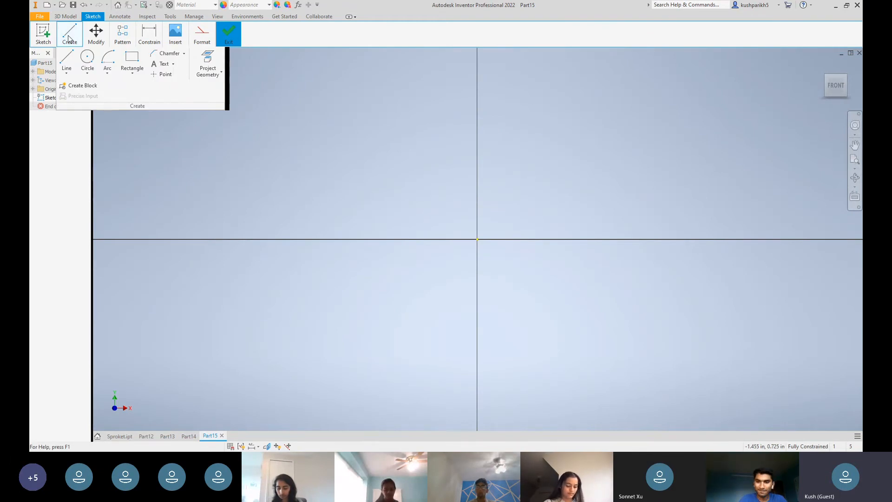
{"action": "left_click", "coordinate": [99, 33]}
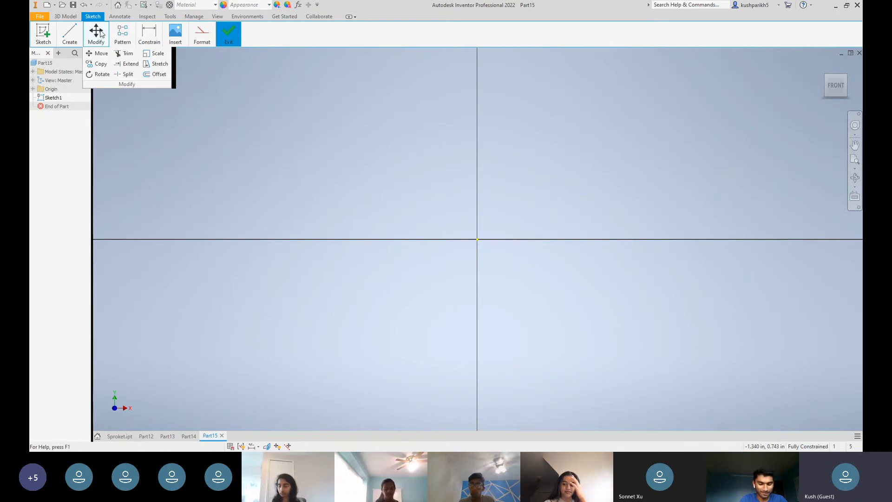
{"action": "left_click", "coordinate": [125, 33]}
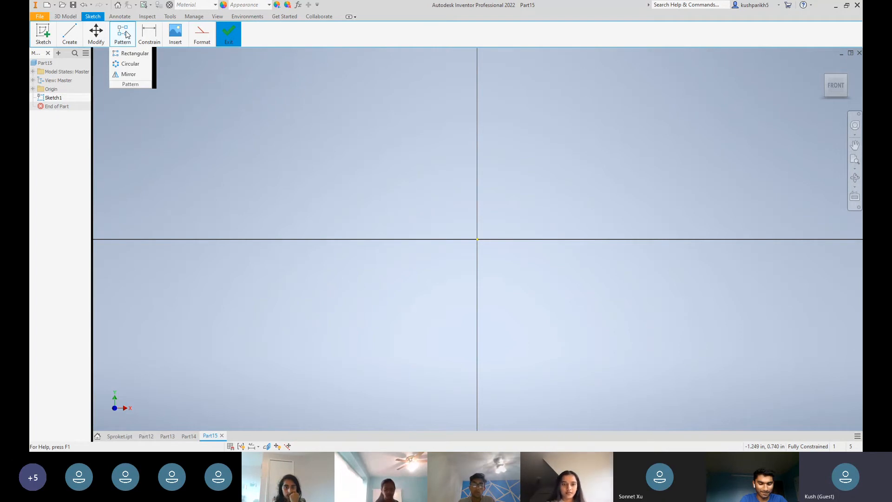
{"action": "left_click", "coordinate": [149, 32]}
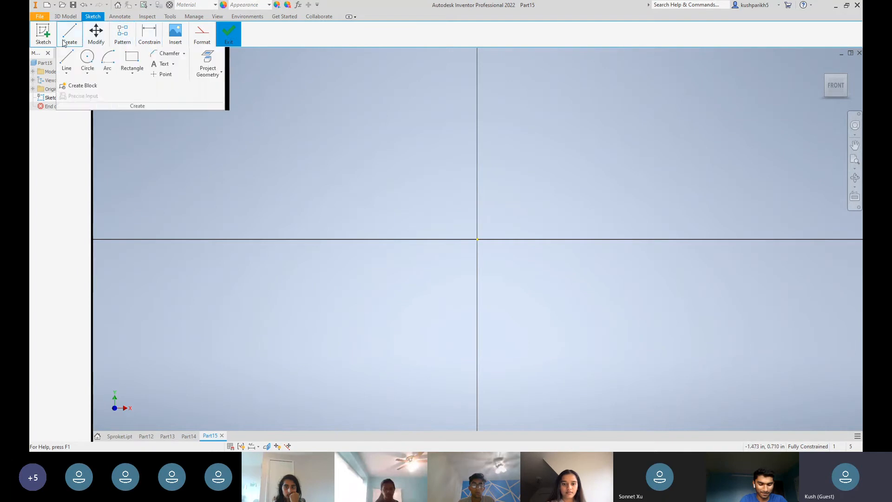
Draw a line from the origin, 1 in long and at 30 degrees to the horizontal axis
{"action": "mouse_move", "coordinate": [78, 47]}
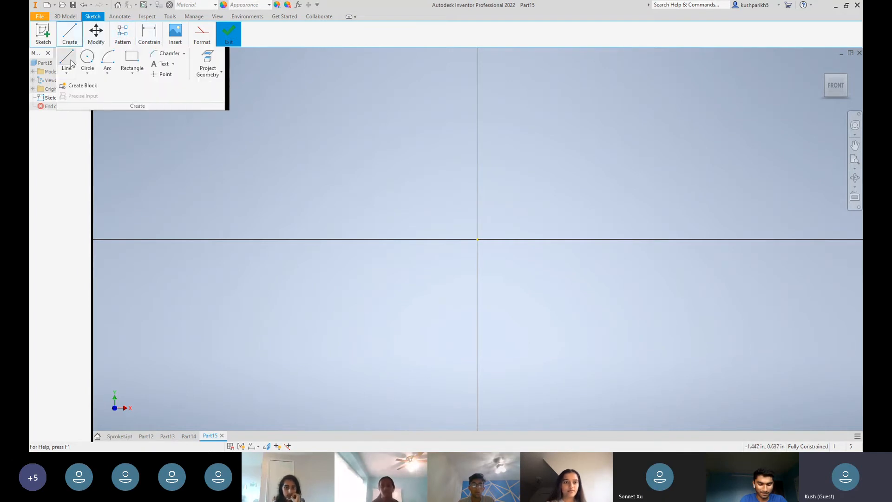
{"action": "left_click", "coordinate": [68, 62]}
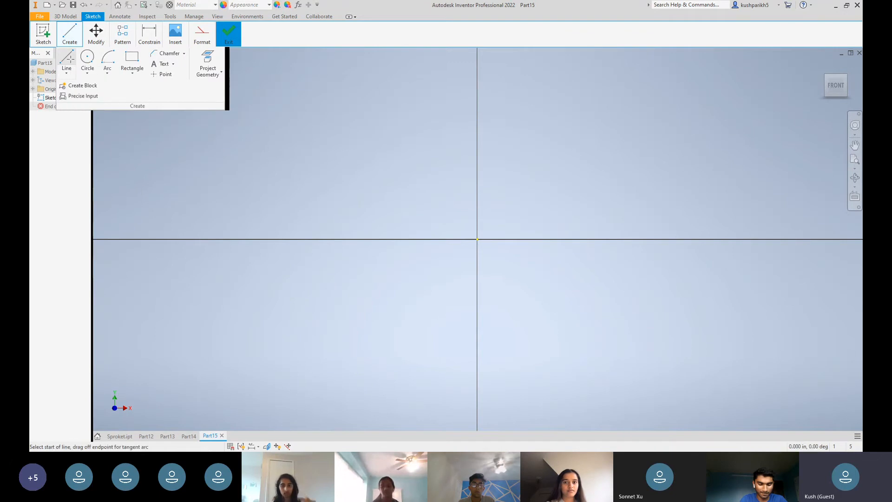
{"action": "left_click", "coordinate": [481, 238]}
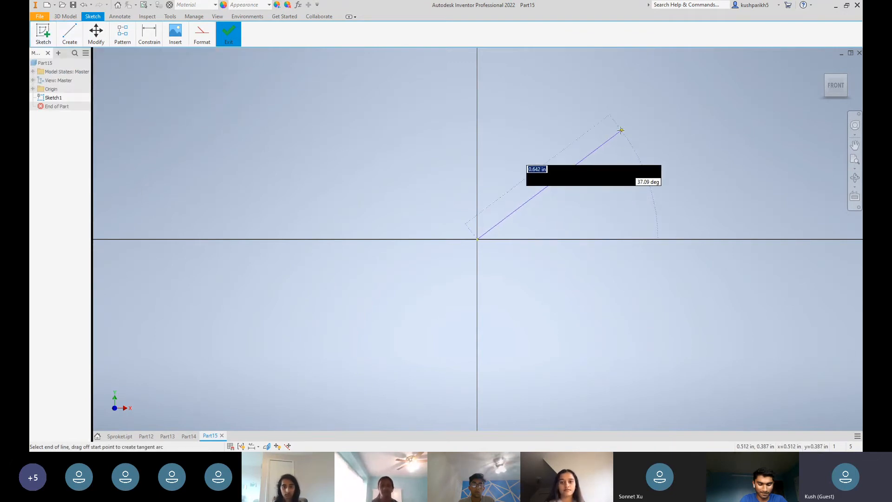
{"action": "type", "text": "1"}
{"action": "key", "text": "Tab"}
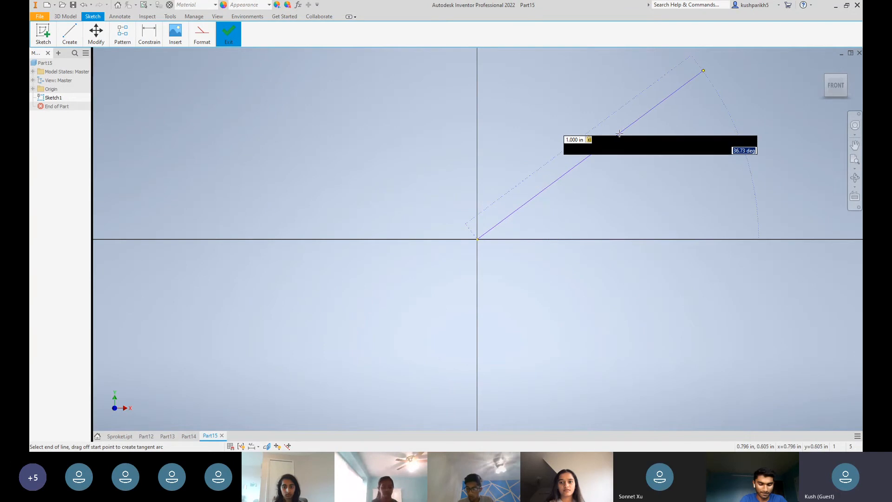
{"action": "type", "text": "30"}
{"action": "key", "text": "Tab"}
{"action": "key", "text": "Return"}
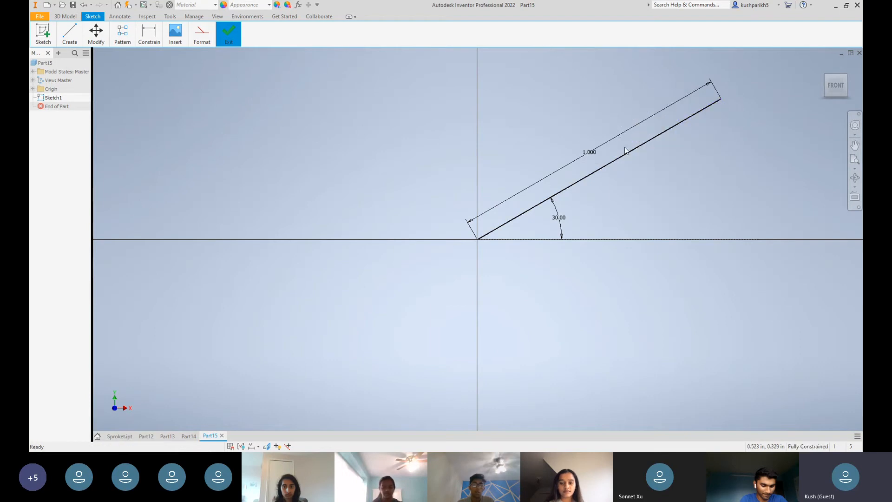
Draw a circle 1 in in diameter centred on the origin
{"action": "left_click", "coordinate": [70, 35]}
{"action": "left_click", "coordinate": [91, 67]}
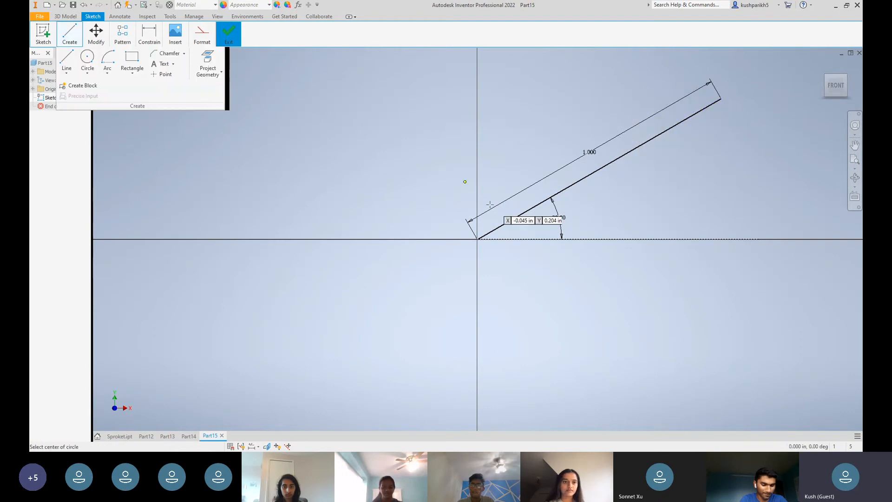
{"action": "left_click", "coordinate": [476, 238]}
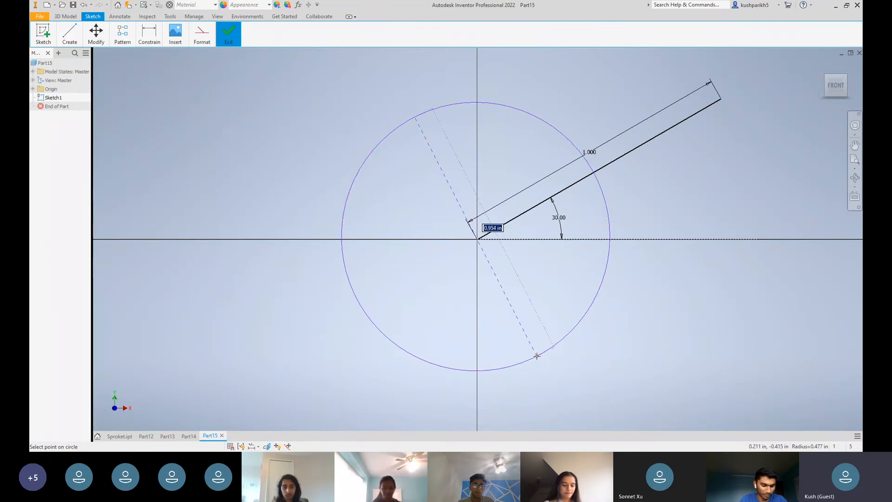
{"action": "type", "text": "1"}
{"action": "key", "text": "Return"}
{"action": "left_click", "coordinate": [709, 276]}
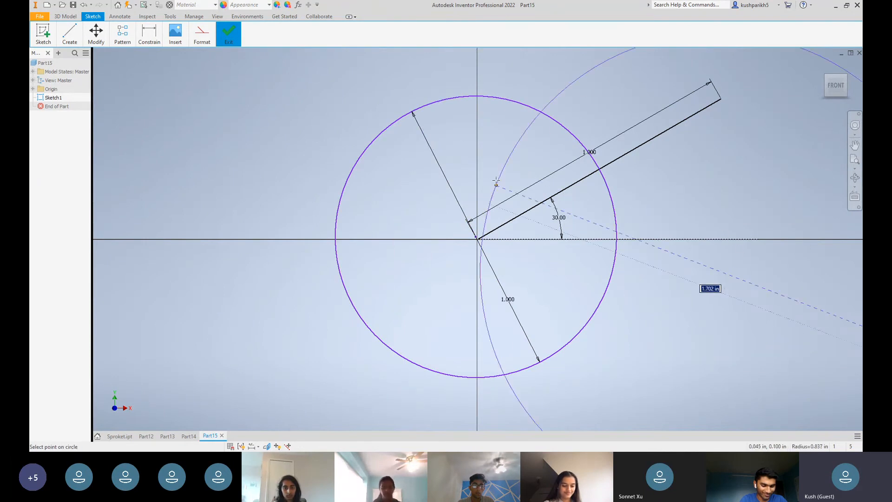
{"action": "key", "text": "Escape"}
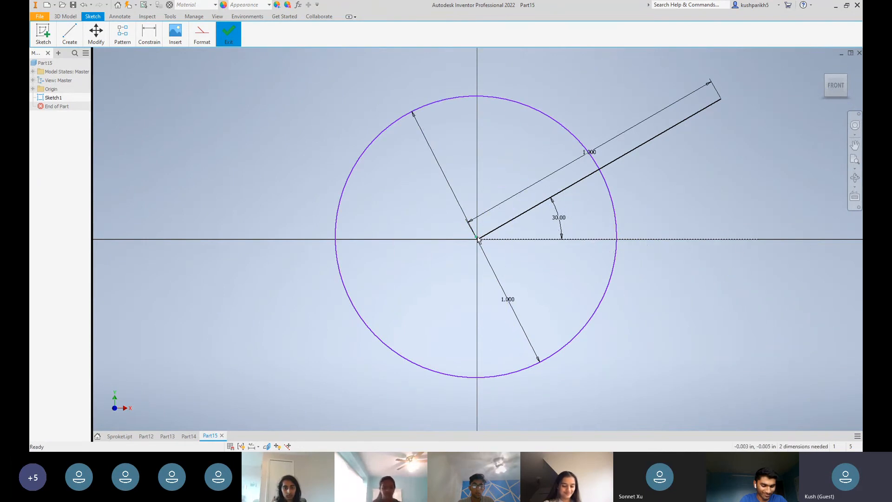
Draw a two-point rectangle from the origin down to the right, 2 in wide and 1 in high
{"action": "left_click", "coordinate": [71, 33]}
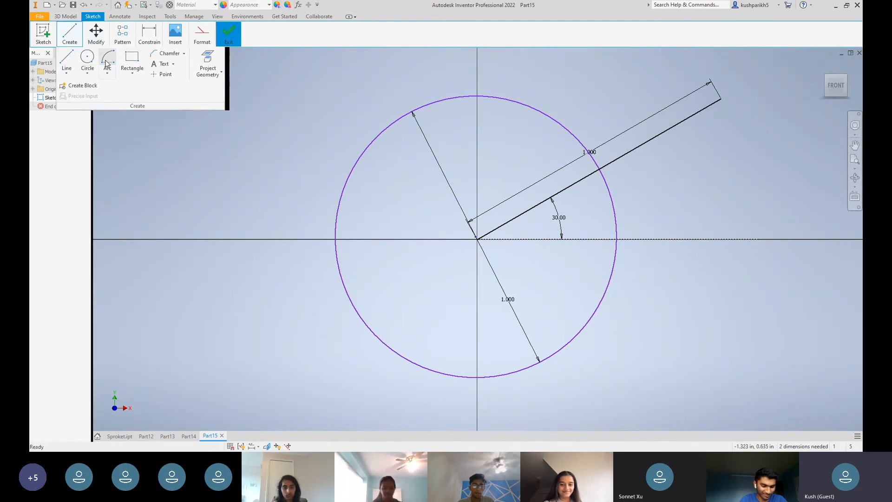
{"action": "left_click", "coordinate": [132, 60]}
{"action": "left_click", "coordinate": [135, 73]}
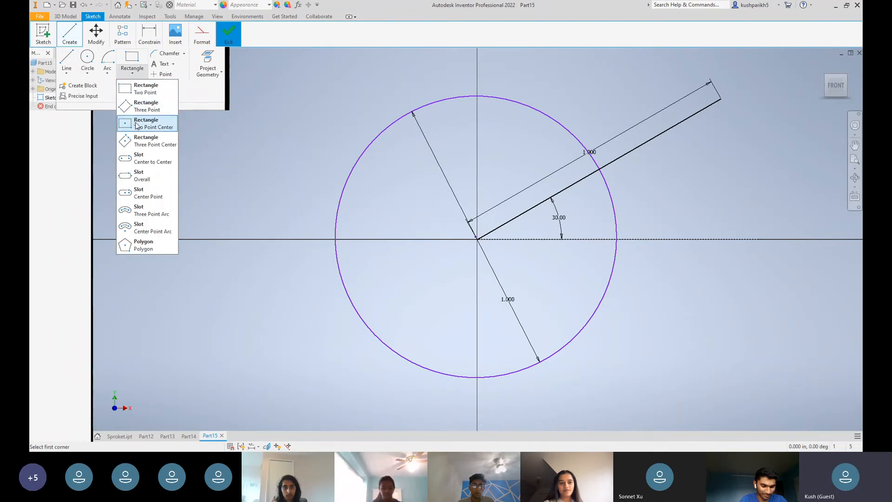
{"action": "left_click", "coordinate": [147, 88]}
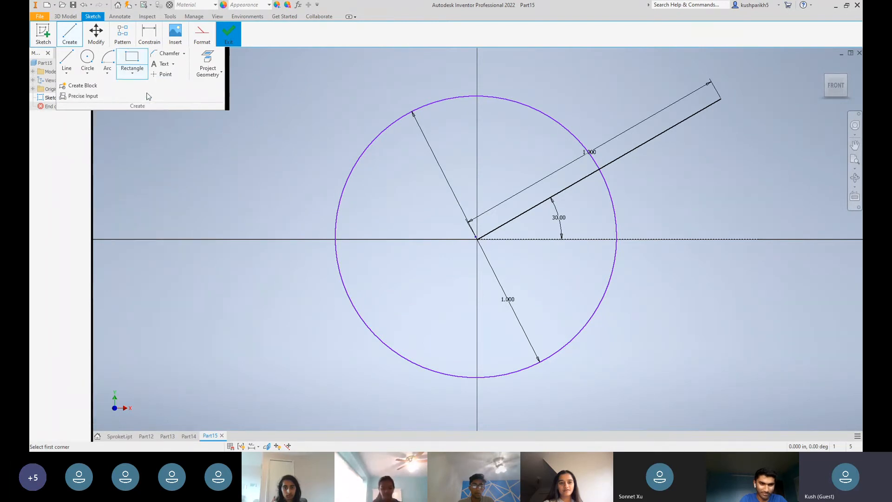
{"action": "left_click", "coordinate": [477, 239]}
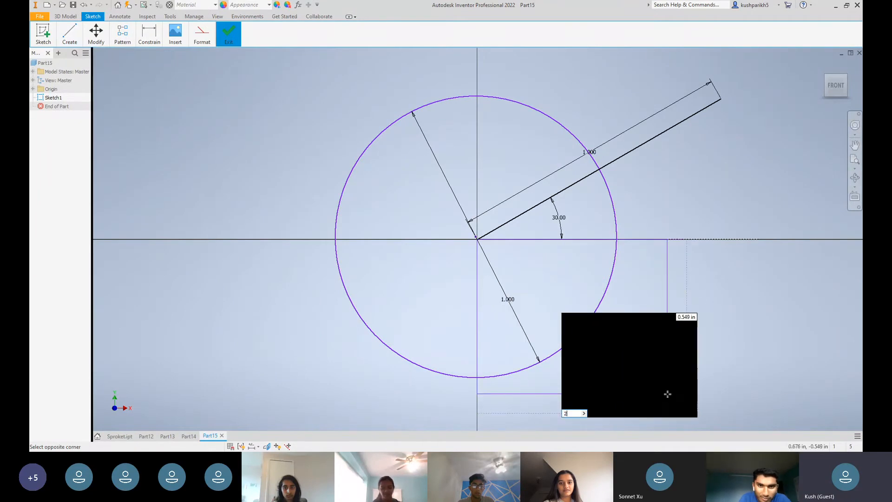
{"action": "key", "text": "Escape"}
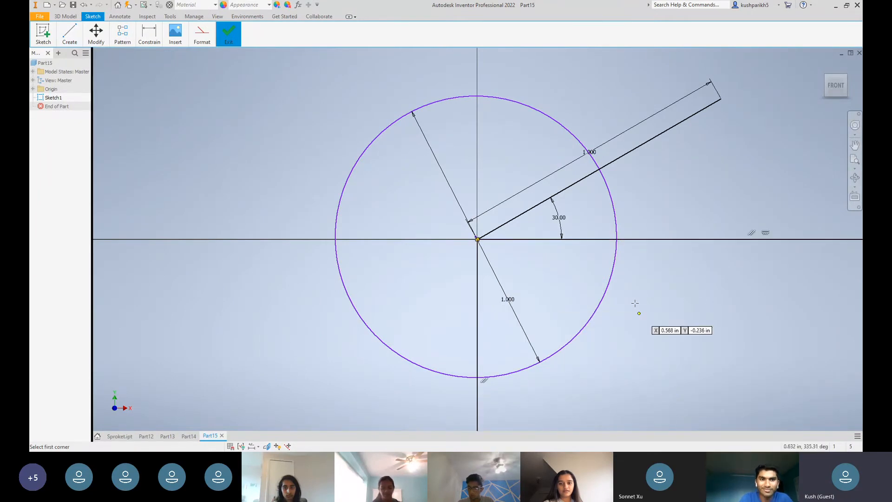
{"action": "scroll", "coordinate": [622, 281], "scroll_direction": "up", "scroll_amount": 3}
{"action": "scroll", "coordinate": [620, 275], "scroll_direction": "down", "scroll_amount": 8}
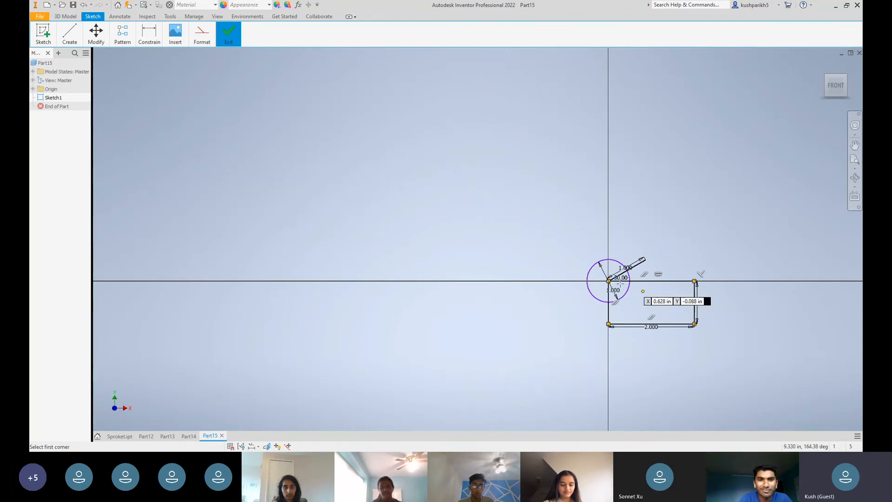
Sketch a circle about 3.4 in in diameter far up and left of the origin, and a two-point rectangle overlapping its lower-right part
{"action": "mouse_move", "coordinate": [74, 44]}
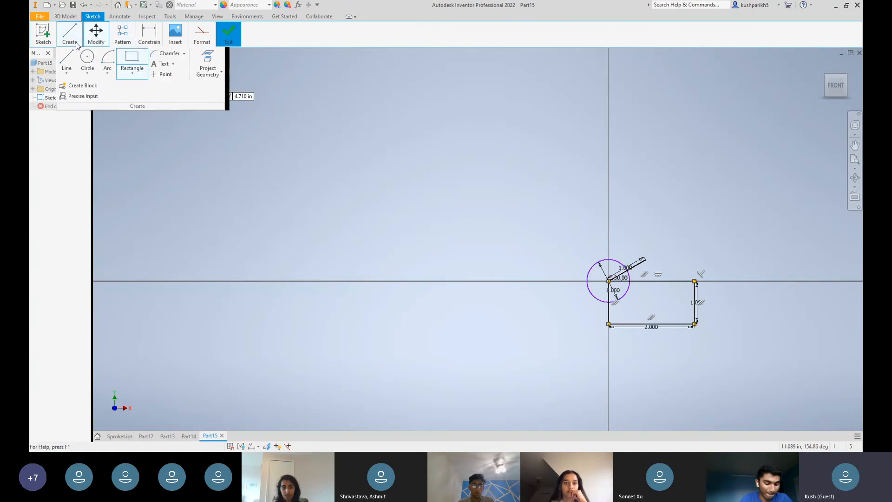
{"action": "left_click", "coordinate": [86, 58]}
{"action": "left_click", "coordinate": [247, 120]}
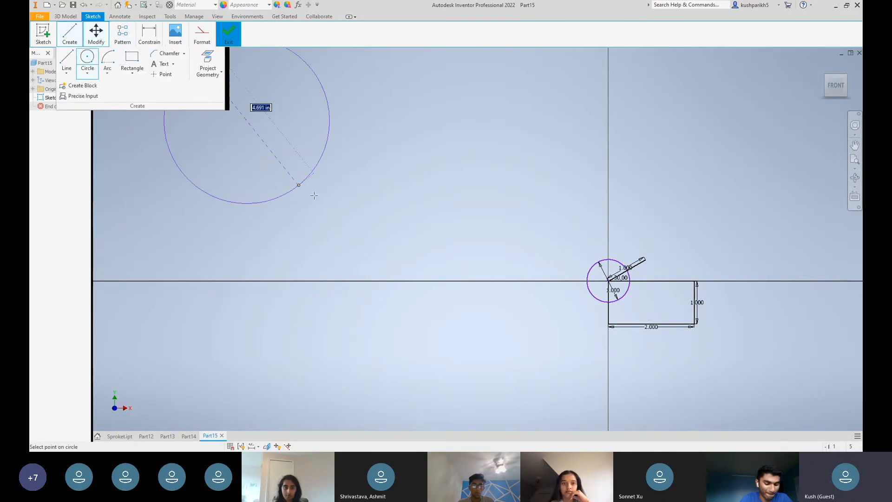
{"action": "left_click", "coordinate": [306, 163]}
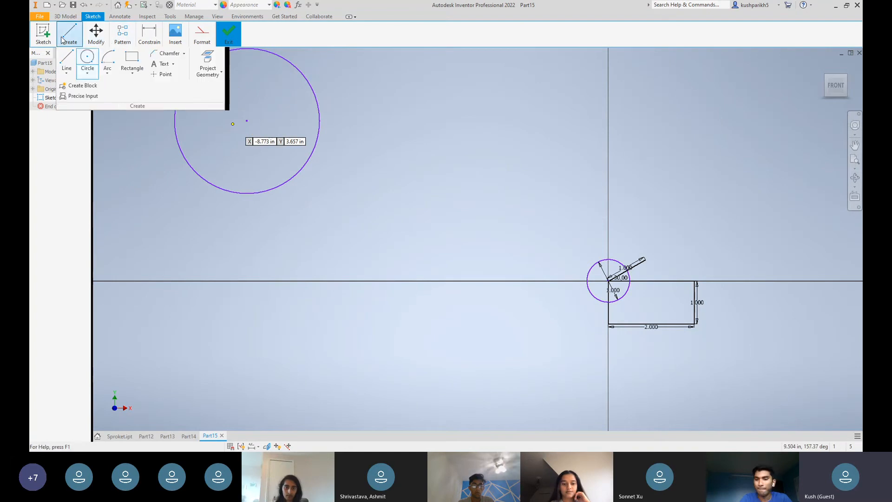
{"action": "left_click", "coordinate": [132, 59]}
{"action": "left_click", "coordinate": [238, 136]}
{"action": "left_click", "coordinate": [362, 226]}
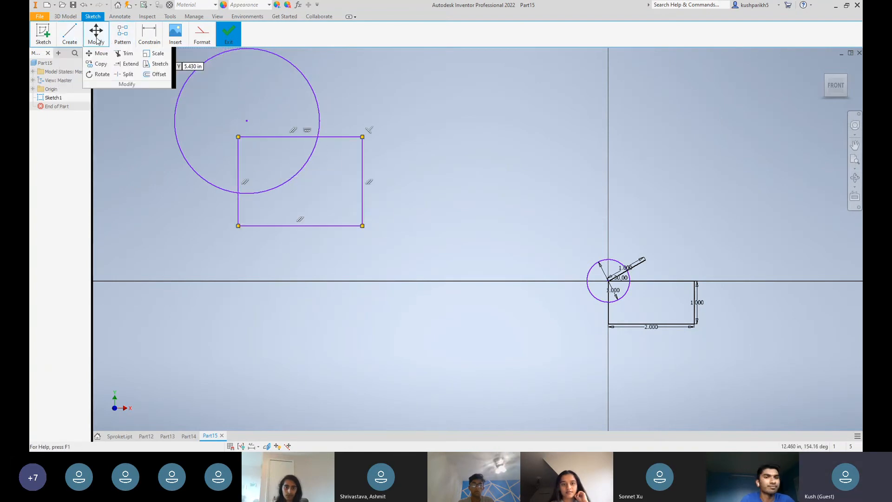
Trim the overlapping segments of the large circle and its rectangle so they form one combined outline
{"action": "left_click", "coordinate": [123, 53]}
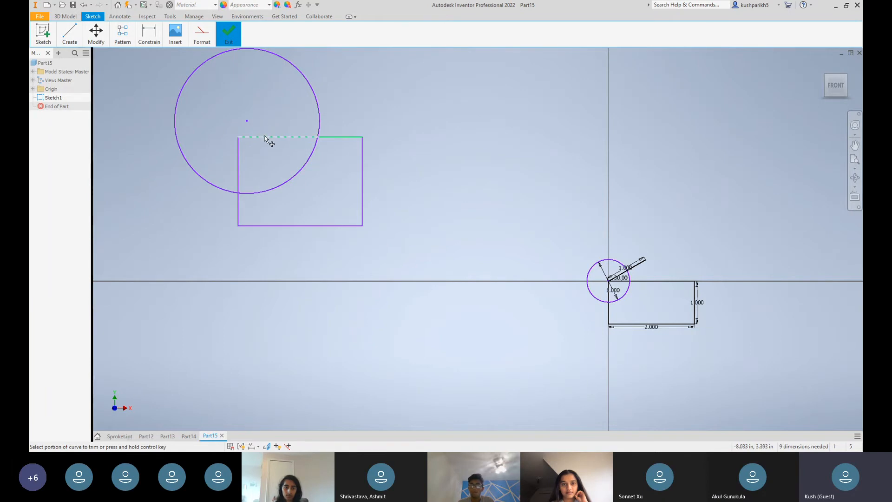
{"action": "left_click", "coordinate": [238, 161]}
{"action": "left_click", "coordinate": [283, 183]}
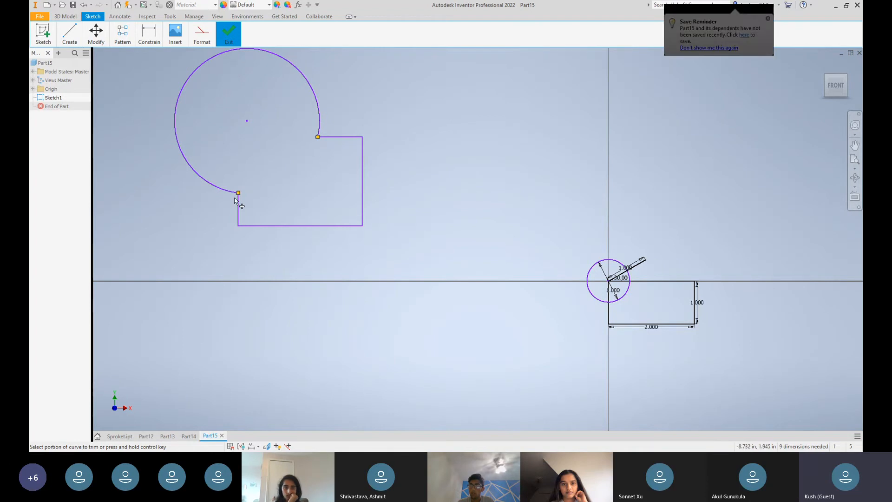
Offset the combined circle-and-rectangle outline outward by 0.5 in
{"action": "mouse_move", "coordinate": [98, 39]}
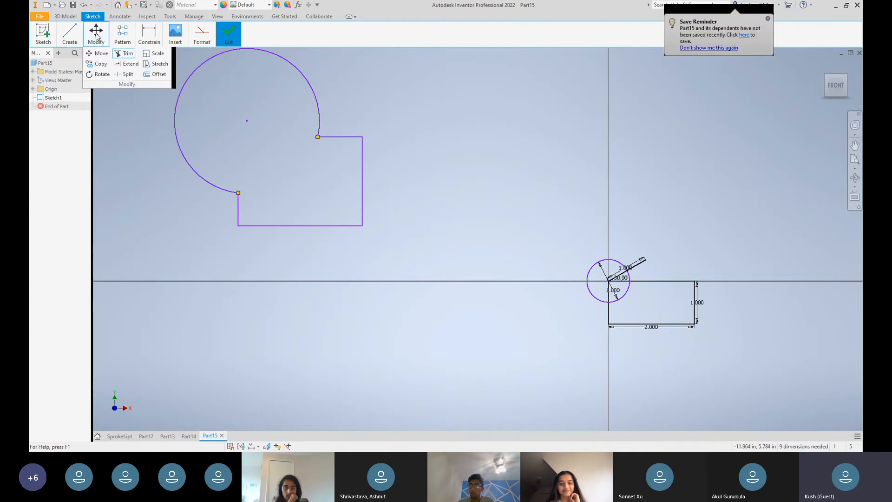
{"action": "left_click", "coordinate": [157, 73]}
{"action": "left_click", "coordinate": [176, 108]}
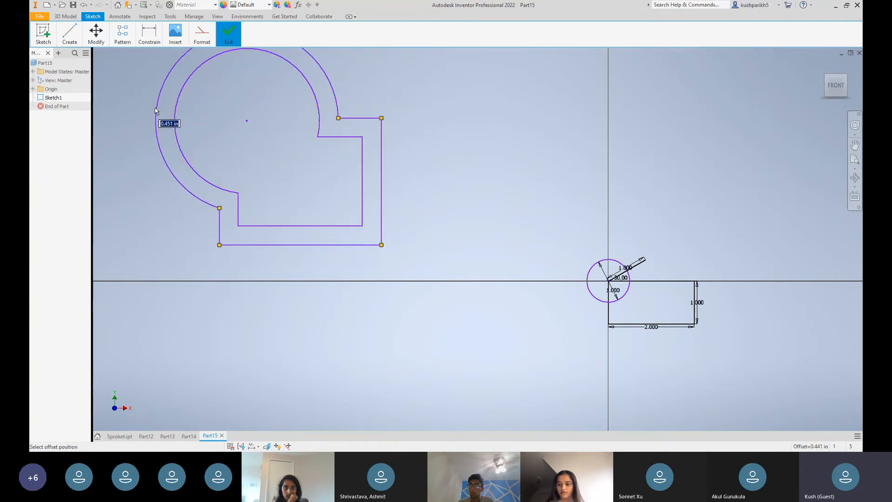
{"action": "type", "text": "0.5"}
{"action": "key", "text": "Return"}
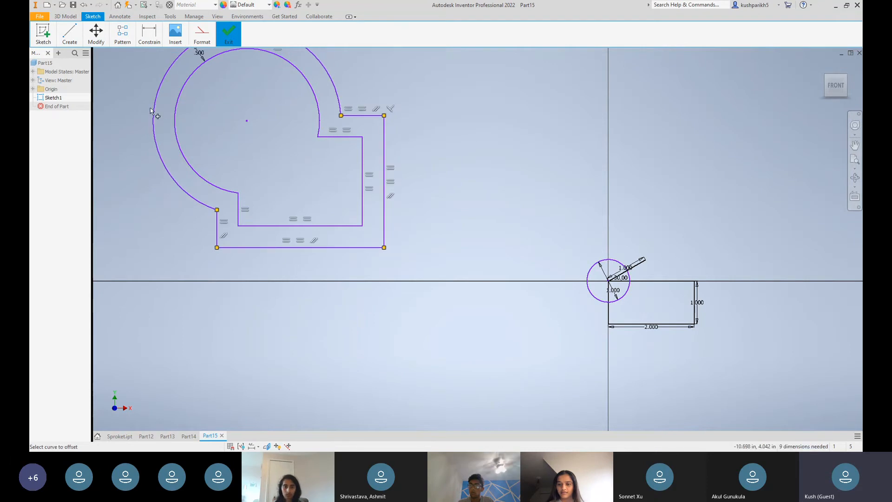
{"action": "mouse_move", "coordinate": [96, 40]}
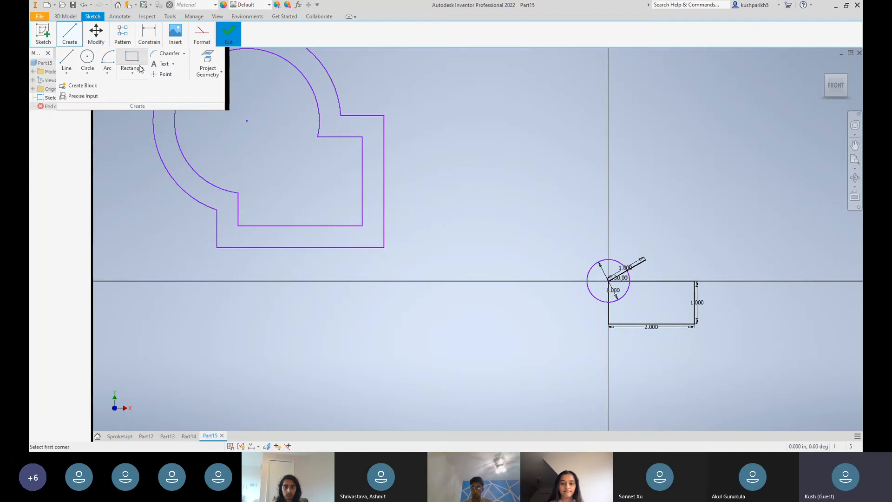
{"action": "left_click", "coordinate": [133, 72]}
{"action": "left_click", "coordinate": [147, 123]}
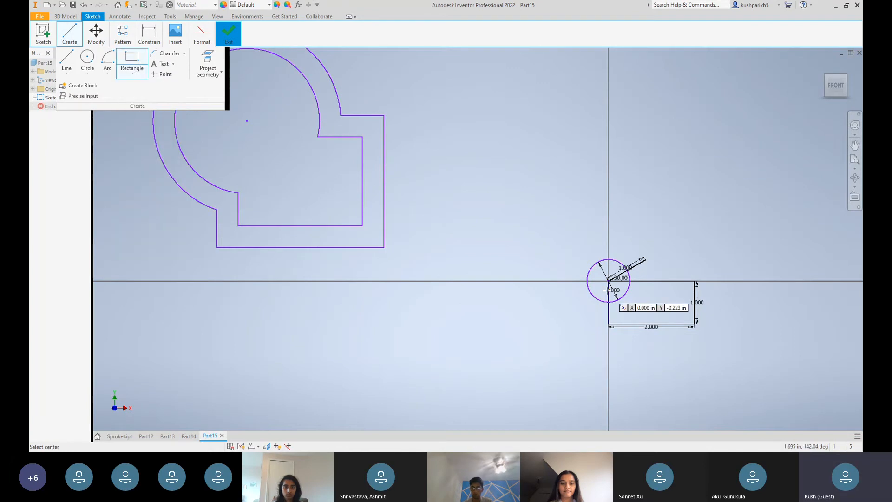
{"action": "left_click", "coordinate": [750, 346]}
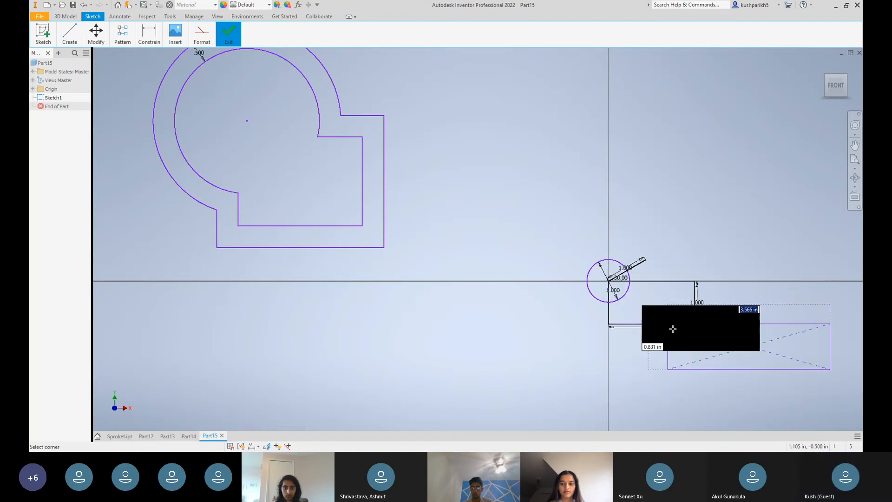
{"action": "key", "text": "Escape"}
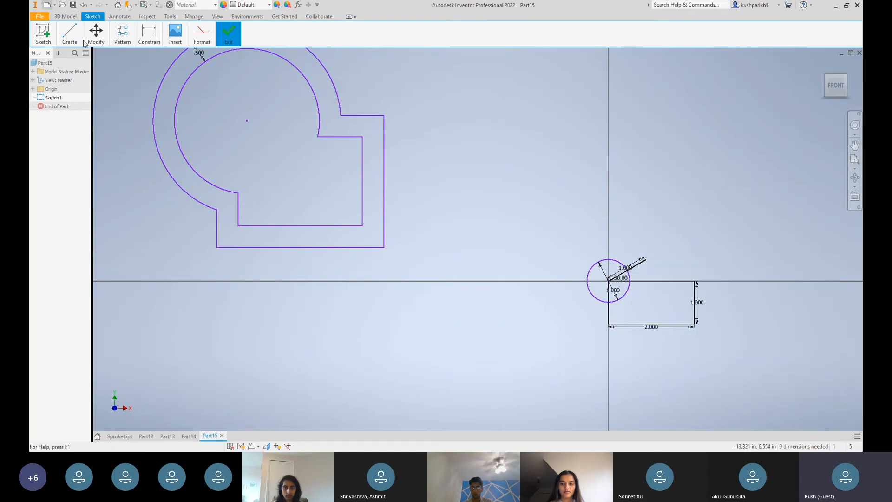
Sketch a two-point center rectangle about 3.7 in by 2.4 in, just right of the large circle and overlapping the offset outline
{"action": "left_click", "coordinate": [70, 35]}
{"action": "left_click", "coordinate": [127, 67]}
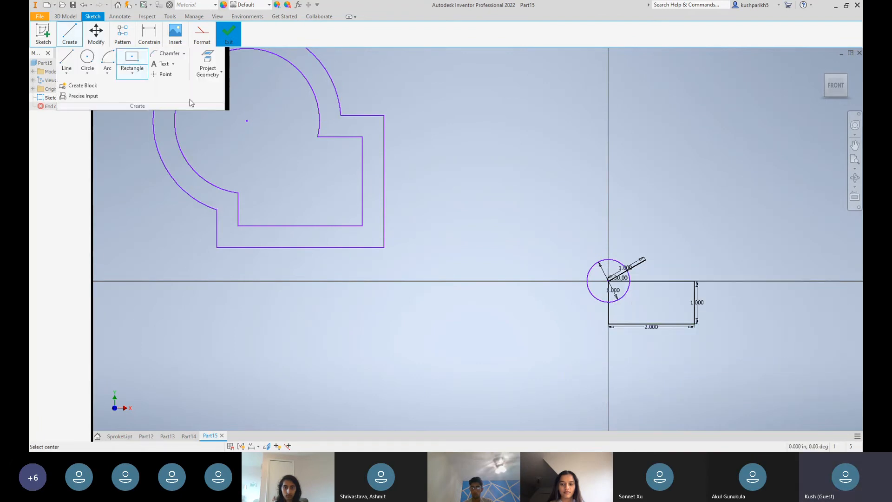
{"action": "left_click", "coordinate": [131, 73]}
{"action": "left_click", "coordinate": [141, 121]}
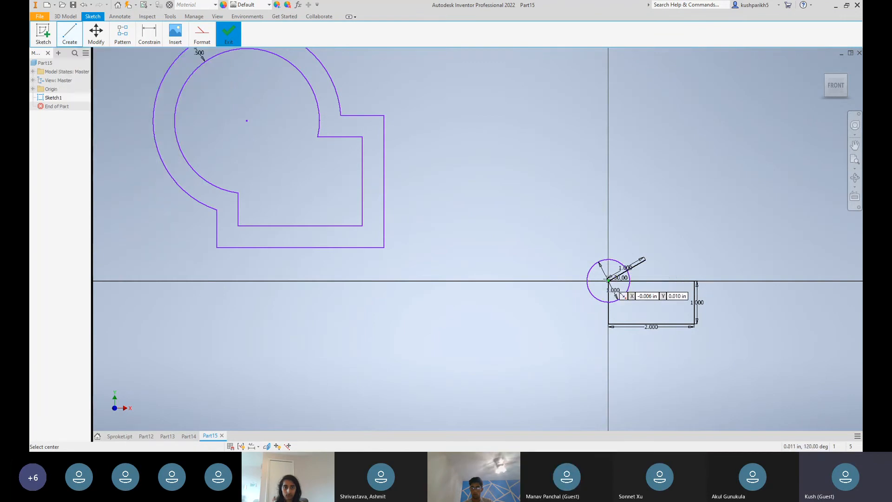
{"action": "left_click", "coordinate": [444, 97]}
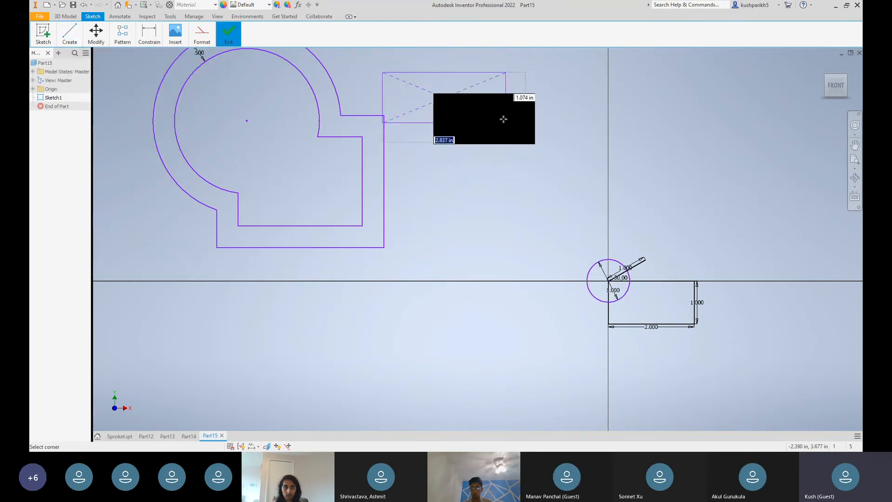
{"action": "left_click", "coordinate": [522, 148]}
{"action": "left_click", "coordinate": [69, 35]}
{"action": "left_click", "coordinate": [88, 60]}
{"action": "left_click", "coordinate": [380, 62]}
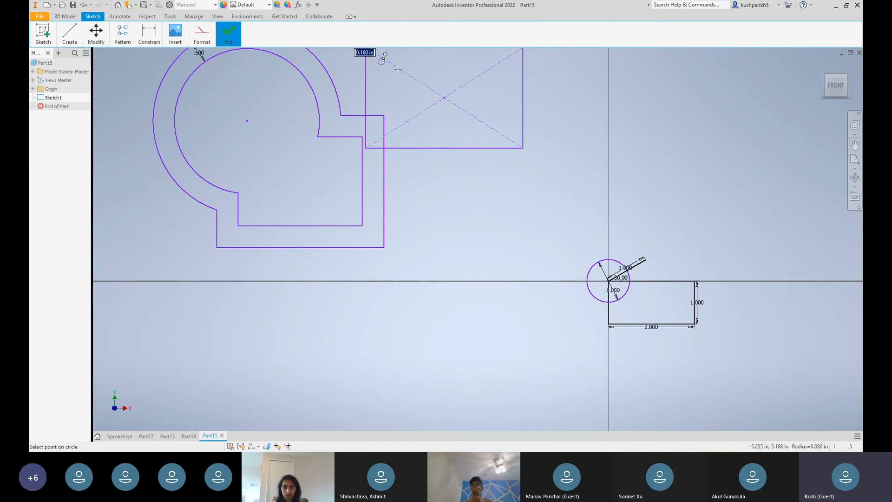
{"action": "scroll", "coordinate": [397, 69], "scroll_direction": "down", "scroll_amount": 4}
{"action": "scroll", "coordinate": [397, 70], "scroll_direction": "up", "scroll_amount": 2}
{"action": "key", "text": "Escape"}
Sketch a small circle inside the center rectangle, near its upper-left corner
{"action": "left_click", "coordinate": [71, 37]}
{"action": "left_click", "coordinate": [87, 60]}
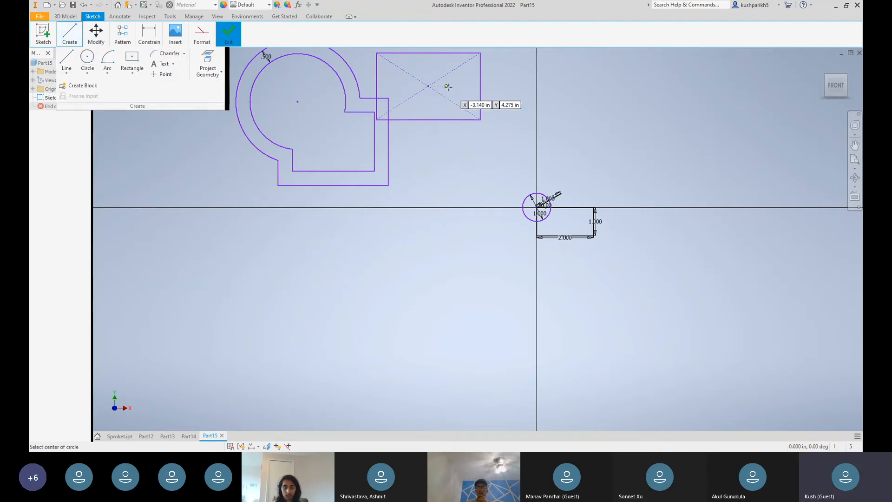
{"action": "scroll", "coordinate": [551, 245], "scroll_direction": "down", "scroll_amount": 2}
{"action": "scroll", "coordinate": [484, 207], "scroll_direction": "up", "scroll_amount": 7}
{"action": "scroll", "coordinate": [417, 200], "scroll_direction": "down", "scroll_amount": 2}
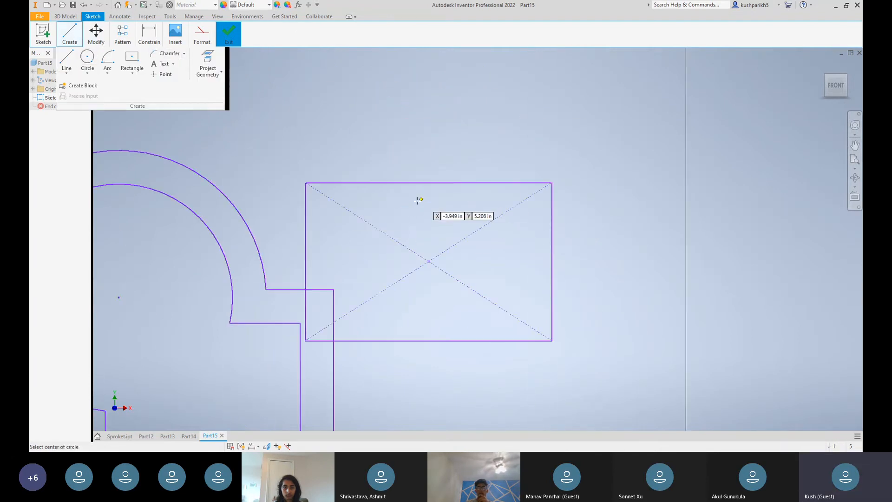
{"action": "left_click", "coordinate": [342, 213]}
{"action": "left_click", "coordinate": [357, 228]}
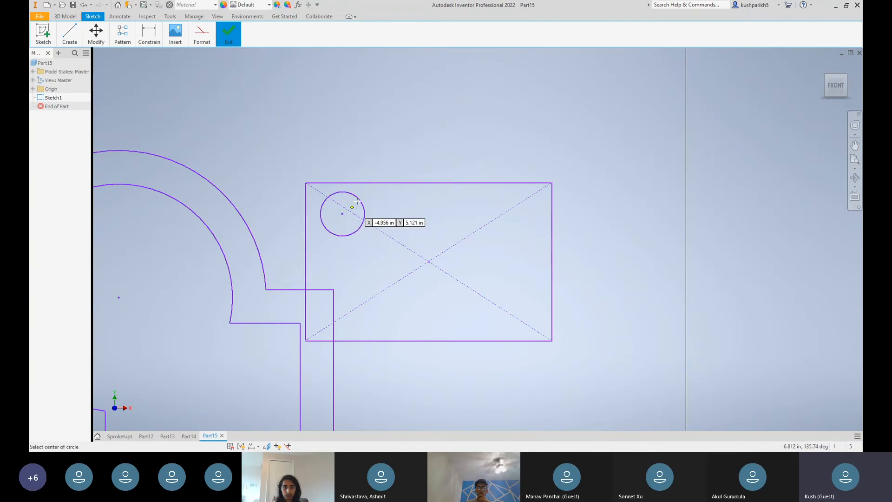
Dimension the vertical distance from the rectangle's top edge to the small circle's center as 0.4 in
{"action": "left_click", "coordinate": [148, 37]}
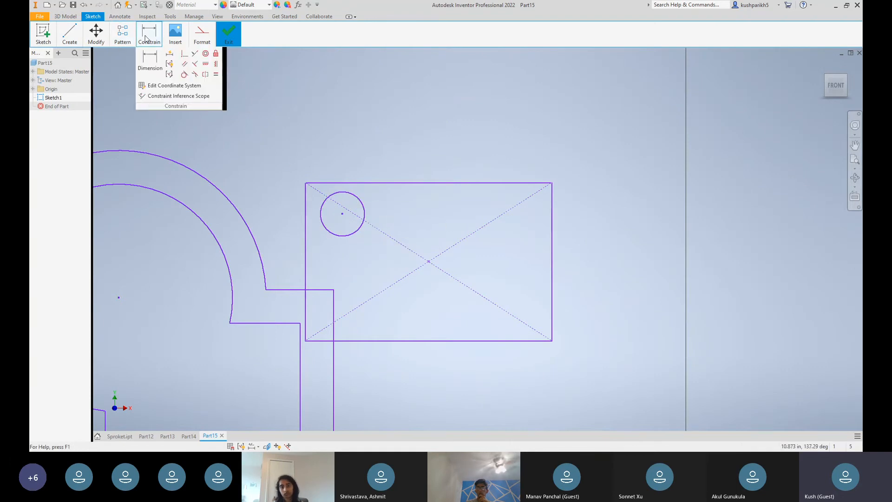
{"action": "left_click", "coordinate": [149, 61]}
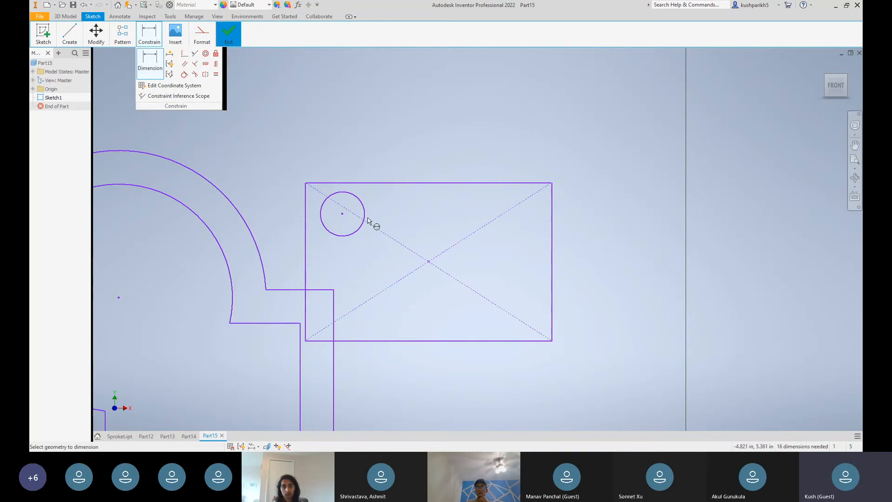
{"action": "left_click", "coordinate": [345, 182]}
{"action": "left_click", "coordinate": [342, 213]}
{"action": "left_click", "coordinate": [401, 204]}
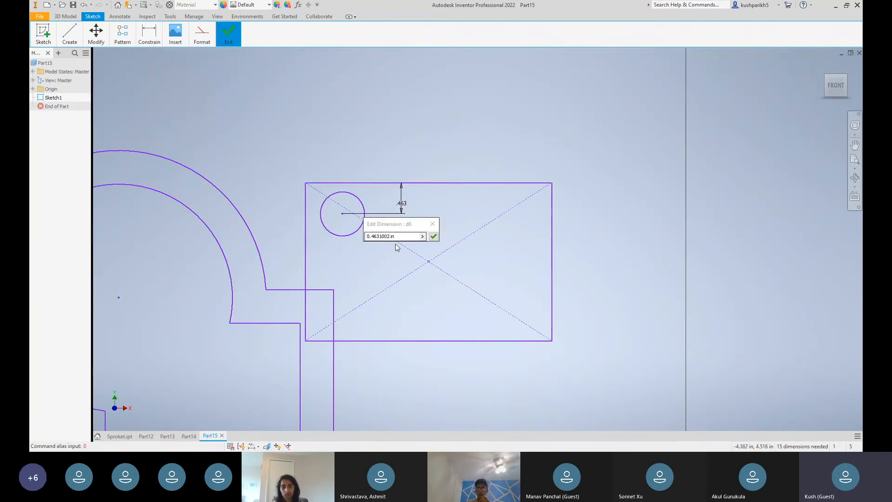
{"action": "type", "text": "0.4"}
{"action": "key", "text": "Return"}
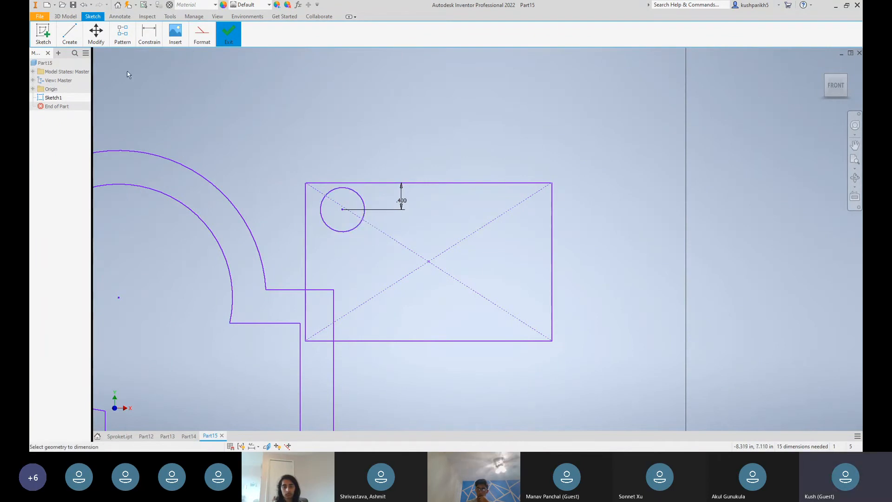
Dimension the horizontal distance from the rectangle's left edge to the small circle's center as 0.5 in
{"action": "left_click", "coordinate": [342, 209]}
{"action": "left_click", "coordinate": [342, 271]}
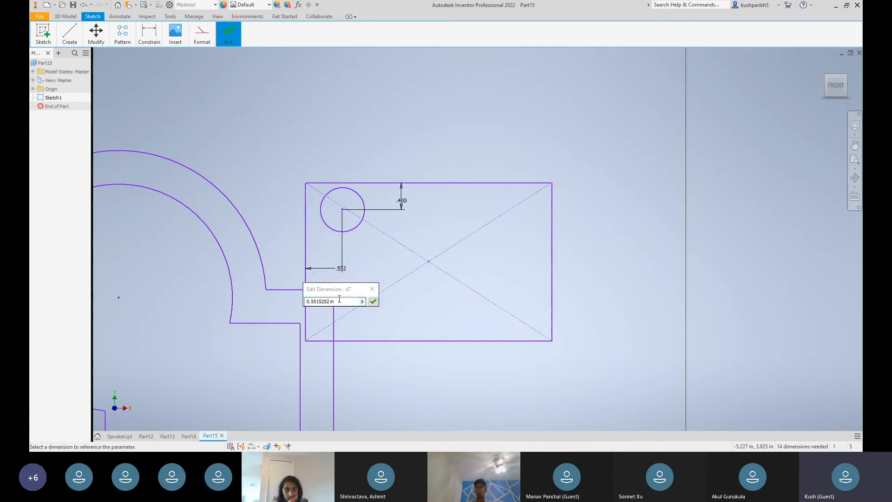
{"action": "type", "text": ".5"}
{"action": "key", "text": "Return"}
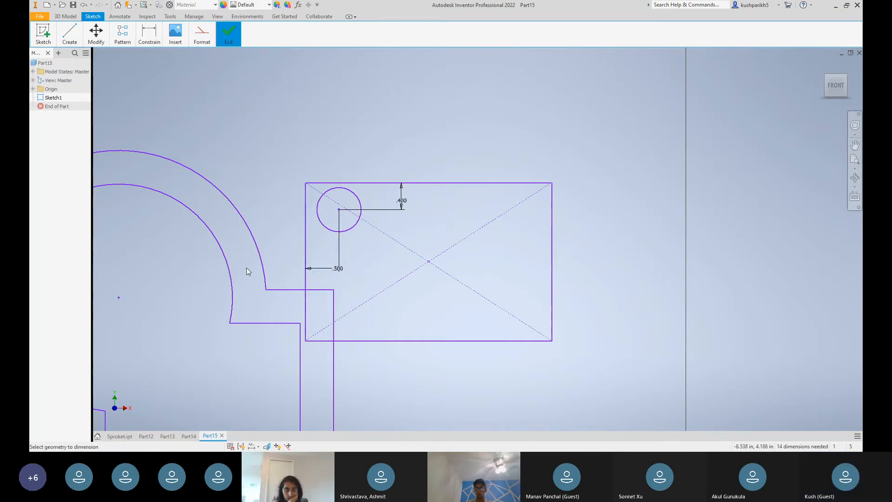
Create a rectangular pattern of the small circle, with 2 down the left edge and 3 along the top edge, spaced 1.0 in both ways
{"action": "left_click", "coordinate": [151, 36]}
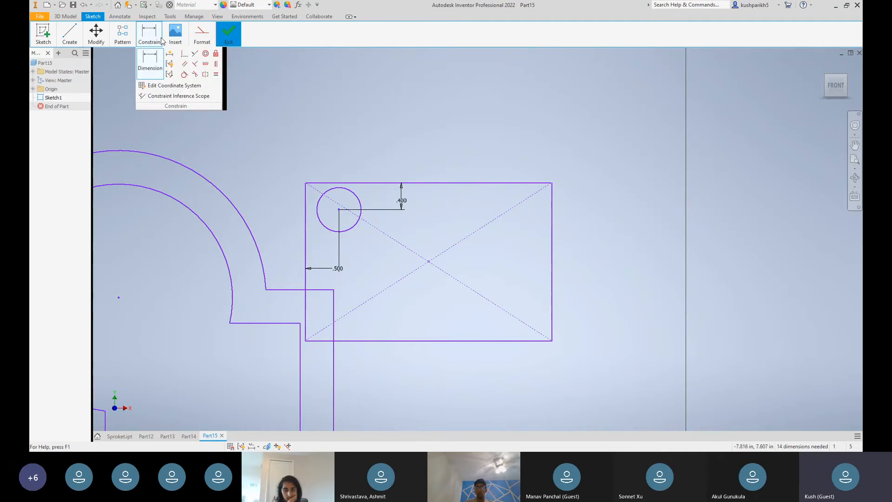
{"action": "left_click", "coordinate": [122, 35]}
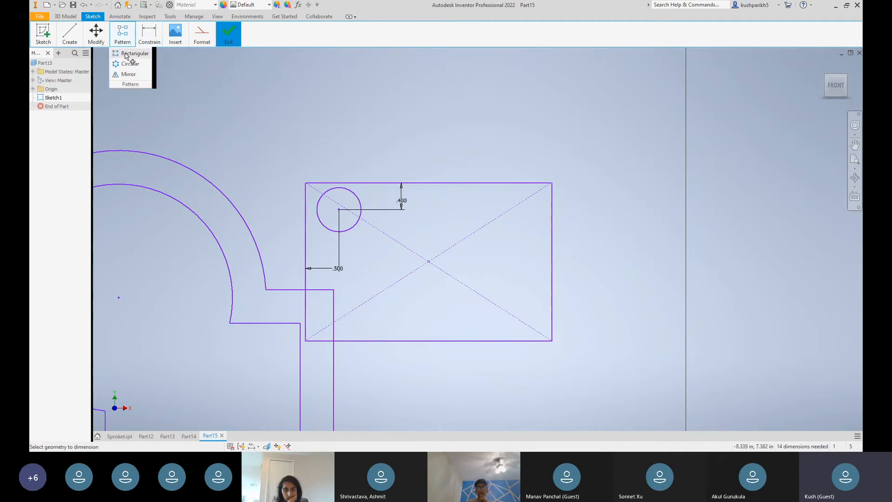
{"action": "left_click", "coordinate": [131, 55]}
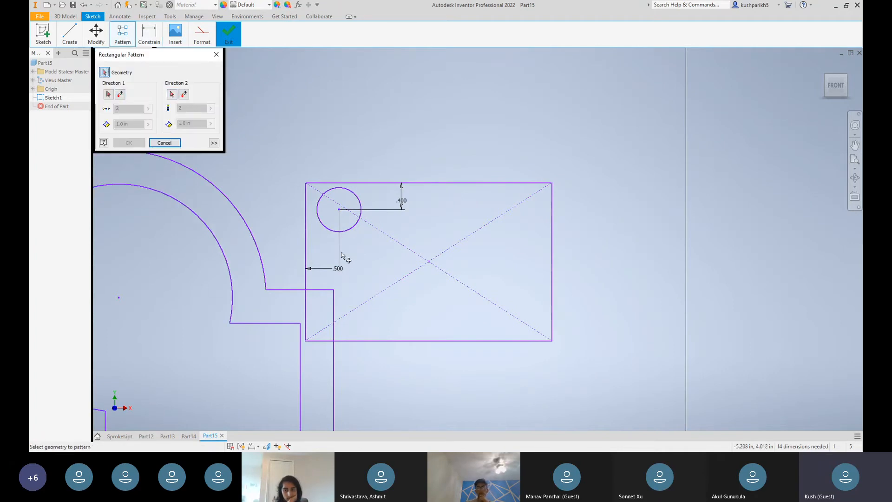
{"action": "left_click", "coordinate": [357, 199]}
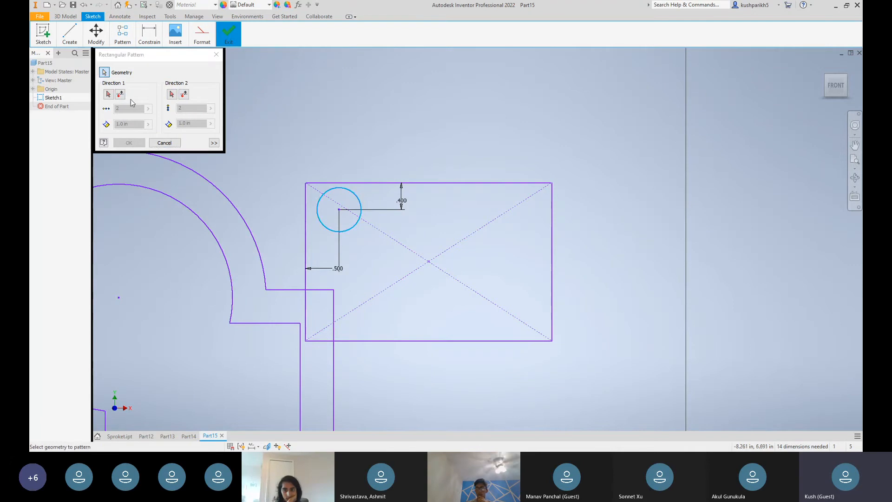
{"action": "left_click", "coordinate": [108, 94]}
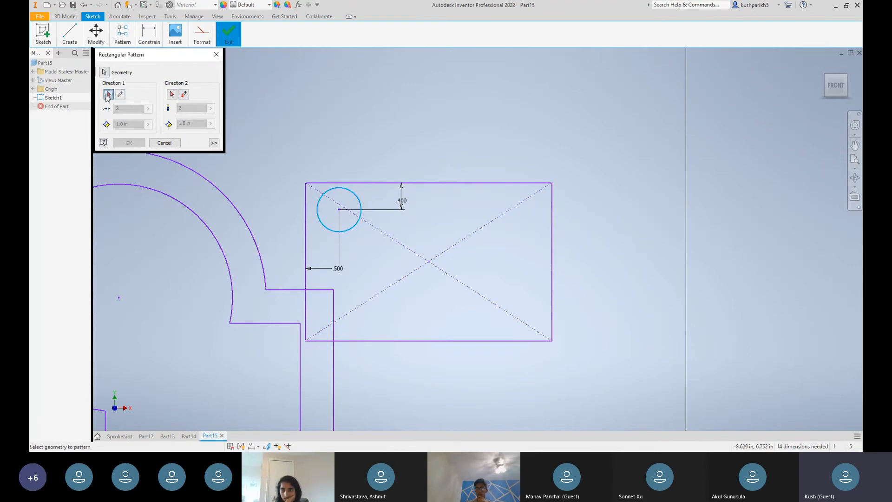
{"action": "left_click", "coordinate": [302, 268]}
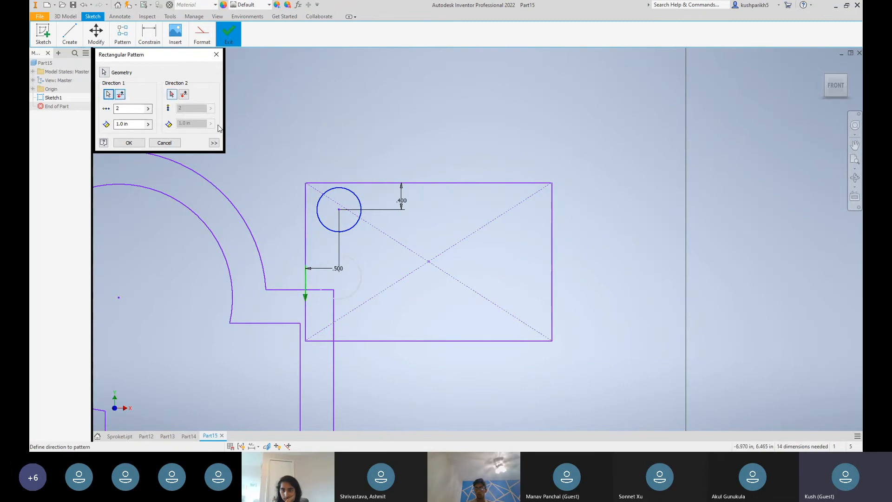
{"action": "left_click", "coordinate": [428, 182]}
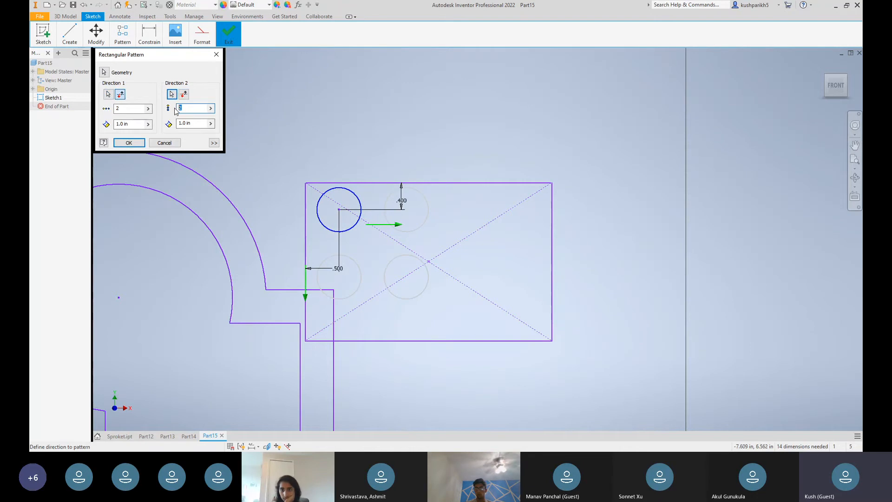
{"action": "left_click", "coordinate": [131, 142]}
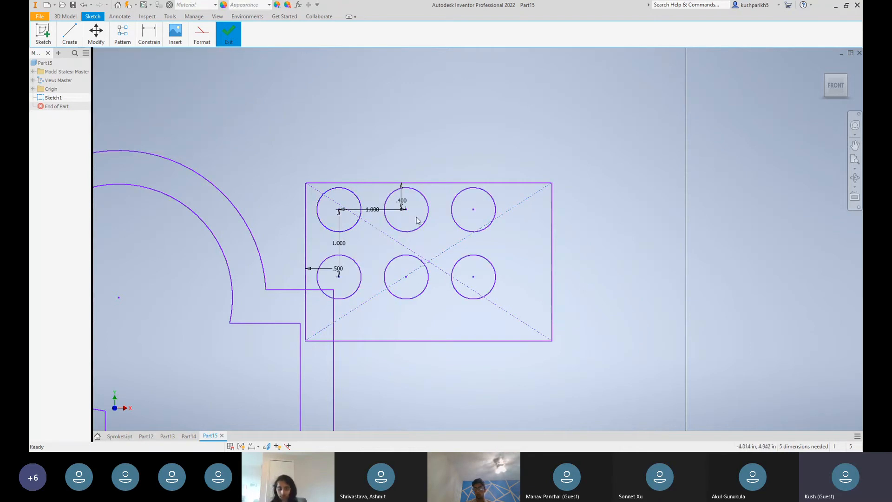
Sketch a long diagonal line rising to the right, in the empty area left of the offset circle outline
{"action": "scroll", "coordinate": [484, 158], "scroll_direction": "up", "scroll_amount": 4}
{"action": "scroll", "coordinate": [483, 158], "scroll_direction": "down", "scroll_amount": 9}
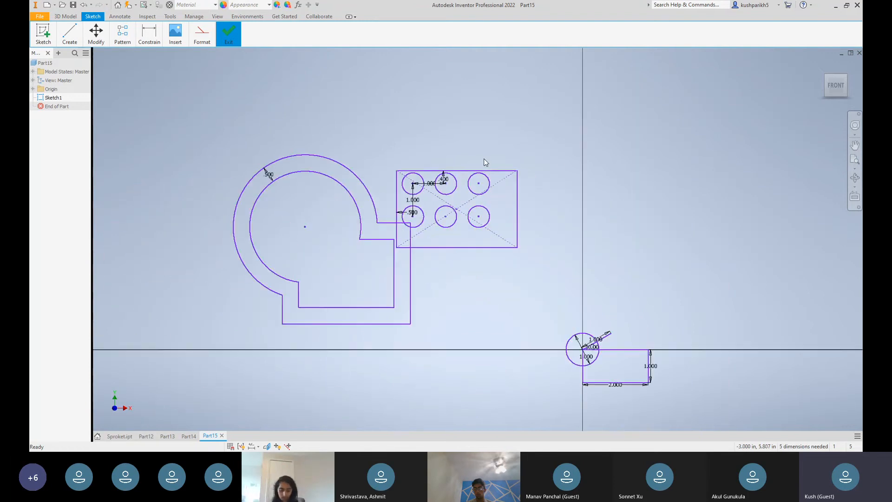
{"action": "left_click", "coordinate": [112, 42]}
{"action": "left_click", "coordinate": [150, 38]}
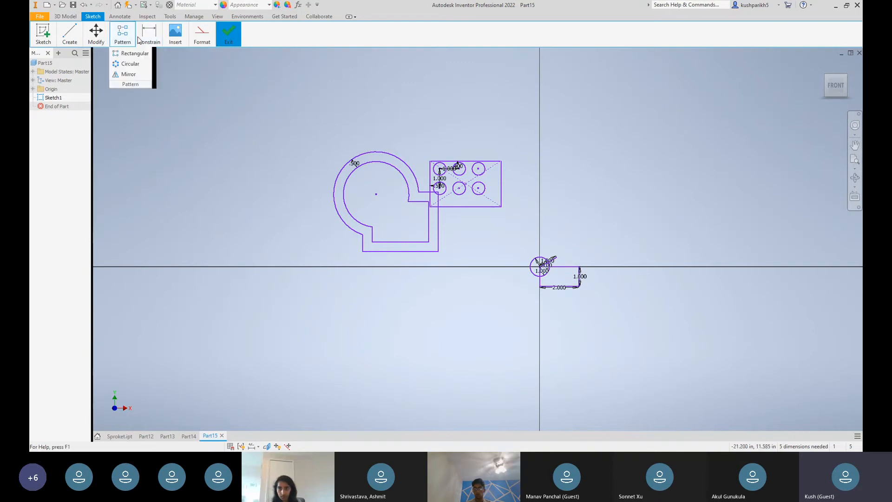
{"action": "left_click", "coordinate": [70, 36]}
{"action": "left_click", "coordinate": [67, 59]}
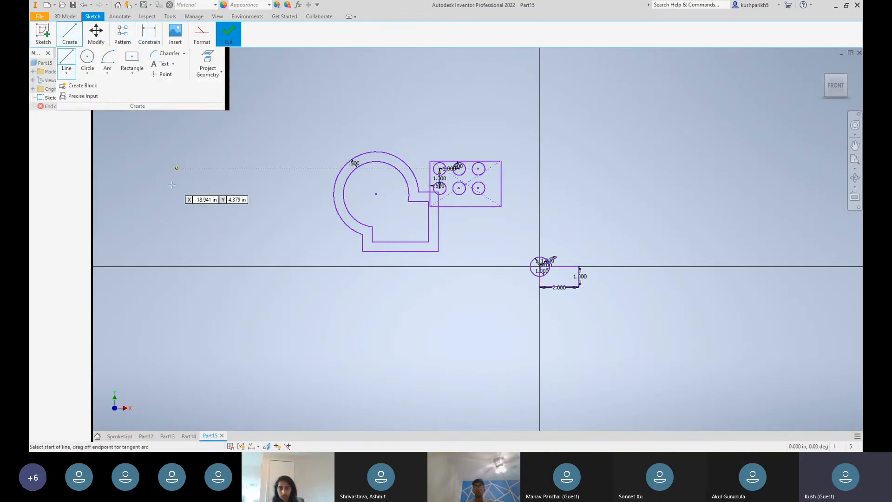
{"action": "left_click", "coordinate": [140, 194]}
{"action": "left_click", "coordinate": [273, 106]}
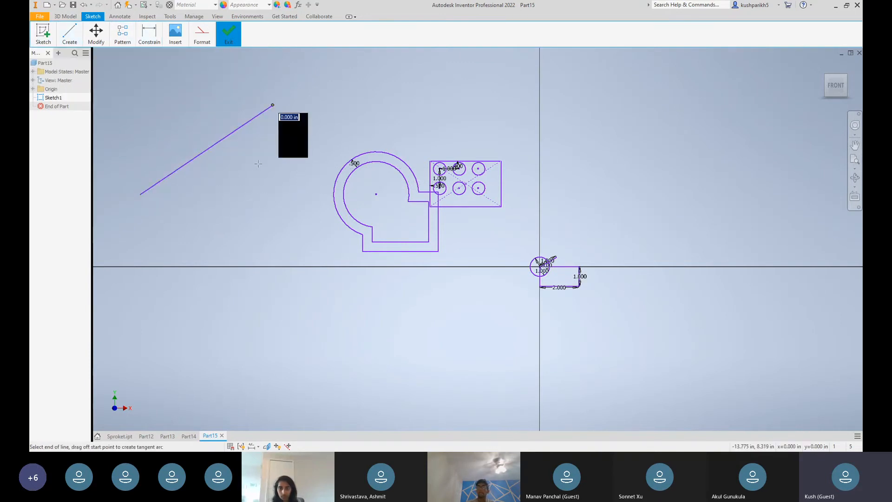
{"action": "key", "text": "Escape"}
Sketch a steeper line right of the first diagonal, continued by a short segment and a third line running back down to the left
{"action": "mouse_move", "coordinate": [68, 41]}
{"action": "left_click", "coordinate": [66, 59]}
{"action": "left_click", "coordinate": [217, 222]}
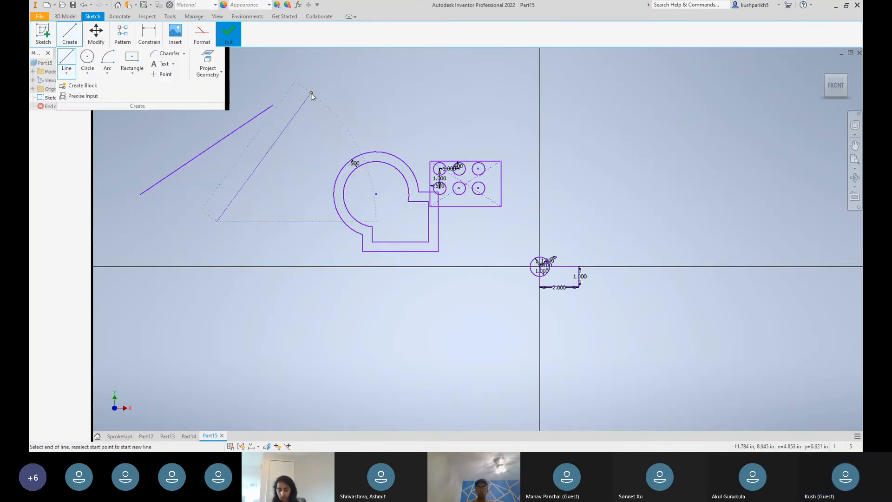
{"action": "mouse_move", "coordinate": [189, 39]}
{"action": "mouse_move", "coordinate": [149, 38]}
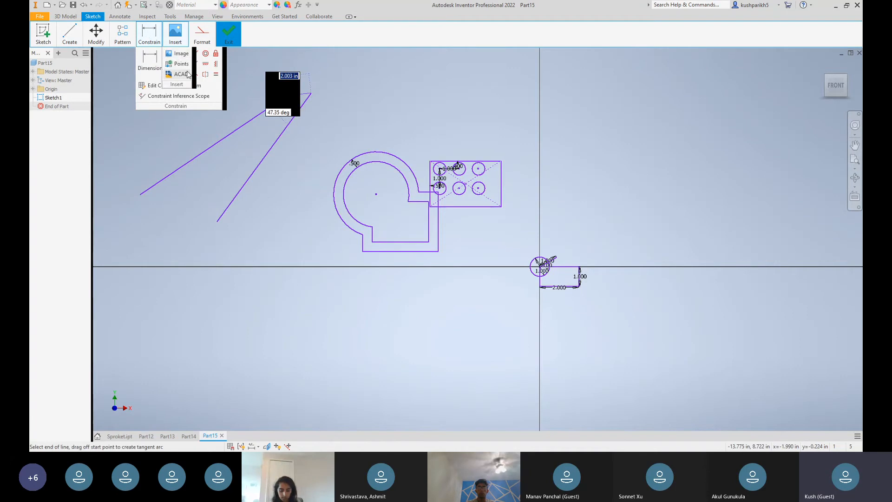
{"action": "left_click", "coordinate": [307, 75]}
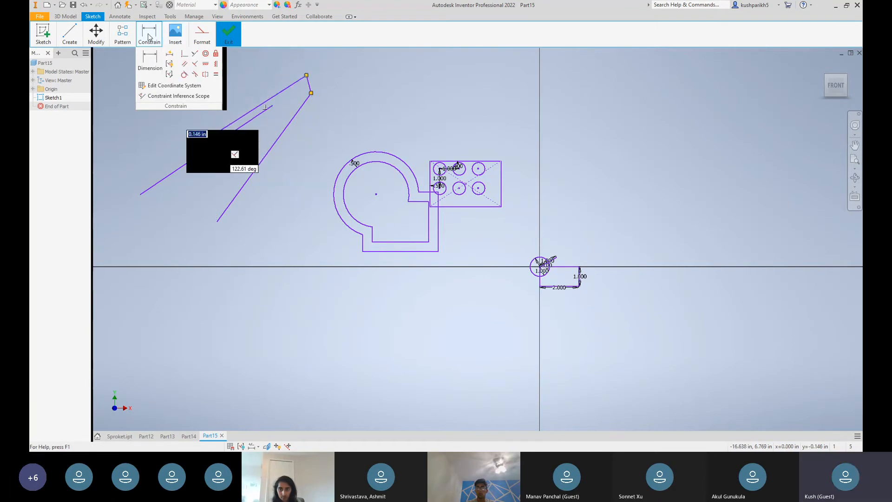
Apply a Parallel constraint between the first diagonal line and the steeper line to its right
{"action": "left_click", "coordinate": [184, 64]}
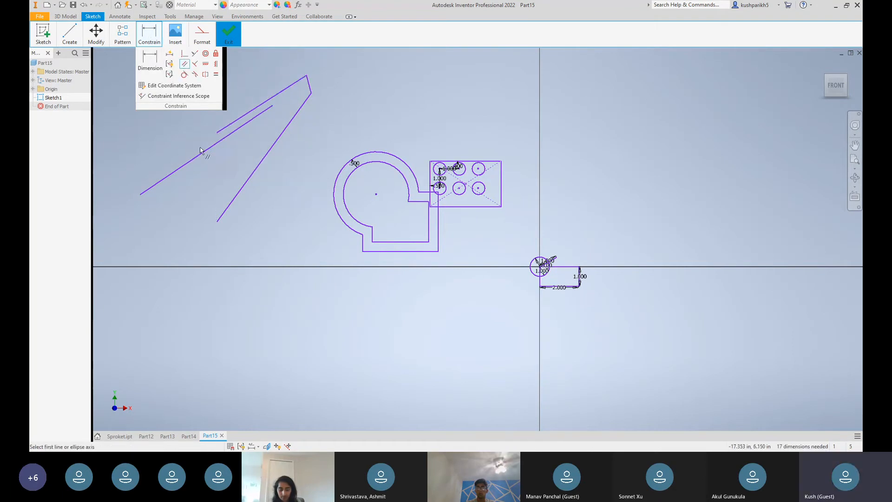
{"action": "left_click", "coordinate": [206, 149]}
{"action": "left_click", "coordinate": [250, 178]}
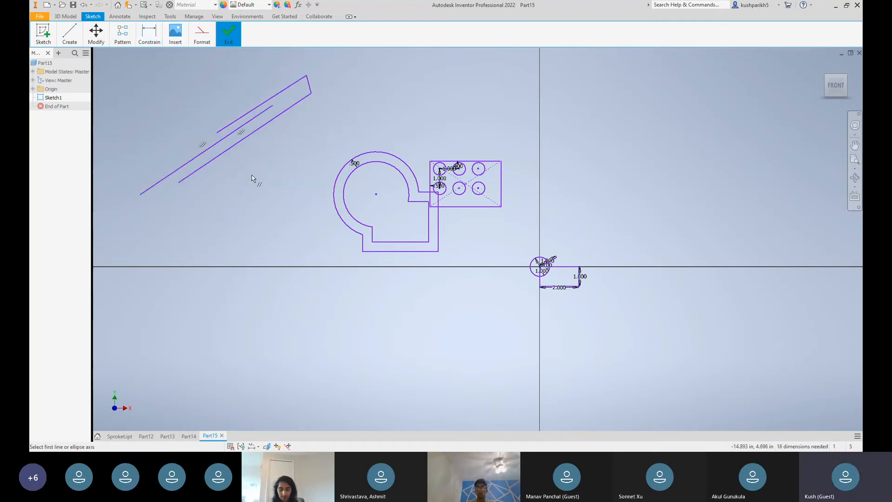
{"action": "mouse_move", "coordinate": [159, 37]}
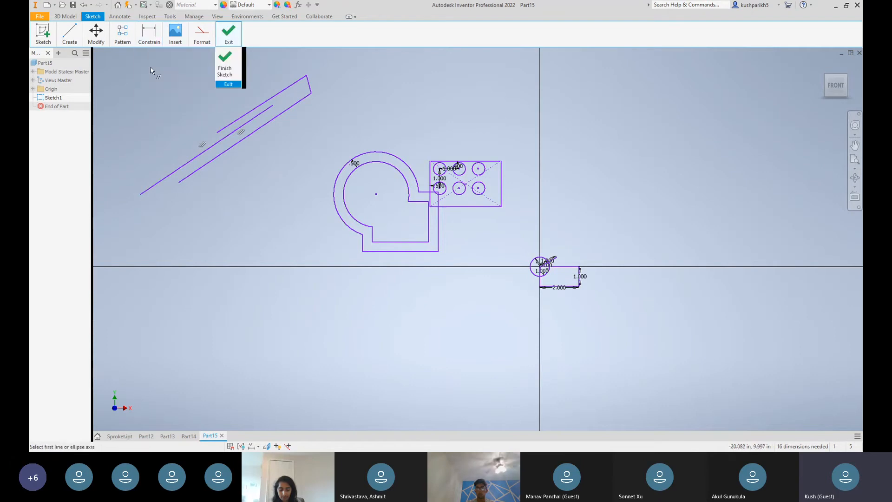
{"action": "left_click", "coordinate": [184, 65]}
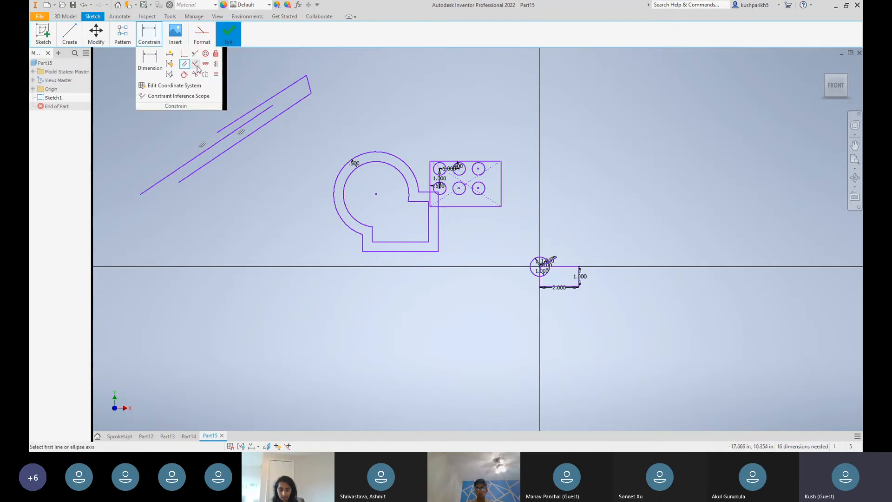
{"action": "mouse_move", "coordinate": [118, 44]}
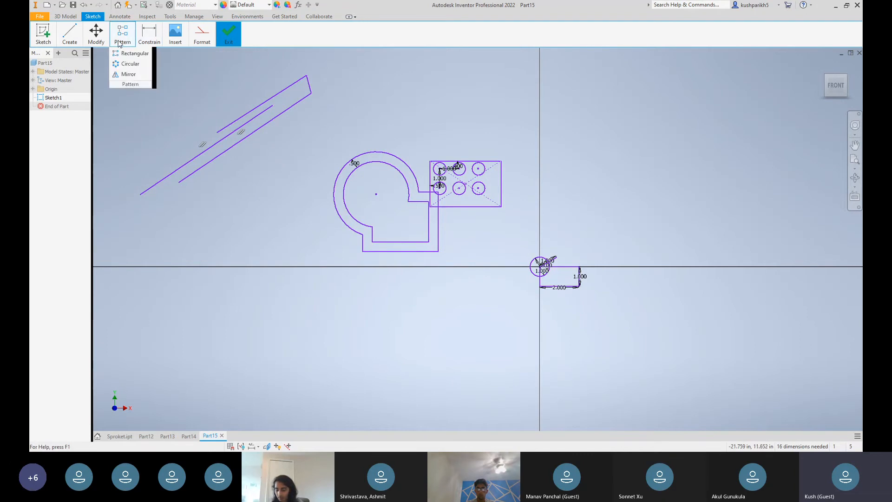
Sketch a slanted line rising to the right, above the rectangle with the patterned circles
{"action": "mouse_move", "coordinate": [77, 45]}
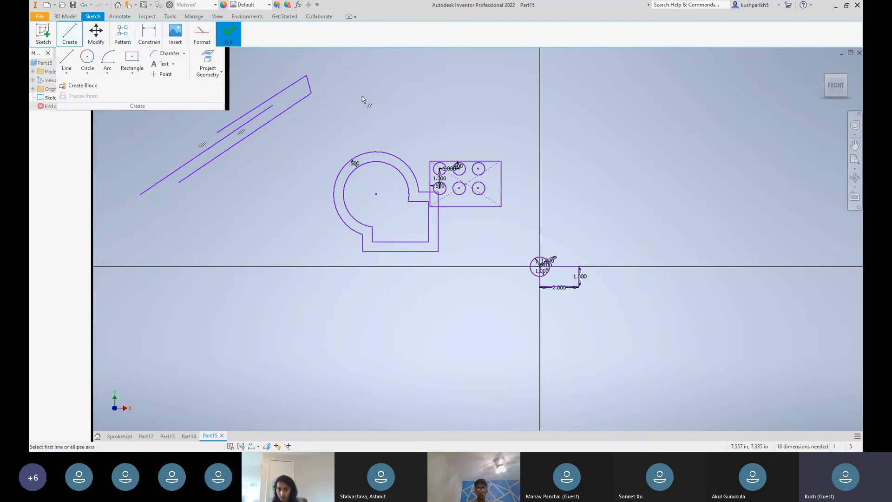
{"action": "left_click", "coordinate": [67, 58]}
{"action": "left_click", "coordinate": [412, 89]}
{"action": "left_click", "coordinate": [507, 59]}
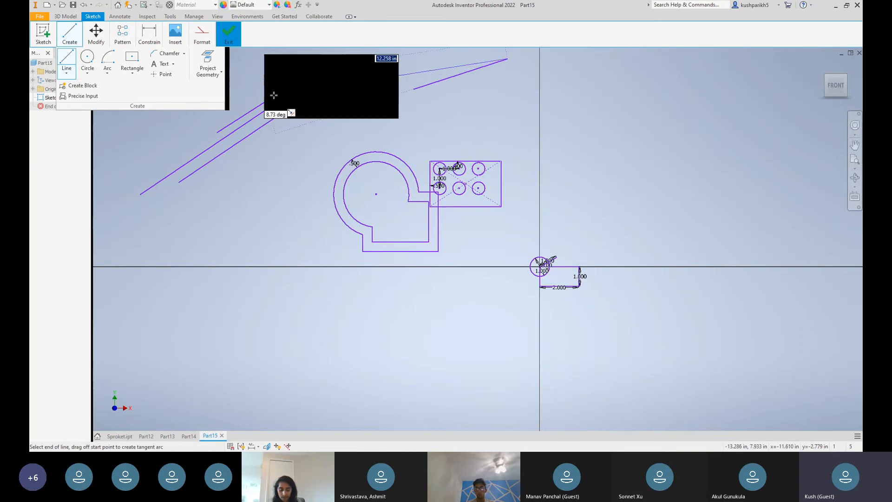
{"action": "key", "text": "Escape"}
Sketch a circle about 3.2 in in diameter between the new slanted line and the patterned rectangle, touching neither
{"action": "left_click", "coordinate": [88, 58]}
{"action": "left_click", "coordinate": [479, 108]}
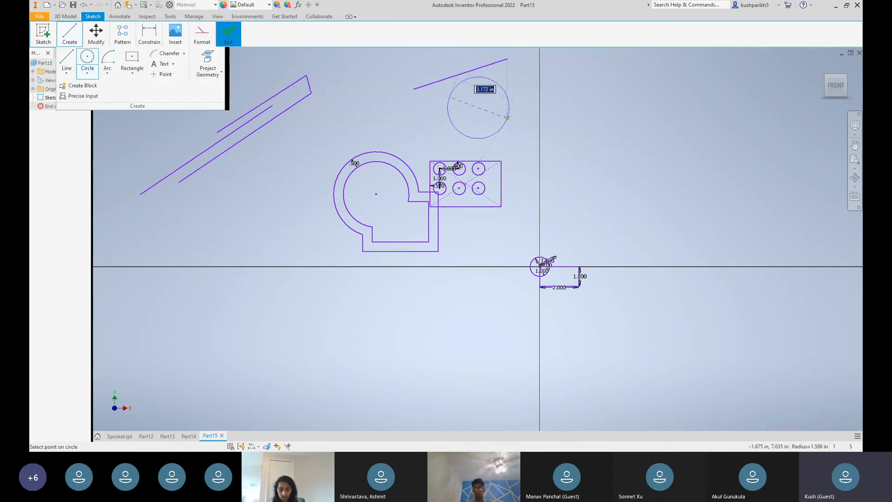
{"action": "left_click", "coordinate": [508, 118]}
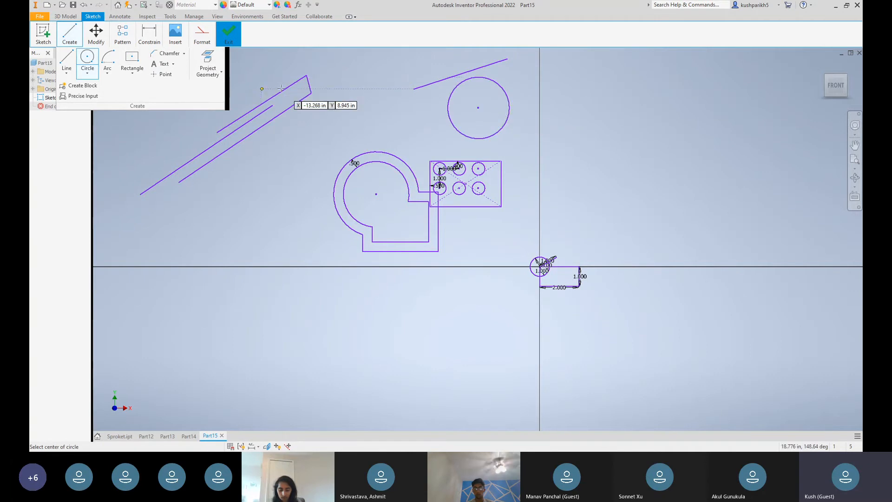
{"action": "key", "text": "Escape"}
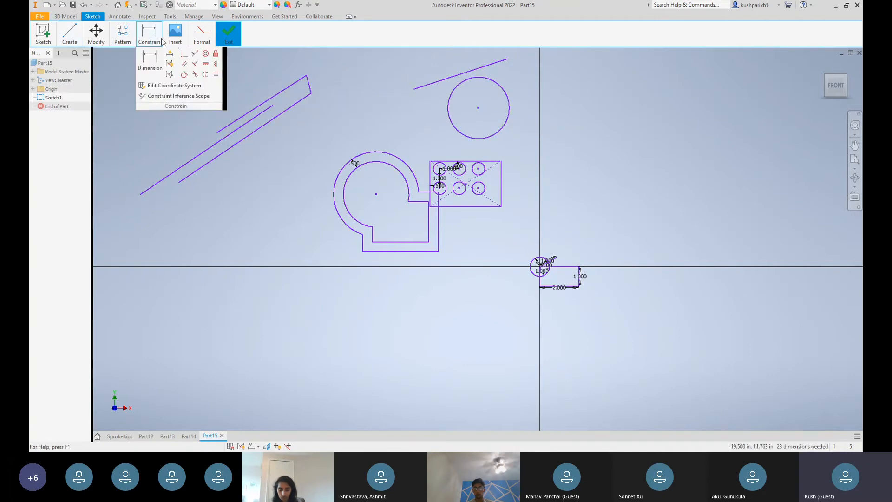
Apply a Concentric constraint between the circle below the slanted line and the outer arc of the offset keyhole-shaped profile
{"action": "left_click", "coordinate": [205, 53]}
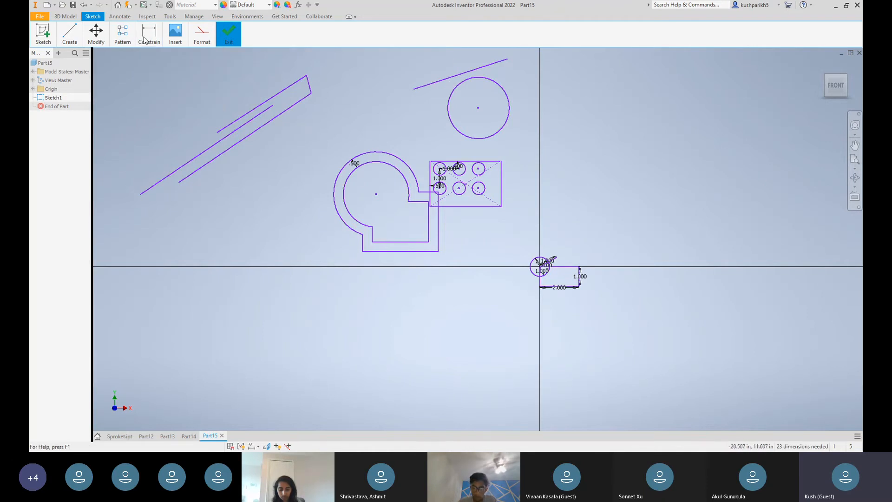
{"action": "left_click", "coordinate": [457, 78]}
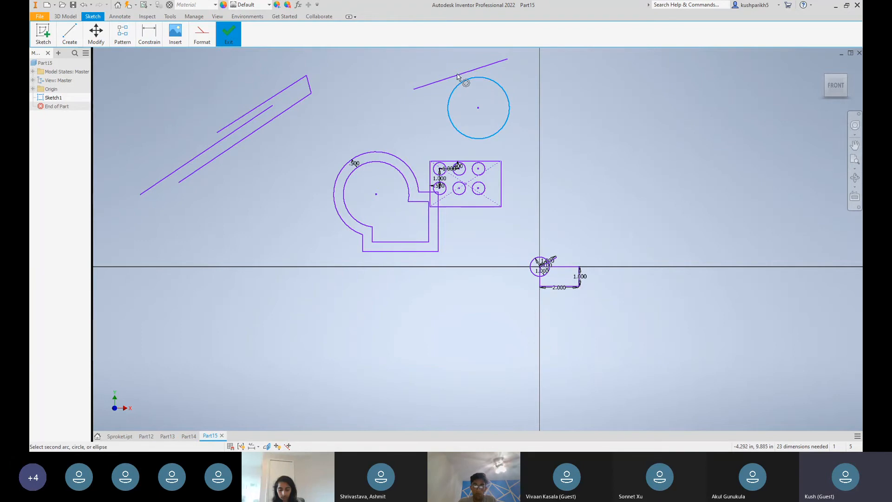
{"action": "scroll", "coordinate": [460, 74], "scroll_direction": "down", "scroll_amount": 1}
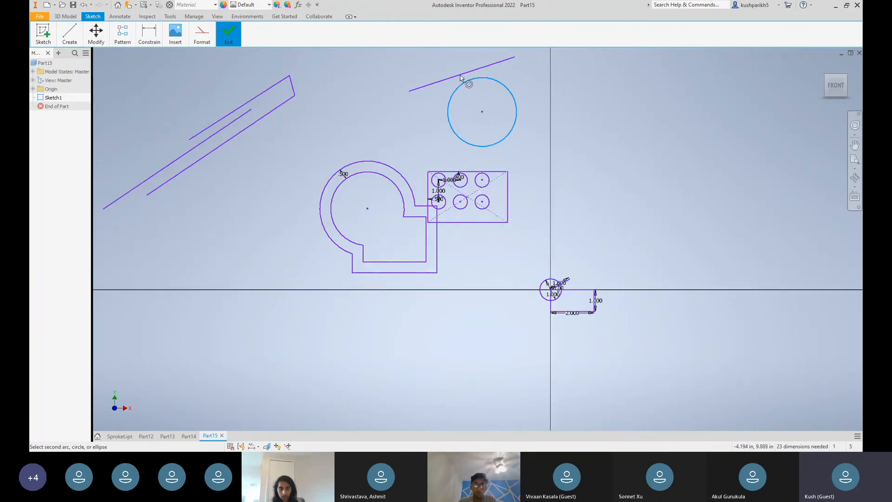
{"action": "scroll", "coordinate": [460, 74], "scroll_direction": "down", "scroll_amount": 4}
{"action": "scroll", "coordinate": [330, 129], "scroll_direction": "up", "scroll_amount": 5}
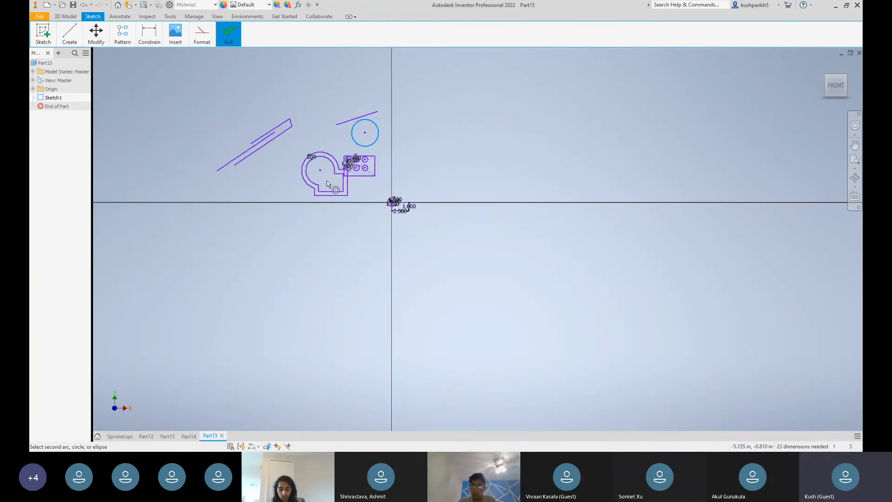
{"action": "left_click", "coordinate": [329, 152]}
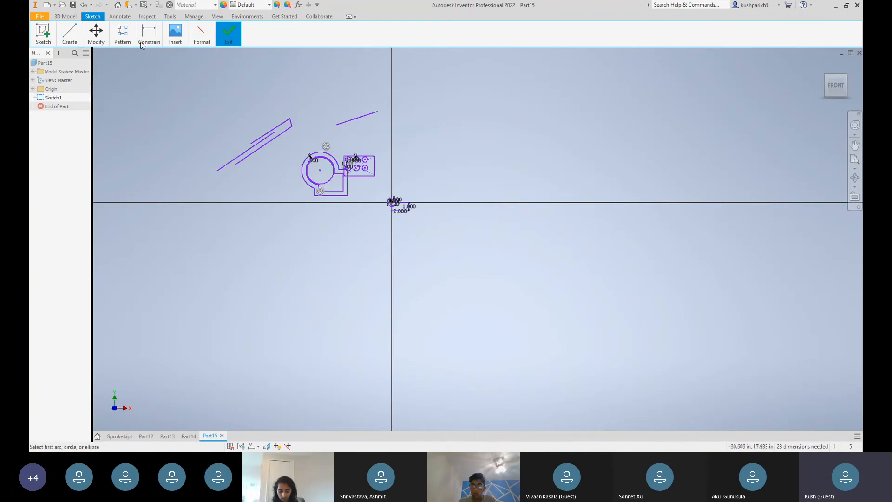
Switch from the sketch tools to the 3D modelling commands and show the creation features such as Extrude and Revolve
{"action": "mouse_move", "coordinate": [103, 46]}
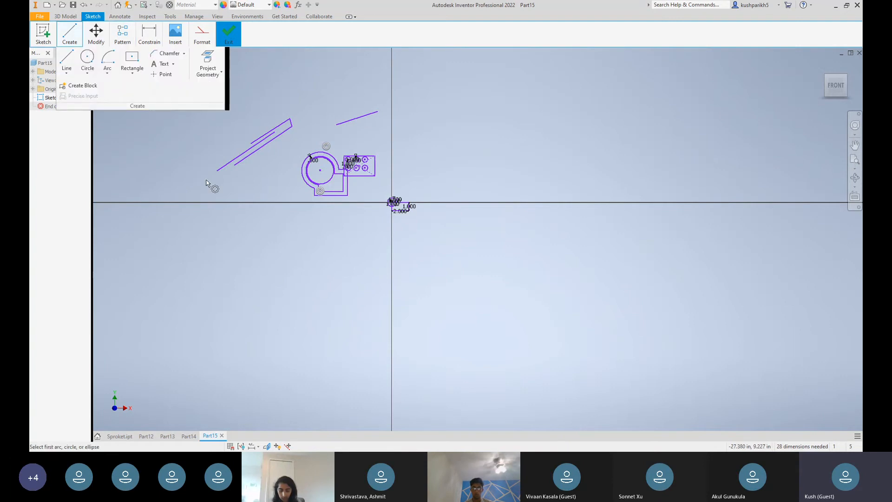
{"action": "left_click", "coordinate": [67, 17]}
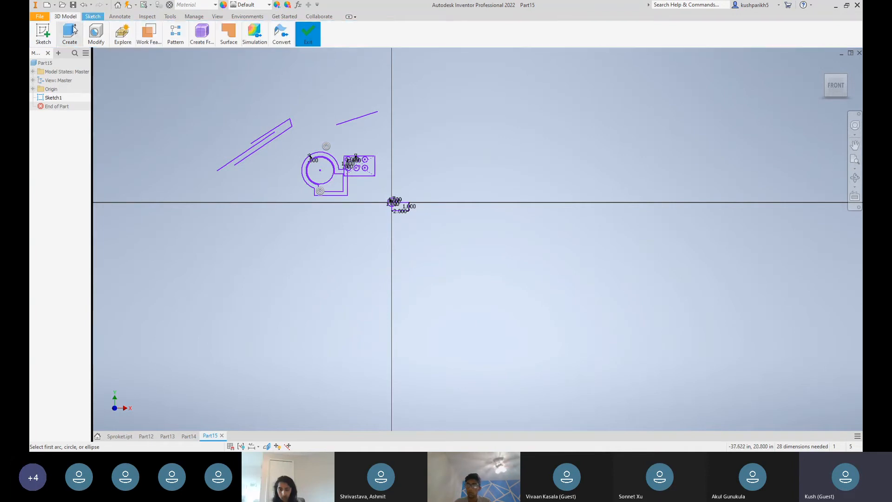
{"action": "mouse_move", "coordinate": [72, 32]}
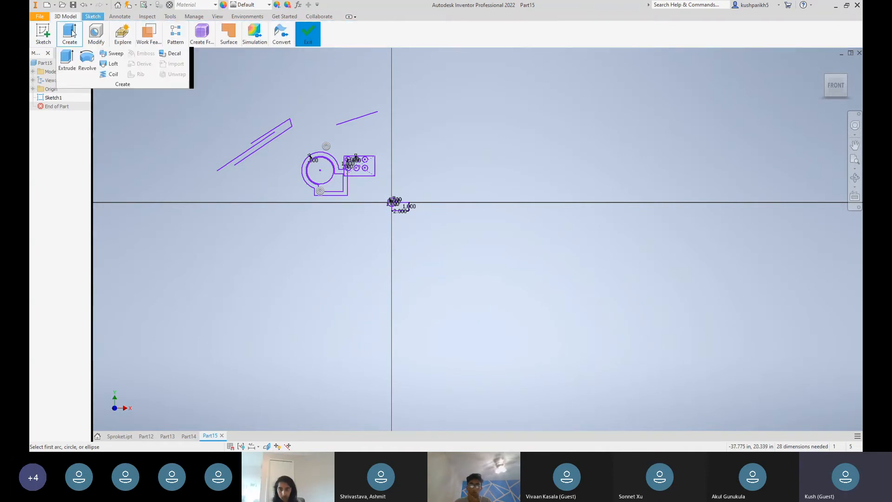
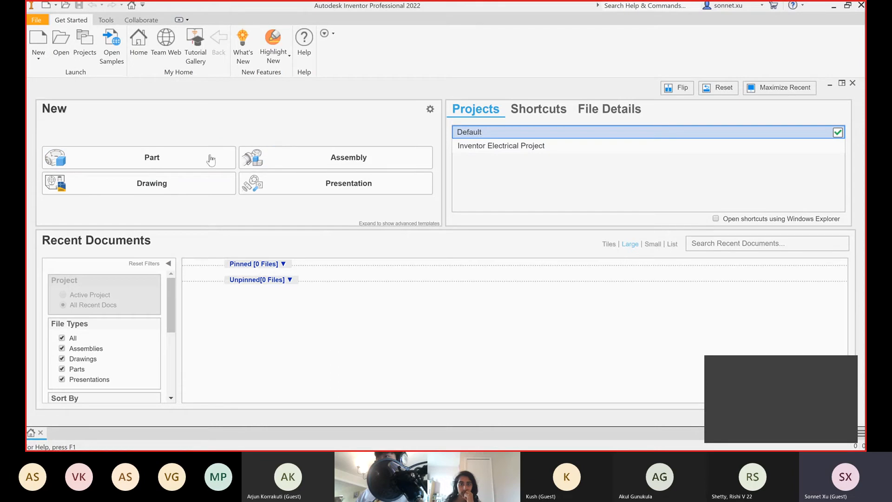
Create a new part and start a 2D sketch on the front-facing XY origin plane
{"action": "left_click", "coordinate": [175, 160]}
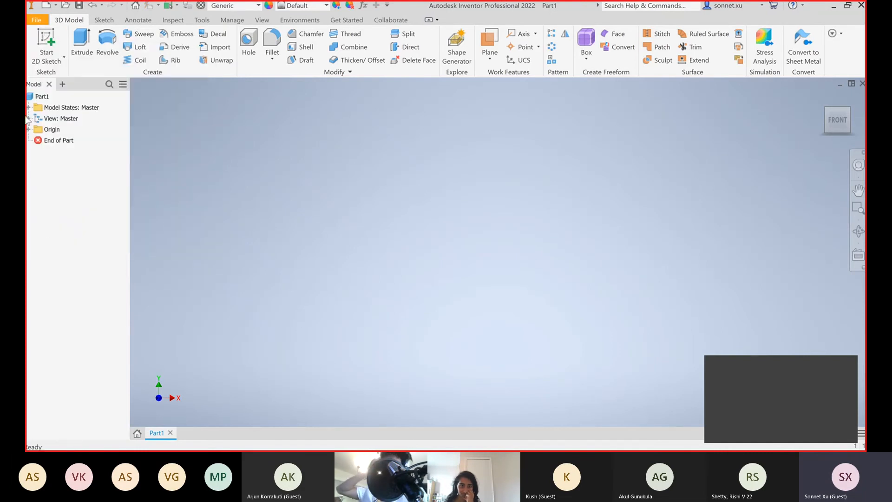
{"action": "left_click", "coordinate": [50, 37]}
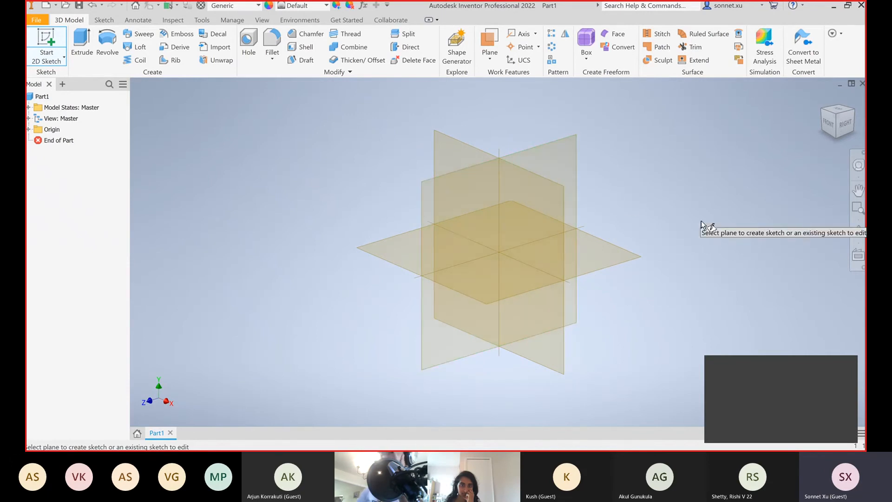
{"action": "left_click", "coordinate": [552, 219]}
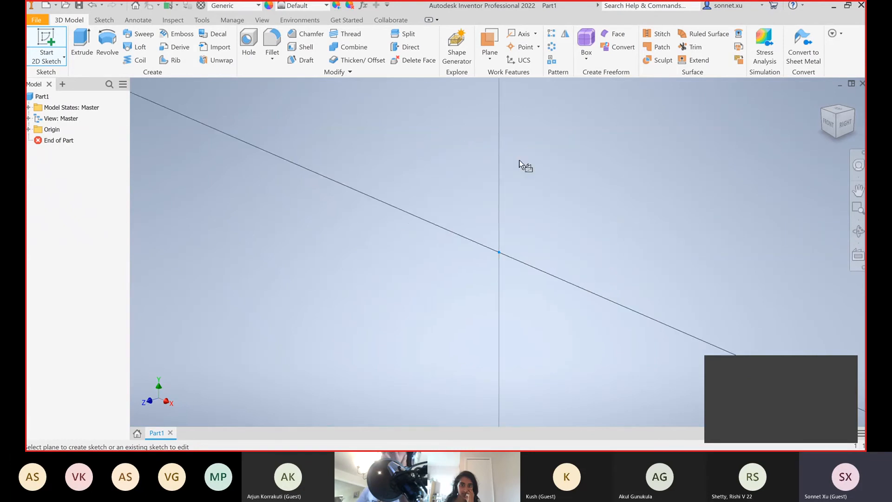
Sketch a 5 in diameter circle centred on the origin and finish the sketch
{"action": "left_click", "coordinate": [108, 41]}
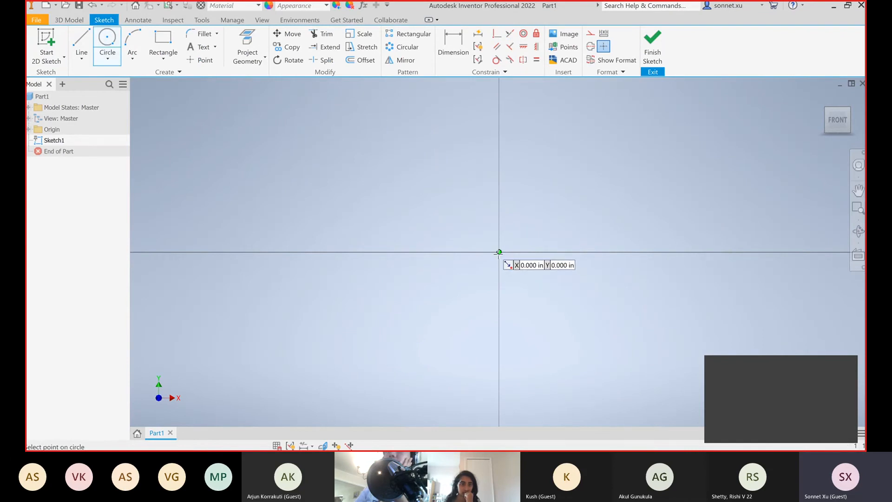
{"action": "type", "text": "5"}
{"action": "key", "text": "Return"}
{"action": "scroll", "coordinate": [592, 353], "scroll_direction": "down", "scroll_amount": 4}
{"action": "scroll", "coordinate": [593, 352], "scroll_direction": "up", "scroll_amount": 3}
{"action": "scroll", "coordinate": [593, 352], "scroll_direction": "up", "scroll_amount": 5}
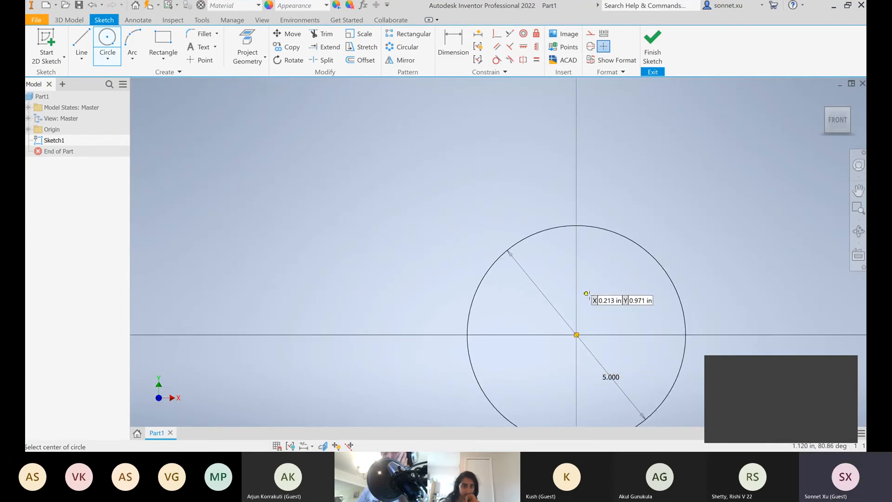
{"action": "key", "text": "Escape"}
{"action": "left_click", "coordinate": [858, 190]}
{"action": "mouse_move", "coordinate": [808, 256]}
{"action": "left_mouse_down"}
{"action": "mouse_move", "coordinate": [764, 181]}
{"action": "mouse_move", "coordinate": [777, 161]}
{"action": "left_mouse_up"}
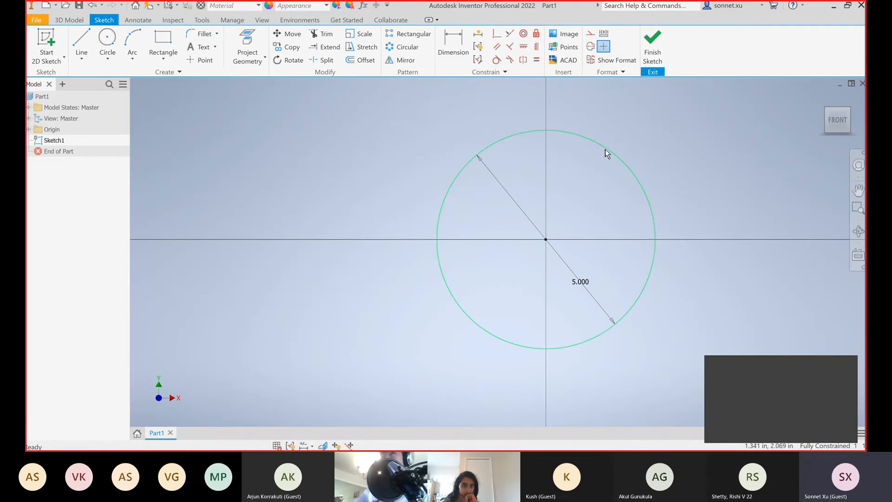
{"action": "left_click", "coordinate": [654, 62]}
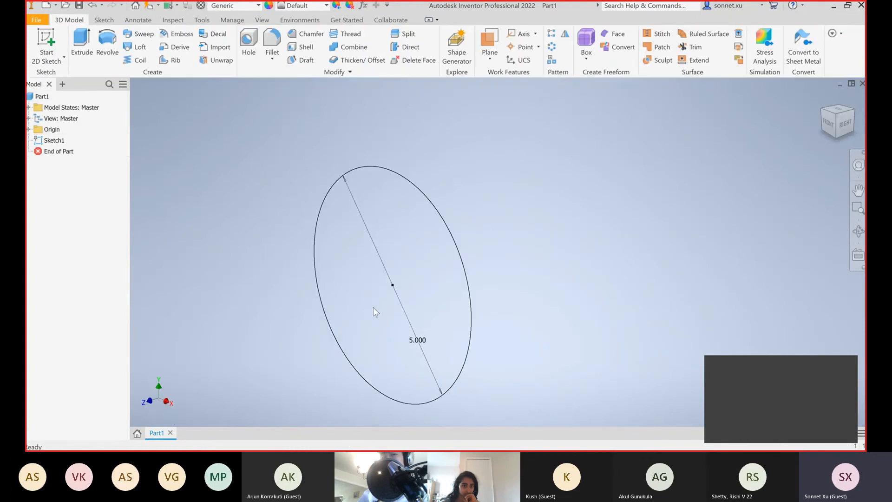
Extrude the circle 1 in into a solid disc
{"action": "left_click", "coordinate": [819, 95]}
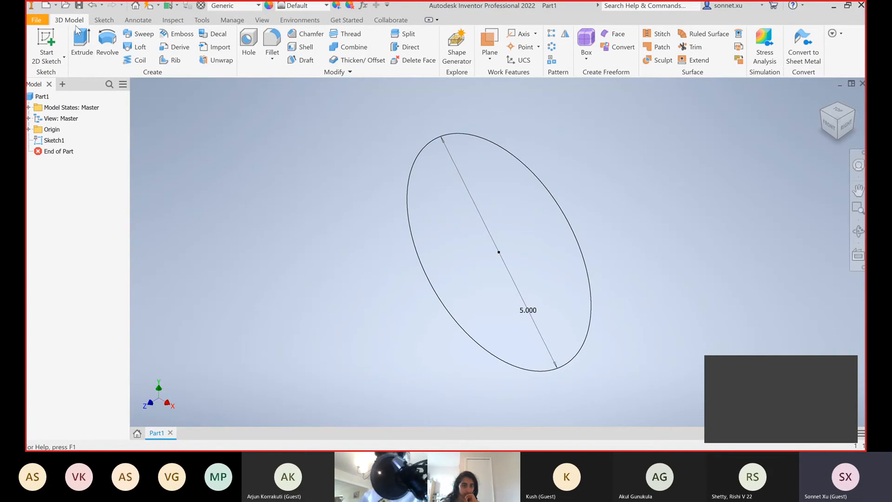
{"action": "left_click", "coordinate": [82, 47]}
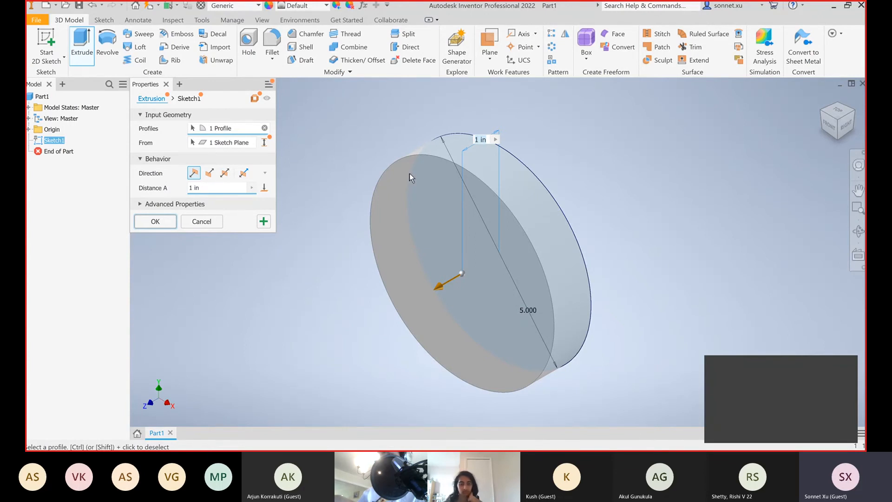
{"action": "left_click", "coordinate": [142, 225]}
Sketch an open three-line outline, like a triangle missing its tip, on the disc's front face and try to extrude it
{"action": "key", "text": "s"}
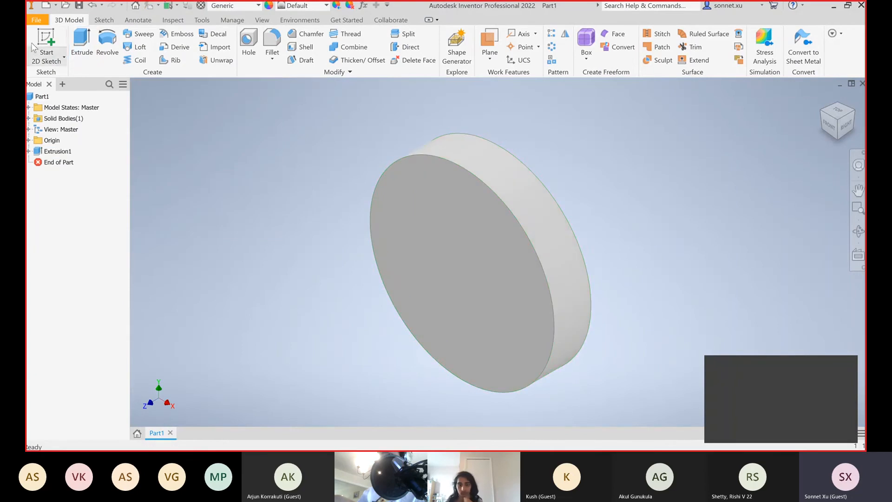
{"action": "left_click", "coordinate": [412, 190]}
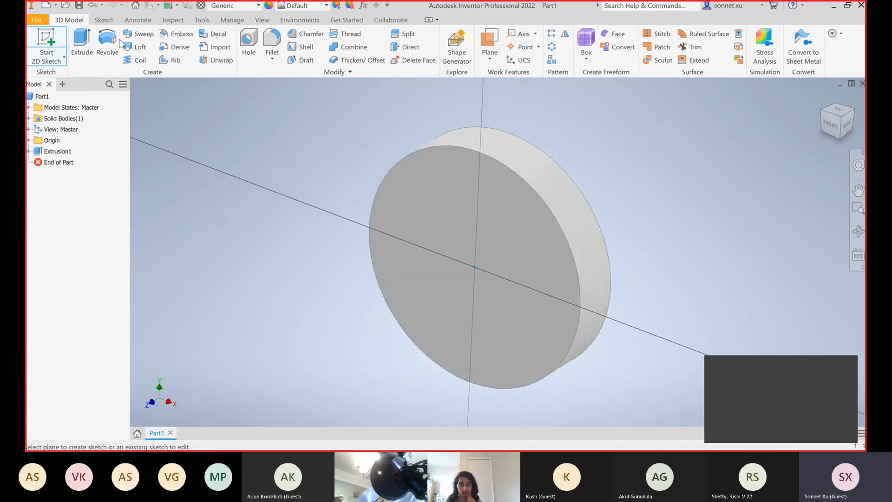
{"action": "key", "text": "l"}
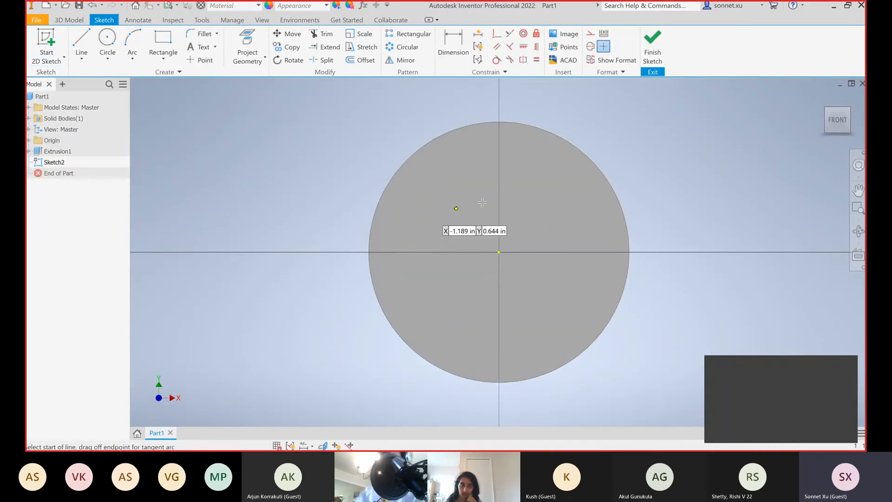
{"action": "left_click", "coordinate": [438, 284]}
{"action": "left_click", "coordinate": [480, 201]}
{"action": "left_click", "coordinate": [579, 288]}
{"action": "left_click", "coordinate": [523, 201]}
{"action": "left_click", "coordinate": [652, 48]}
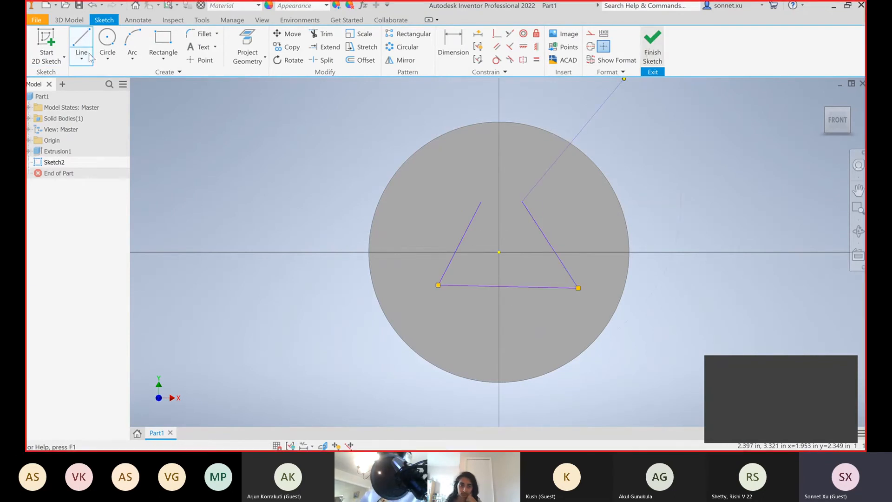
{"action": "key", "text": "e"}
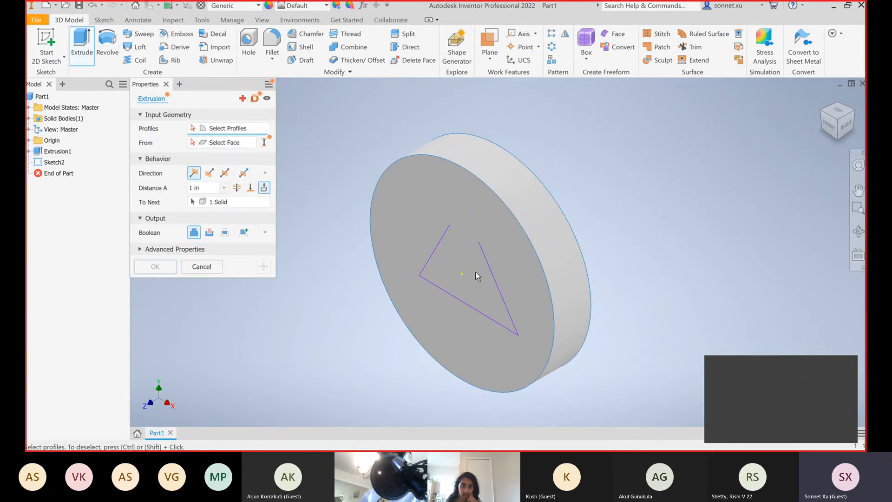
{"action": "left_click", "coordinate": [201, 267]}
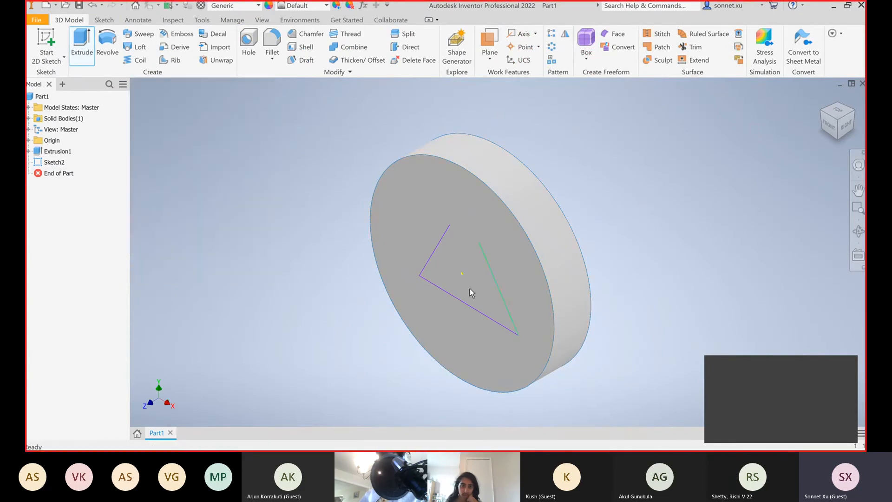
Delete the sketch with the open three-line outline from the part
{"action": "left_click", "coordinate": [54, 162]}
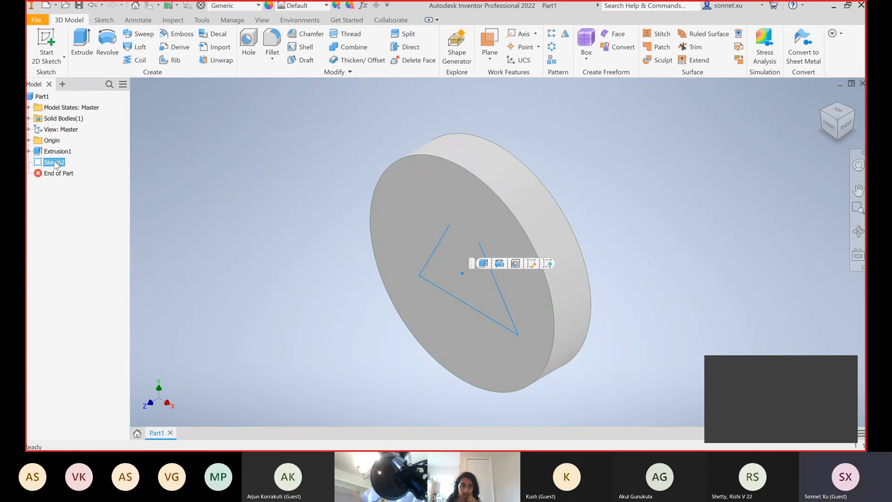
{"action": "right_click", "coordinate": [54, 165]}
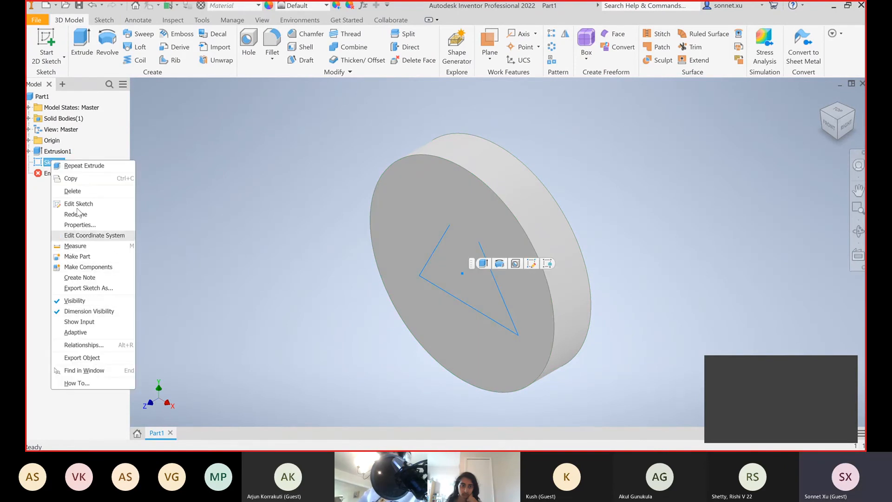
{"action": "left_click", "coordinate": [79, 193]}
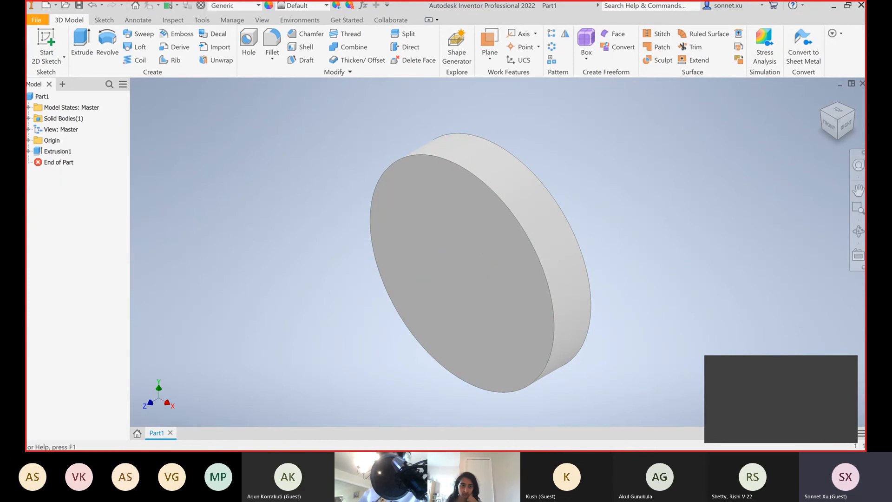
Create a new 2D sketch on the disc's front face, leave it empty, and reopen it for editing
{"action": "left_click", "coordinate": [46, 42]}
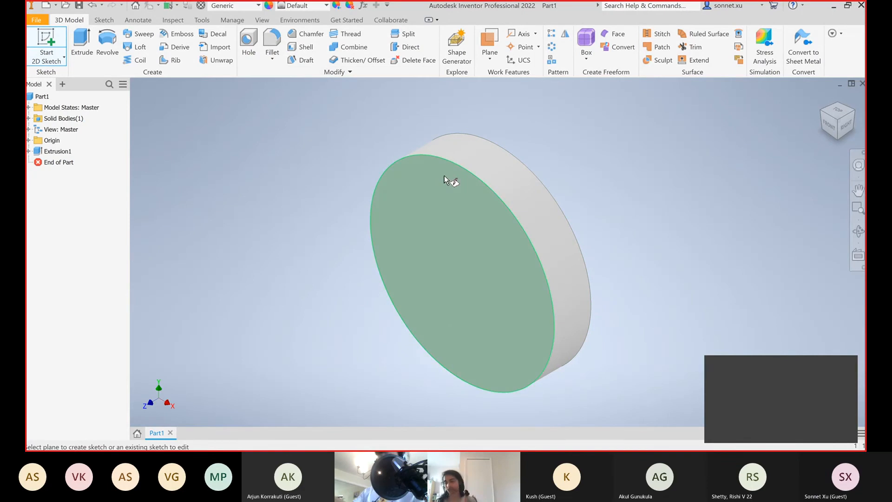
{"action": "left_click", "coordinate": [460, 215]}
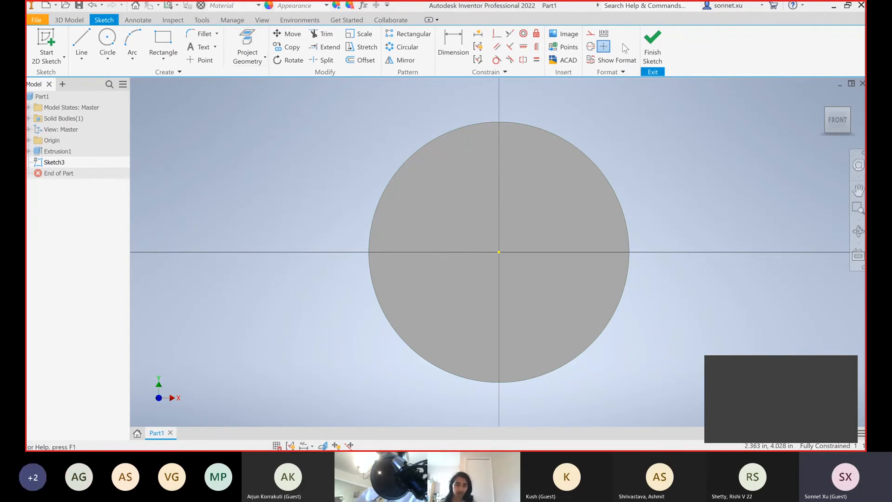
{"action": "left_click", "coordinate": [655, 51]}
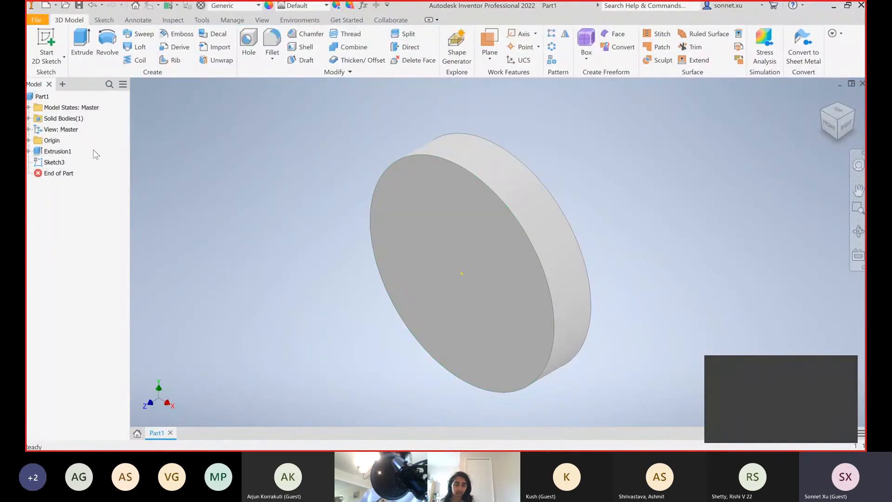
{"action": "left_click", "coordinate": [41, 96]}
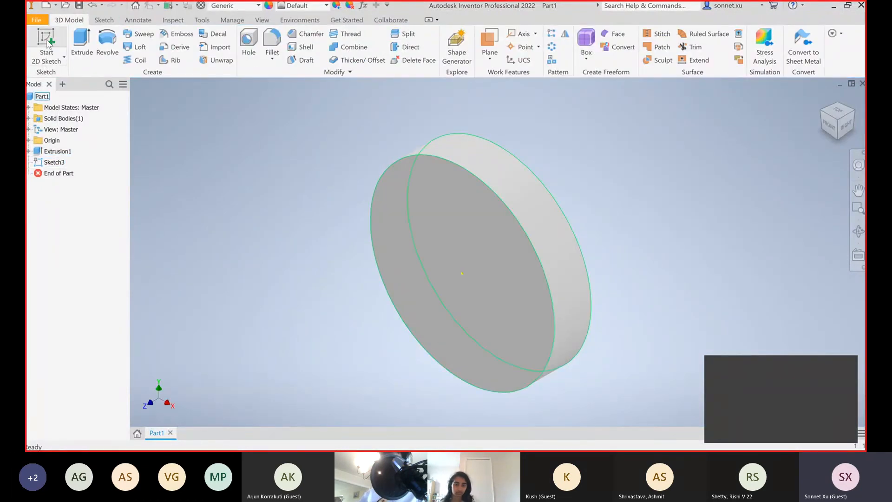
{"action": "double_click", "coordinate": [54, 163]}
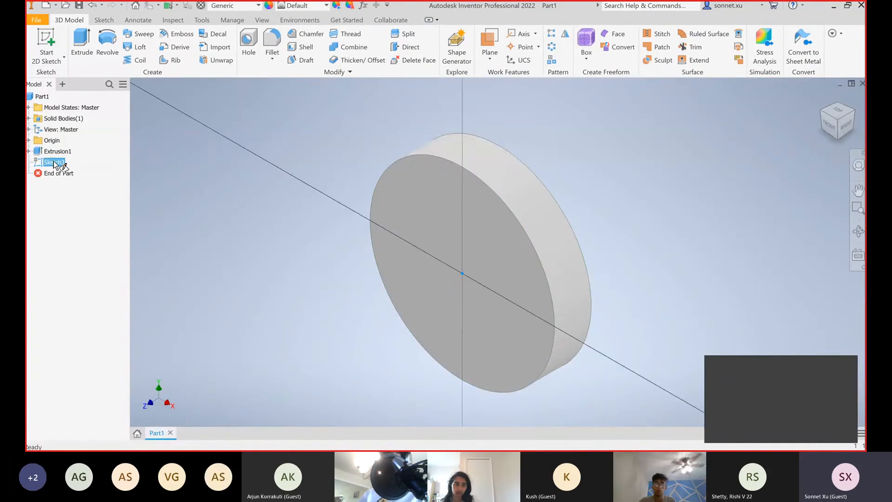
Project the disc's outer circular edge into the front-face sketch with Project Geometry
{"action": "left_click", "coordinate": [247, 47]}
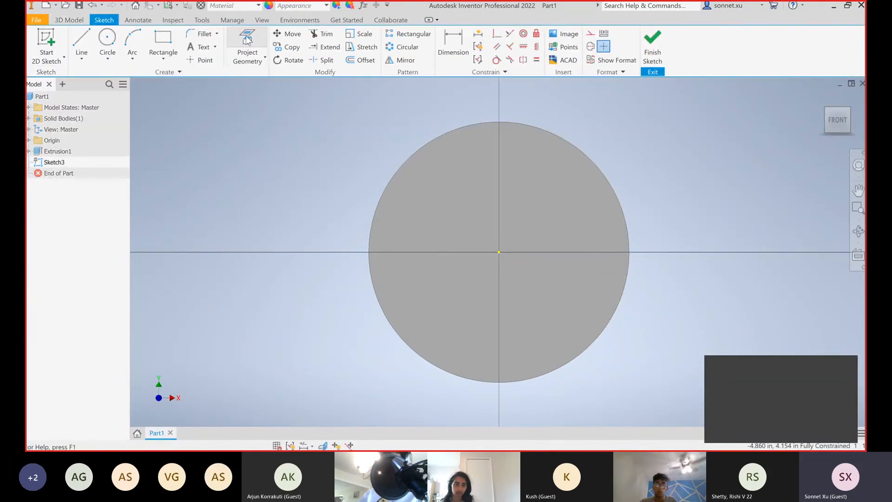
{"action": "left_click", "coordinate": [526, 126]}
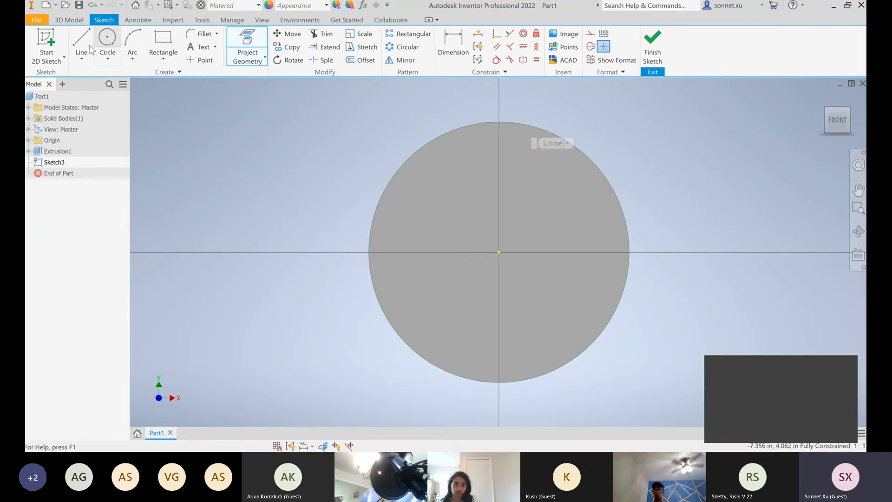
{"action": "left_click", "coordinate": [234, 49]}
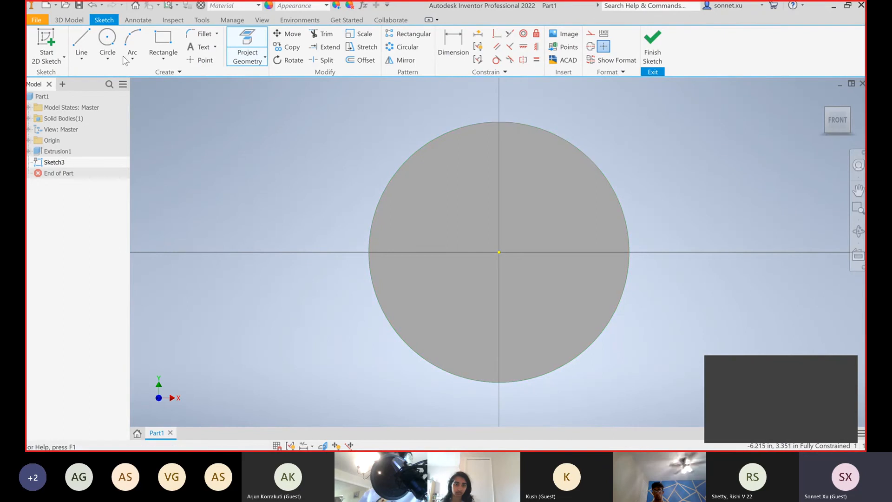
{"action": "left_click", "coordinate": [81, 42]}
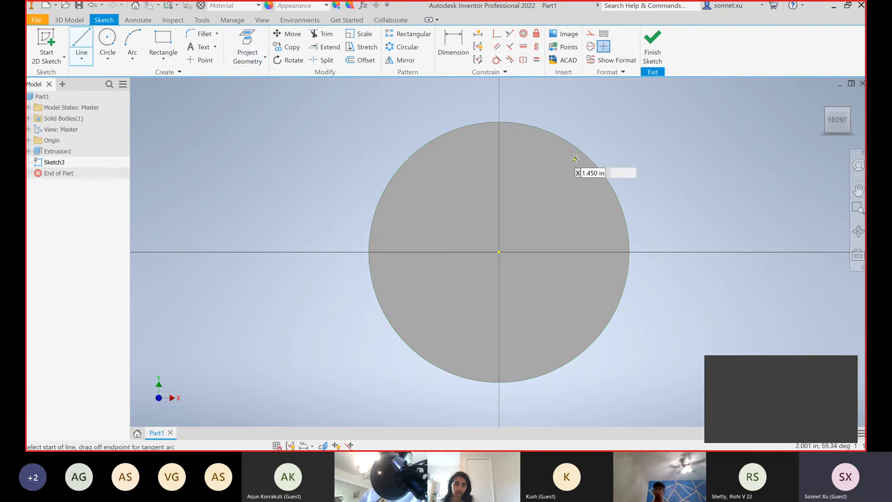
{"action": "scroll", "coordinate": [595, 148], "scroll_direction": "down", "scroll_amount": 5}
{"action": "scroll", "coordinate": [594, 153], "scroll_direction": "up", "scroll_amount": 5}
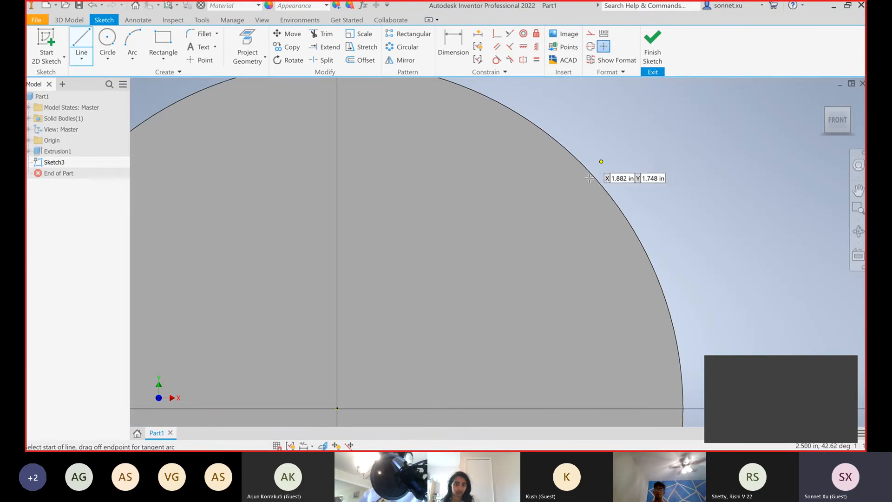
{"action": "scroll", "coordinate": [580, 158], "scroll_direction": "down", "scroll_amount": 5}
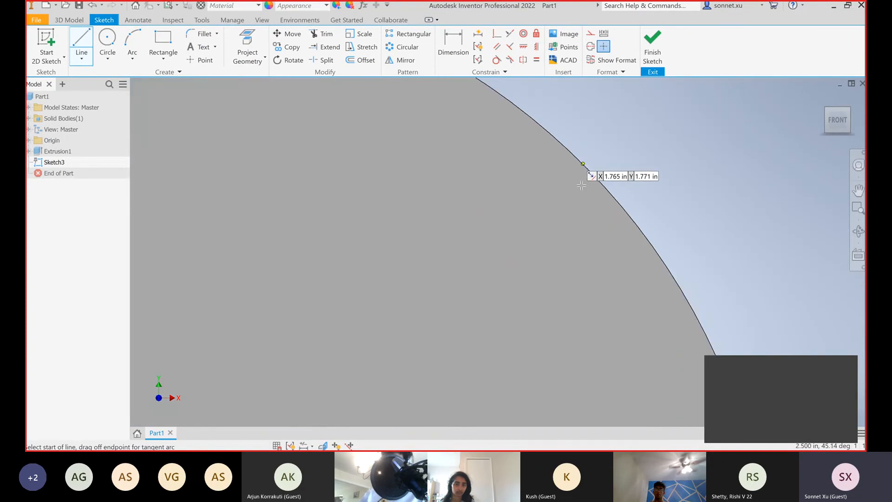
{"action": "scroll", "coordinate": [571, 223], "scroll_direction": "up", "scroll_amount": 3}
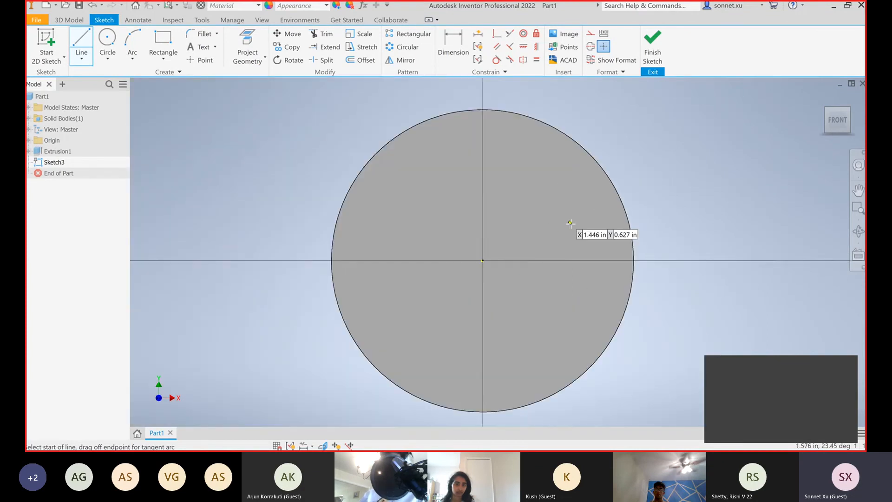
{"action": "left_click", "coordinate": [256, 37]}
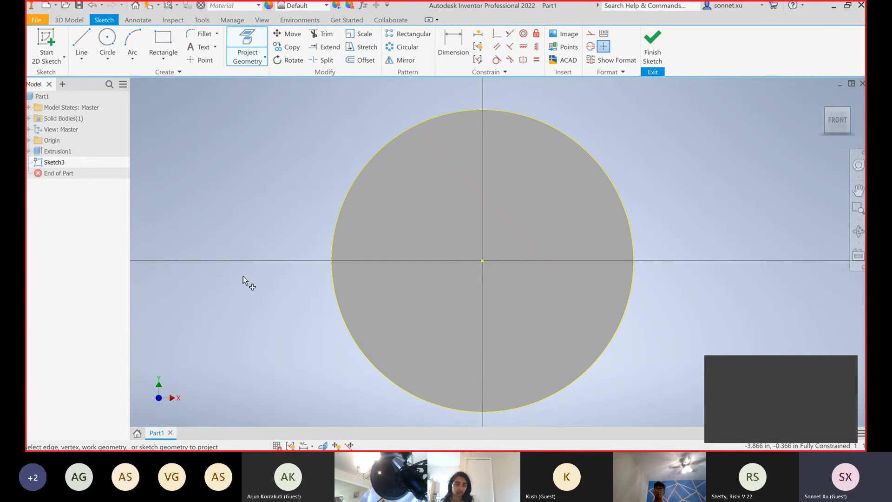
Sketch a 0.5 in diameter circle on the vertical axis, about 1.44 in above the disc's centre
{"action": "left_click", "coordinate": [108, 39]}
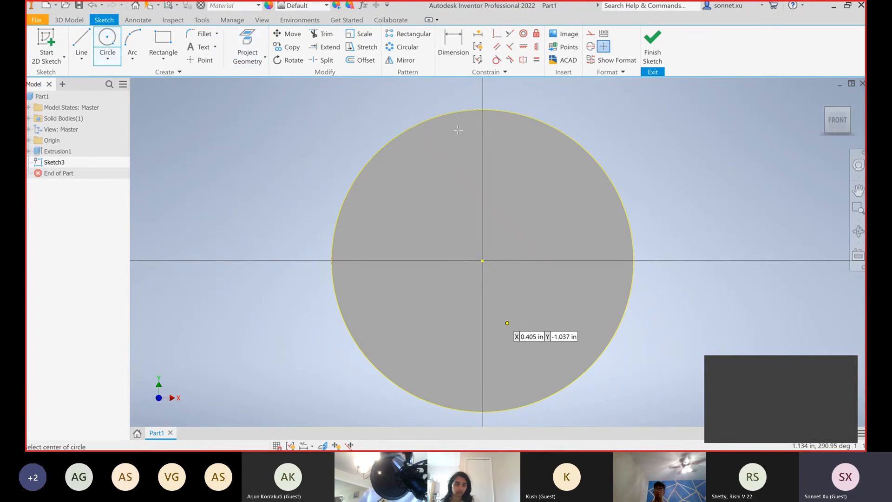
{"action": "left_click", "coordinate": [482, 173]}
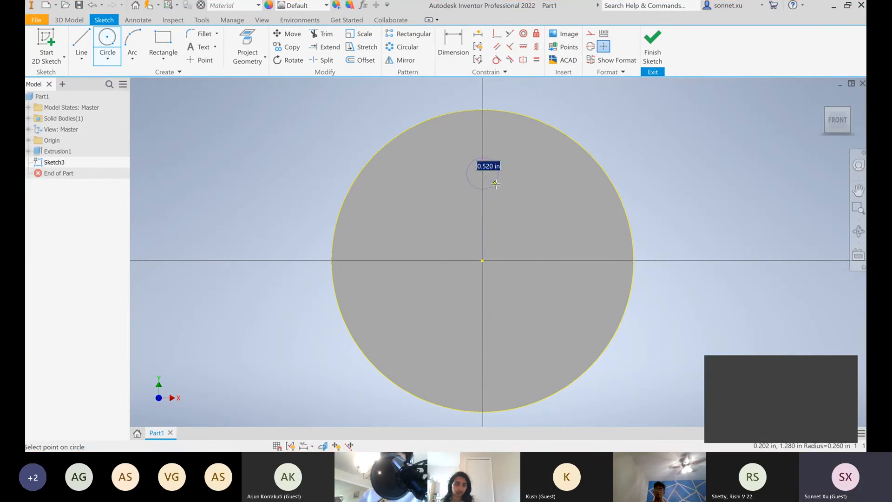
{"action": "type", "text": "0."}
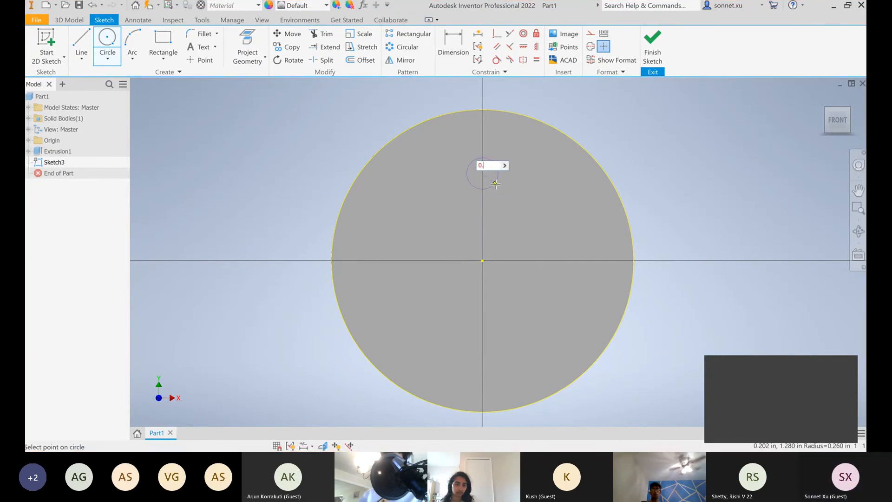
{"action": "key", "text": "Return"}
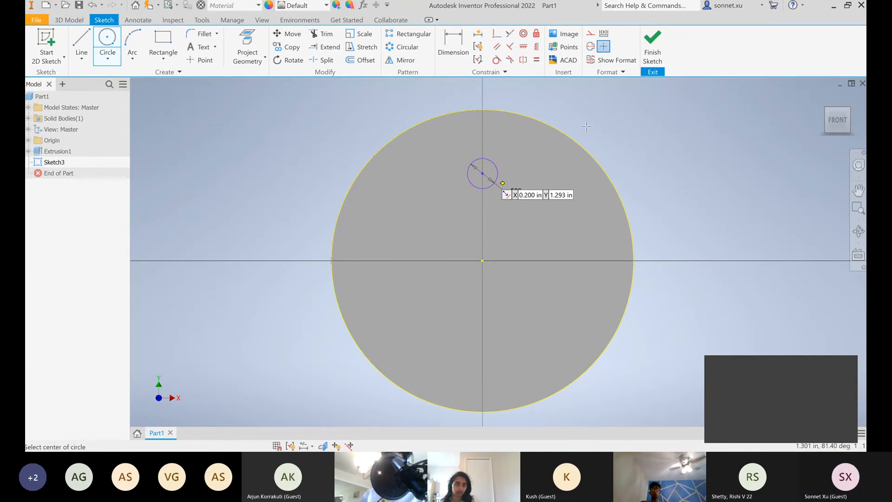
Move the 0.5 in circle down along the vertical axis to about 1.35 in above the disc's centre
{"action": "key", "text": "Escape"}
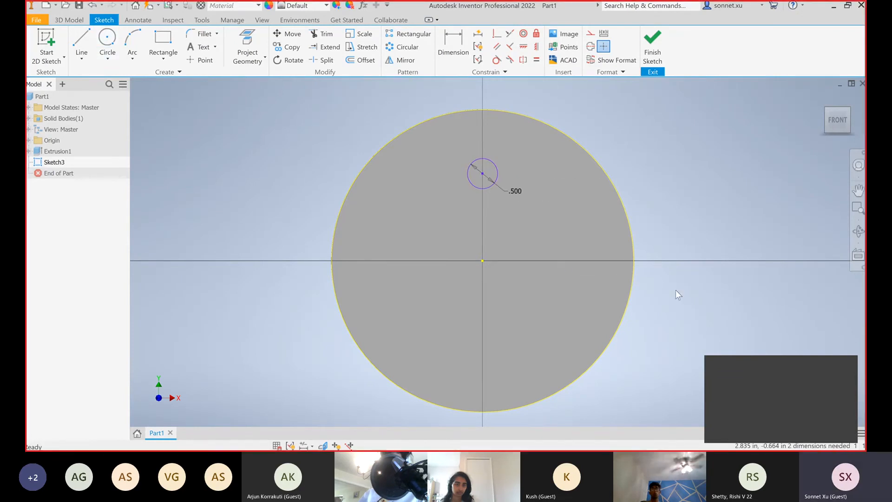
{"action": "mouse_move", "coordinate": [481, 174]}
{"action": "left_mouse_down"}
{"action": "mouse_move", "coordinate": [504, 163]}
{"action": "mouse_move", "coordinate": [538, 187]}
{"action": "mouse_move", "coordinate": [482, 180]}
{"action": "left_mouse_up"}
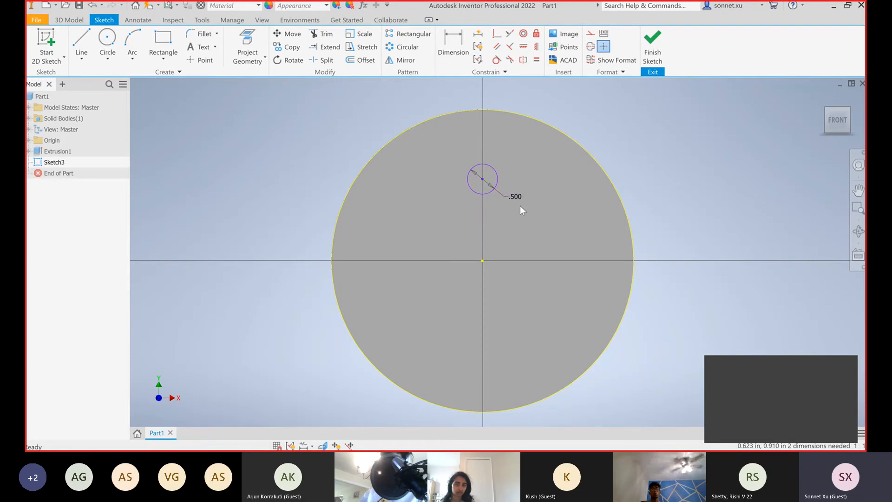
Draw a slightly tilted construction line about 3.35 in long just above the disc's upper edge
{"action": "left_click", "coordinate": [81, 43]}
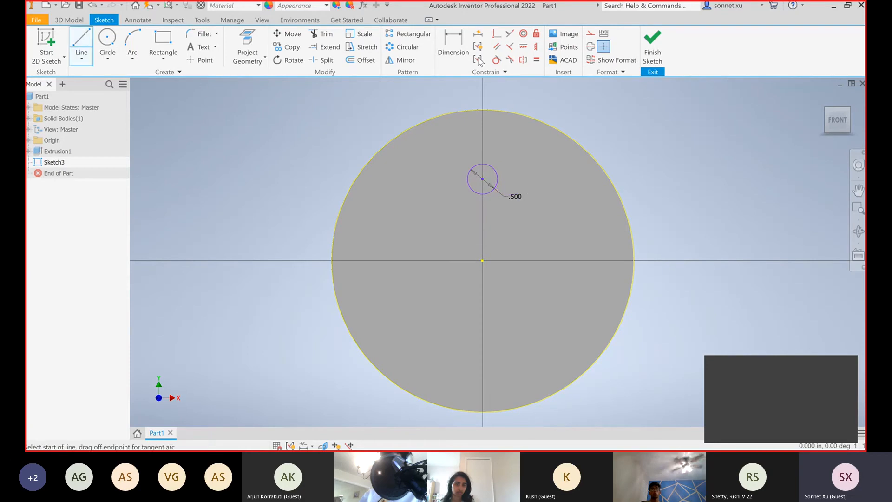
{"action": "left_click", "coordinate": [590, 33]}
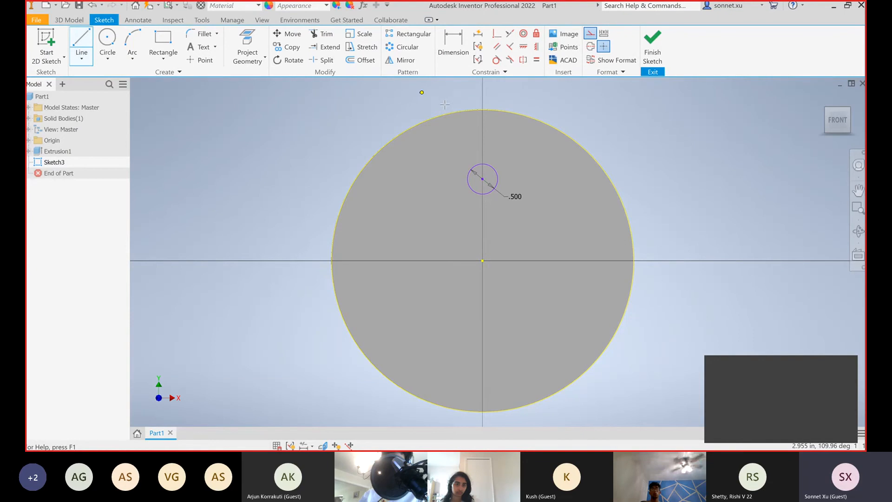
{"action": "left_click", "coordinate": [379, 108]}
{"action": "left_click", "coordinate": [581, 99]}
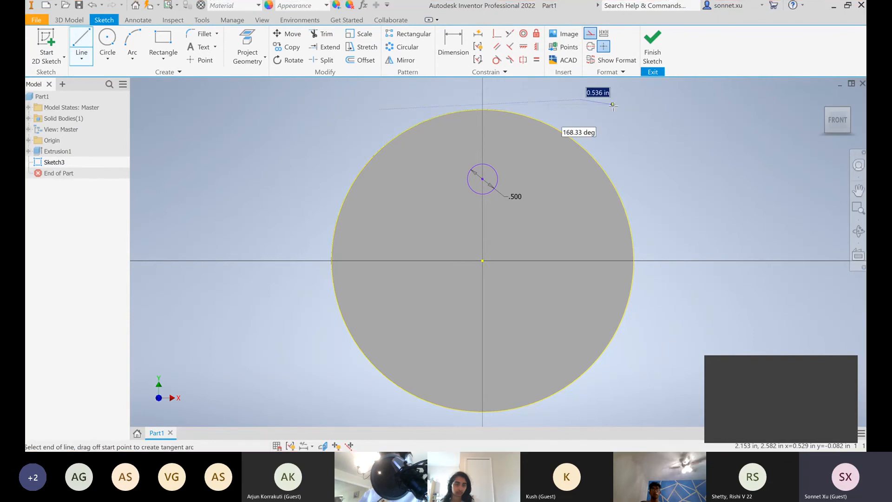
{"action": "key", "text": "Escape"}
Constrain the construction line tangent to the projected disc edge and make it horizontal
{"action": "left_click", "coordinate": [496, 59]}
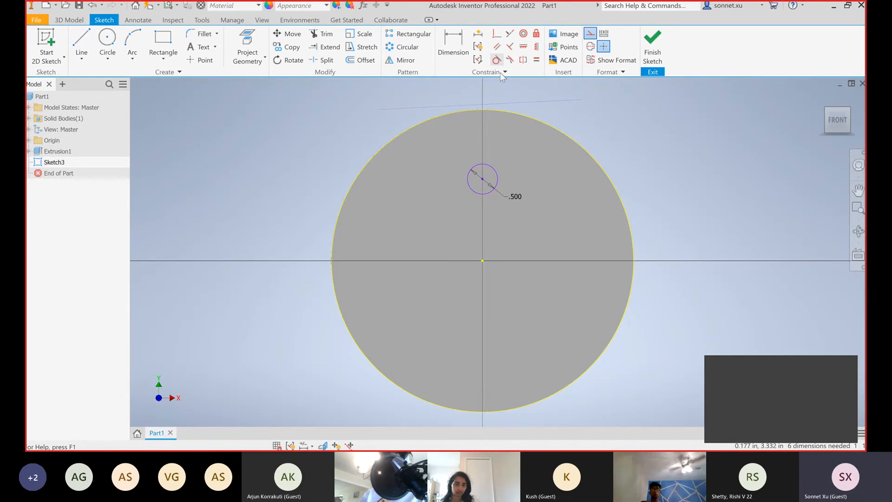
{"action": "left_click", "coordinate": [508, 111]}
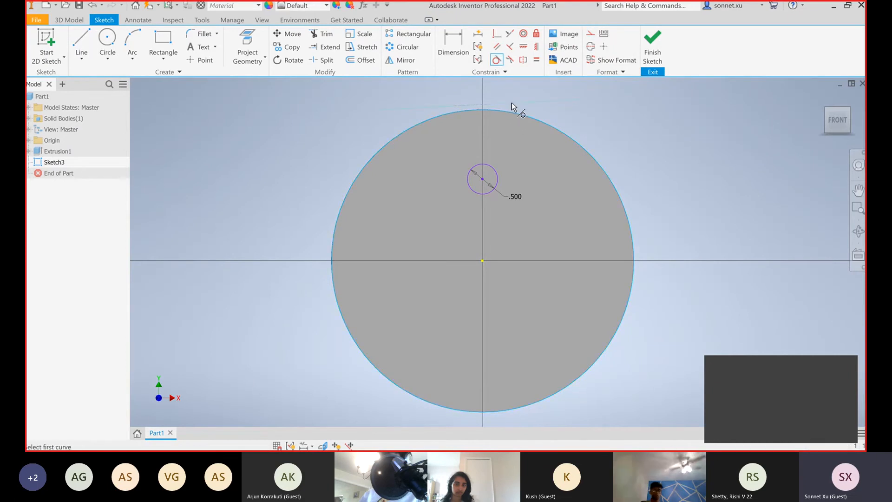
{"action": "left_click", "coordinate": [511, 102]}
{"action": "left_click", "coordinate": [527, 47]}
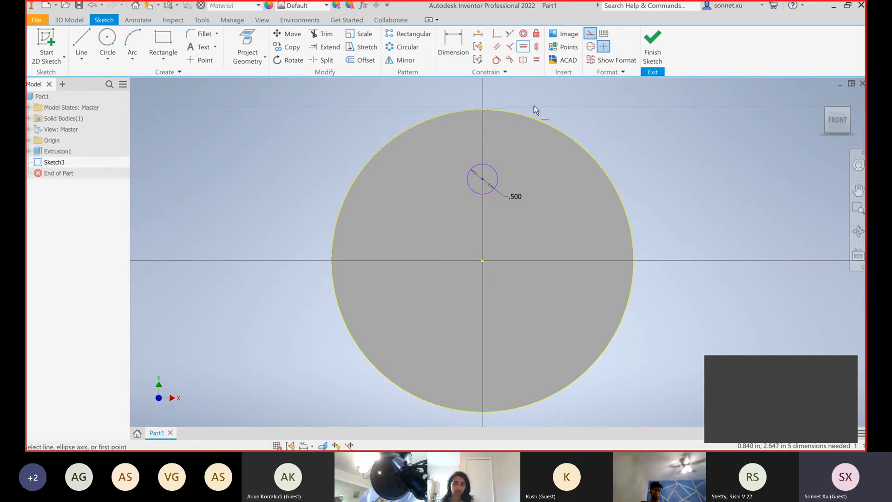
{"action": "left_click", "coordinate": [533, 107]}
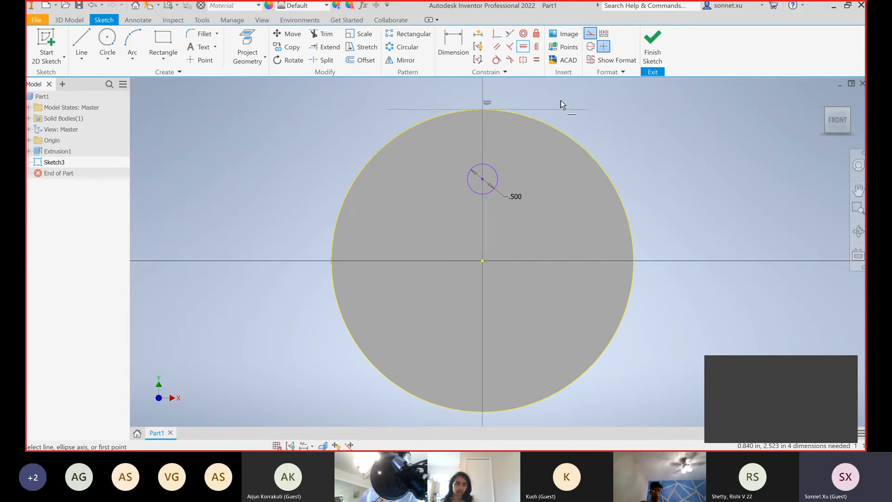
Dimension the small circle's centre 1.5 in below the horizontal tangent construction line
{"action": "key", "text": "d"}
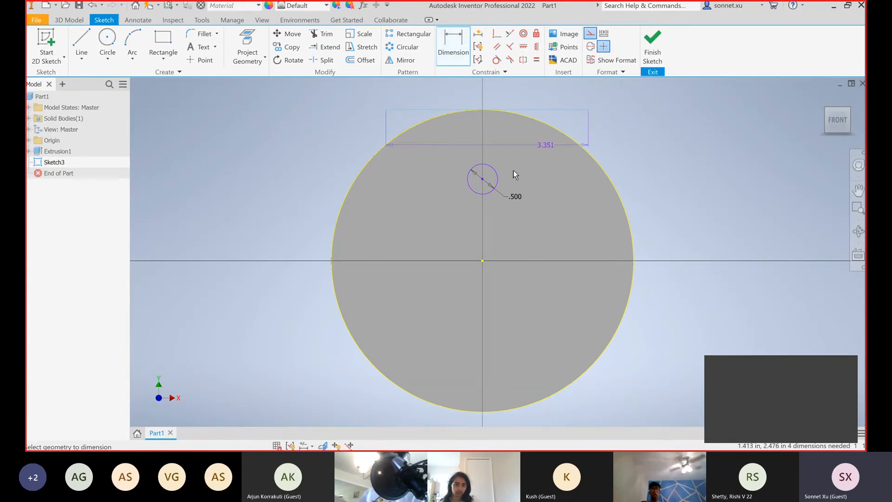
{"action": "left_click", "coordinate": [484, 179]}
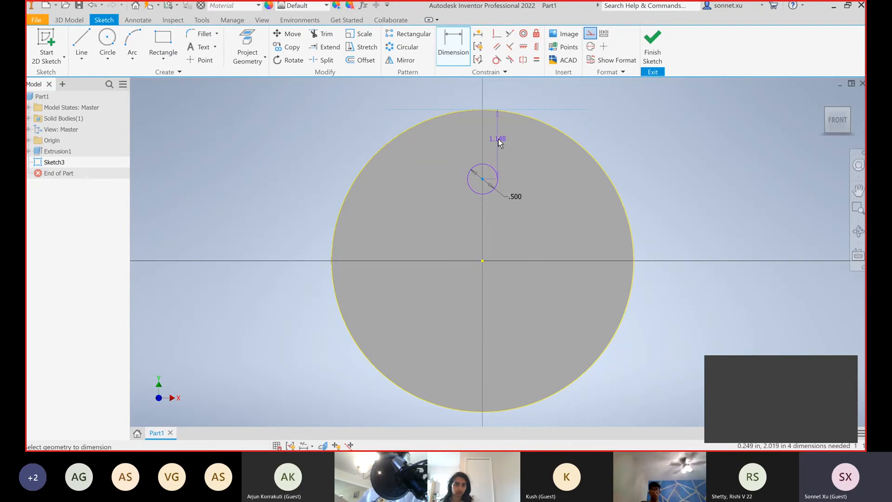
{"action": "left_click", "coordinate": [497, 138]}
{"action": "type", "text": "1.5"}
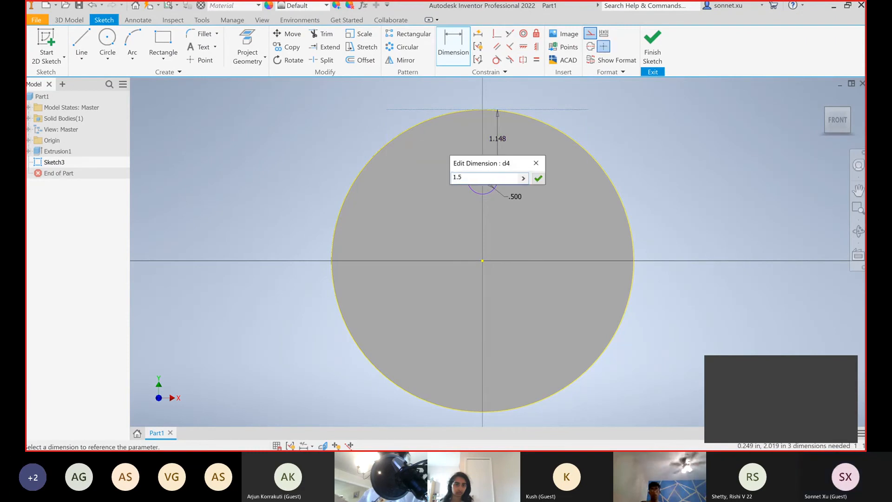
{"action": "key", "text": "Return"}
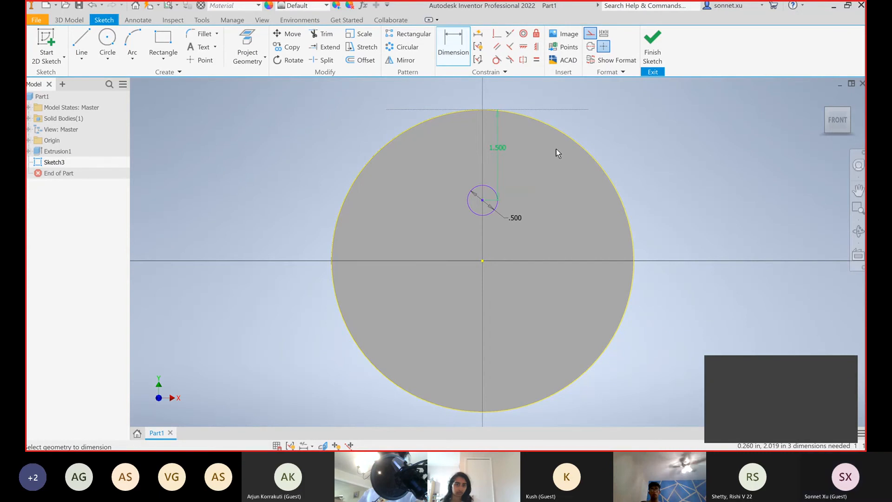
{"action": "left_click", "coordinate": [408, 37]}
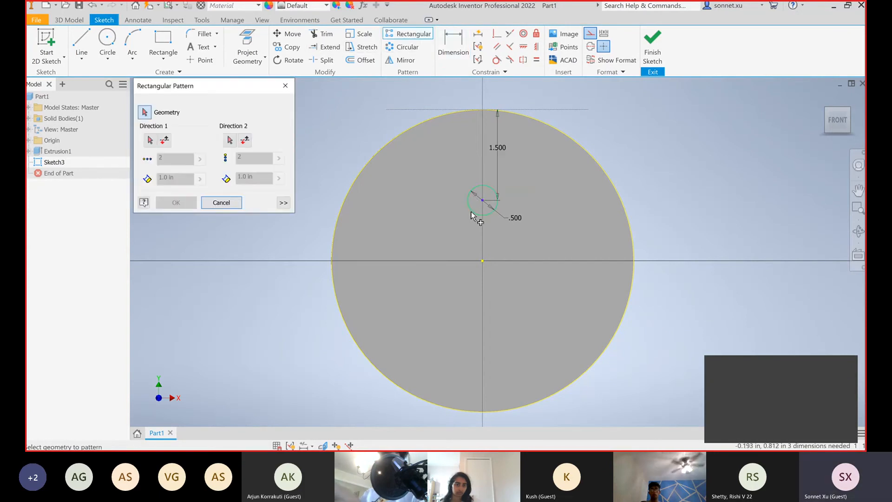
{"action": "left_click", "coordinate": [150, 140]}
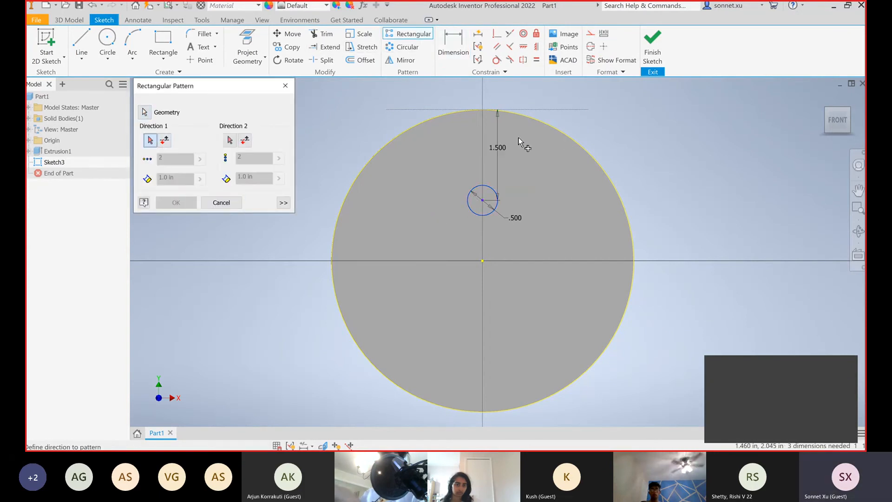
{"action": "left_click", "coordinate": [221, 203]}
Draw a short vertical construction line on the vertical axis, crossing the disc's upper edge
{"action": "left_click", "coordinate": [83, 41]}
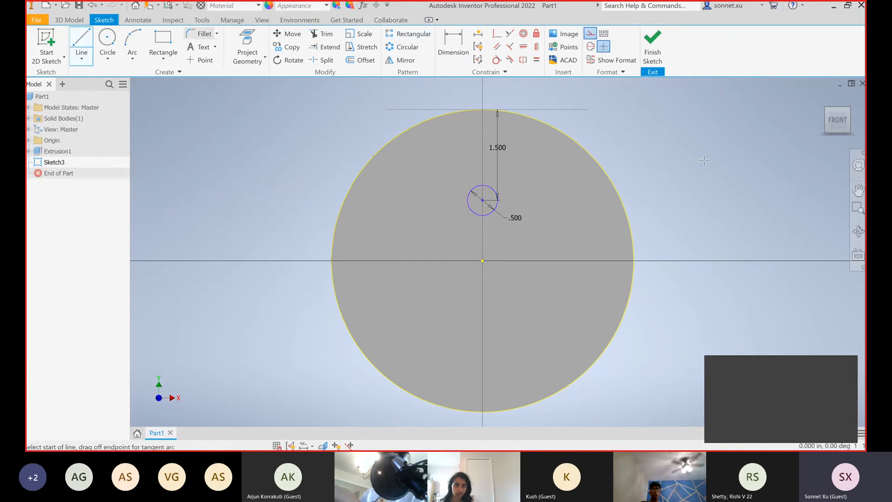
{"action": "left_click", "coordinate": [482, 110]}
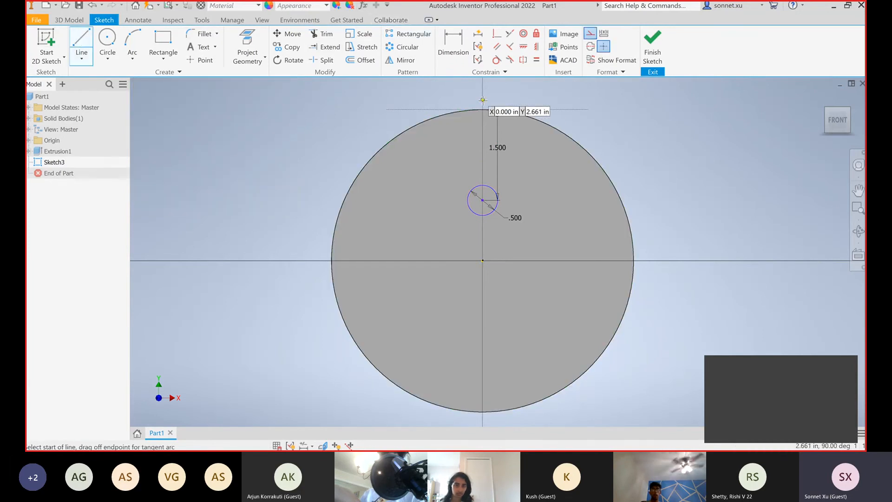
{"action": "left_click", "coordinate": [483, 140]}
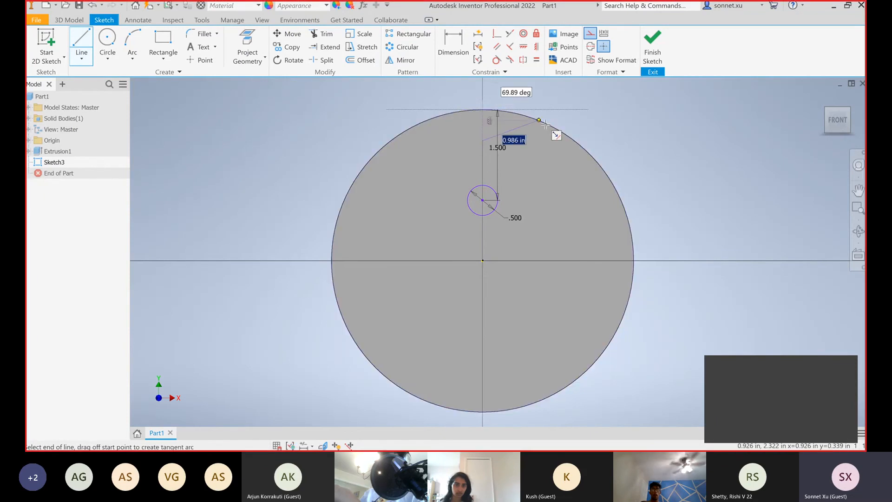
{"action": "key", "text": "Escape"}
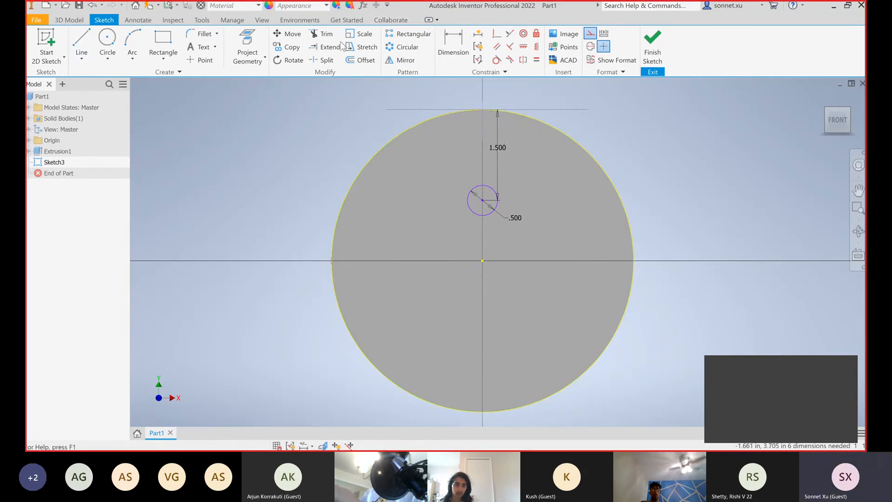
Create a rectangular pattern of the small circle along the vertical construction line, with 3 instances spaced 1.0 in apart downward
{"action": "left_click", "coordinate": [456, 53]}
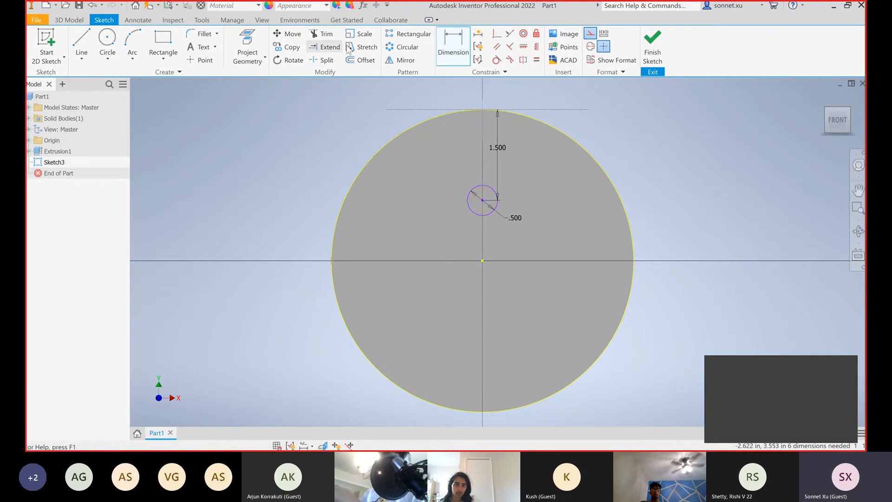
{"action": "left_click", "coordinate": [403, 35]}
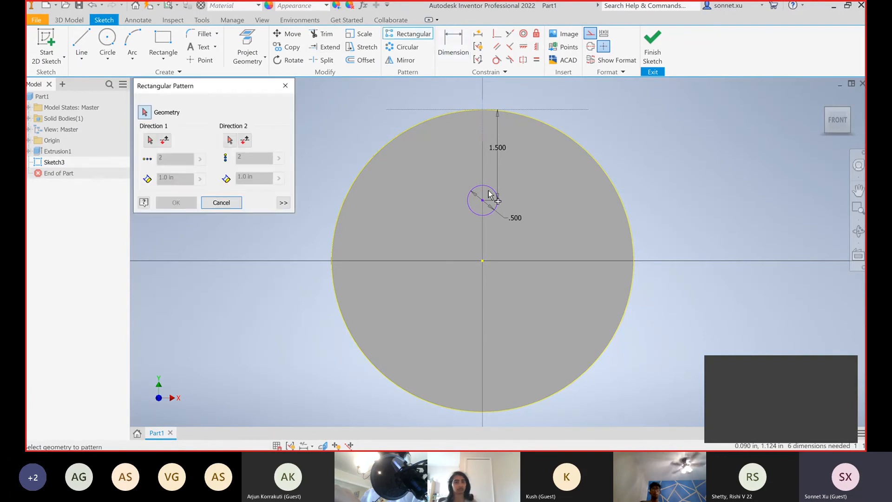
{"action": "left_click", "coordinate": [478, 189]}
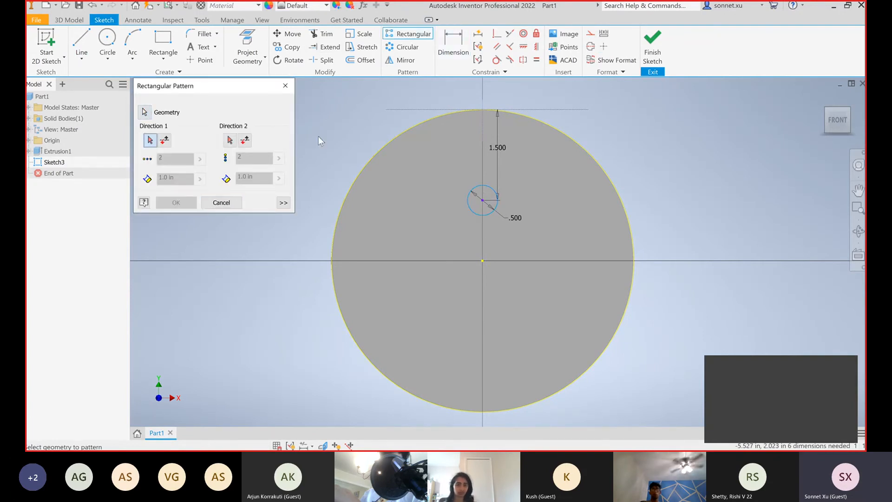
{"action": "left_click", "coordinate": [484, 124]}
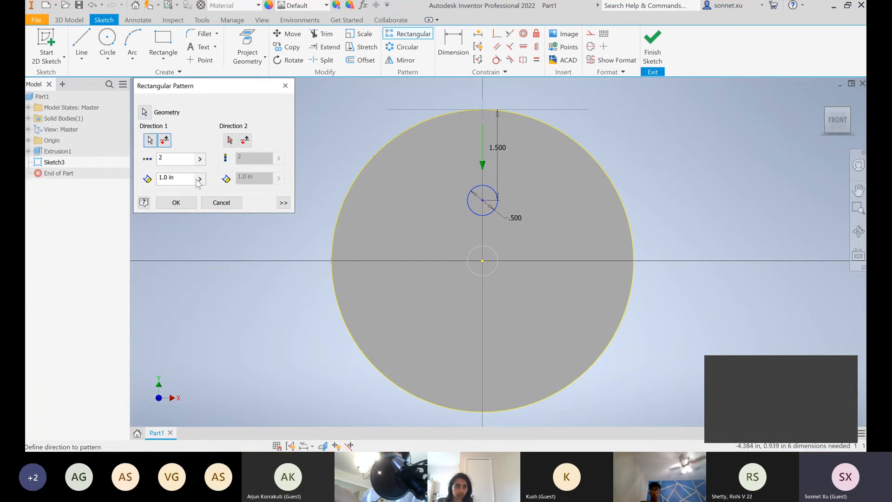
{"action": "key", "text": "BackSpace"}
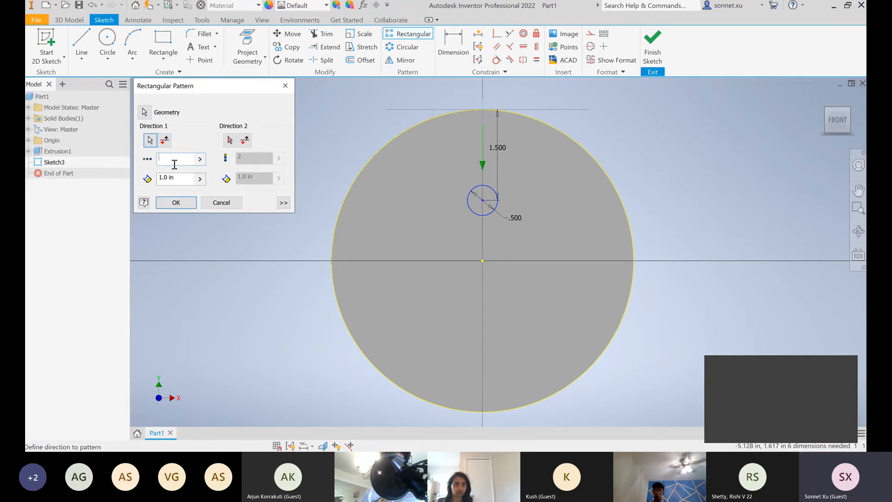
{"action": "key", "text": "BackSpace"}
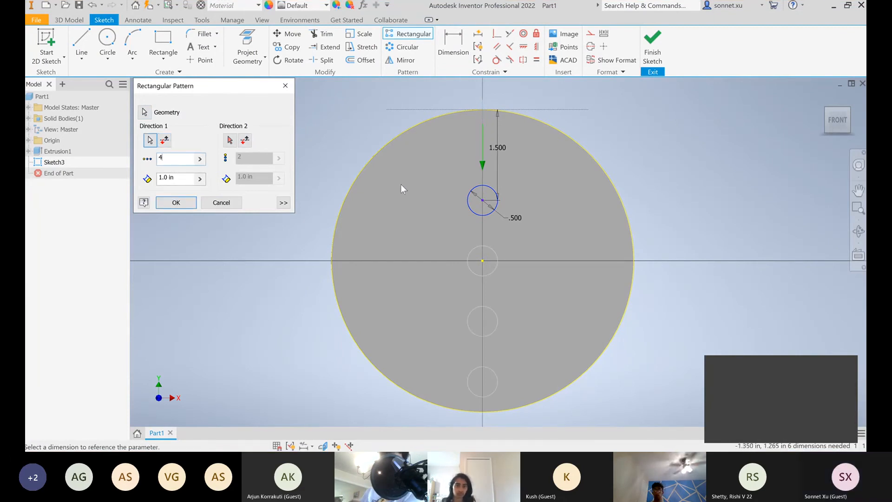
{"action": "type", "text": "3"}
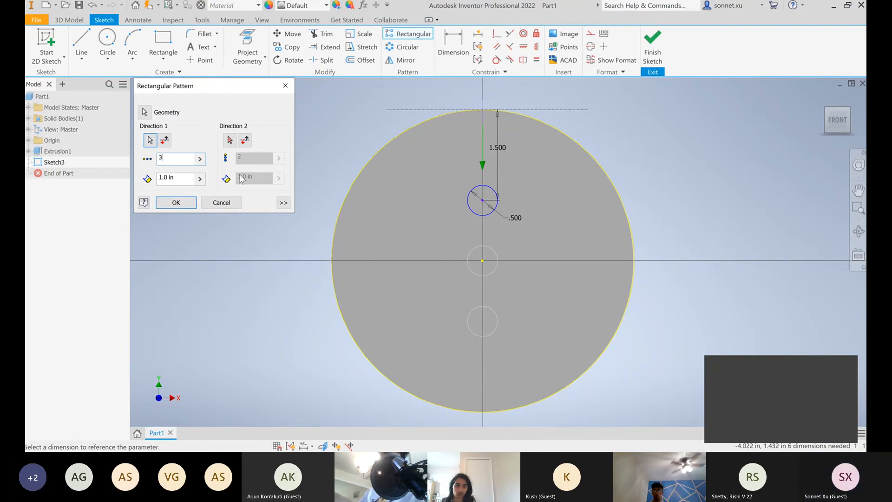
{"action": "left_click", "coordinate": [176, 204]}
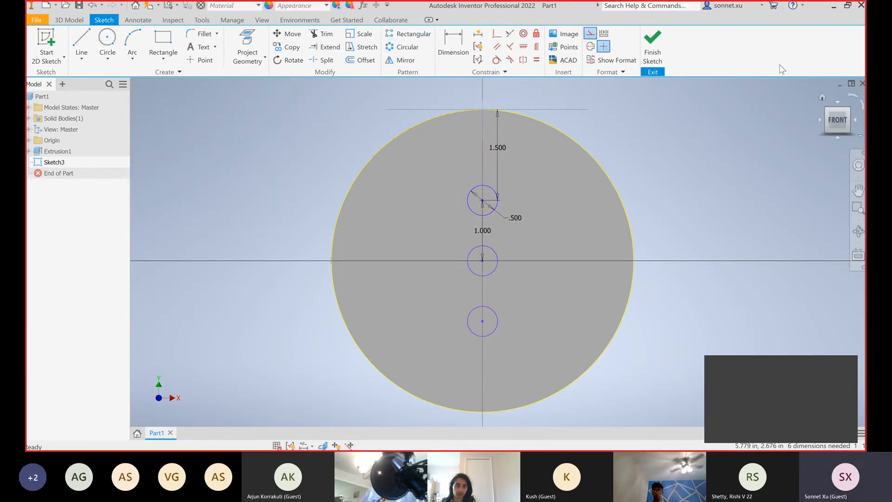
Finish the front-face sketch with the three circles and reopen it for editing
{"action": "left_click", "coordinate": [659, 54]}
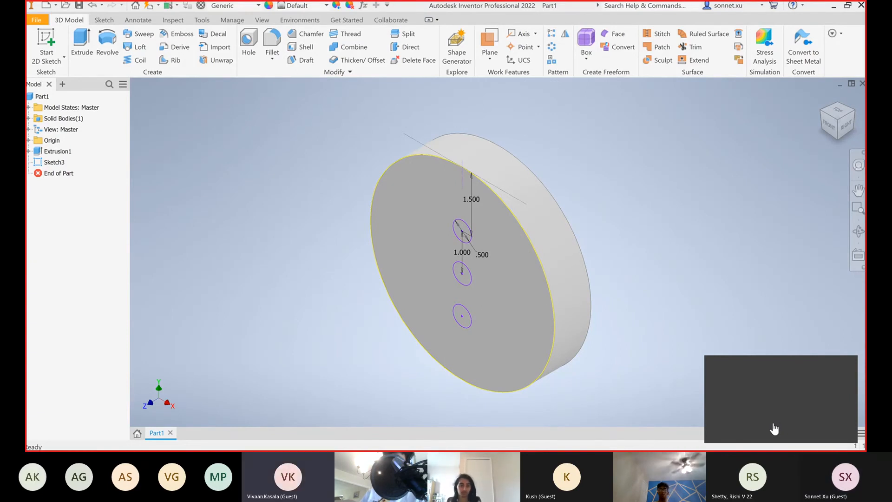
{"action": "left_click", "coordinate": [54, 165]}
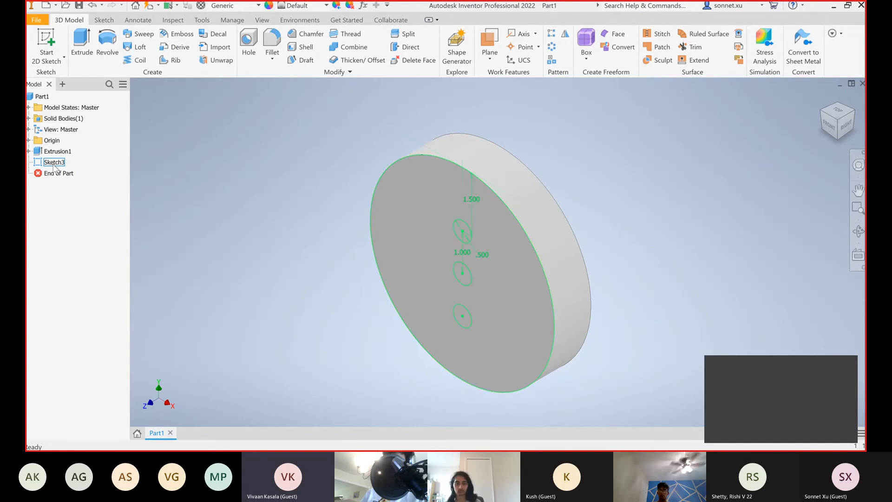
{"action": "double_click", "coordinate": [55, 164]}
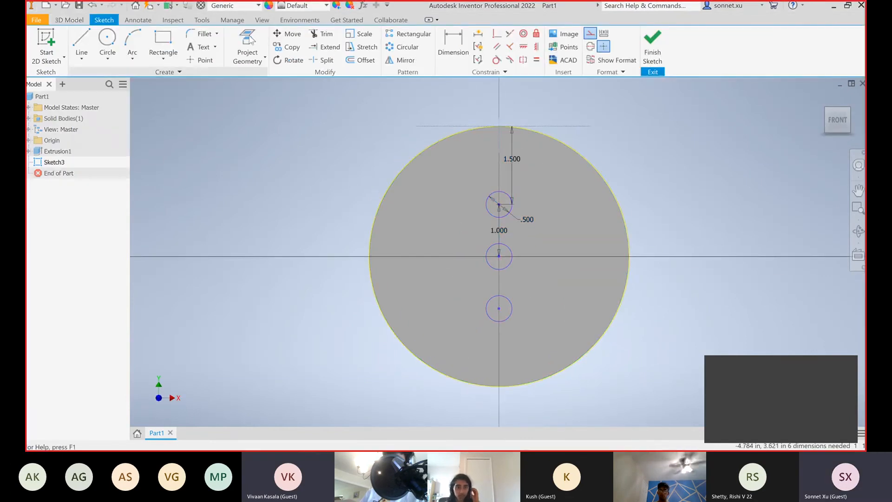
Try Project Geometry again on the disc's outer circular edge in the reopened sketch, and leave the command
{"action": "left_click", "coordinate": [233, 56]}
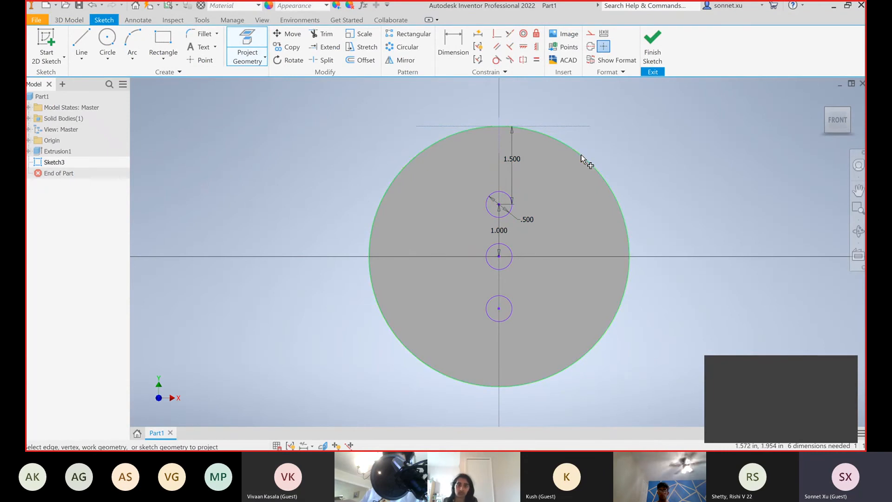
{"action": "mouse_move", "coordinate": [595, 172]}
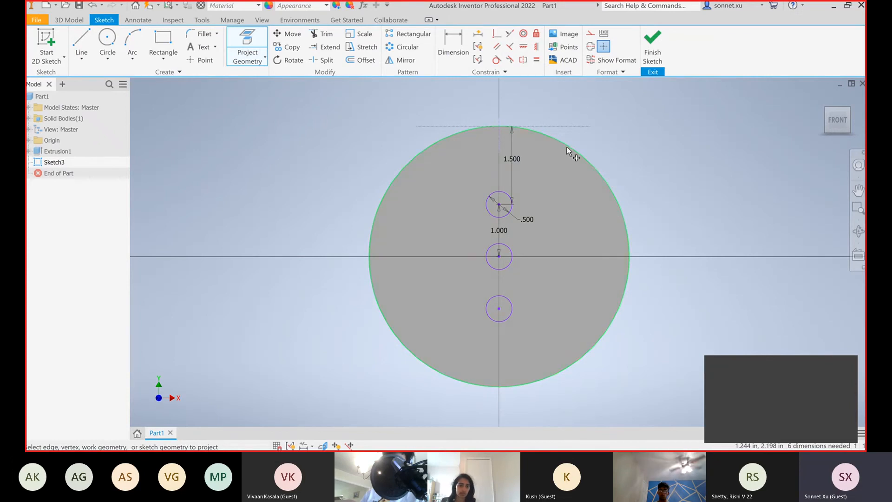
{"action": "left_click", "coordinate": [623, 221]}
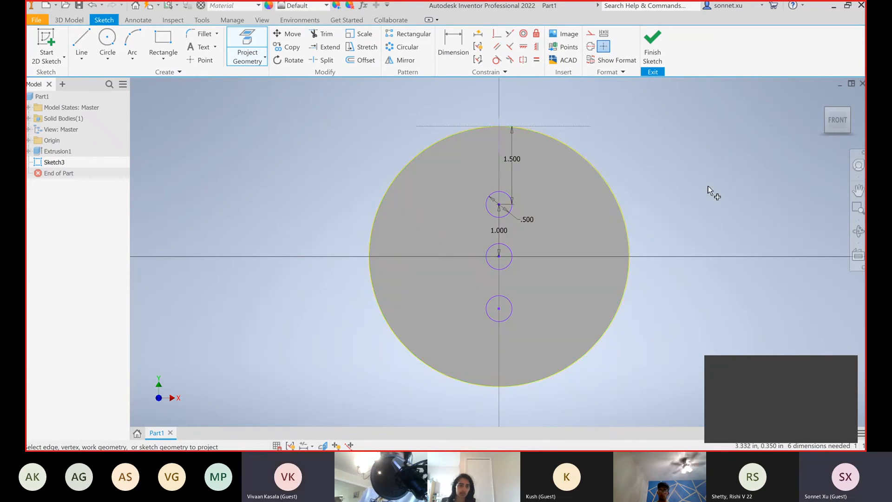
{"action": "key", "text": "Escape"}
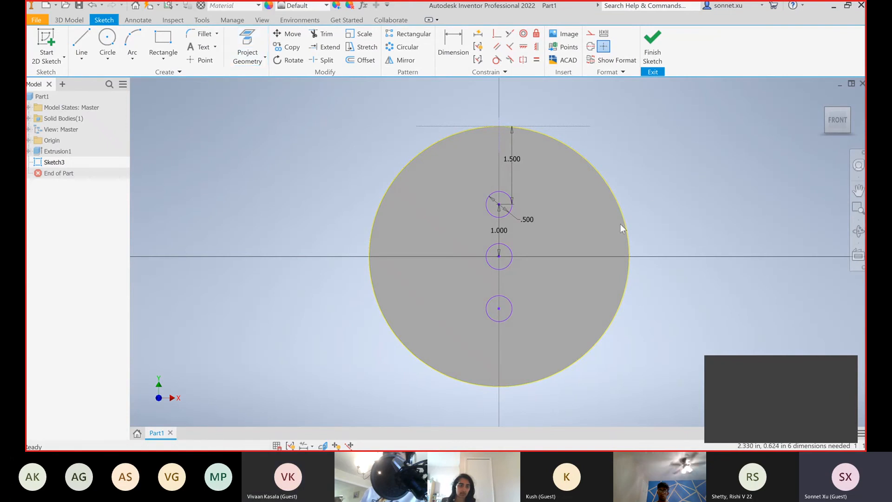
{"action": "scroll", "coordinate": [620, 222], "scroll_direction": "down", "scroll_amount": 3}
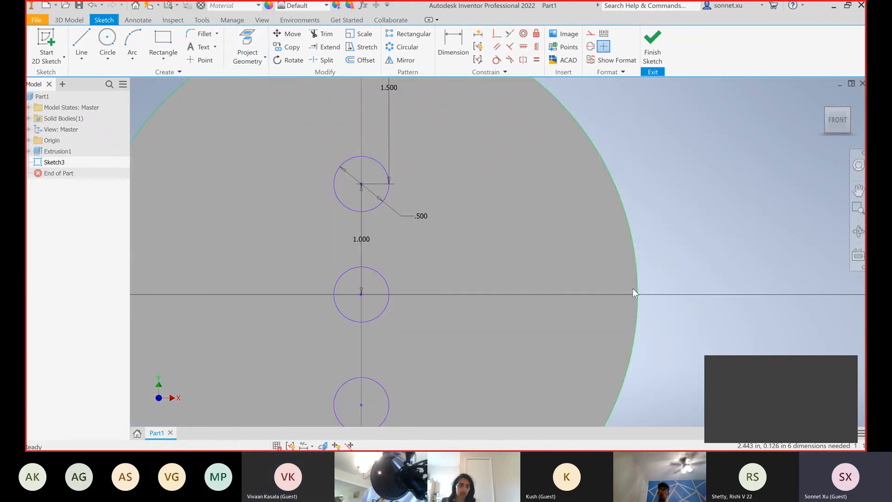
Finish the sketch of the three circles on the disc's front face
{"action": "scroll", "coordinate": [692, 235], "scroll_direction": "up", "scroll_amount": 3}
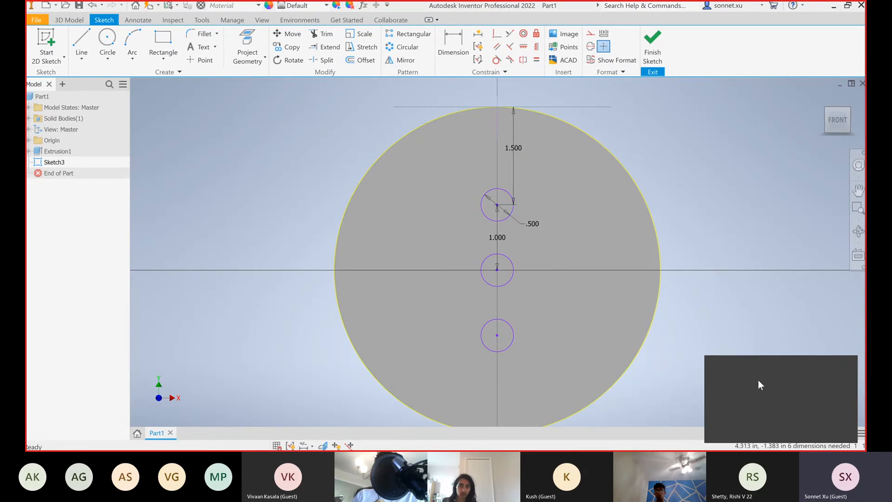
{"action": "left_click", "coordinate": [652, 44]}
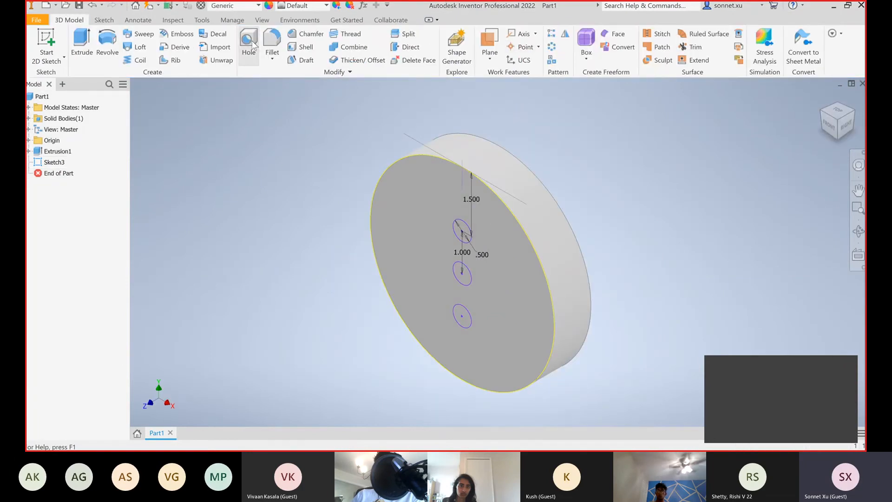
{"action": "left_click", "coordinate": [249, 45]}
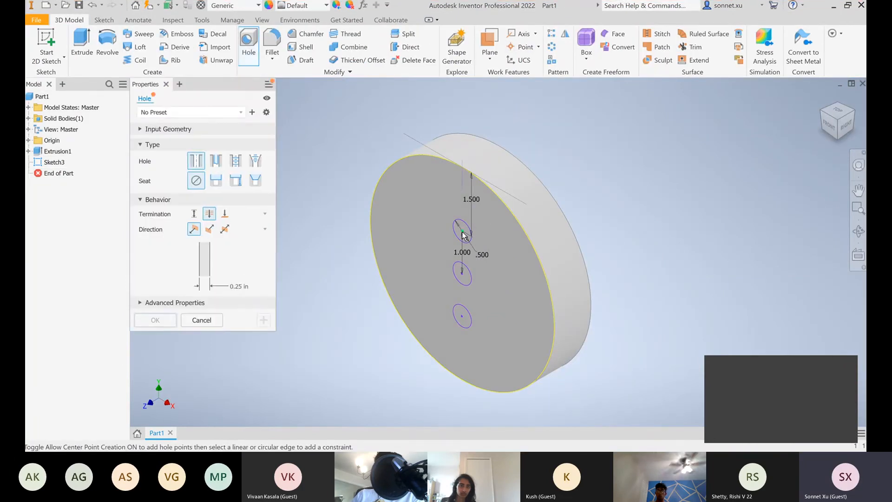
{"action": "left_click", "coordinate": [463, 234]}
{"action": "scroll", "coordinate": [464, 236], "scroll_direction": "up", "scroll_amount": 2}
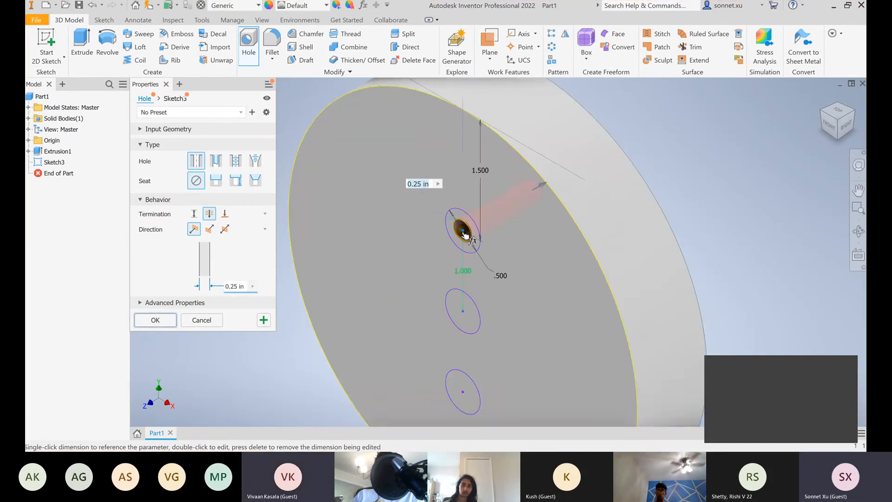
{"action": "scroll", "coordinate": [464, 236], "scroll_direction": "up", "scroll_amount": 2}
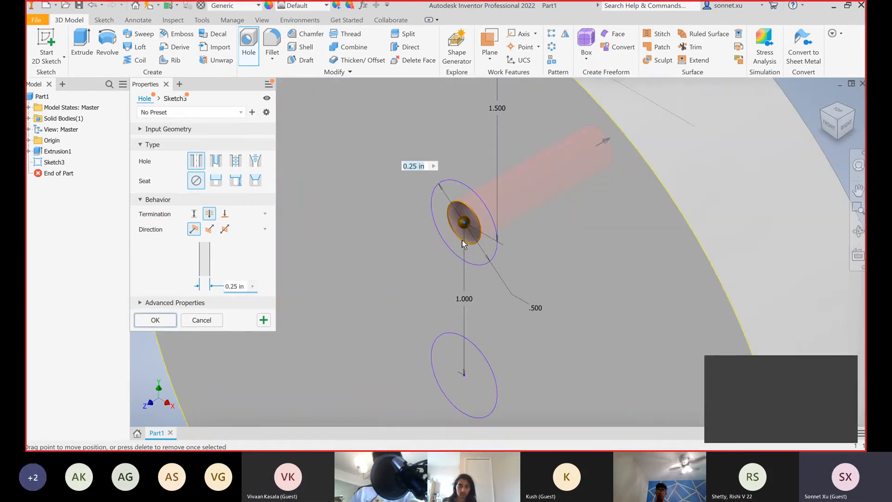
{"action": "scroll", "coordinate": [461, 240], "scroll_direction": "up", "scroll_amount": 2}
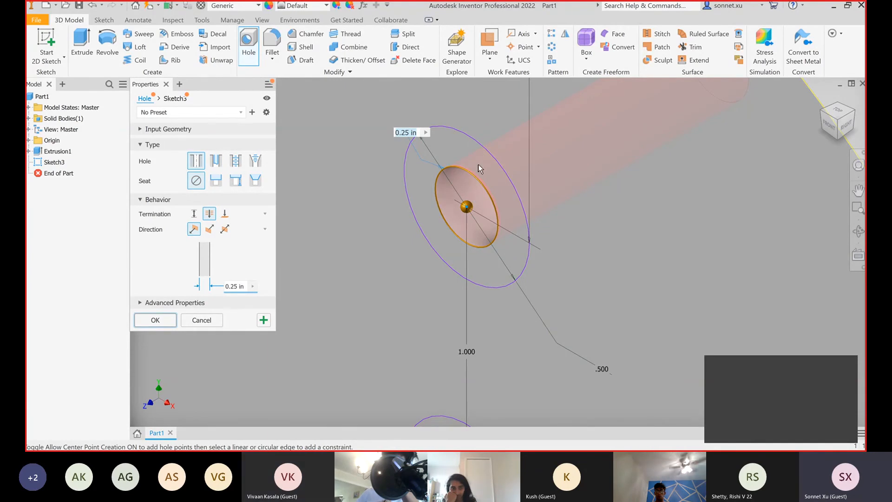
{"action": "left_click", "coordinate": [203, 321]}
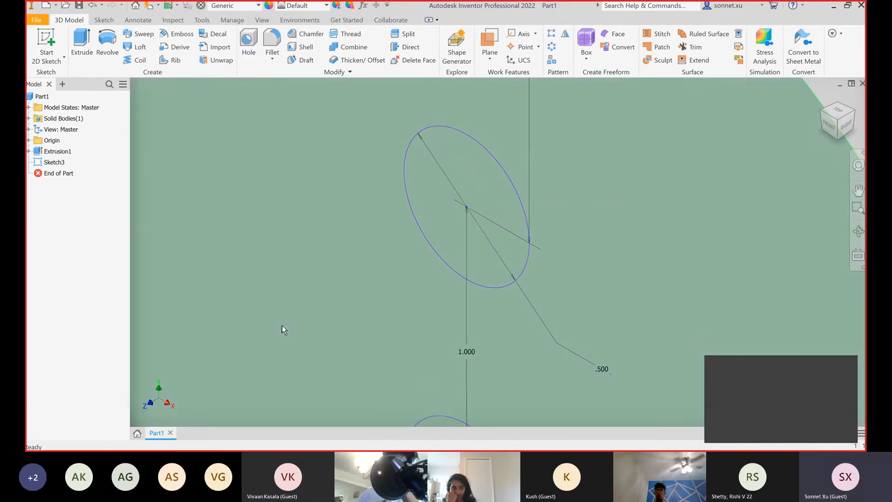
Extrude the three small circles 1 in as a cut, with the direction flipped into the disc
{"action": "scroll", "coordinate": [282, 325], "scroll_direction": "up", "scroll_amount": 3}
{"action": "scroll", "coordinate": [283, 325], "scroll_direction": "down", "scroll_amount": 5}
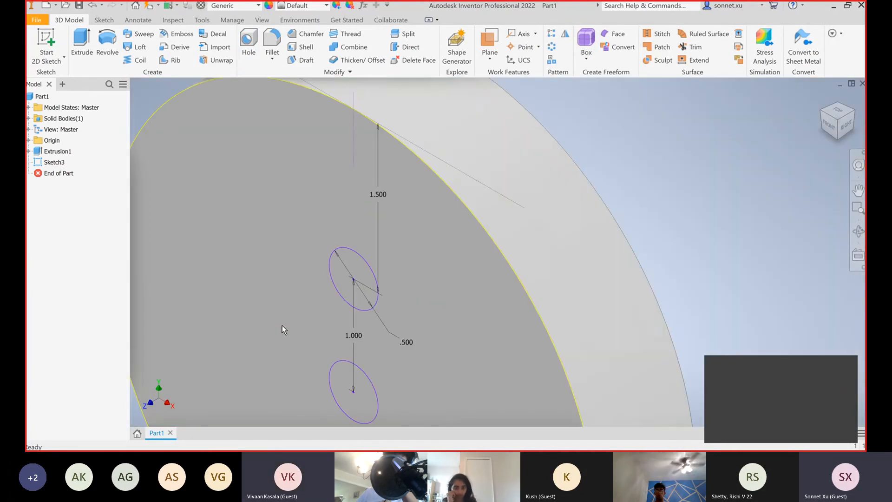
{"action": "left_click", "coordinate": [857, 191]}
{"action": "left_click_drag", "start_coordinate": [673, 320], "coordinate": [644, 184]}
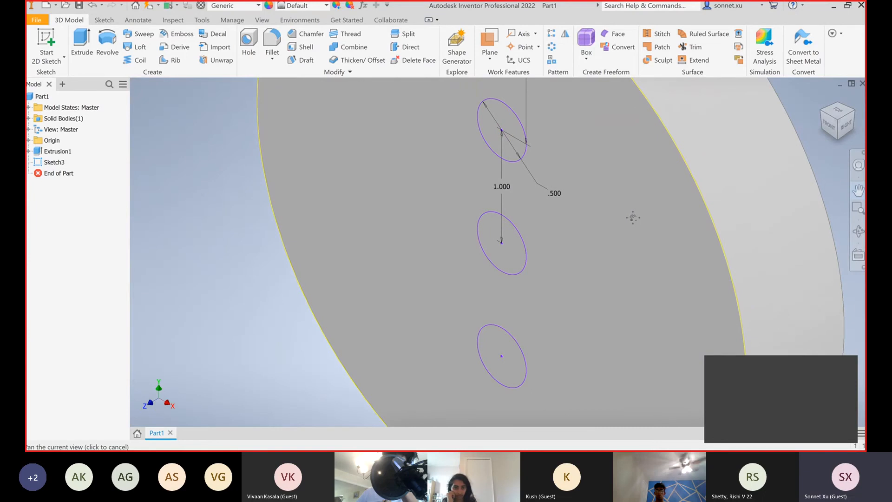
{"action": "left_click", "coordinate": [77, 42]}
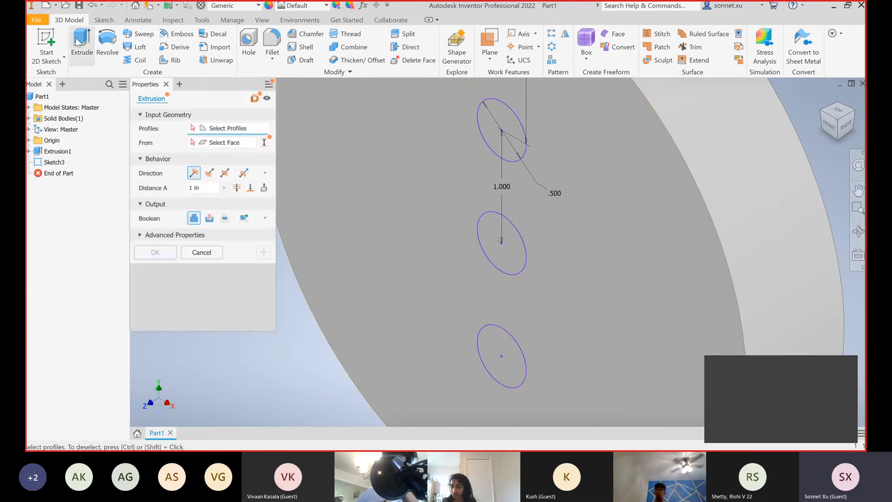
{"action": "left_click", "coordinate": [488, 135]}
{"action": "left_click", "coordinate": [502, 255]}
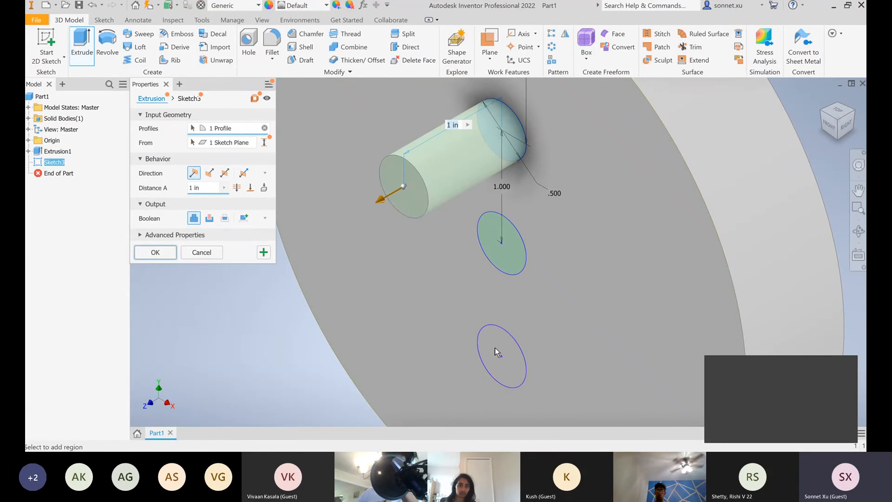
{"action": "left_click", "coordinate": [511, 365]}
{"action": "scroll", "coordinate": [472, 272], "scroll_direction": "up", "scroll_amount": 5}
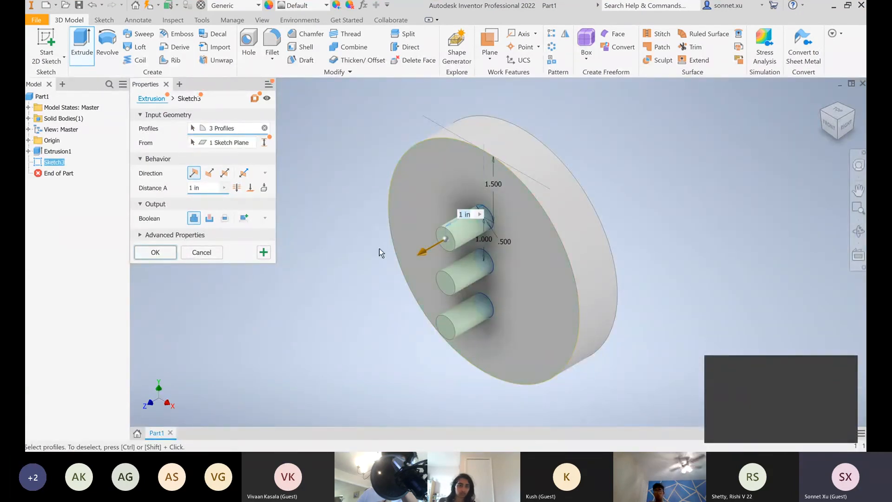
{"action": "scroll", "coordinate": [380, 247], "scroll_direction": "down", "scroll_amount": 3}
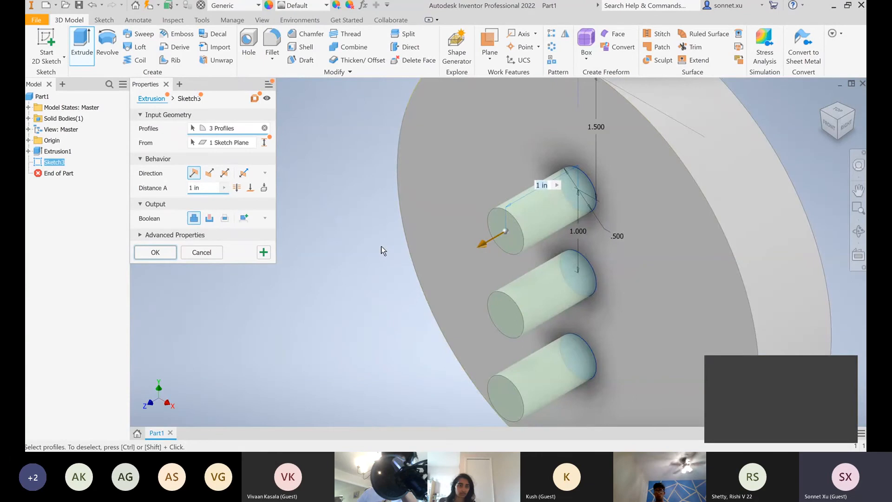
{"action": "left_click", "coordinate": [209, 174]}
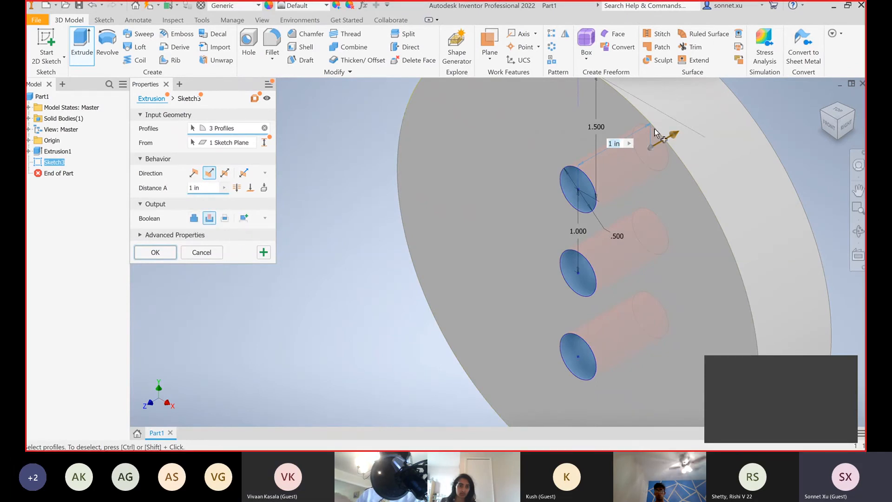
{"action": "scroll", "coordinate": [645, 149], "scroll_direction": "down", "scroll_amount": 3}
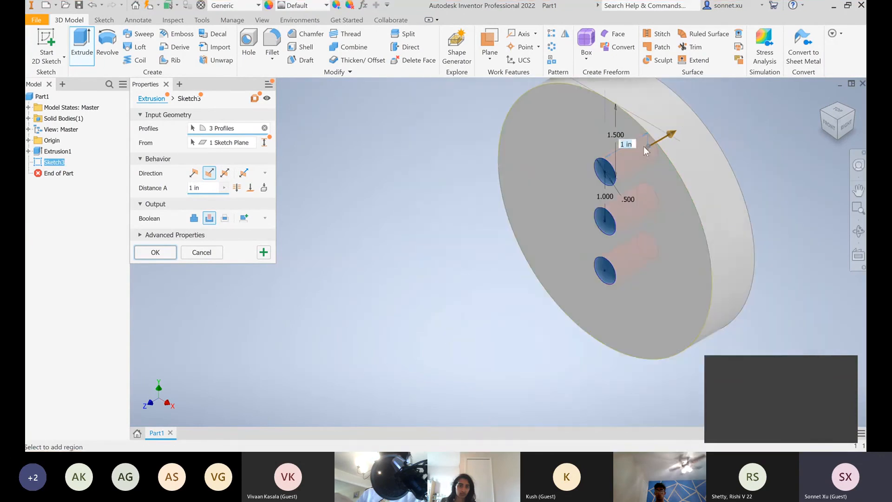
{"action": "left_click", "coordinate": [155, 252]}
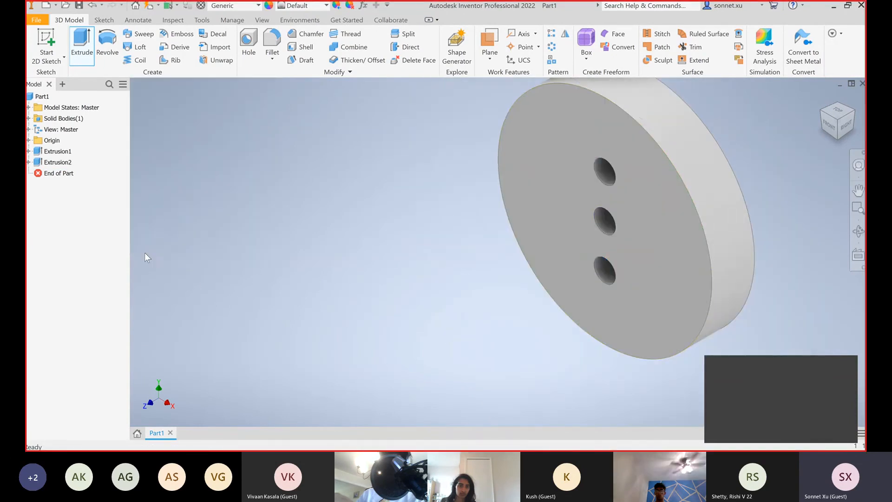
Set the disc's material to Gold and override its appearance with Red
{"action": "left_click", "coordinate": [827, 132]}
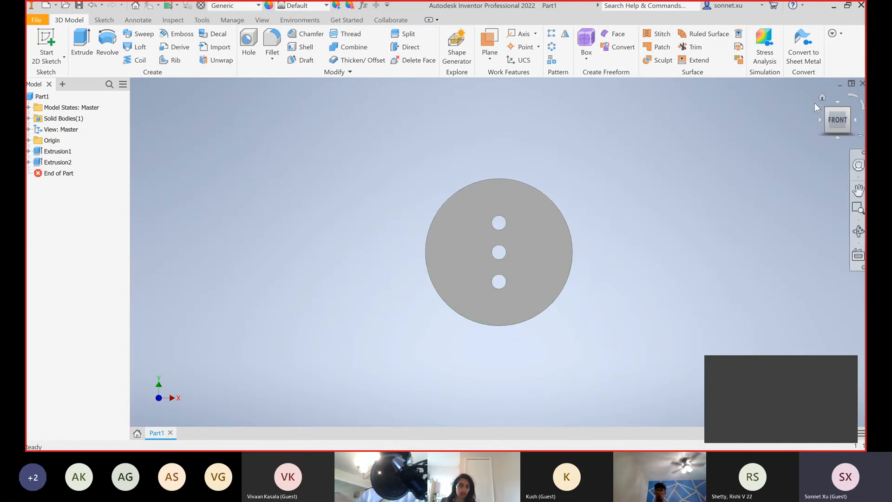
{"action": "left_click", "coordinate": [822, 98]}
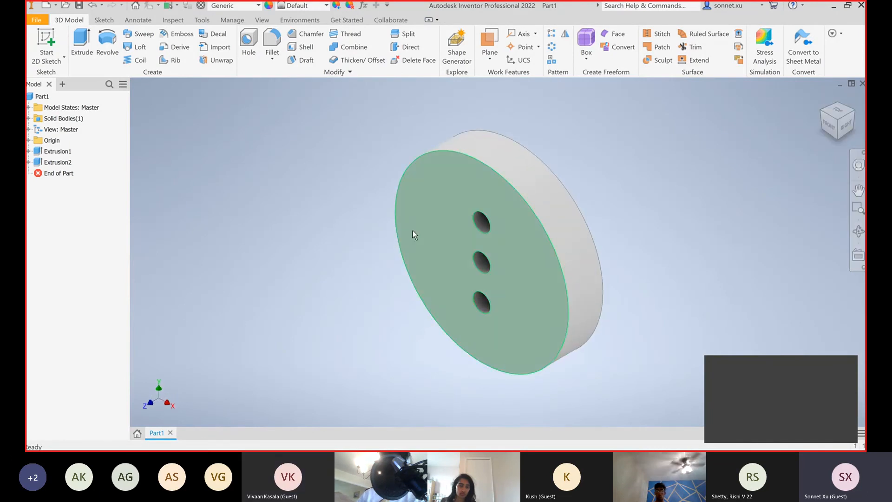
{"action": "mouse_move", "coordinate": [520, 225]}
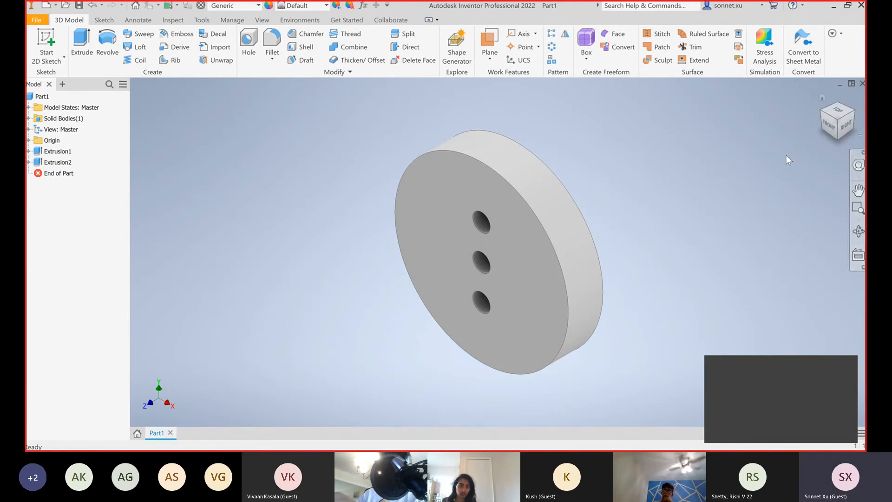
{"action": "left_click", "coordinate": [258, 5]}
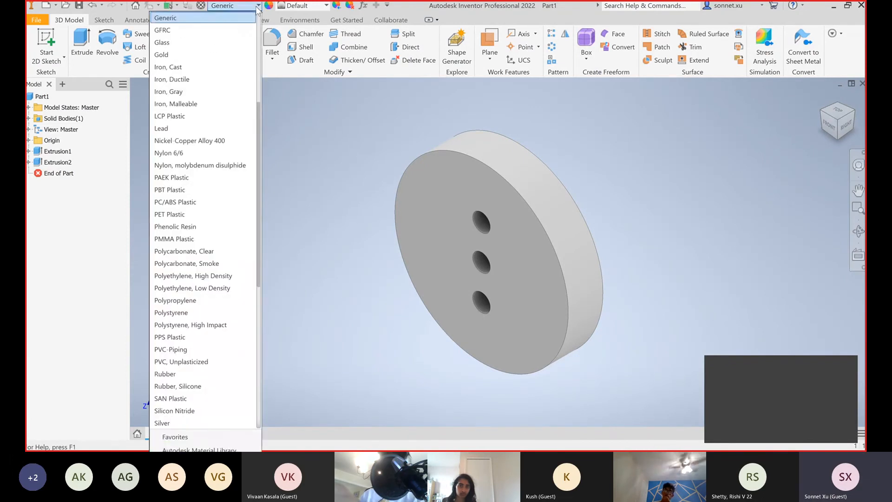
{"action": "left_click", "coordinate": [198, 56]}
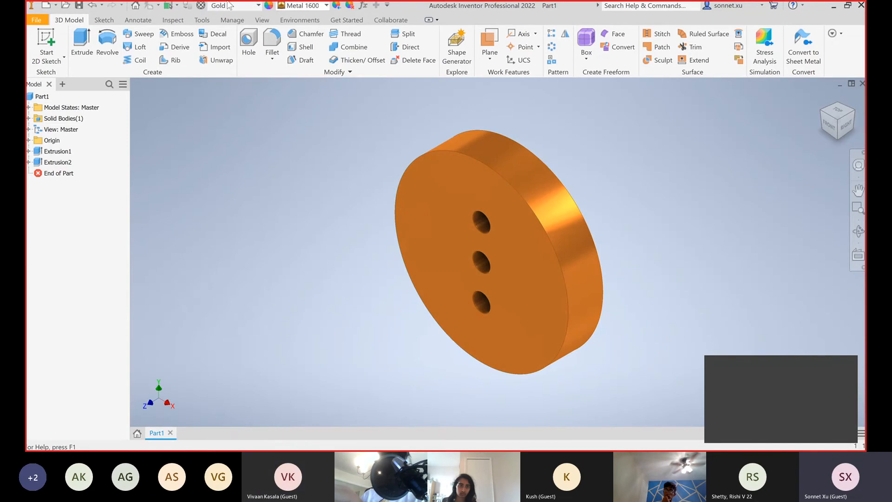
{"action": "left_click", "coordinate": [320, 5]}
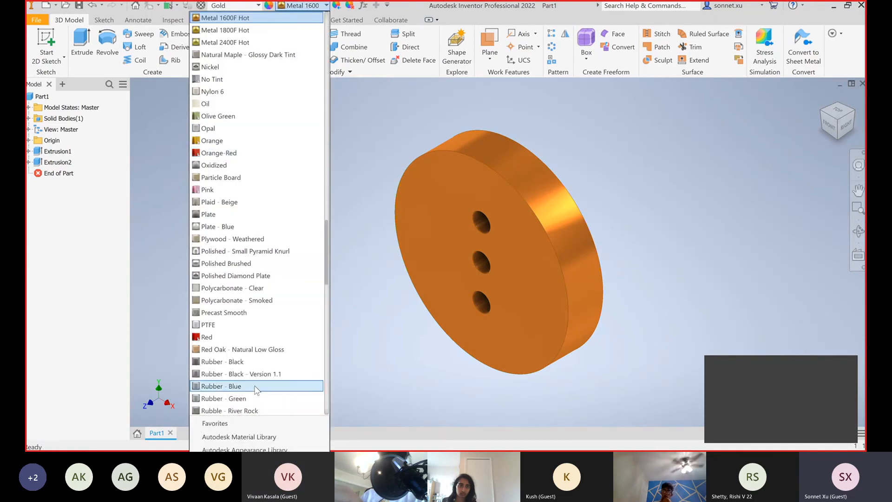
{"action": "scroll", "coordinate": [253, 393], "scroll_direction": "down", "scroll_amount": 2}
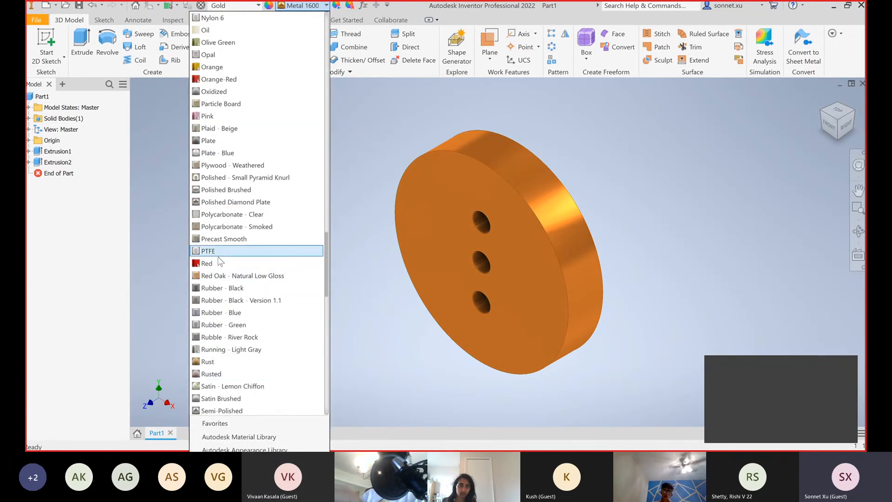
{"action": "left_click", "coordinate": [207, 263]}
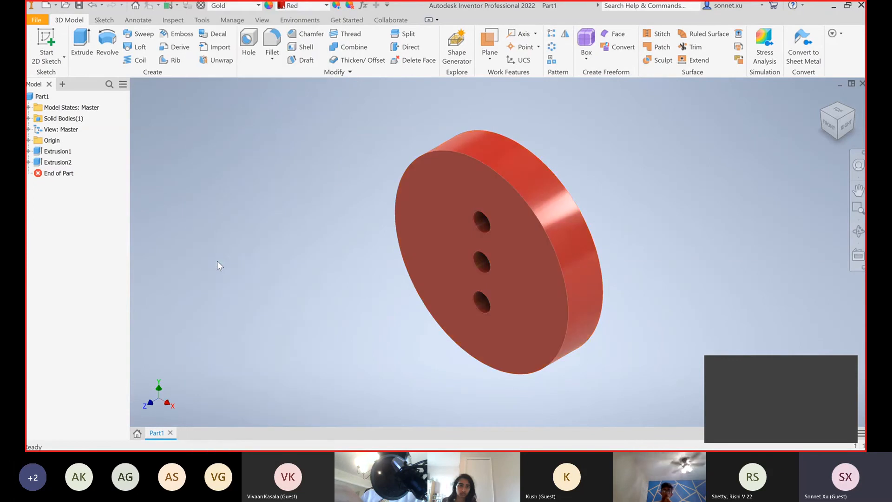
Set the disc's material to Wood (Oak) and its appearance to White Oak
{"action": "left_click", "coordinate": [257, 7]}
{"action": "scroll", "coordinate": [199, 349], "scroll_direction": "down", "scroll_amount": 8}
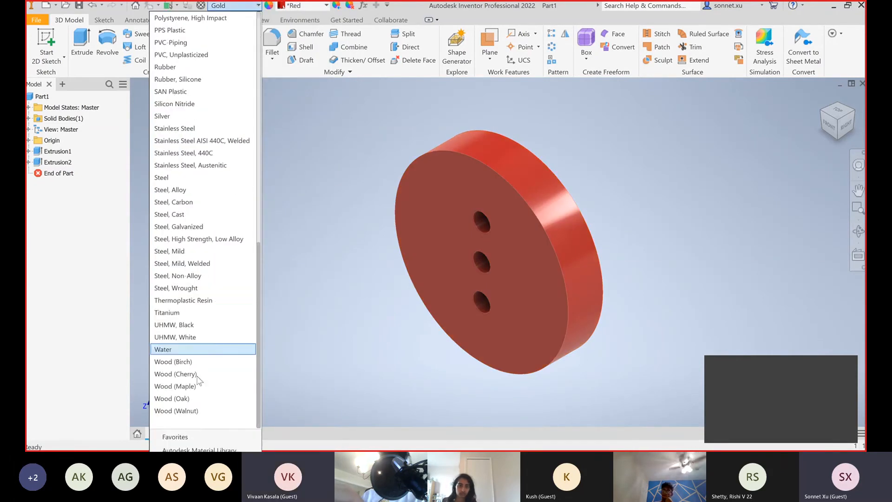
{"action": "left_click", "coordinate": [196, 398]}
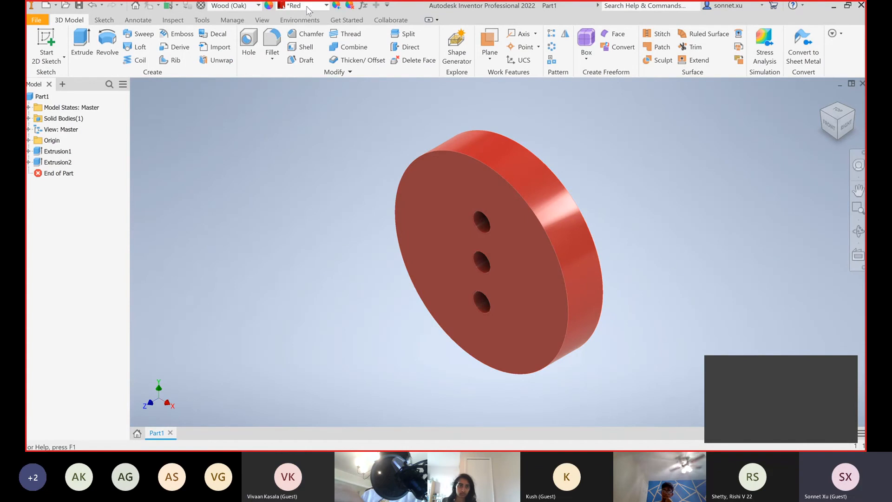
{"action": "left_click", "coordinate": [325, 6]}
{"action": "scroll", "coordinate": [275, 103], "scroll_direction": "up", "scroll_amount": 8}
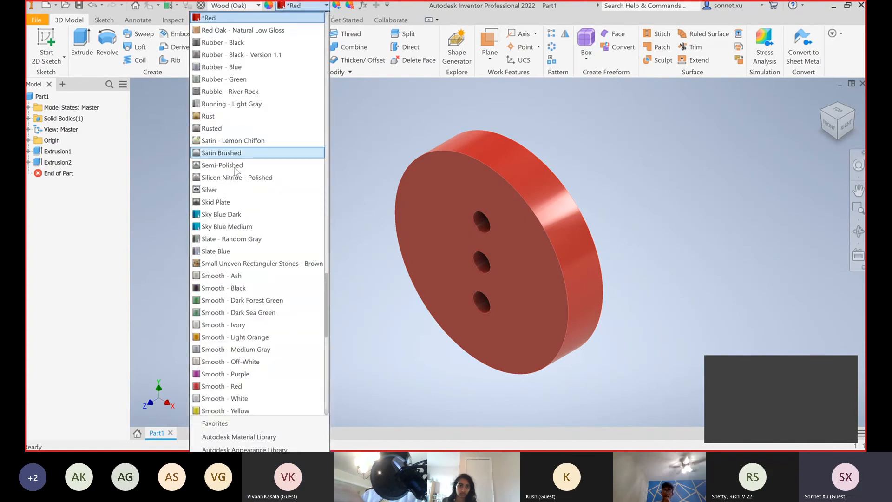
{"action": "scroll", "coordinate": [276, 103], "scroll_direction": "up", "scroll_amount": 20}
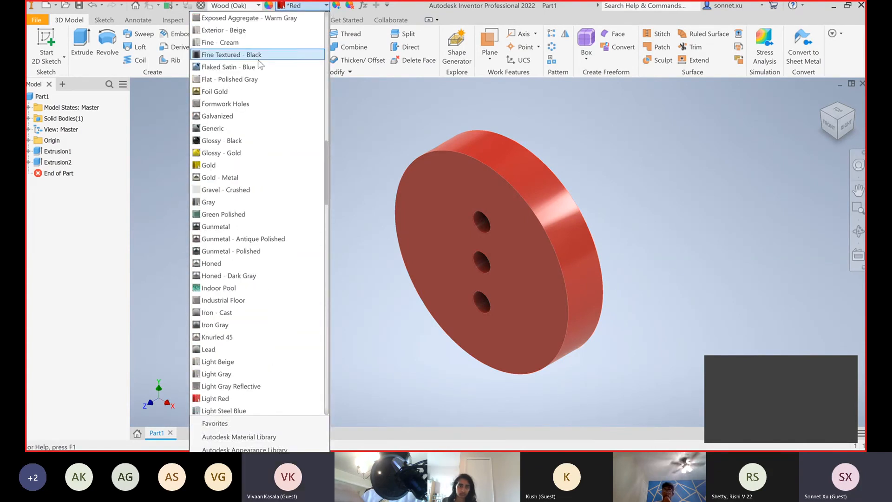
{"action": "scroll", "coordinate": [260, 55], "scroll_direction": "up", "scroll_amount": 12}
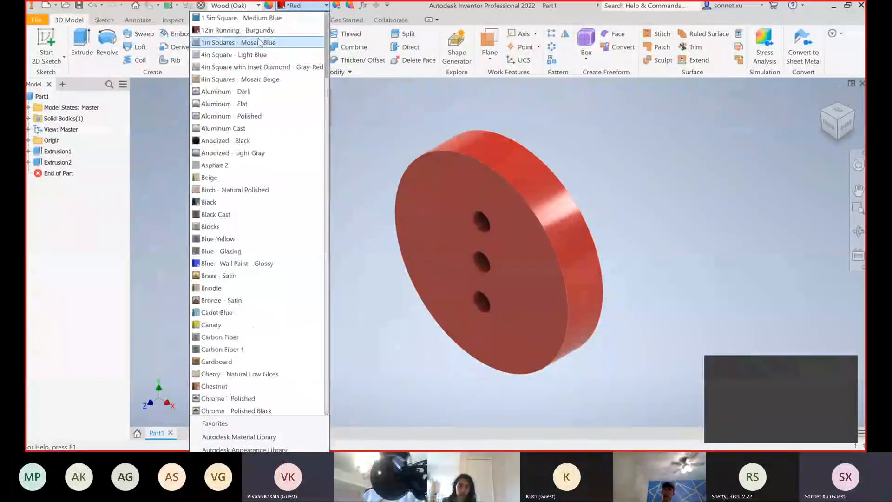
{"action": "left_click", "coordinate": [262, 18]}
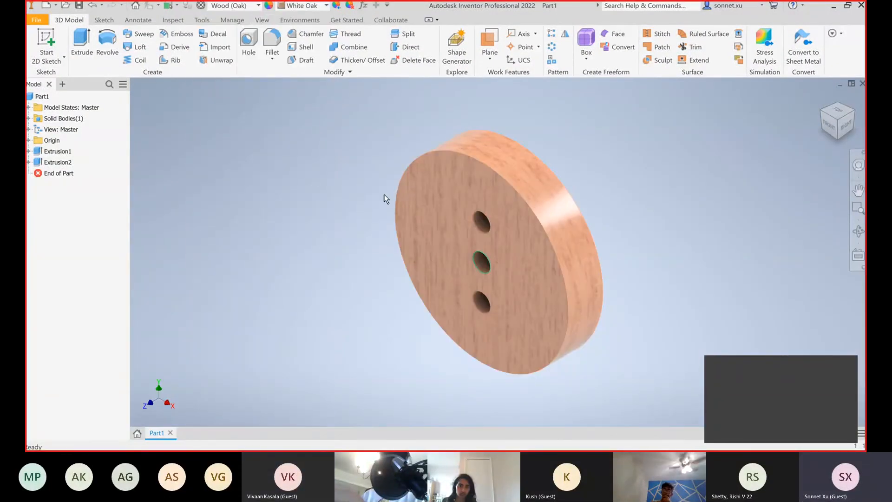
Set the disc's material to Titanium
{"action": "left_click", "coordinate": [258, 6]}
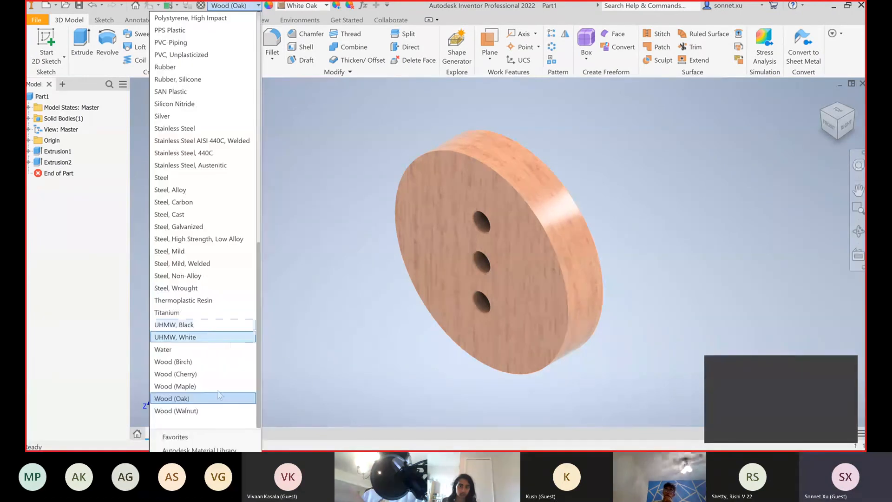
{"action": "left_click", "coordinate": [216, 312]}
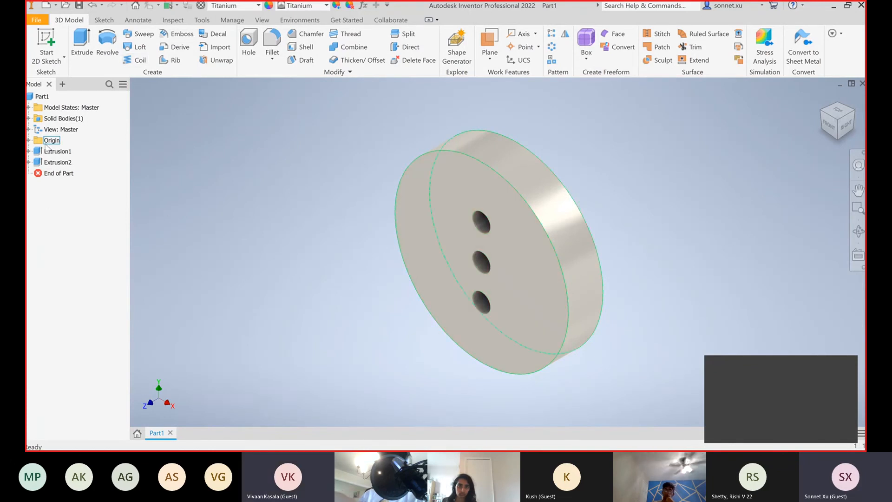
Delete the Extrusion2 cut that forms the three holes, keeping its consumed sketch
{"action": "left_click", "coordinate": [62, 162]}
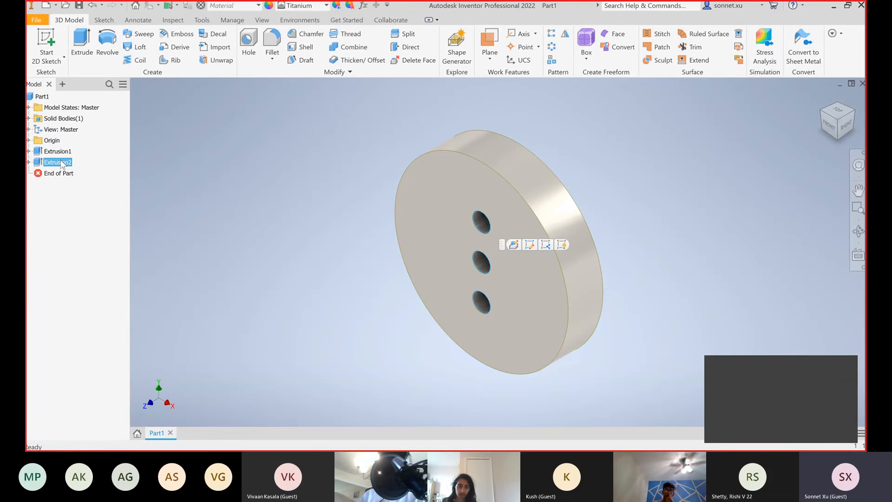
{"action": "right_click", "coordinate": [62, 163]}
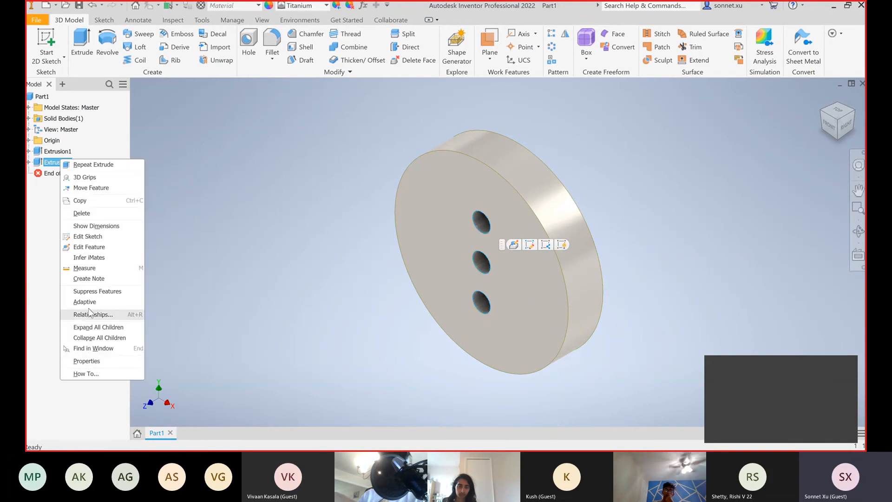
{"action": "left_click", "coordinate": [82, 212]}
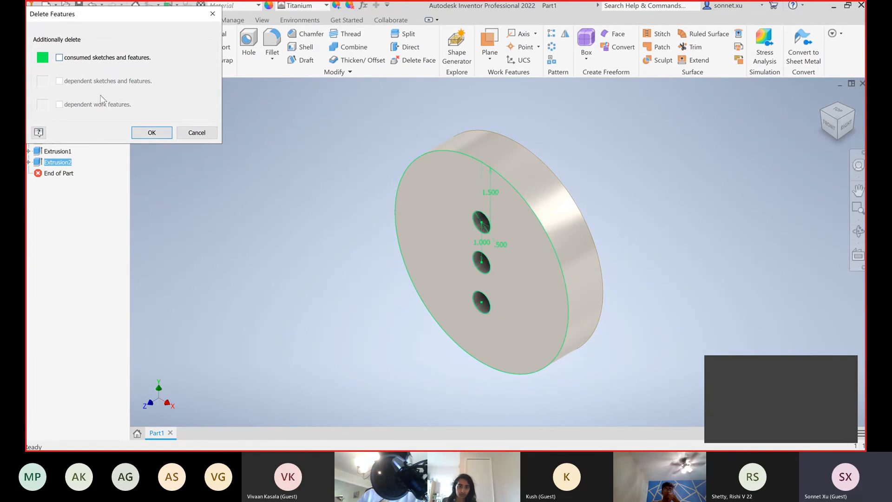
{"action": "key", "text": "ctrl+z"}
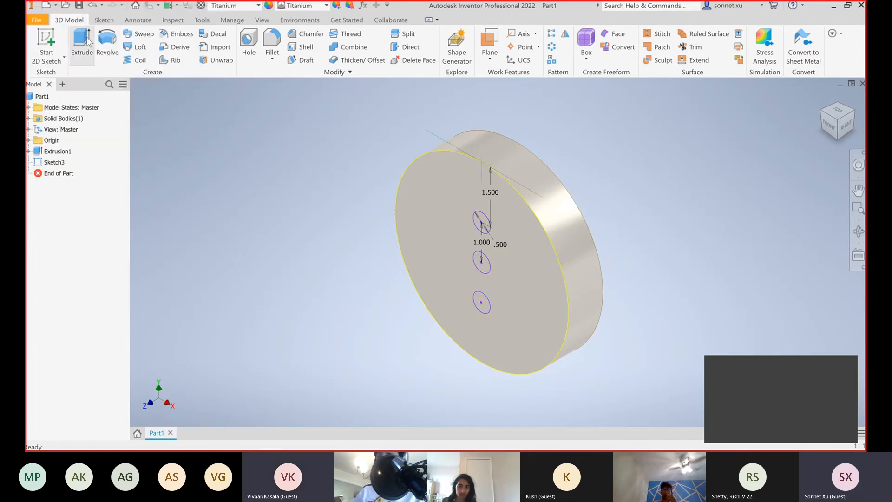
{"action": "left_click", "coordinate": [82, 42]}
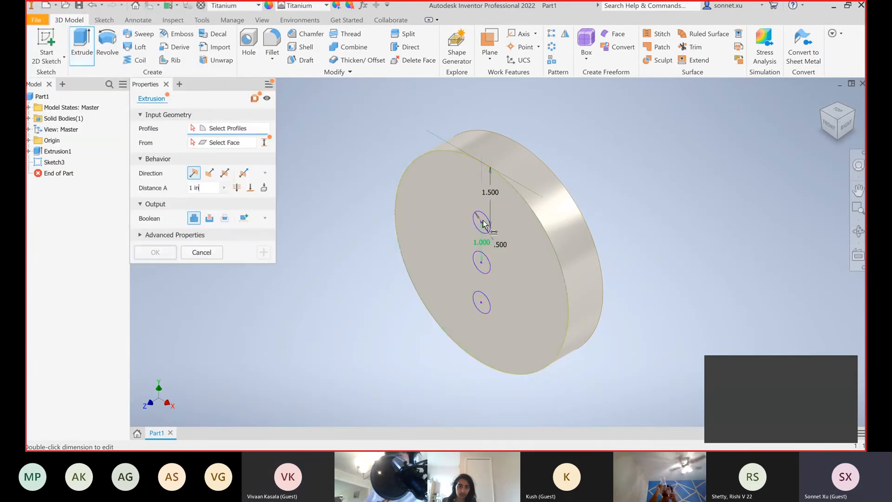
{"action": "scroll", "coordinate": [485, 251], "scroll_direction": "down", "scroll_amount": 2}
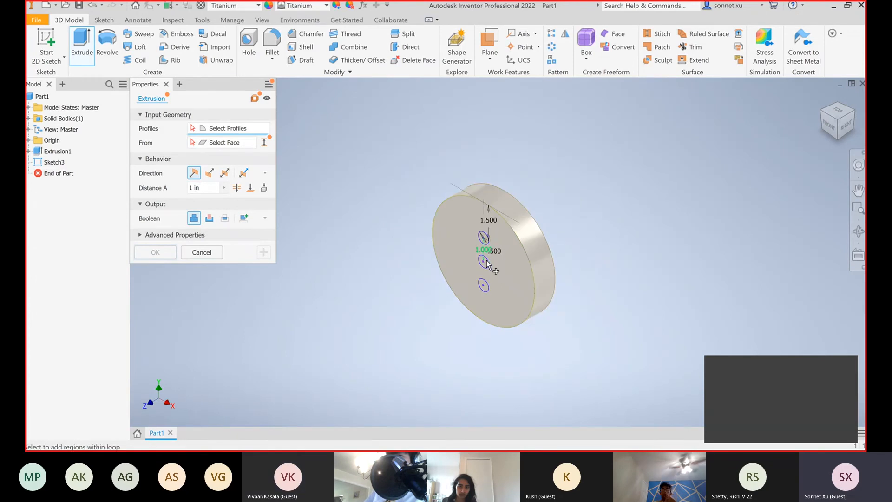
{"action": "scroll", "coordinate": [485, 263], "scroll_direction": "down", "scroll_amount": 3}
{"action": "scroll", "coordinate": [484, 264], "scroll_direction": "up", "scroll_amount": 8}
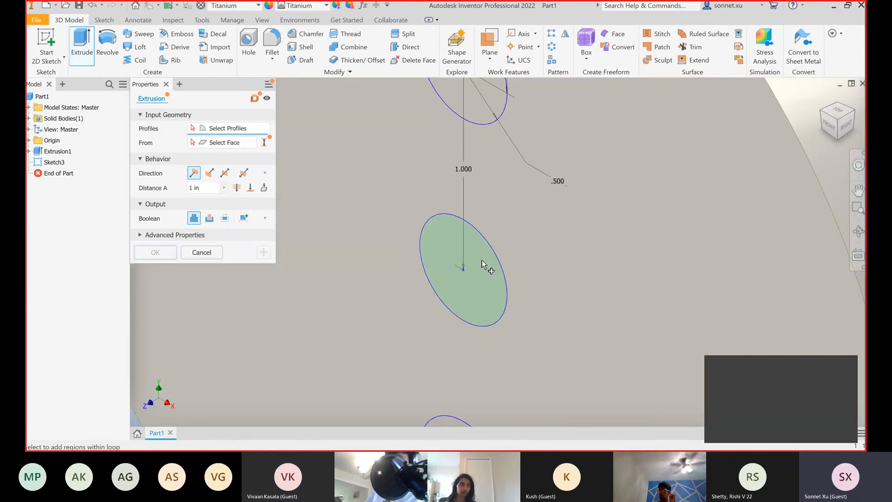
{"action": "left_click", "coordinate": [480, 278]}
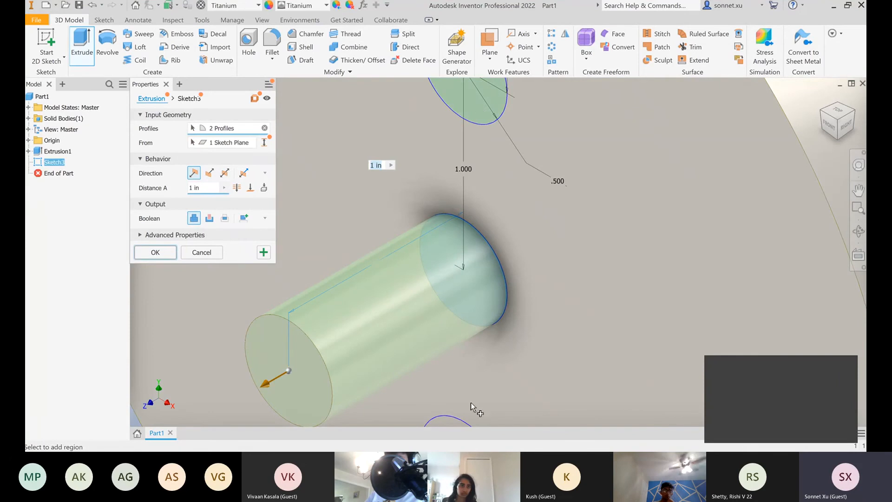
{"action": "left_click", "coordinate": [443, 424]}
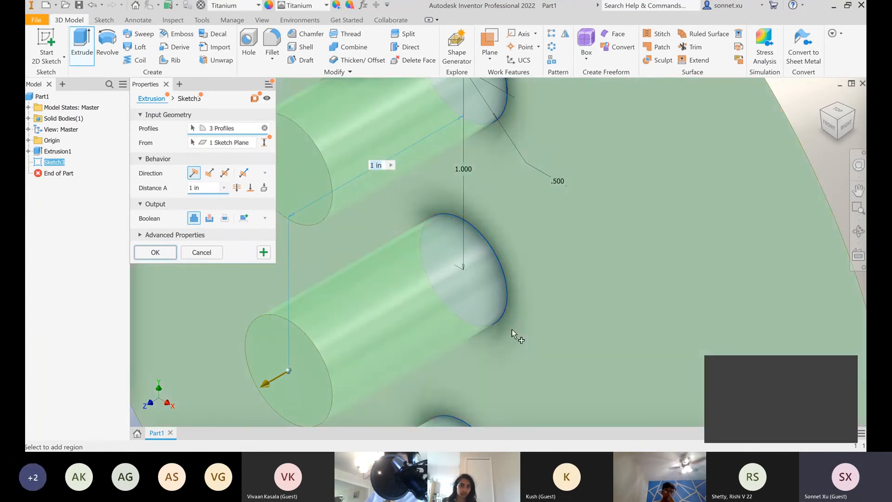
{"action": "scroll", "coordinate": [511, 329], "scroll_direction": "up", "scroll_amount": 5}
{"action": "scroll", "coordinate": [512, 328], "scroll_direction": "down", "scroll_amount": 5}
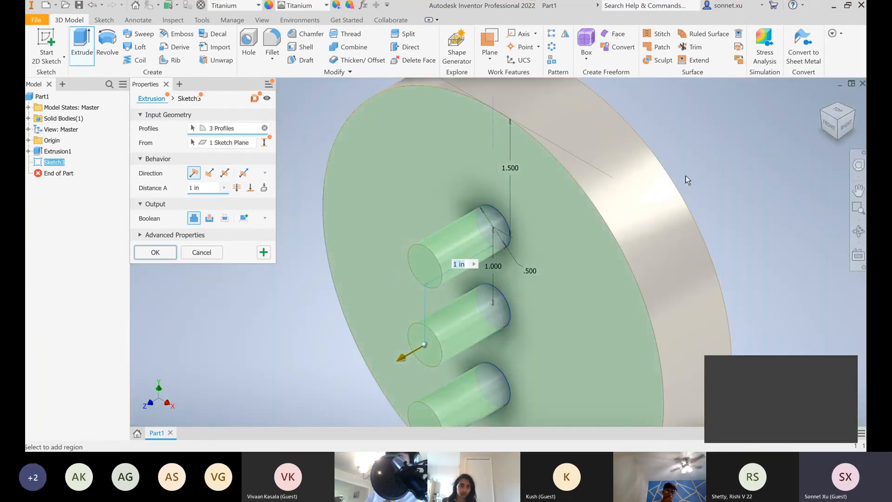
{"action": "left_click", "coordinate": [200, 252]}
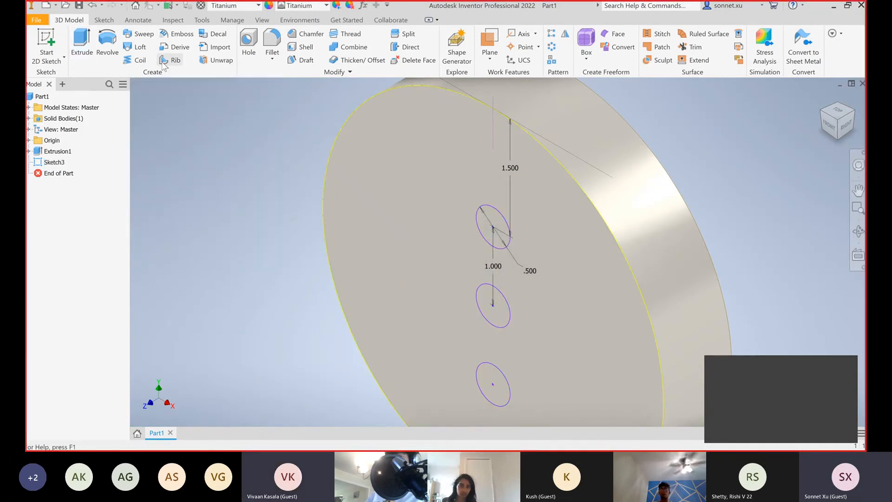
Extrude only the uppermost small circle 1 in as a cut, with the direction flipped into the disc
{"action": "left_click", "coordinate": [82, 47]}
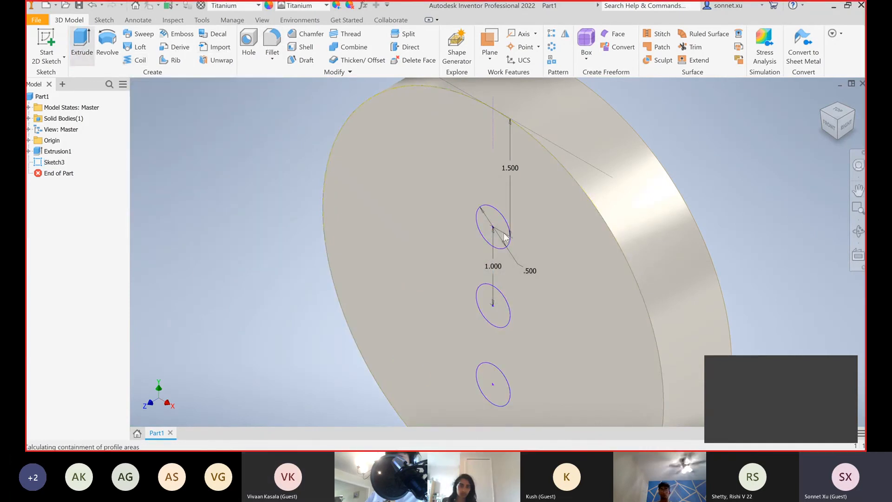
{"action": "left_click", "coordinate": [498, 224]}
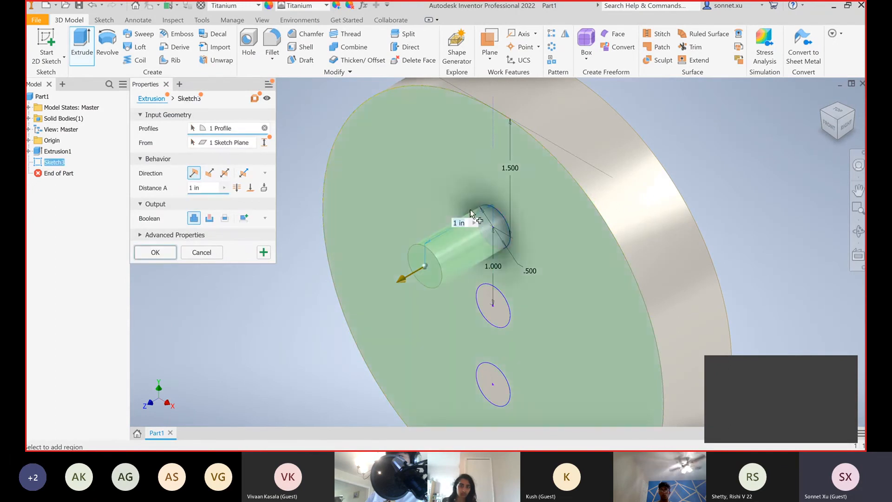
{"action": "left_click", "coordinate": [210, 172]}
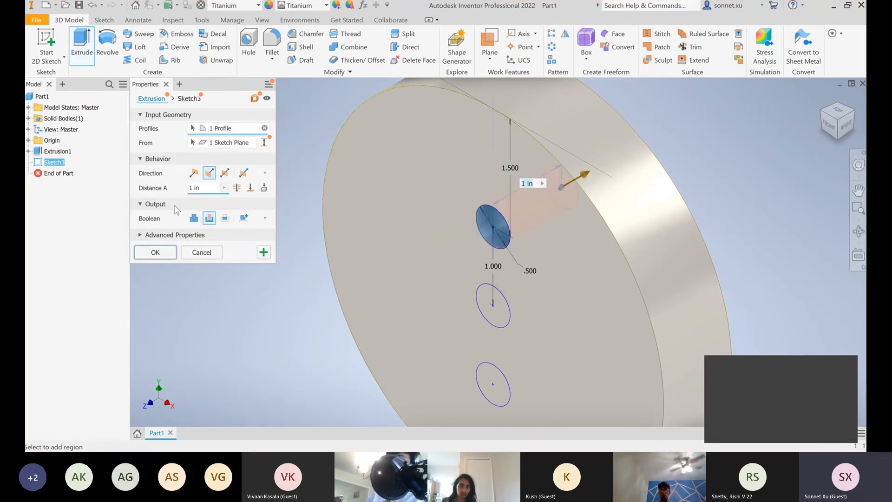
{"action": "left_click", "coordinate": [155, 251]}
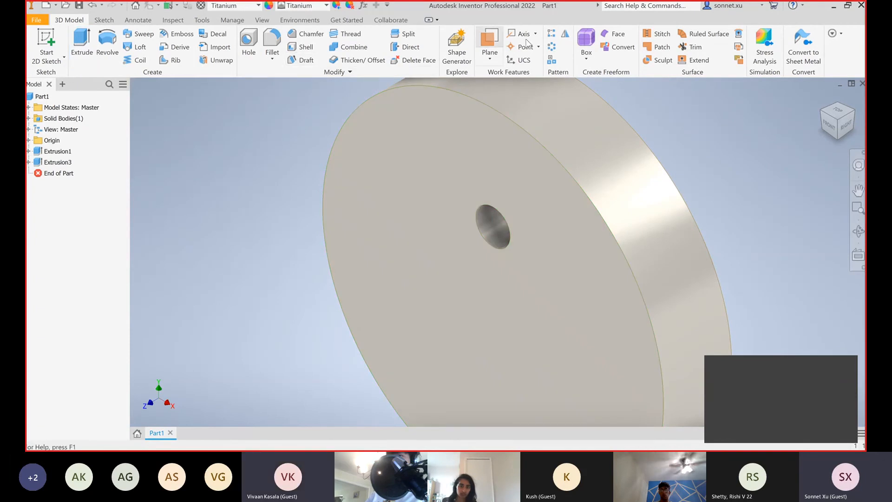
Try a circular pattern of the hole around the disc's axis with 6 occurrences over 360 deg
{"action": "left_click", "coordinate": [552, 46]}
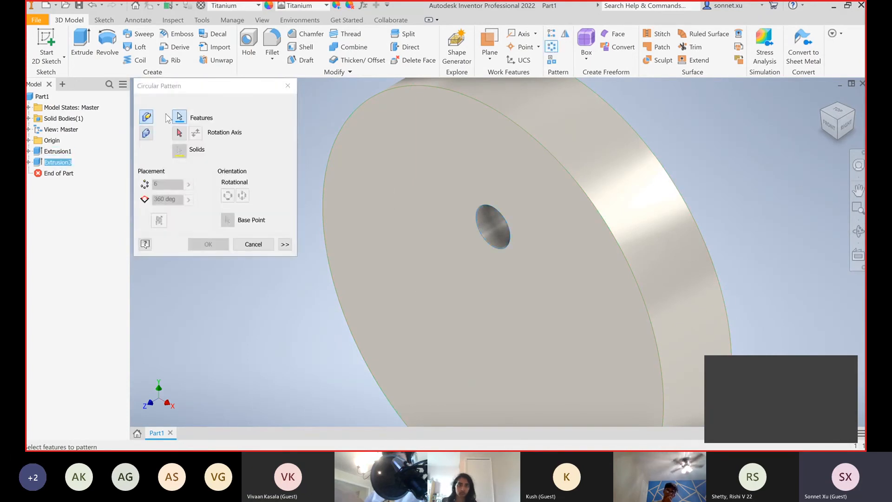
{"action": "left_click", "coordinate": [179, 132]}
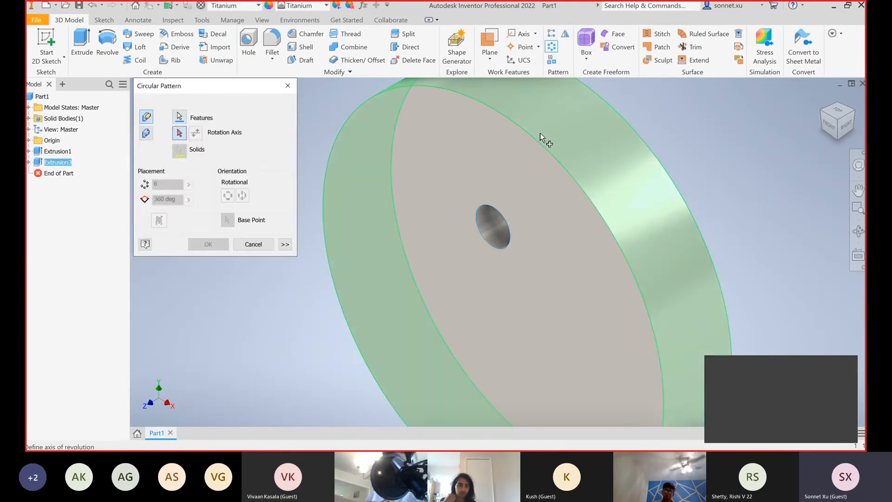
{"action": "left_click", "coordinate": [537, 145]}
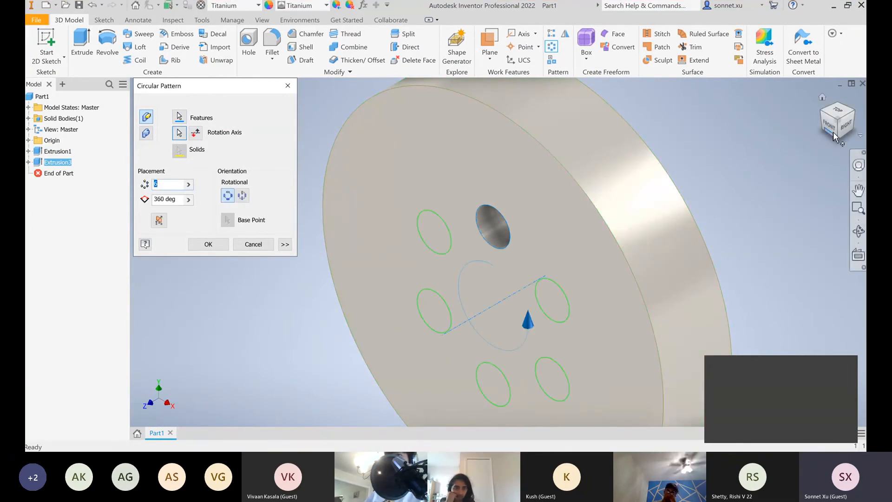
{"action": "key", "text": "F5"}
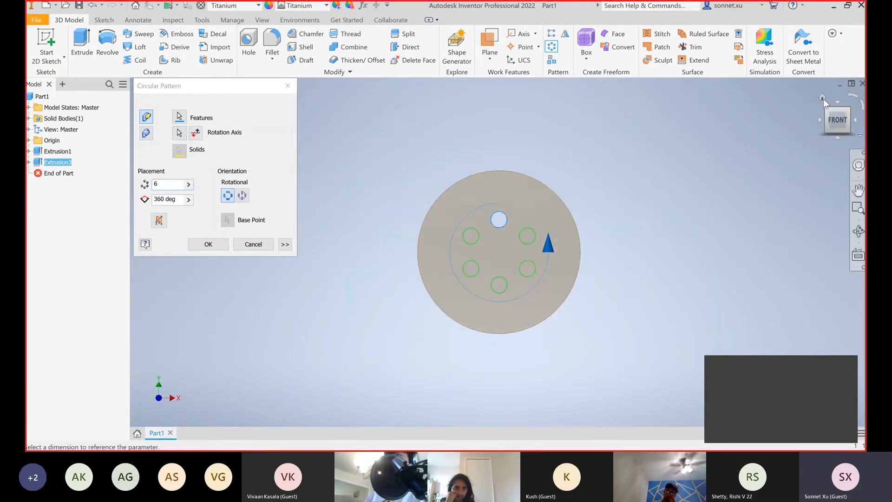
{"action": "left_click", "coordinate": [821, 97]}
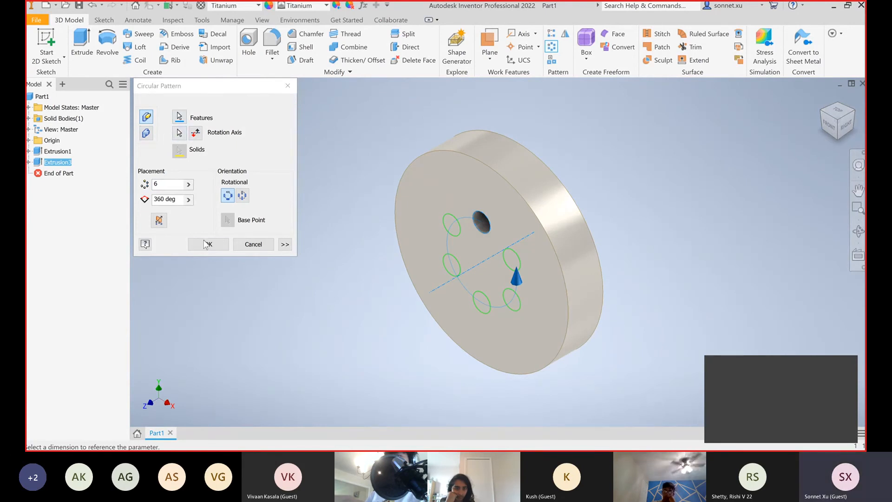
{"action": "left_click", "coordinate": [253, 245]}
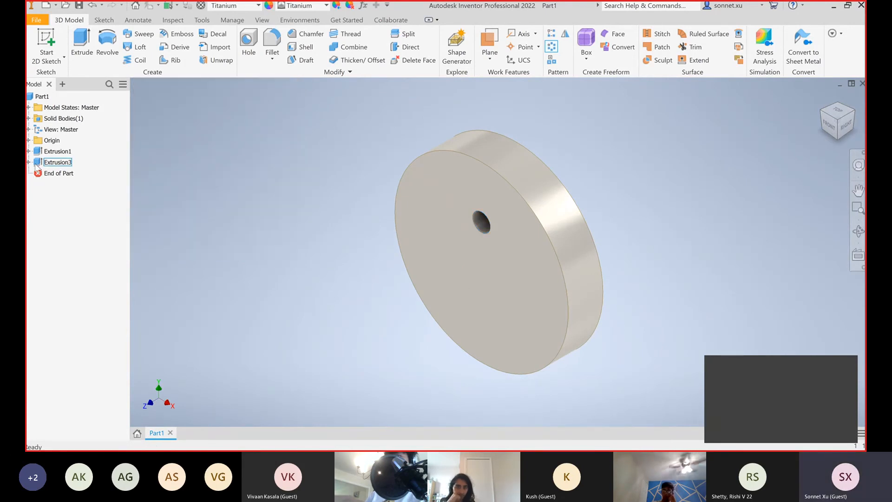
Edit the single-hole cut, replacing its profile selection with all three small circles
{"action": "right_click", "coordinate": [37, 163]}
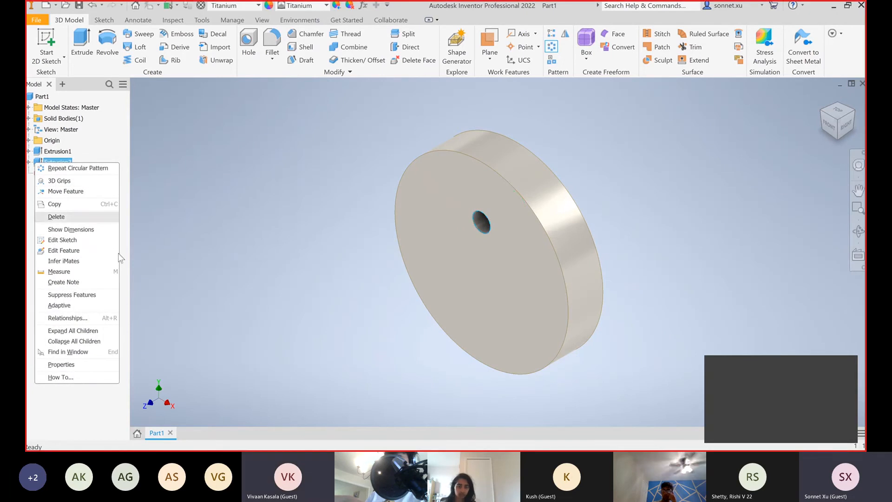
{"action": "left_click", "coordinate": [204, 229]}
{"action": "right_click", "coordinate": [40, 164]}
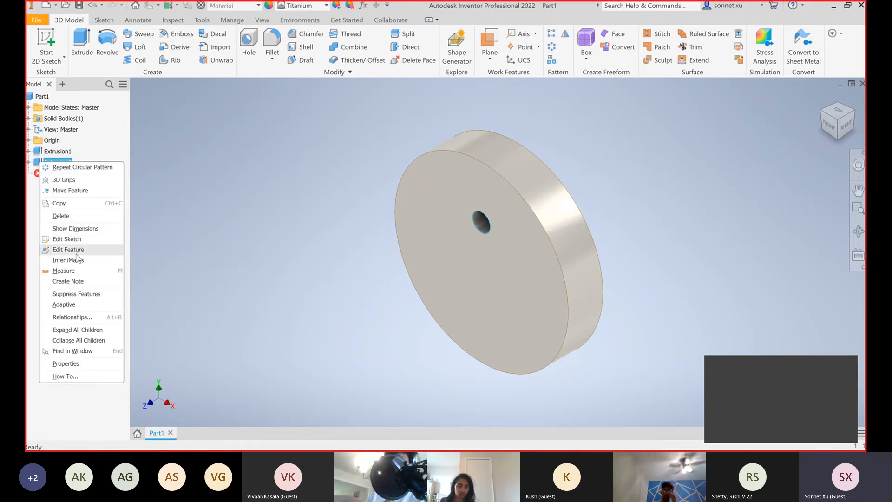
{"action": "left_click", "coordinate": [68, 250]}
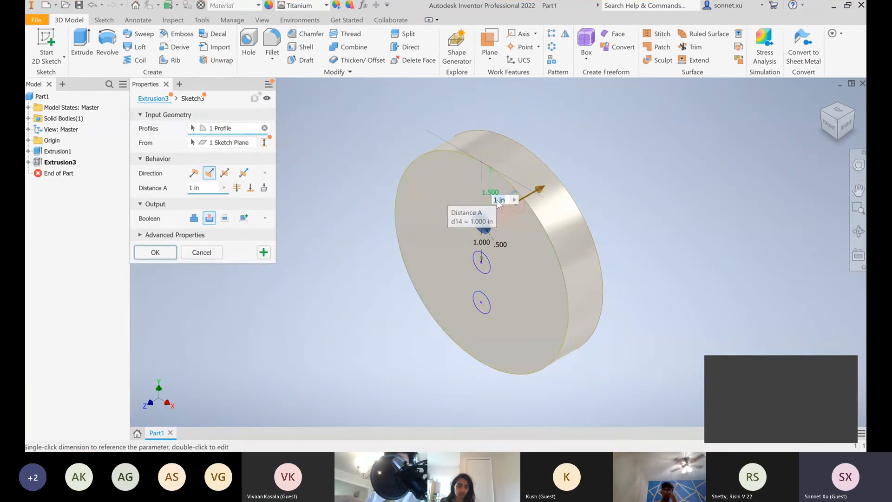
{"action": "left_click", "coordinate": [482, 270]}
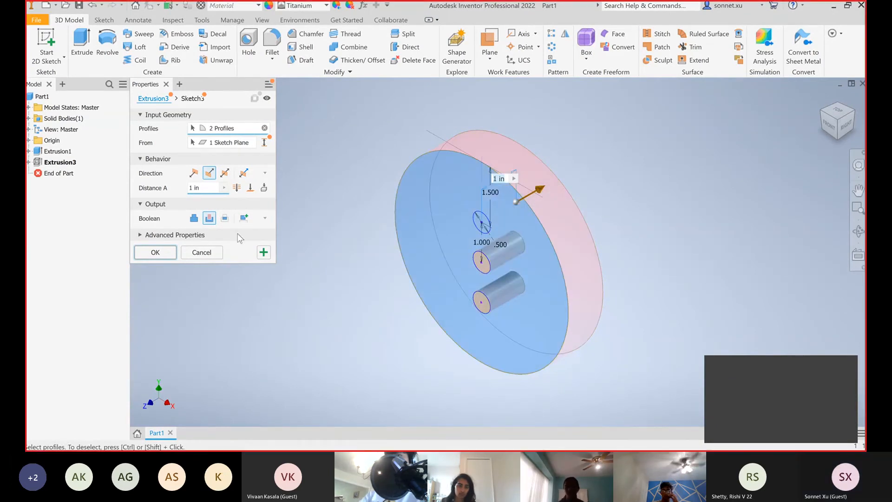
{"action": "left_click", "coordinate": [264, 128]}
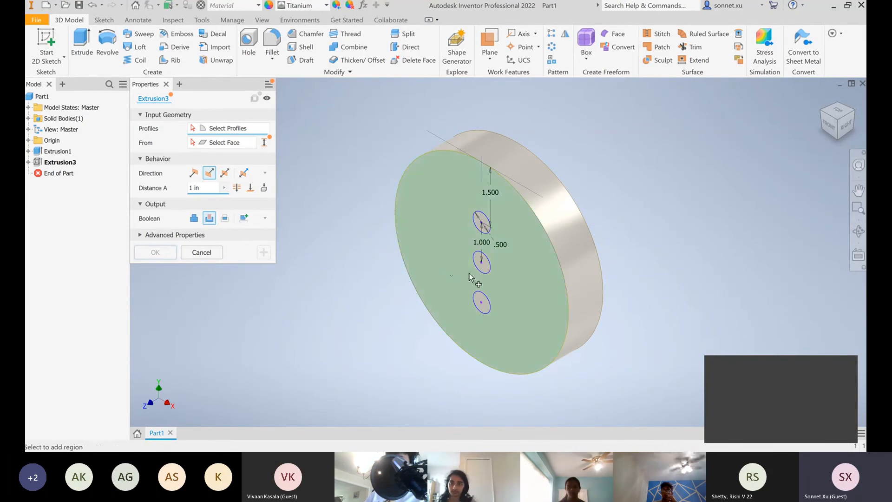
{"action": "scroll", "coordinate": [483, 272], "scroll_direction": "up", "scroll_amount": 1}
{"action": "scroll", "coordinate": [483, 273], "scroll_direction": "up", "scroll_amount": 5}
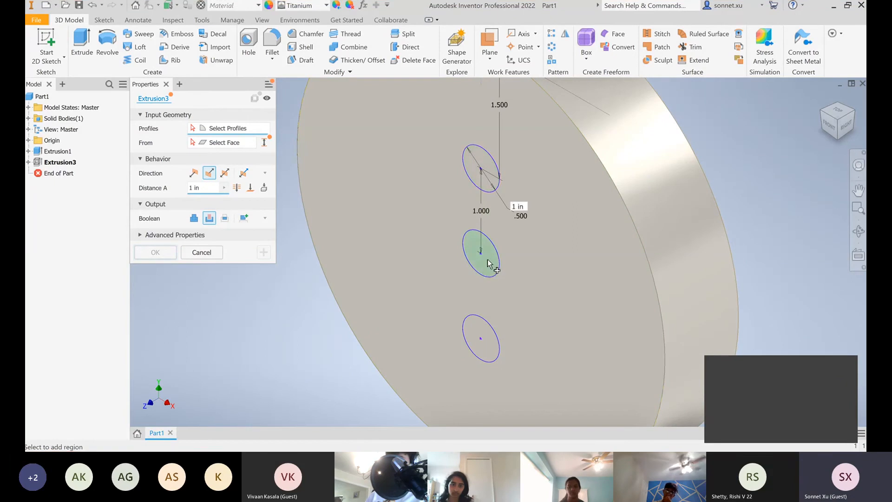
{"action": "left_click", "coordinate": [485, 266]}
{"action": "left_click", "coordinate": [498, 201]}
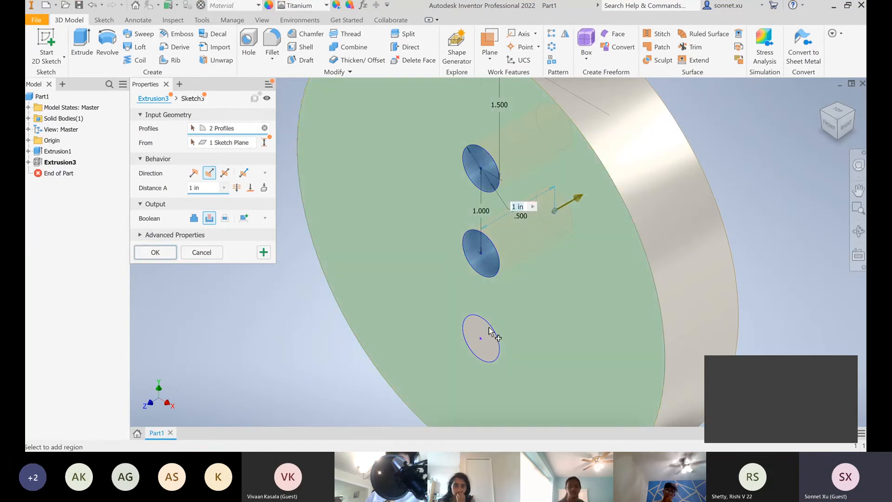
{"action": "left_click", "coordinate": [473, 327]}
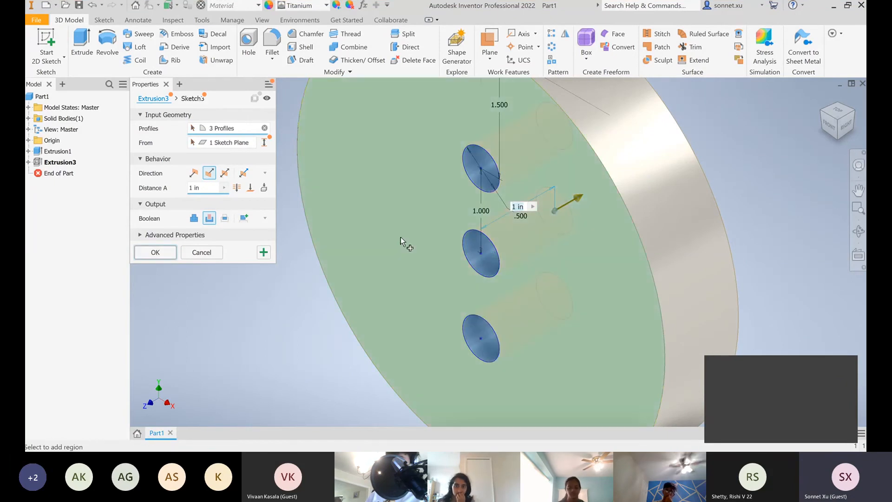
{"action": "left_click", "coordinate": [156, 252]}
{"action": "scroll", "coordinate": [302, 286], "scroll_direction": "down", "scroll_amount": 3}
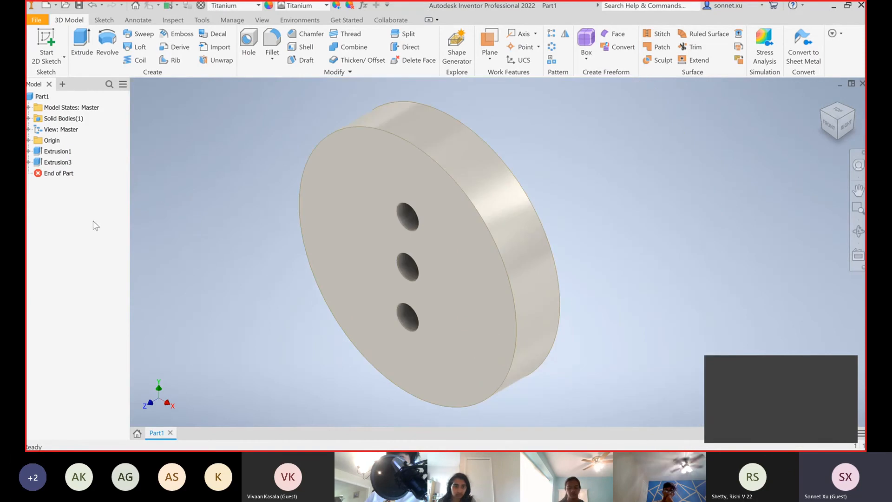
Rename the Extrusion3 cut feature as uuu
{"action": "double_click", "coordinate": [56, 163]}
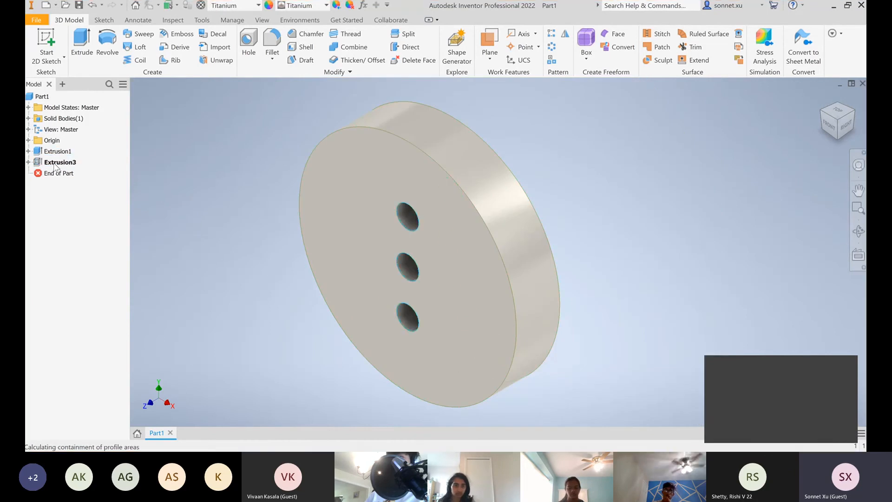
{"action": "left_click", "coordinate": [206, 255]}
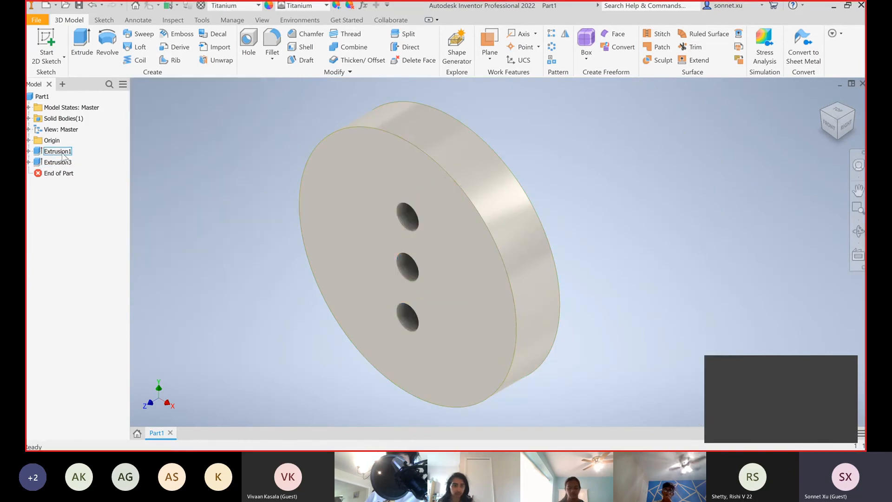
{"action": "right_click", "coordinate": [58, 162]}
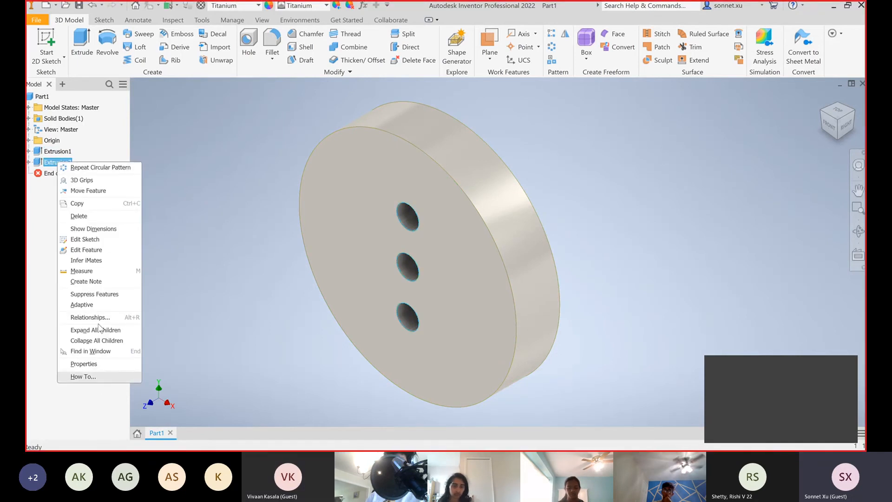
{"action": "left_click", "coordinate": [212, 242]}
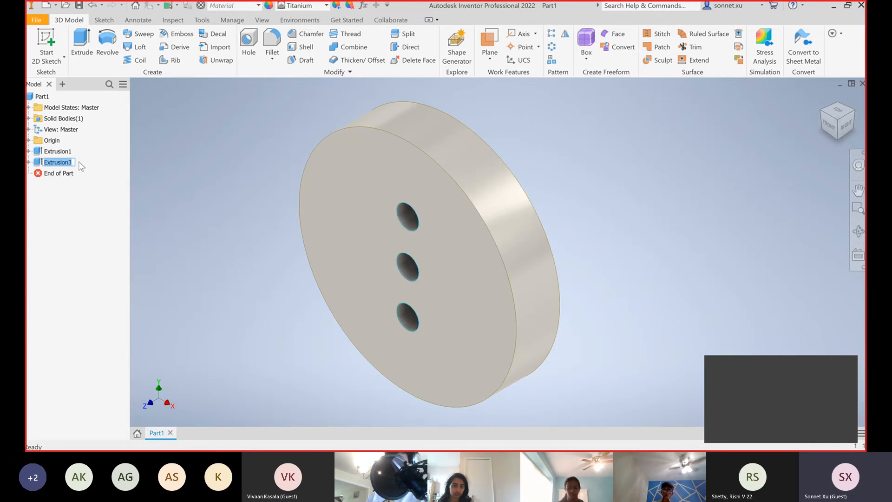
{"action": "left_click", "coordinate": [182, 216]}
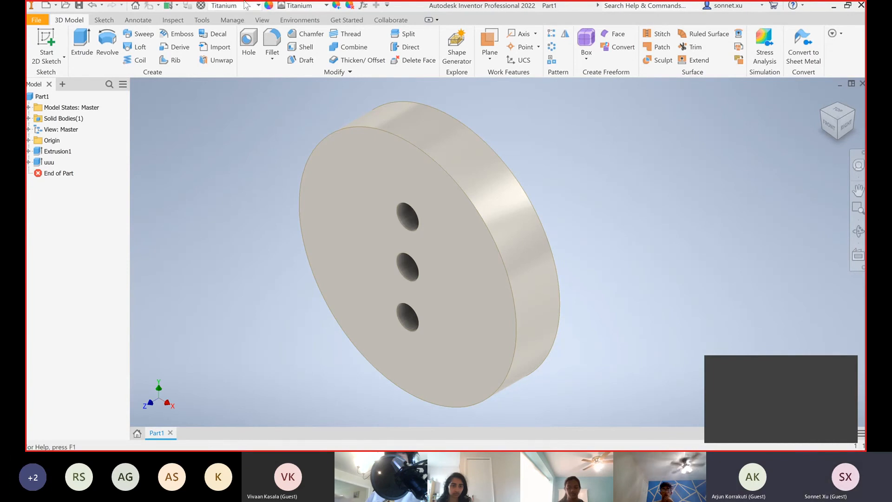
{"action": "left_click", "coordinate": [228, 5]}
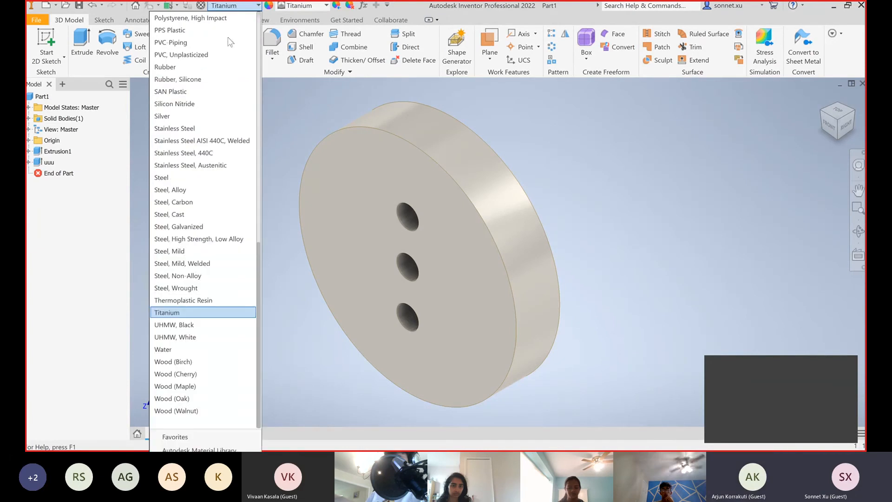
{"action": "left_click", "coordinate": [302, 131]}
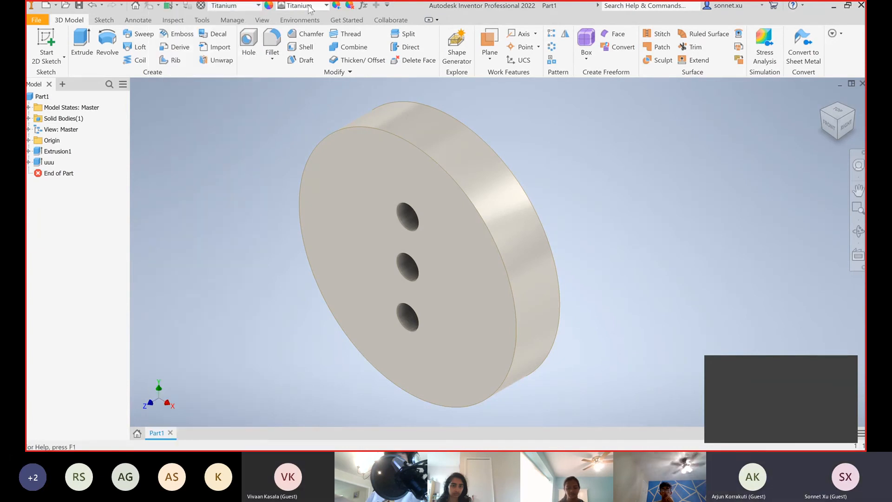
{"action": "left_click", "coordinate": [326, 6]}
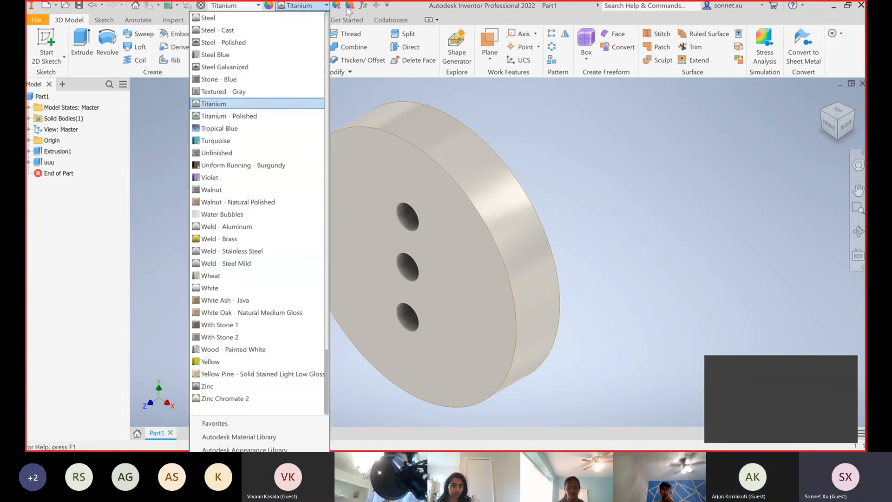
{"action": "left_click", "coordinate": [376, 99]}
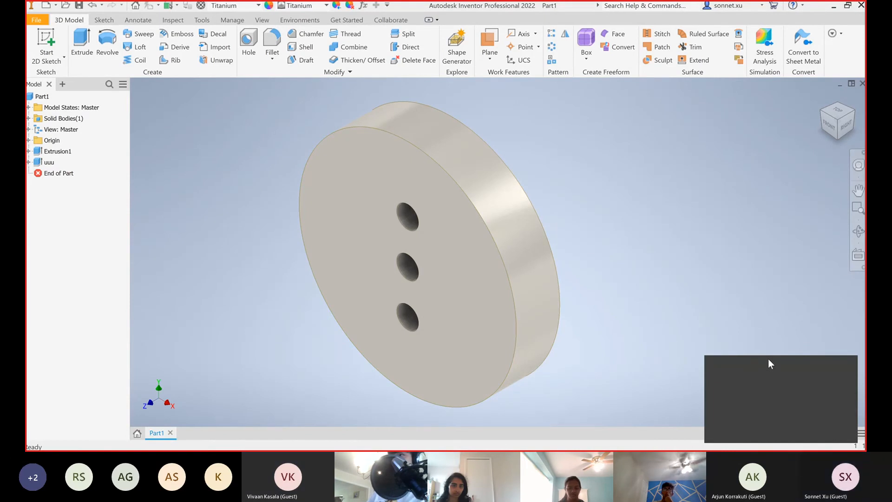
{"action": "left_click", "coordinate": [258, 6]}
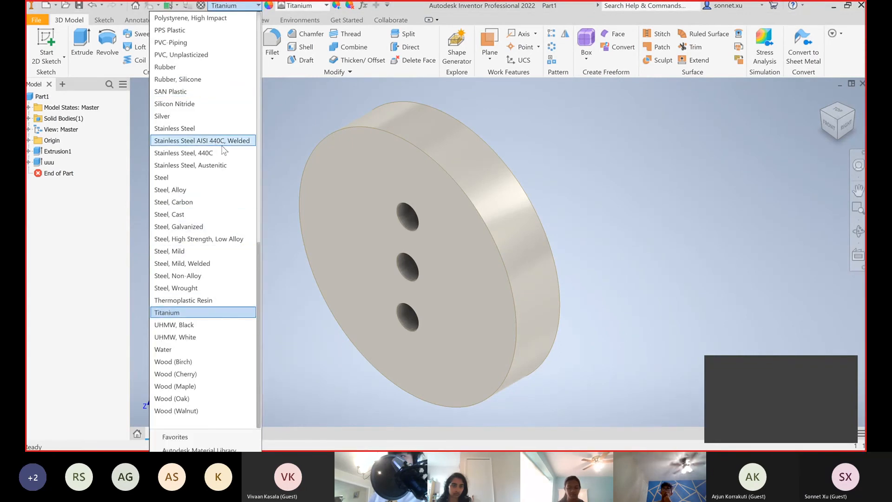
{"action": "left_click", "coordinate": [294, 124]}
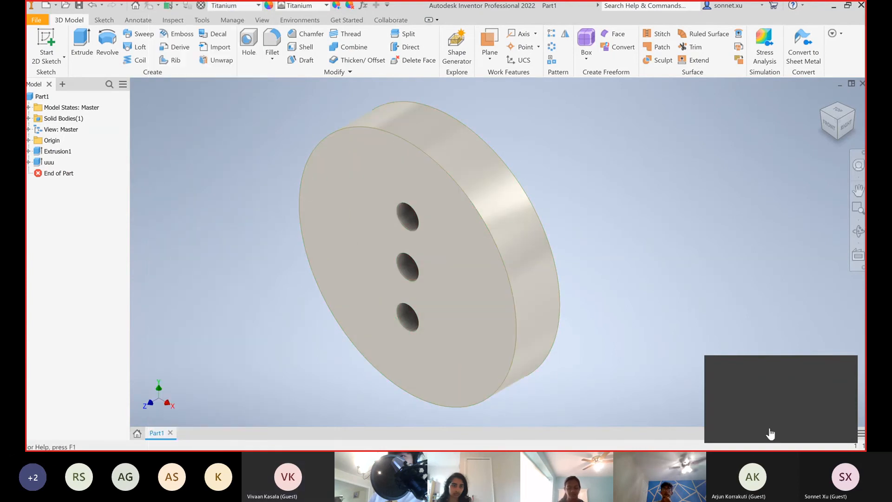
Set the part's material to Stainless Steel and override its appearance with a cream-coloured Smooth finish
{"action": "left_click", "coordinate": [224, 7]}
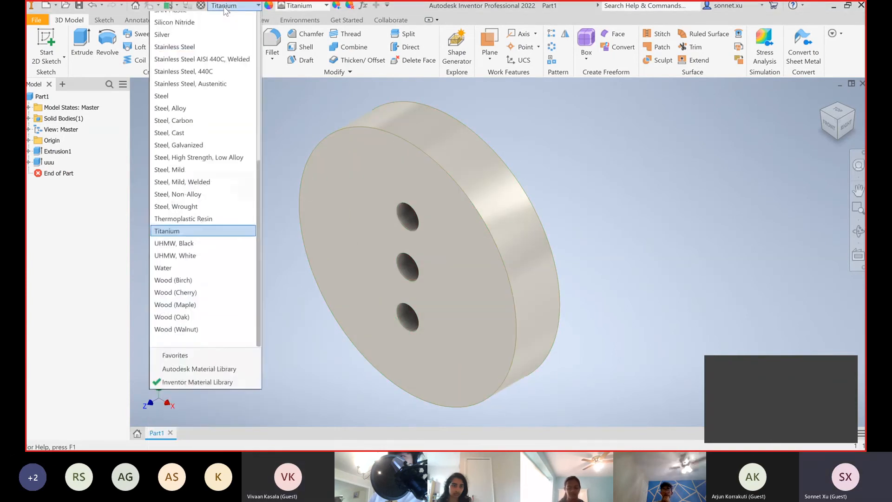
{"action": "left_click", "coordinate": [200, 128]}
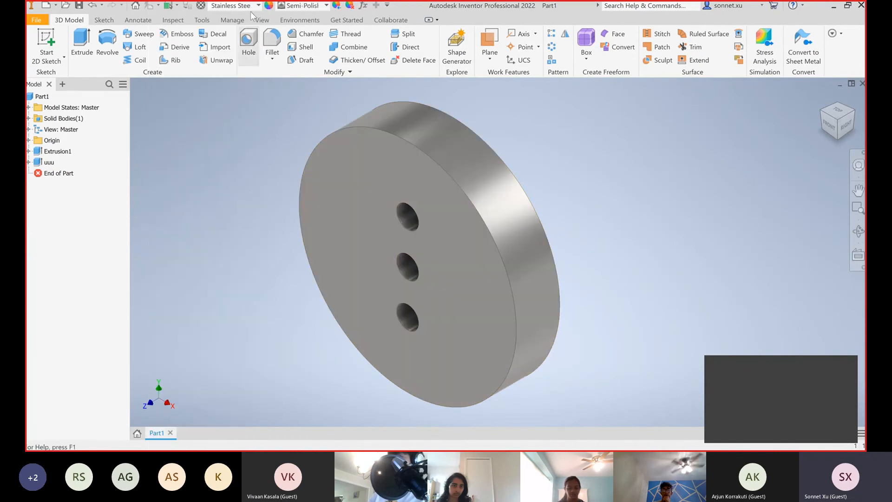
{"action": "left_click", "coordinate": [301, 7]}
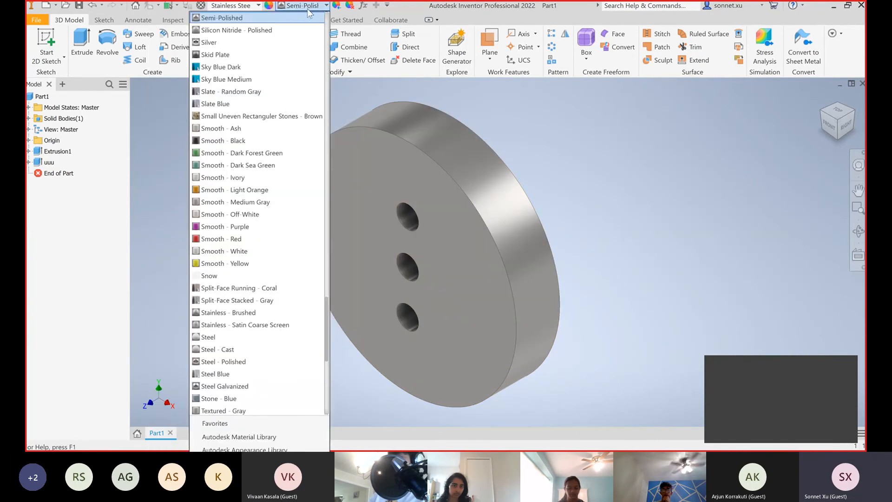
{"action": "left_click", "coordinate": [269, 214]}
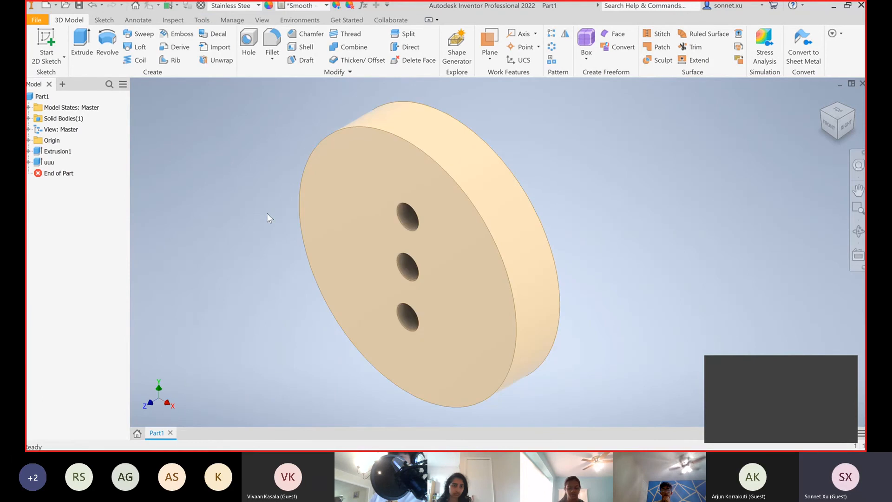
Return the disc to its material's own appearance, and set the part's material to UHMW, White
{"action": "left_click", "coordinate": [297, 7]}
{"action": "scroll", "coordinate": [253, 158], "scroll_direction": "up", "scroll_amount": 20}
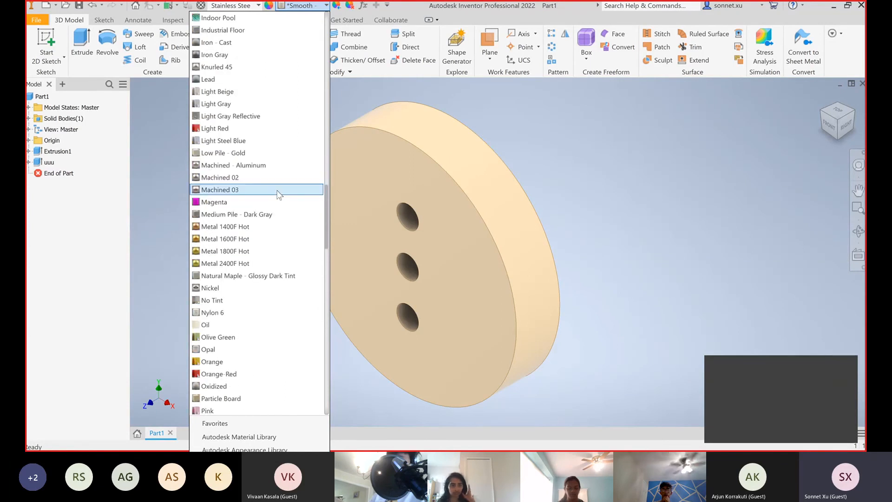
{"action": "scroll", "coordinate": [279, 194], "scroll_direction": "up", "scroll_amount": 12}
{"action": "scroll", "coordinate": [302, 140], "scroll_direction": "up", "scroll_amount": 20}
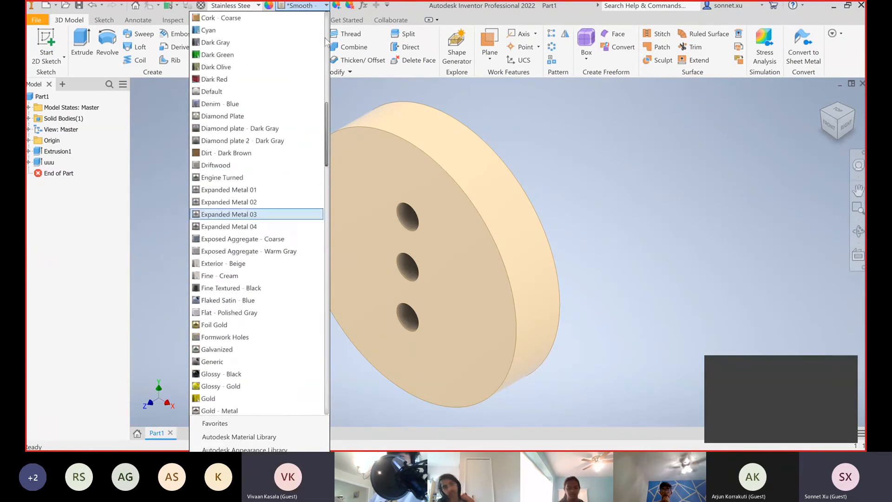
{"action": "left_click", "coordinate": [230, 20]}
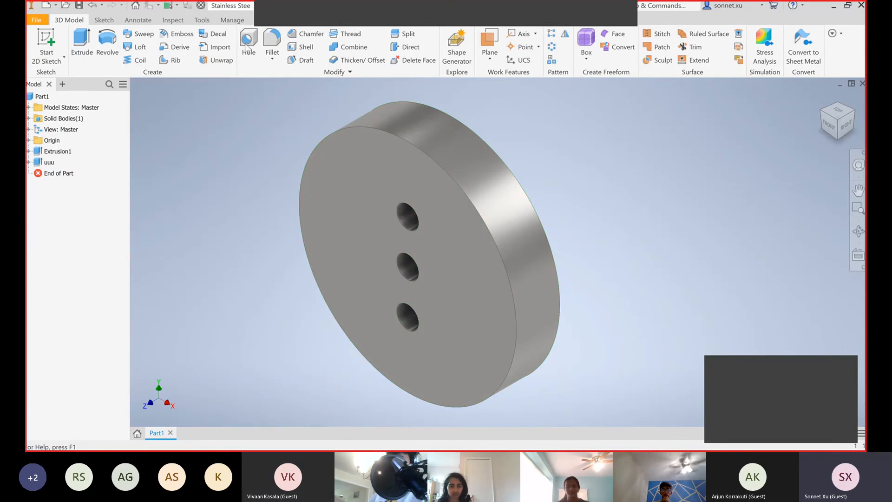
{"action": "left_click", "coordinate": [231, 6]}
{"action": "left_click", "coordinate": [214, 338]}
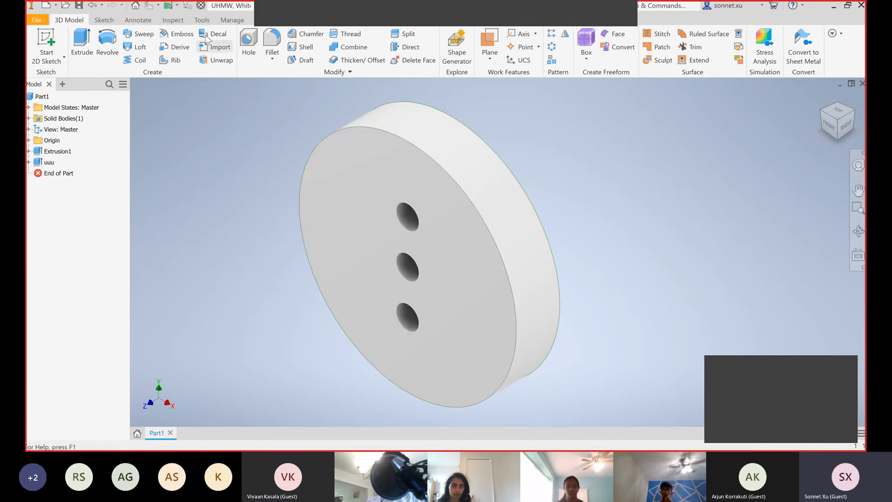
Start a new 2D sketch in the plane of the disc's rear edge and project the disc's outer circular edge into it
{"action": "left_click", "coordinate": [52, 33]}
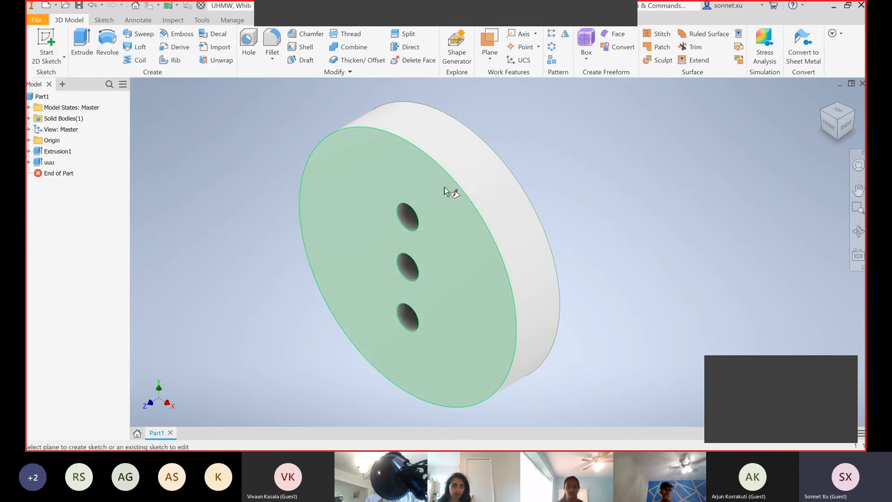
{"action": "left_click", "coordinate": [481, 147]}
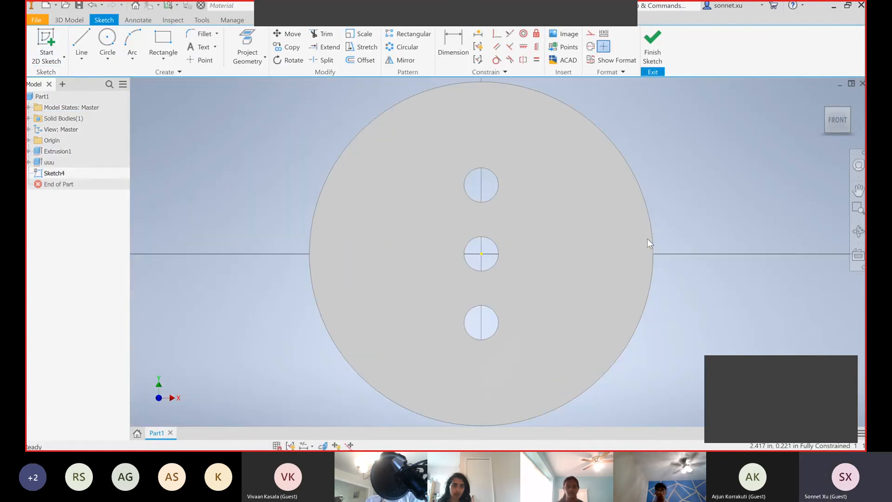
{"action": "scroll", "coordinate": [648, 238], "scroll_direction": "down", "scroll_amount": 5}
{"action": "key", "text": "p"}
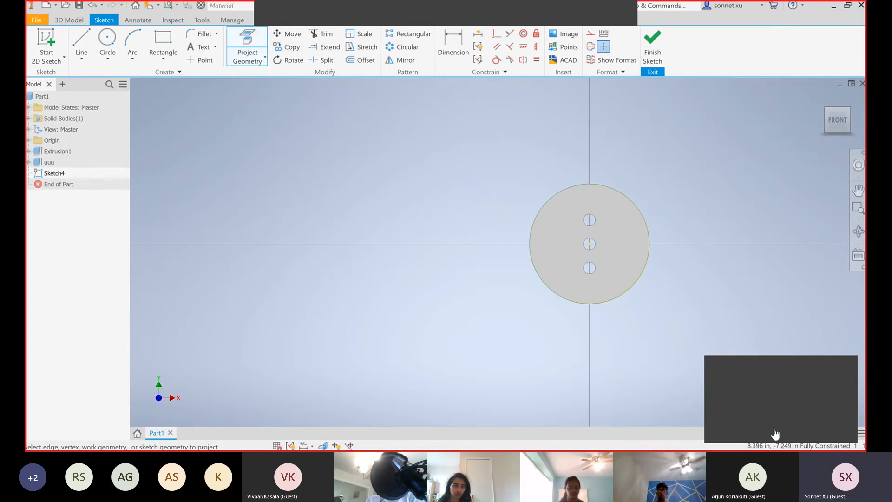
{"action": "left_click", "coordinate": [832, 119]}
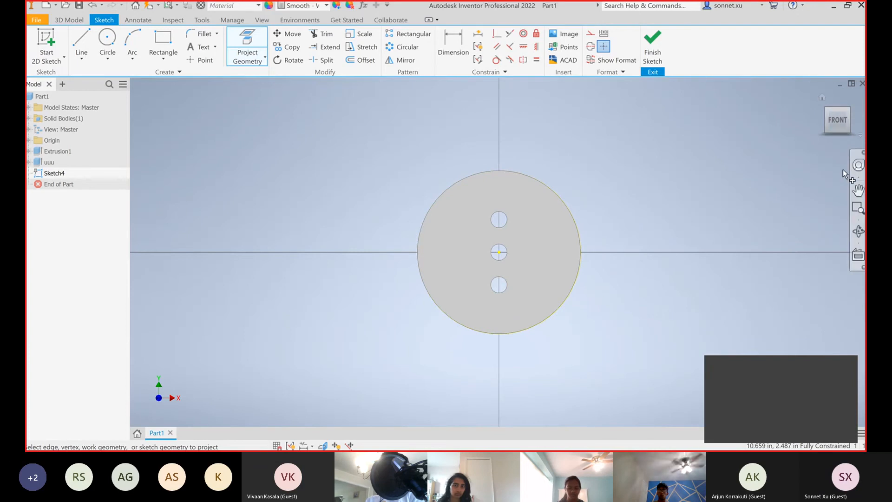
Draw a 2.5 in diameter circle above the disc, centred on the vertical axis about 4.08 in above the origin
{"action": "left_click", "coordinate": [857, 189]}
{"action": "left_click_drag", "start_coordinate": [589, 167], "coordinate": [598, 288]}
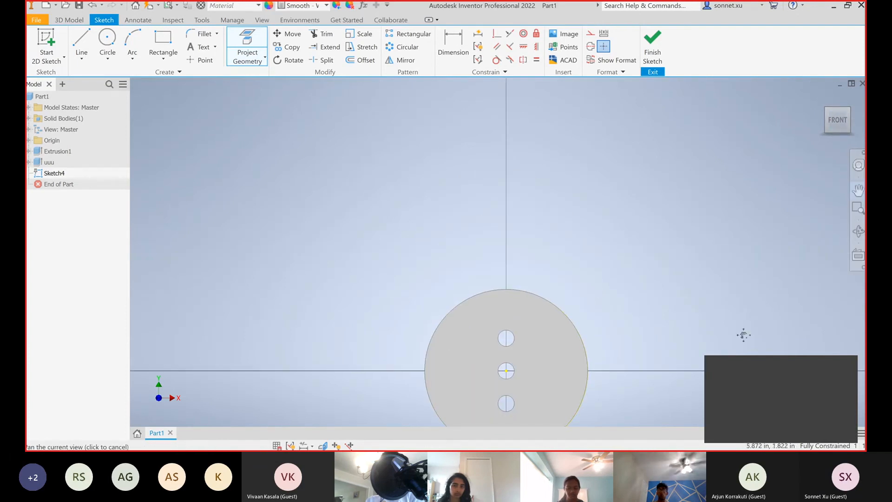
{"action": "left_click", "coordinate": [107, 39]}
{"action": "scroll", "coordinate": [517, 302], "scroll_direction": "up", "scroll_amount": 1}
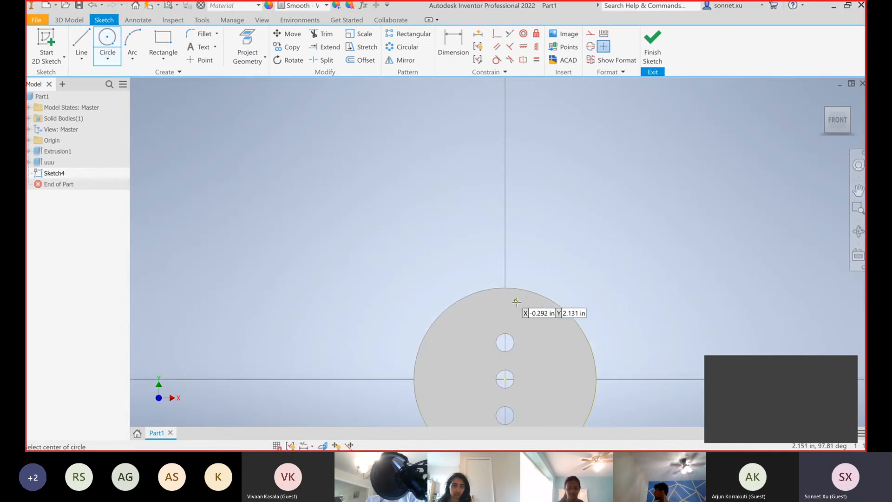
{"action": "scroll", "coordinate": [516, 302], "scroll_direction": "up", "scroll_amount": 3}
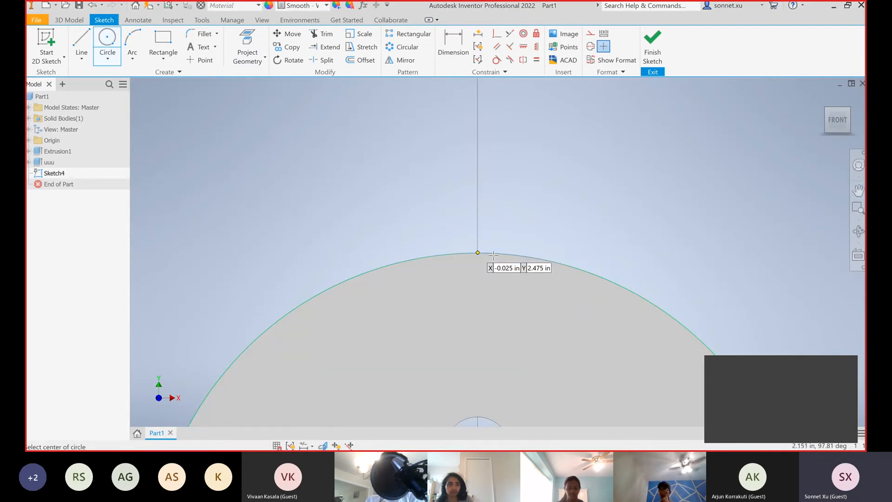
{"action": "left_click_drag", "start_coordinate": [823, 139], "coordinate": [816, 144]}
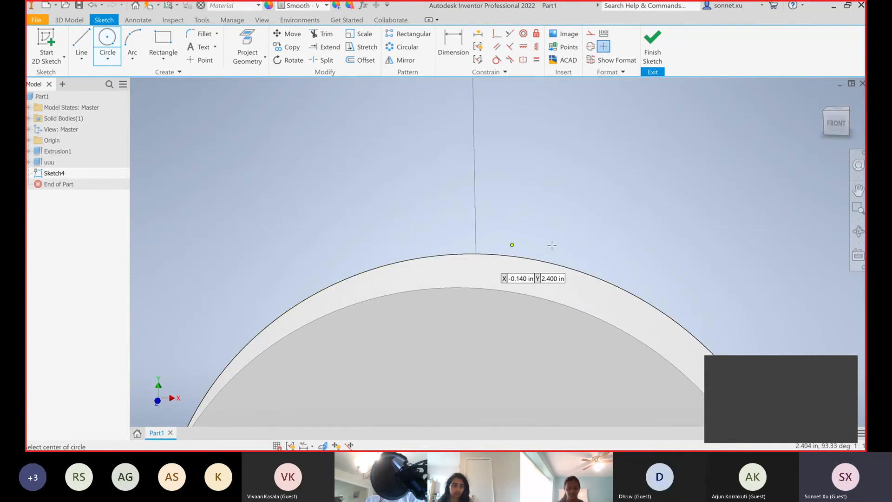
{"action": "left_click", "coordinate": [835, 124]}
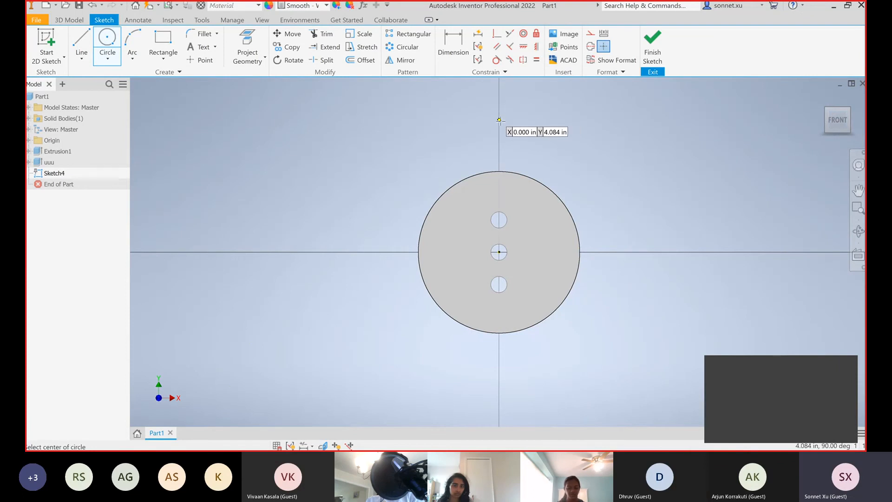
{"action": "left_click", "coordinate": [499, 120]}
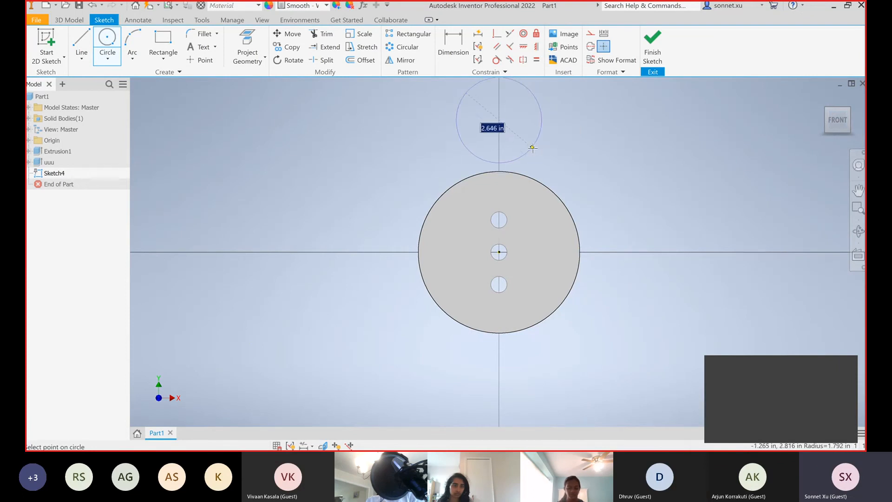
{"action": "type", "text": "2.5"}
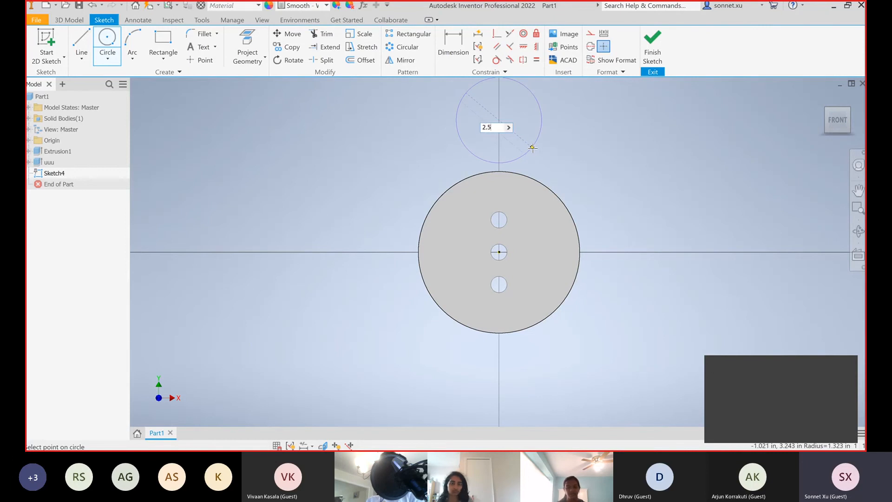
{"action": "key", "text": "Return"}
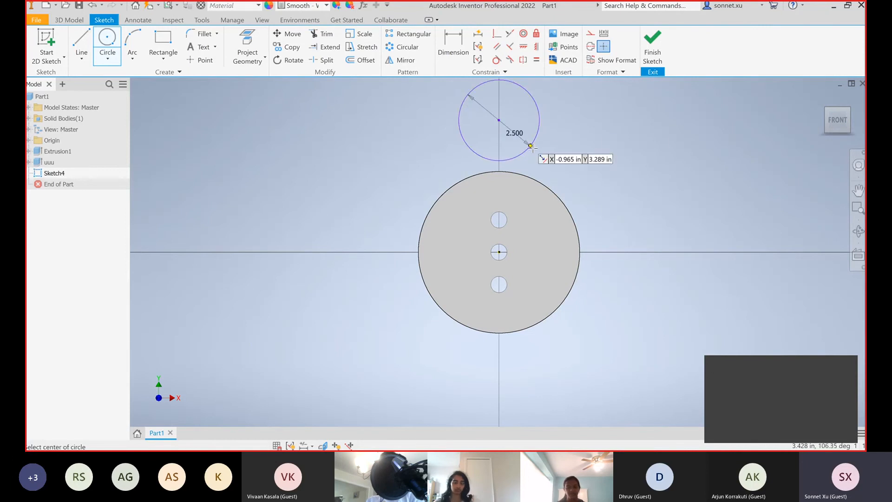
Make the 2.5 in circle tangent to the disc's projected outer edge and slide it along the rim to test the constraint
{"action": "left_click", "coordinate": [858, 190]}
{"action": "left_click_drag", "start_coordinate": [763, 203], "coordinate": [742, 245]}
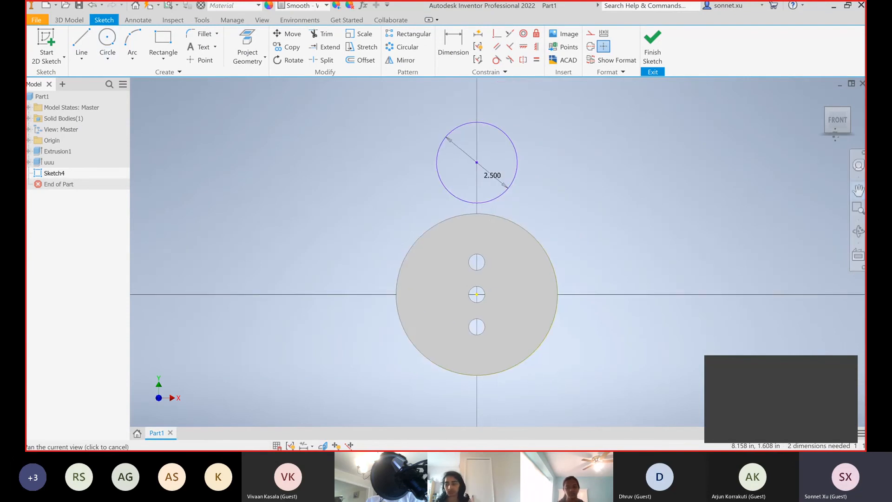
{"action": "left_click_drag", "start_coordinate": [837, 120], "coordinate": [831, 128]}
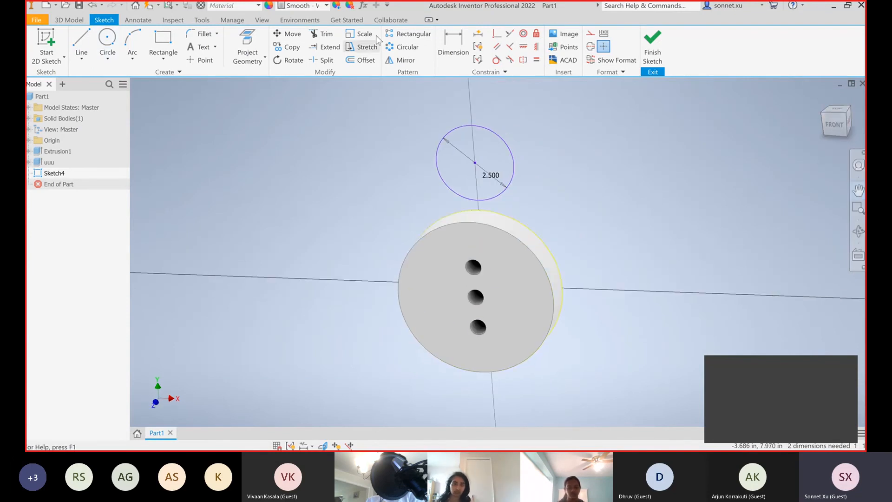
{"action": "left_click", "coordinate": [497, 60]}
{"action": "scroll", "coordinate": [498, 205], "scroll_direction": "down", "scroll_amount": 2}
{"action": "scroll", "coordinate": [489, 203], "scroll_direction": "up", "scroll_amount": 4}
{"action": "left_click", "coordinate": [481, 196]}
{"action": "left_click", "coordinate": [479, 218]}
{"action": "key", "text": "Escape"}
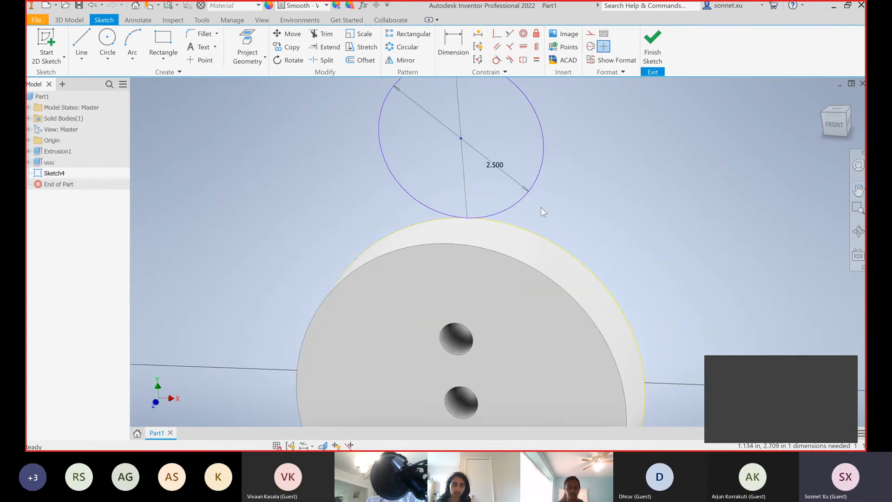
{"action": "left_click_drag", "start_coordinate": [525, 161], "coordinate": [532, 195], "text": "ctrl"}
{"action": "key", "text": "Escape"}
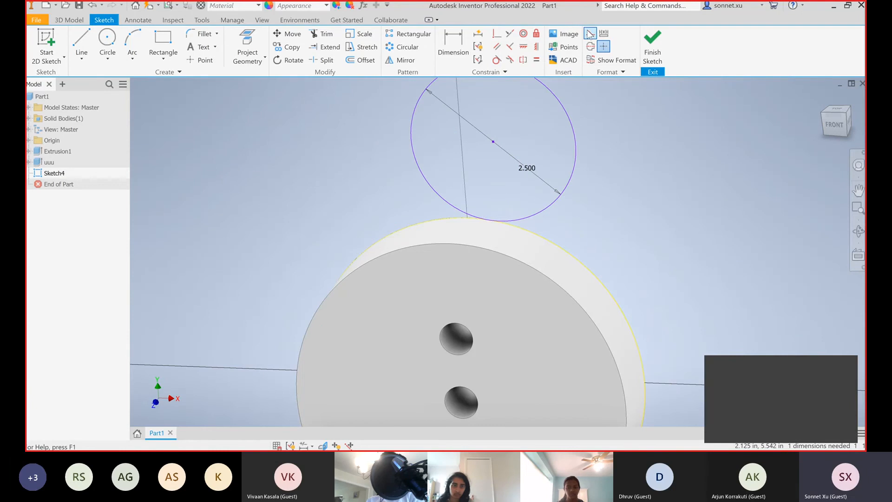
Draw a vertical construction line about 1.67 in long on the vertical axis, inside the 2.5 in circle
{"action": "key", "text": "l"}
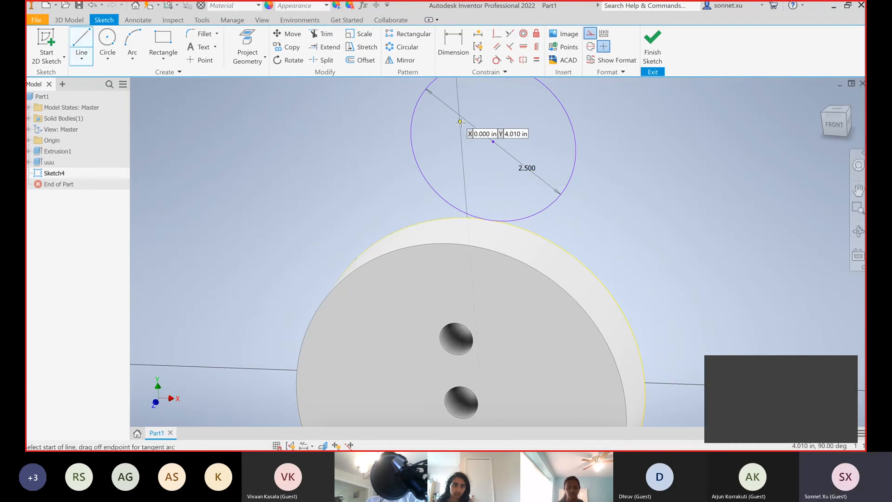
{"action": "left_click", "coordinate": [465, 200]}
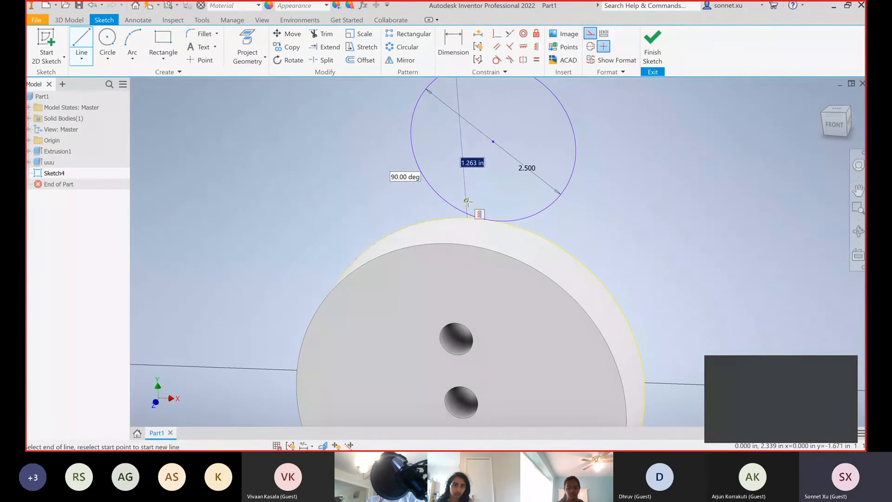
{"action": "key", "text": "Escape"}
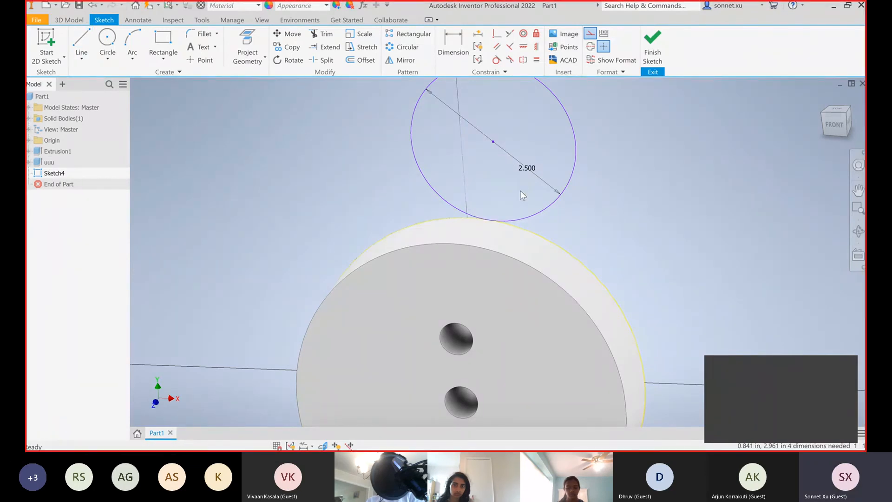
Constrain the 2.5 in circle's centre point to be coincident with the vertical construction line
{"action": "left_click", "coordinate": [454, 44]}
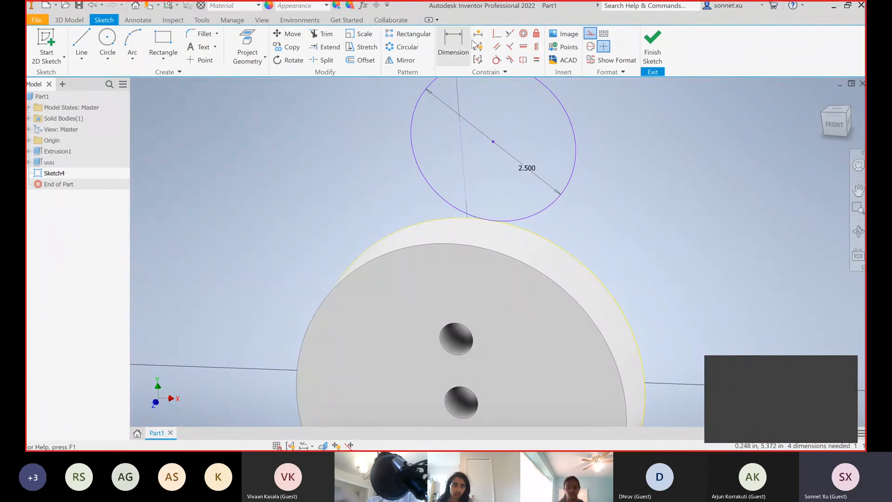
{"action": "left_click", "coordinate": [492, 141]}
{"action": "left_click", "coordinate": [461, 157]}
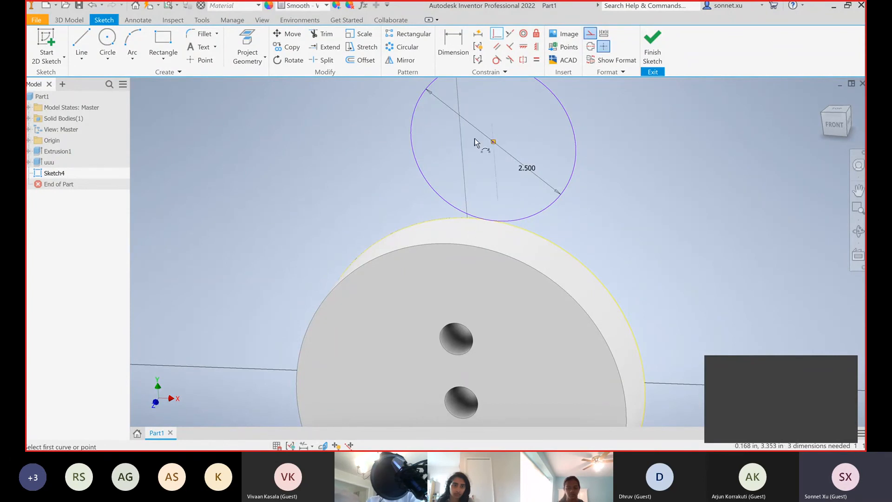
Try to make the 2.5 in circle's centre point coincident with the vertical construction line
{"action": "key", "text": "ctrl+z"}
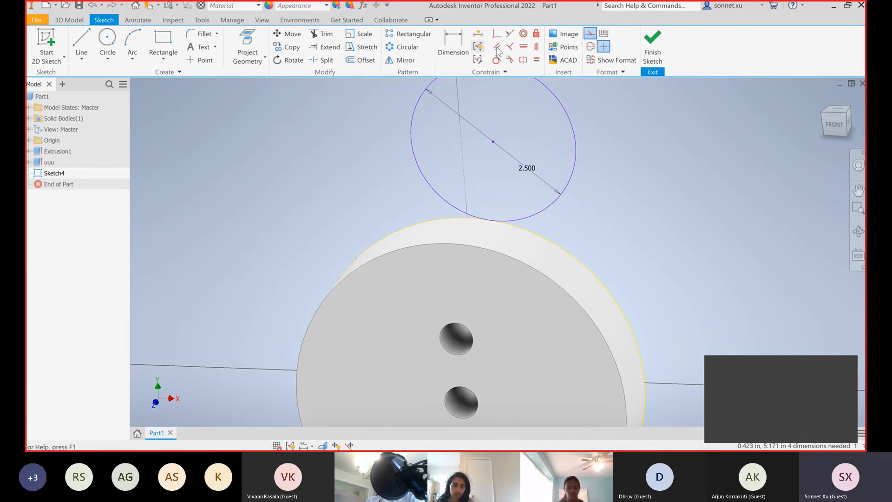
{"action": "left_click", "coordinate": [492, 142]}
{"action": "left_click", "coordinate": [463, 148]}
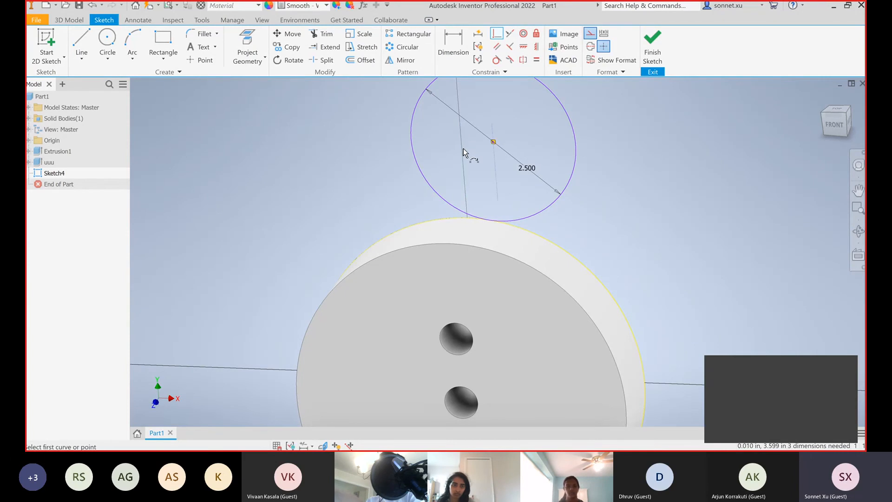
{"action": "key", "text": "ctrl+z"}
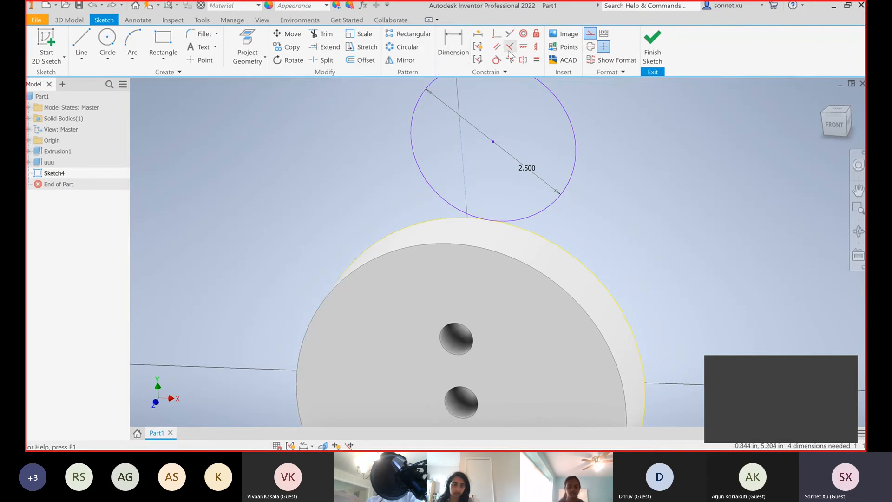
{"action": "left_click", "coordinate": [497, 33]}
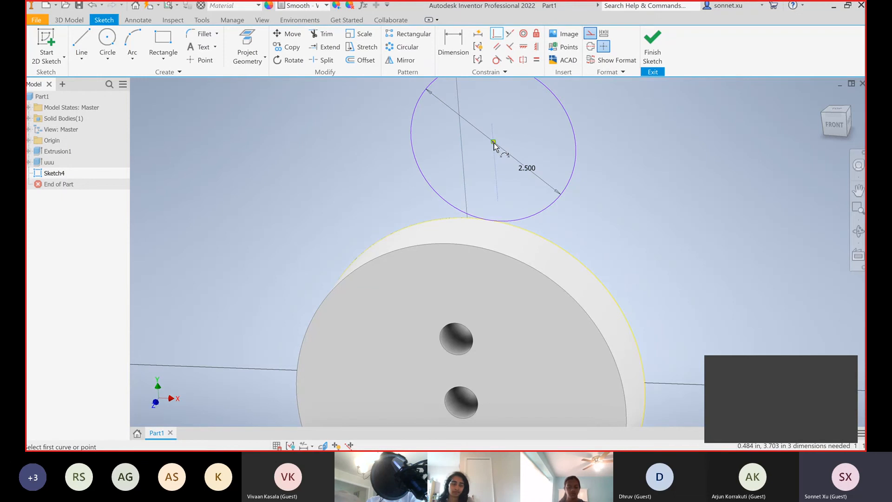
{"action": "key", "text": "Escape"}
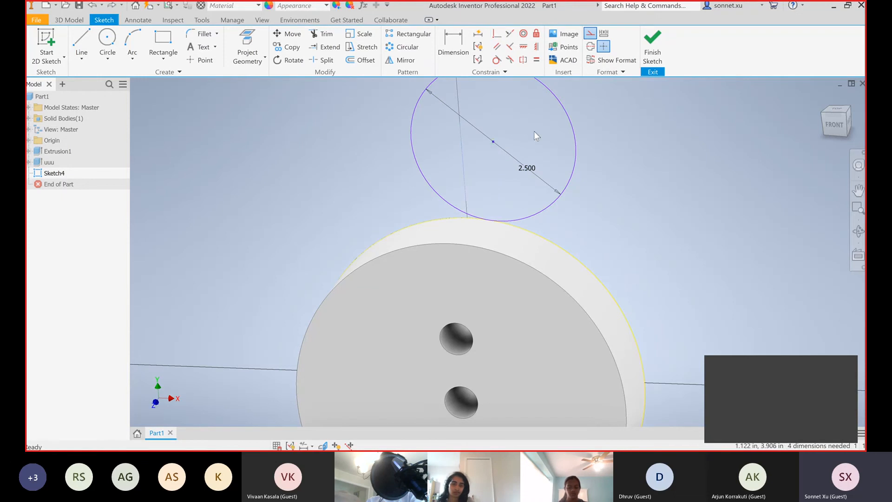
Extend the vertical construction line's lower endpoint down to the disc's centre at the origin
{"action": "left_click", "coordinate": [466, 152]}
{"action": "left_click_drag", "start_coordinate": [834, 124], "coordinate": [729, 128]}
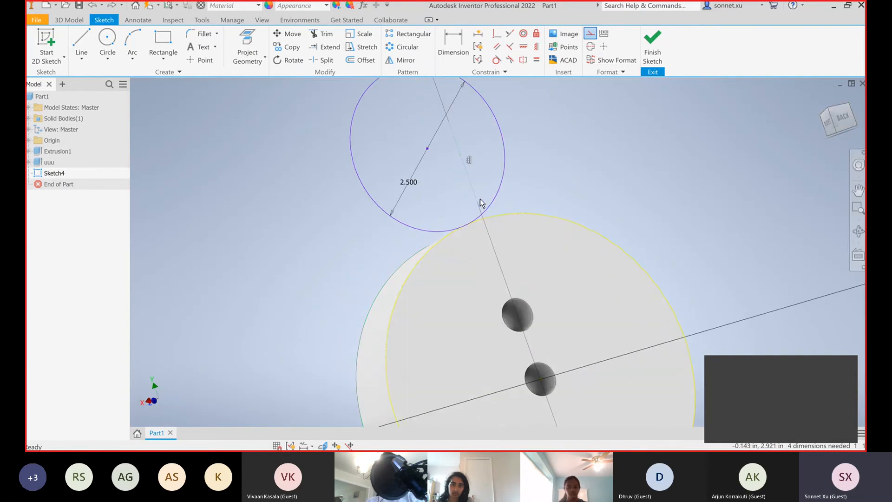
{"action": "left_click_drag", "start_coordinate": [478, 201], "coordinate": [541, 380]}
Dimension the vertical length of the construction line from the origin to its upper endpoint beside the disc
{"action": "left_click", "coordinate": [454, 52]}
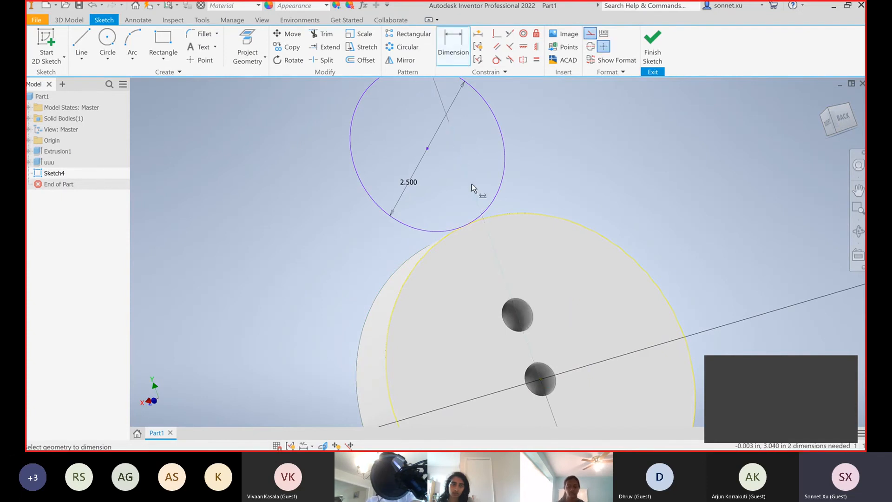
{"action": "left_click", "coordinate": [471, 183]}
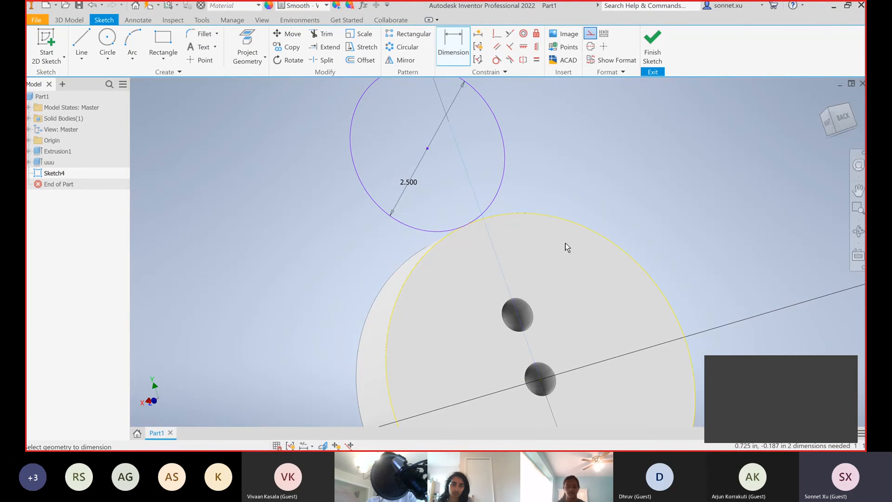
{"action": "left_click", "coordinate": [572, 190]}
{"action": "left_click", "coordinate": [611, 229]}
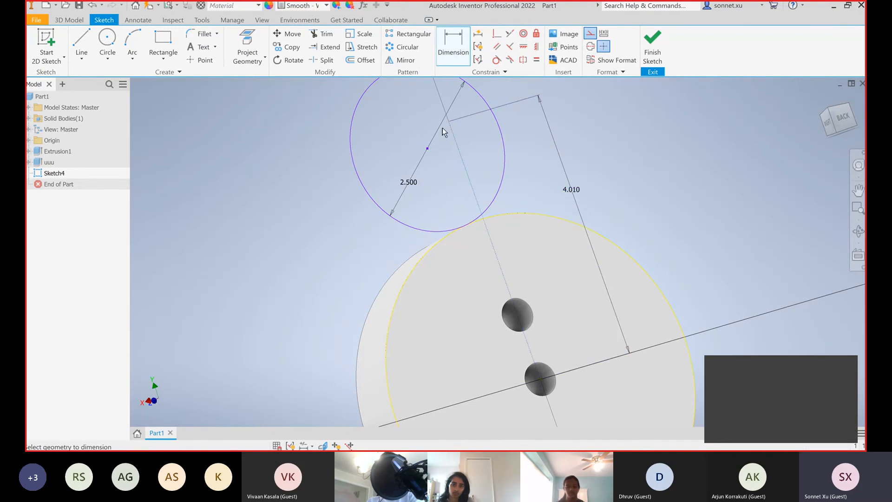
{"action": "left_click", "coordinate": [456, 143]}
{"action": "key", "text": "Escape"}
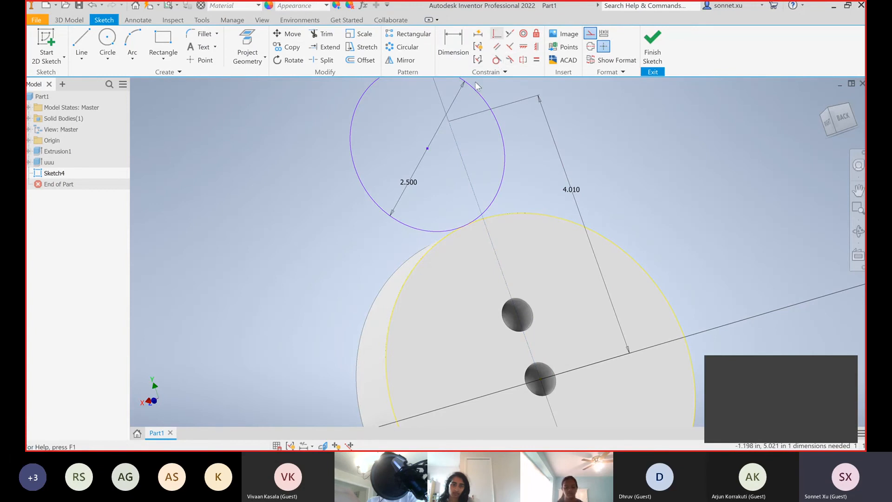
Constrain the 2.5 in circle's centre point to be coincident with the extended construction line
{"action": "left_click", "coordinate": [426, 149]}
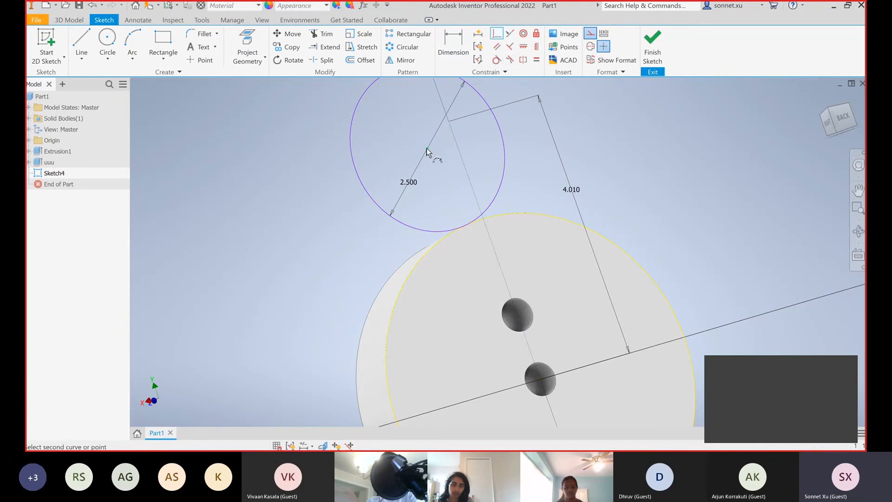
{"action": "left_click", "coordinate": [459, 151]}
{"action": "key", "text": "Escape"}
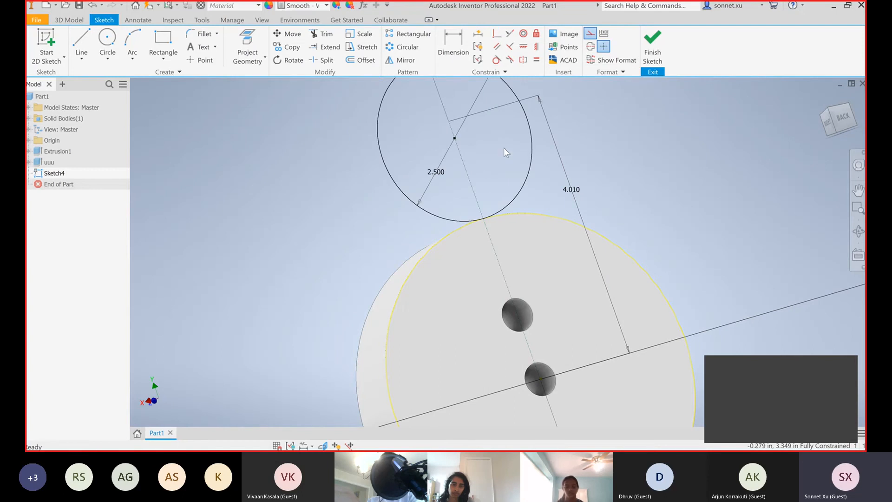
{"action": "left_click", "coordinate": [820, 96]}
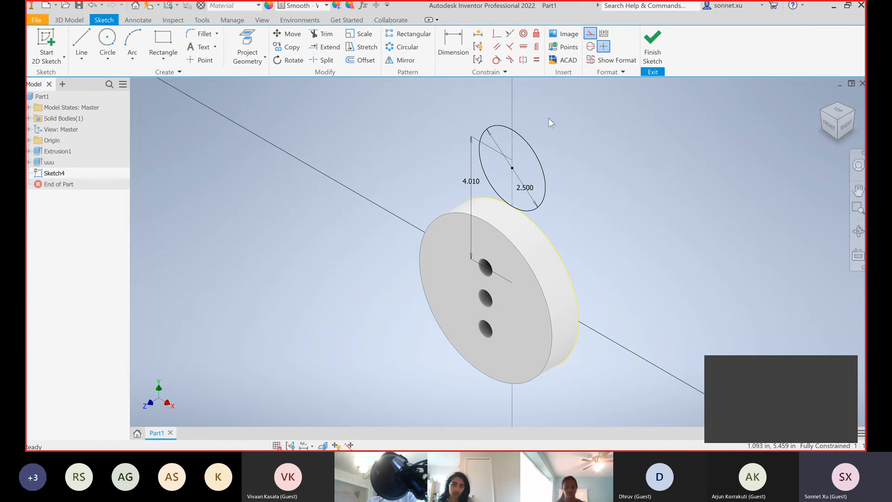
{"action": "scroll", "coordinate": [550, 112], "scroll_direction": "up", "scroll_amount": 3}
{"action": "left_click", "coordinate": [81, 47]}
{"action": "left_click", "coordinate": [478, 148]}
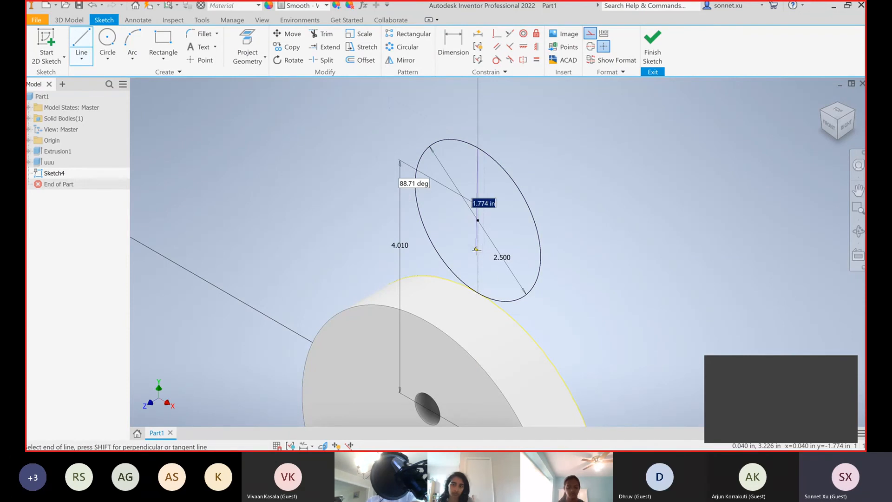
{"action": "key", "text": "Escape"}
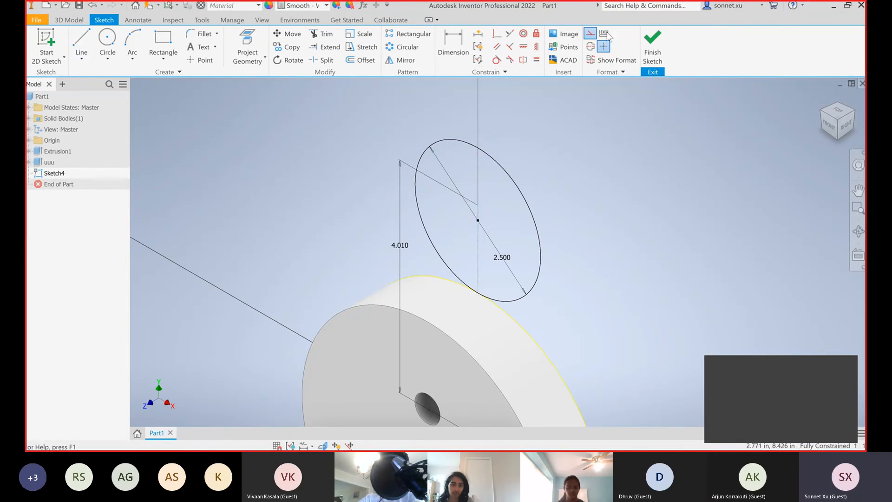
Draw a vertical line through the 2.5 in circle's centre from its upper to its lower edge, and finish the sketch
{"action": "left_click", "coordinate": [78, 41]}
{"action": "left_click", "coordinate": [480, 148]}
{"action": "left_click", "coordinate": [478, 293]}
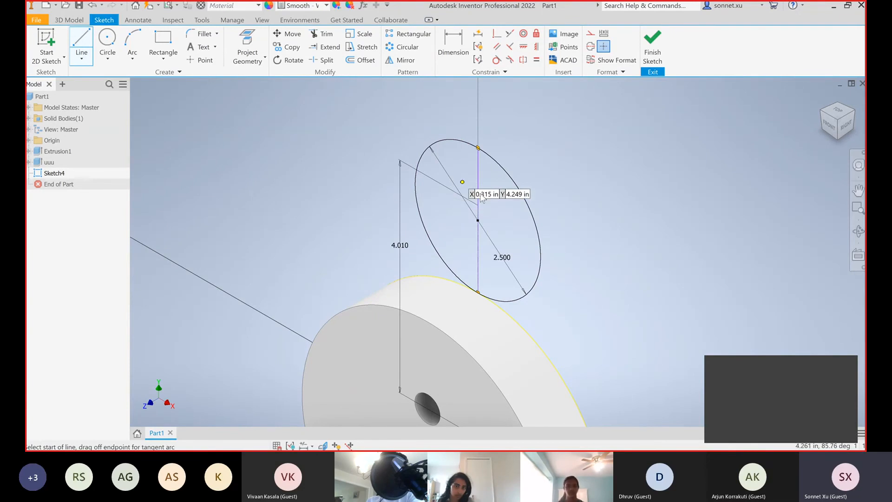
{"action": "key", "text": "Escape"}
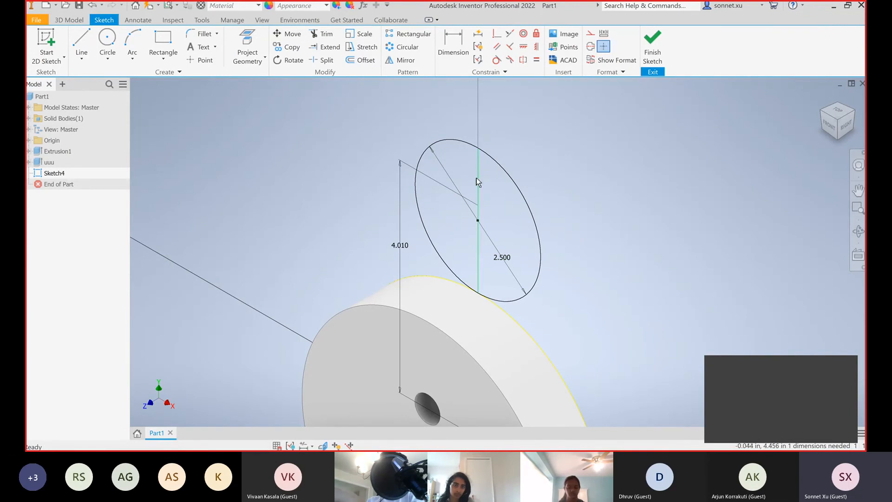
{"action": "left_click", "coordinate": [651, 49]}
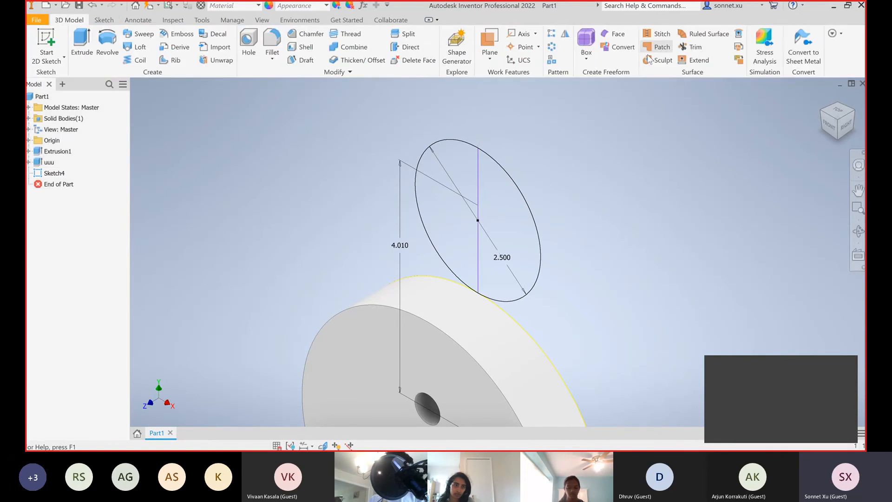
Set up a Revolve of the circle's left half using the vertical line through its centre as the axis
{"action": "left_click", "coordinate": [111, 48]}
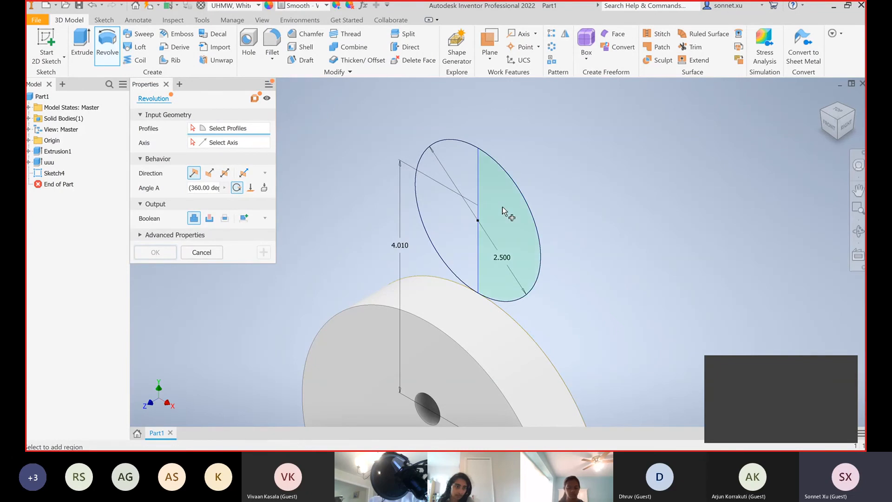
{"action": "left_click", "coordinate": [455, 168]}
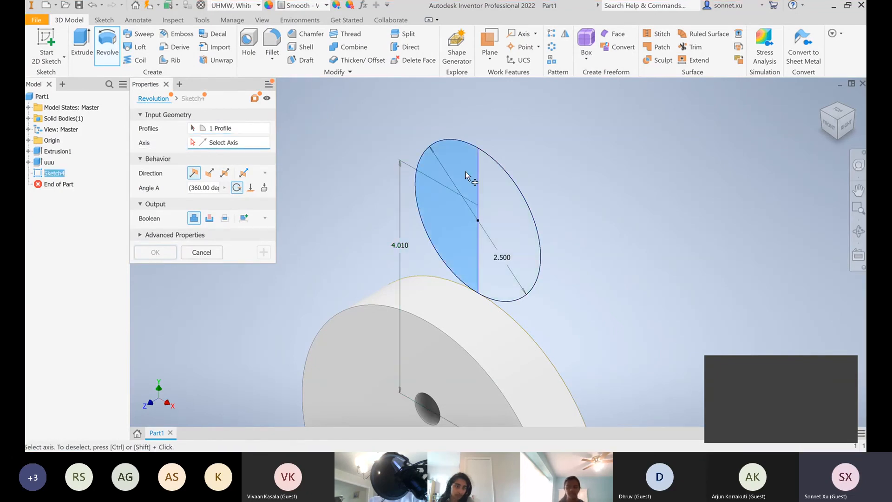
{"action": "left_click", "coordinate": [478, 177]}
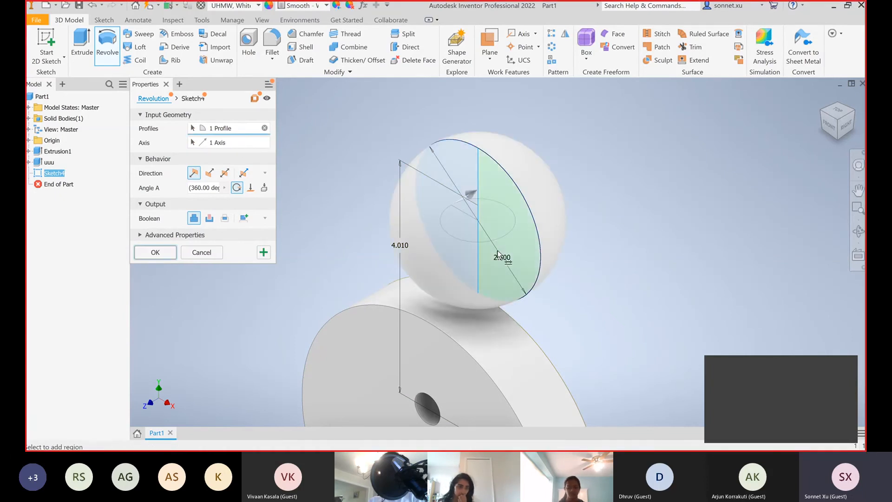
{"action": "scroll", "coordinate": [513, 308], "scroll_direction": "up", "scroll_amount": 3}
{"action": "scroll", "coordinate": [514, 309], "scroll_direction": "down", "scroll_amount": 3}
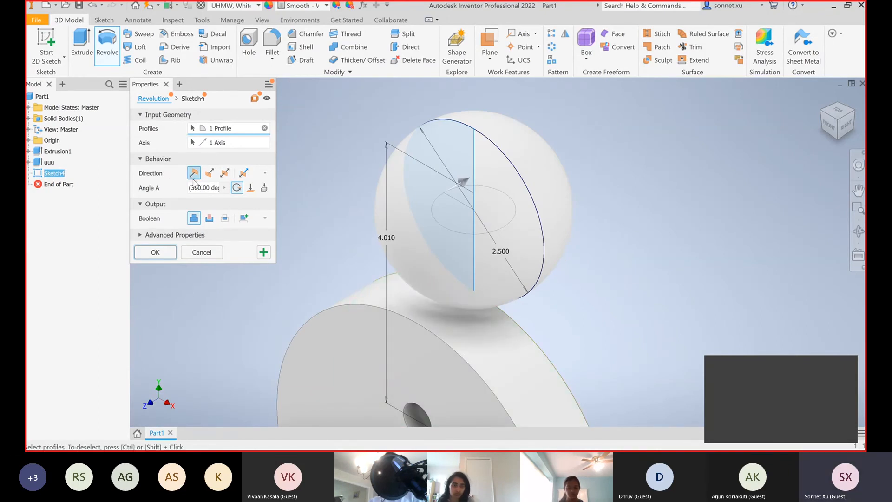
Try a 180 deg revolve angle, and create the sphere as a full 360 deg revolution instead
{"action": "left_click", "coordinate": [208, 188]}
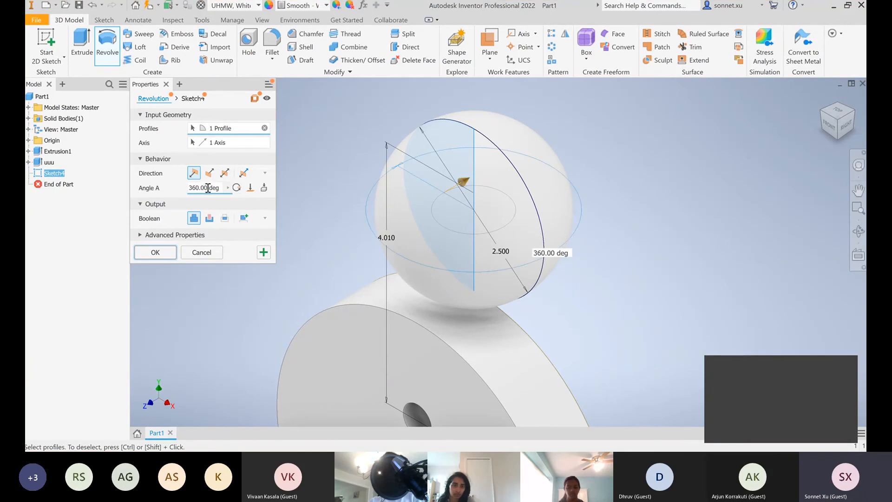
{"action": "type", "text": "180"}
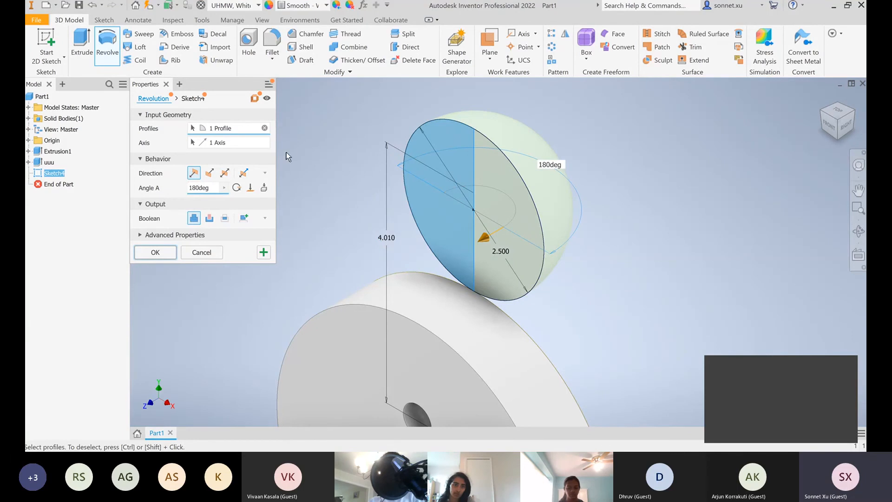
{"action": "left_click", "coordinate": [240, 188]}
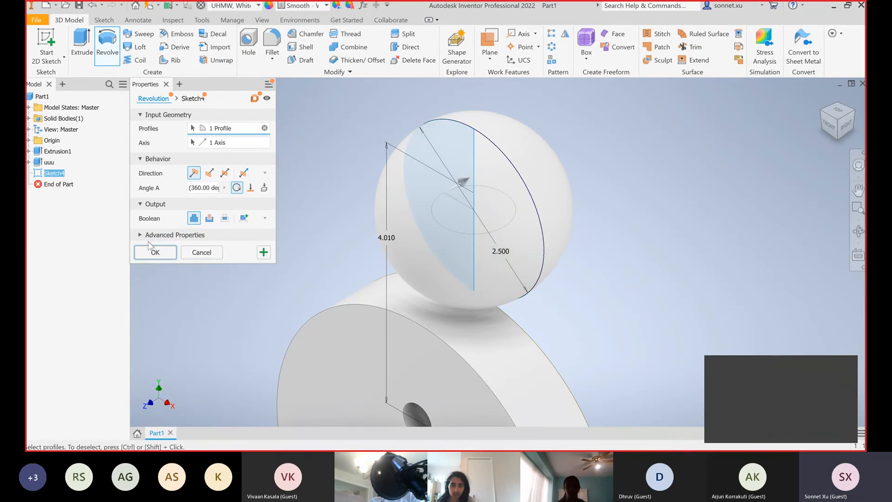
{"action": "left_click", "coordinate": [154, 256]}
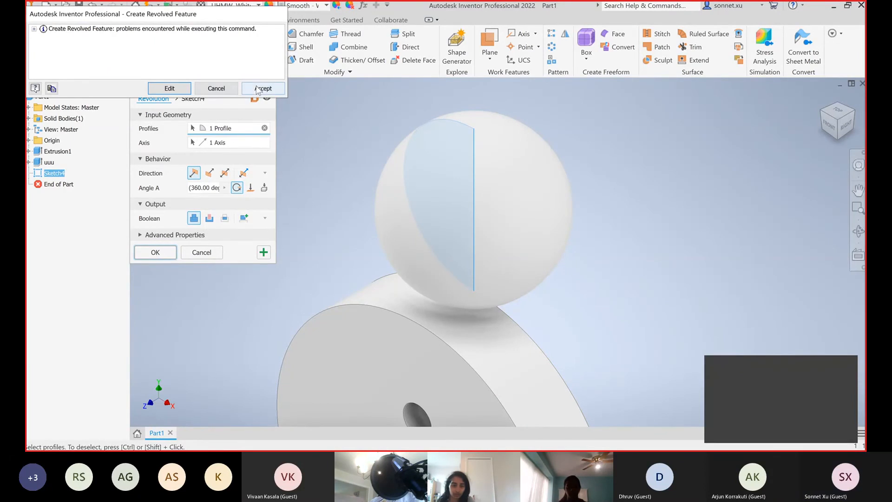
{"action": "left_click", "coordinate": [261, 87]}
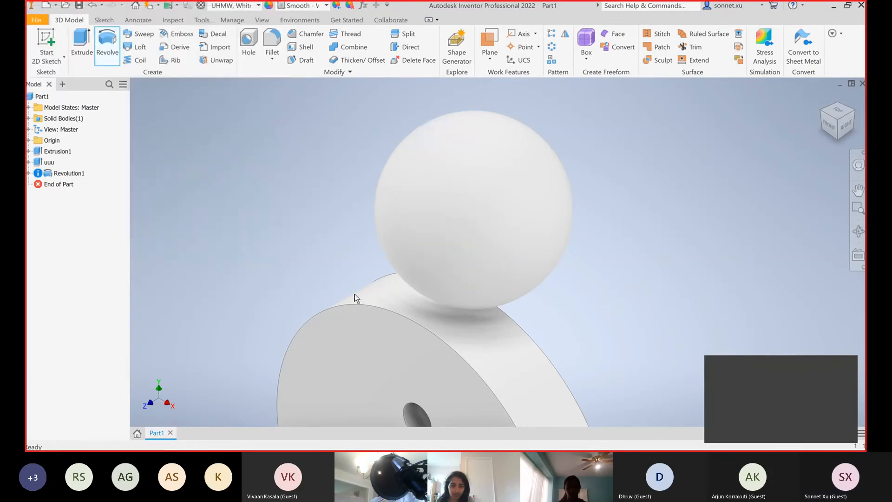
Delete the revolved sphere feature while keeping its sketch
{"action": "right_click", "coordinate": [78, 173]}
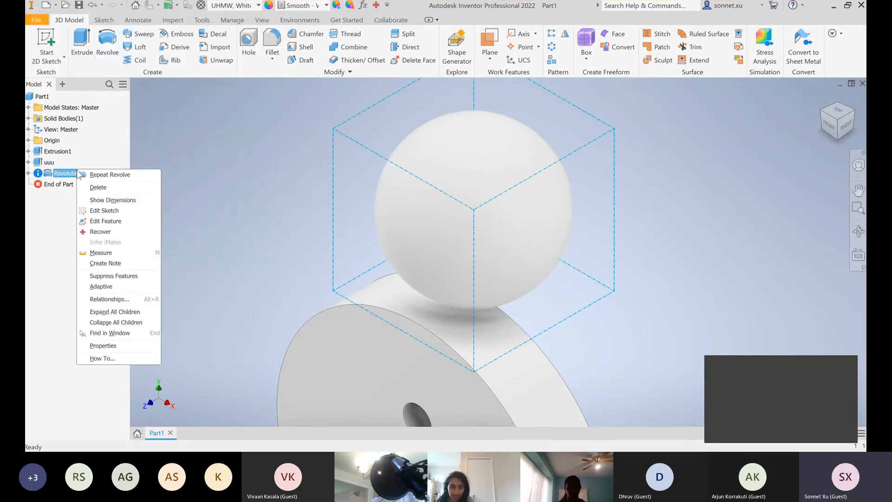
{"action": "left_click", "coordinate": [98, 188]}
{"action": "left_click", "coordinate": [153, 136]}
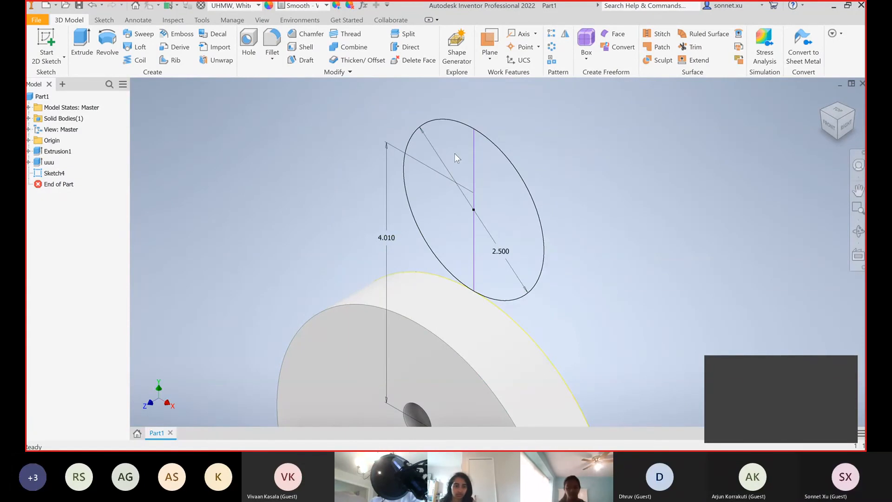
Revolve the circle's right half a full 360 deg about the vertical line in the flipped direction, and accept the sphere
{"action": "left_click", "coordinate": [108, 44]}
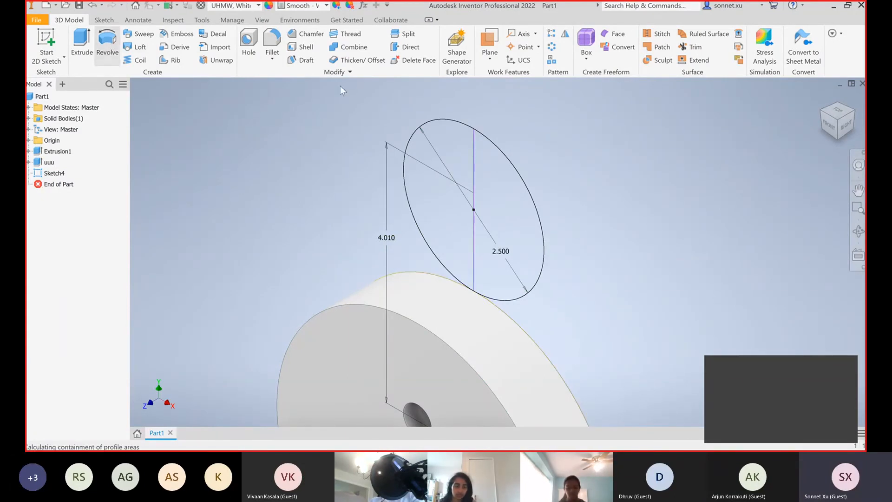
{"action": "left_click", "coordinate": [495, 172]}
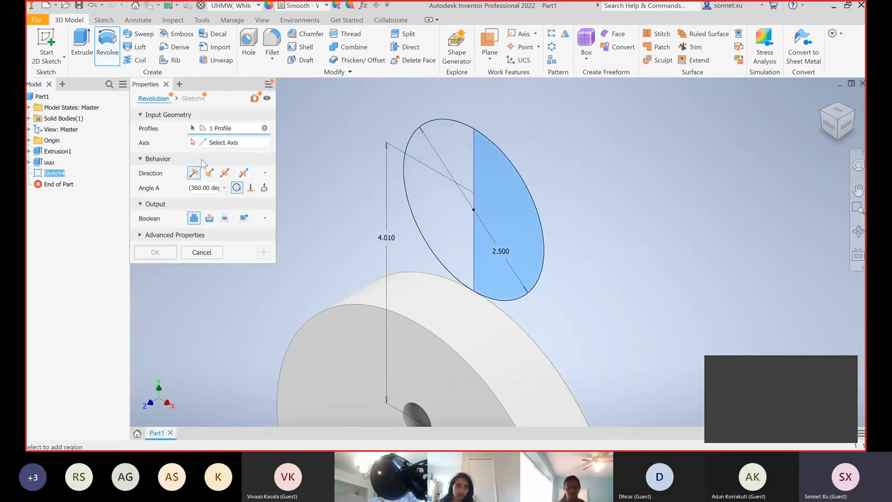
{"action": "left_click", "coordinate": [473, 172]}
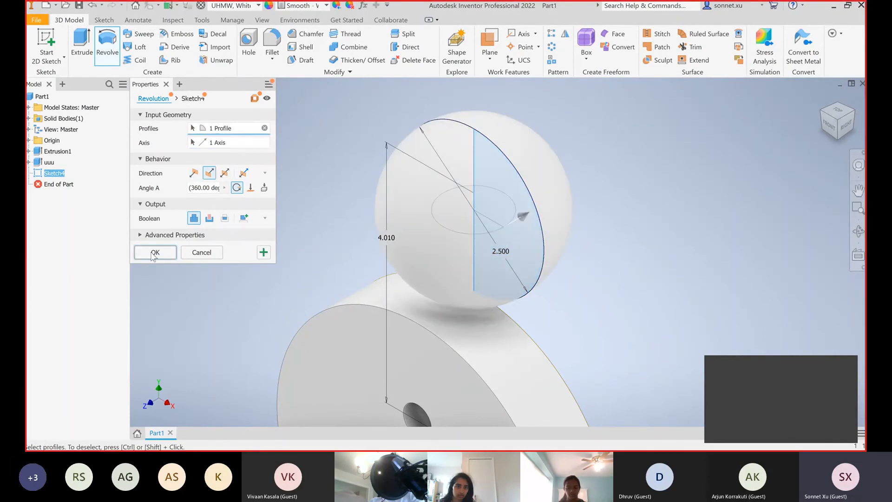
{"action": "left_click", "coordinate": [154, 253]}
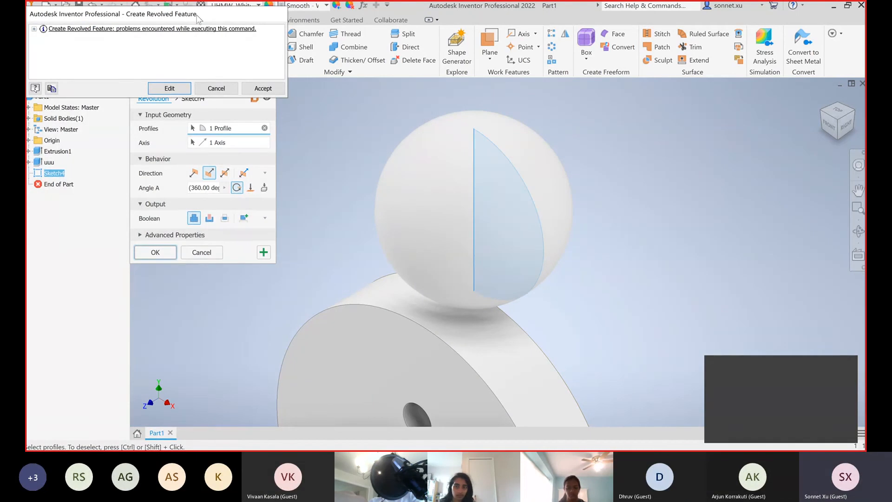
{"action": "left_click", "coordinate": [262, 89]}
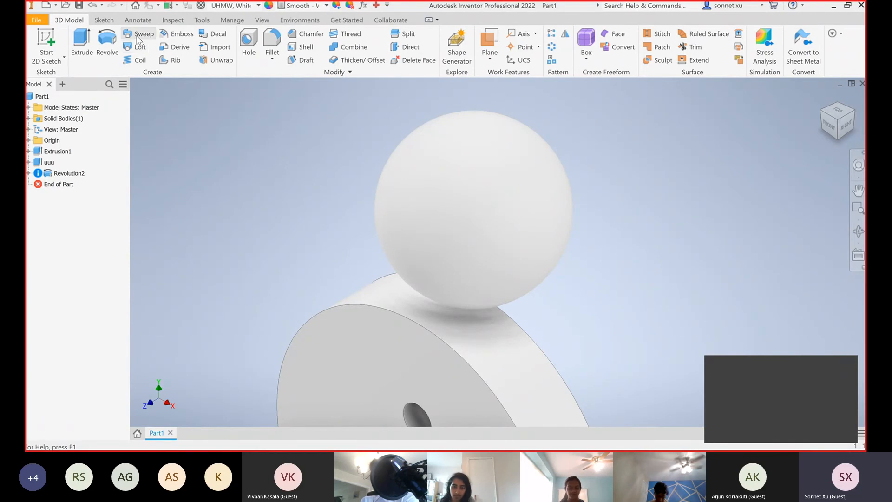
{"action": "scroll", "coordinate": [196, 135], "scroll_direction": "down", "scroll_amount": 3}
{"action": "scroll", "coordinate": [196, 135], "scroll_direction": "up", "scroll_amount": 3}
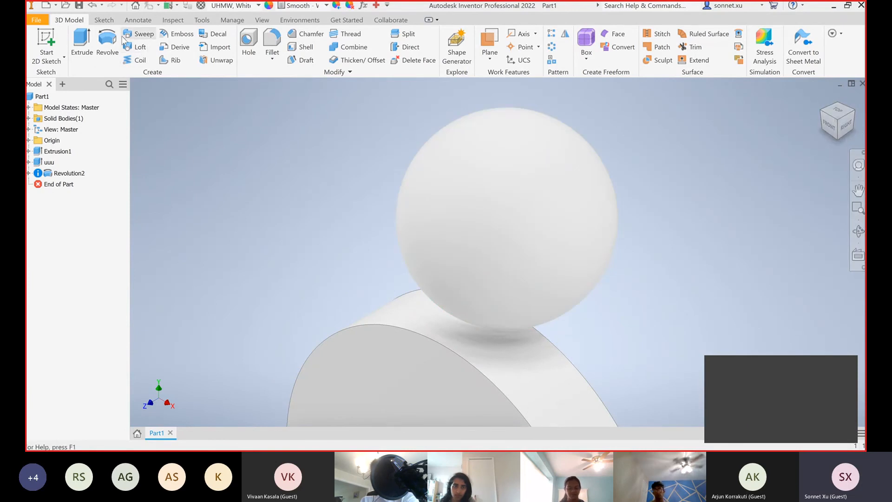
Start a sketch on the disc's front face and project the face's outline into it
{"action": "left_click", "coordinate": [46, 44]}
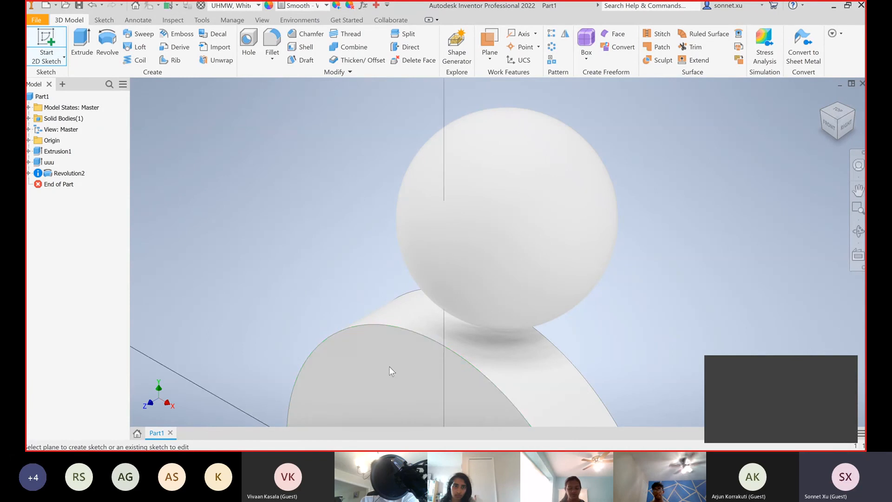
{"action": "left_click", "coordinate": [390, 370]}
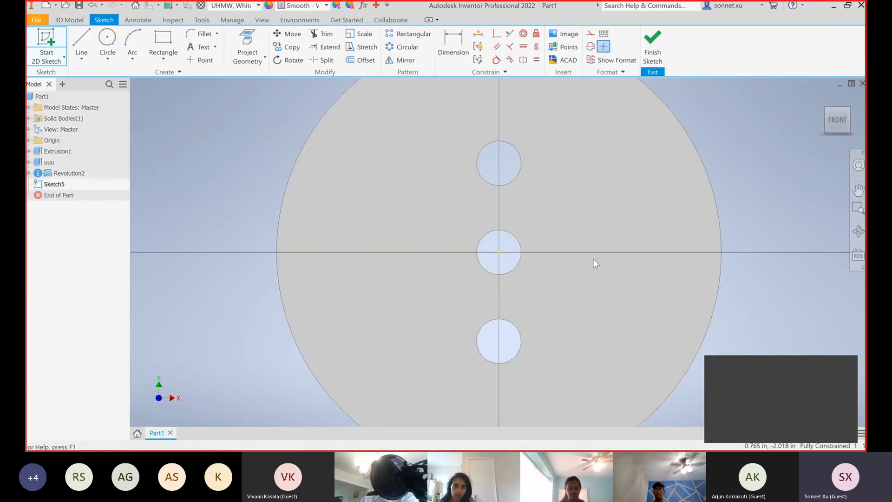
{"action": "left_click", "coordinate": [162, 39]}
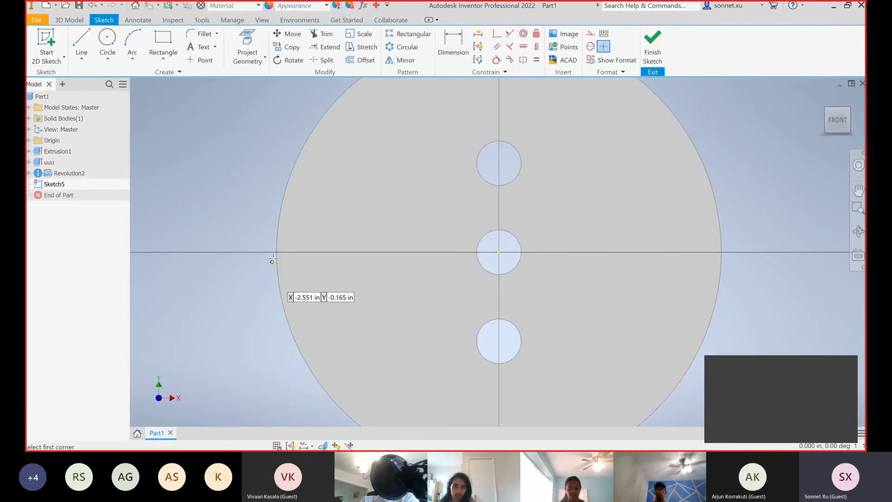
{"action": "left_click", "coordinate": [248, 46]}
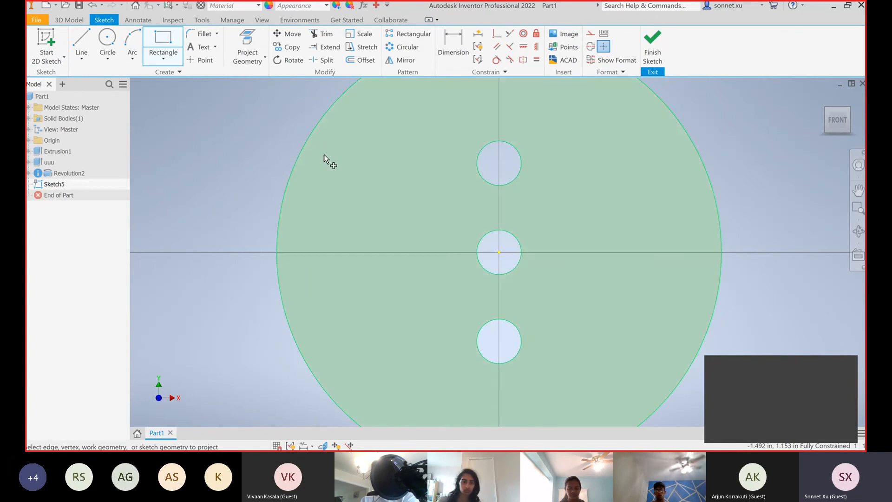
{"action": "left_click", "coordinate": [303, 153]}
Draw a 1 in by 1 in square outside the disc, with its lower inner corner on the rim's left quadrant point
{"action": "left_click", "coordinate": [178, 43]}
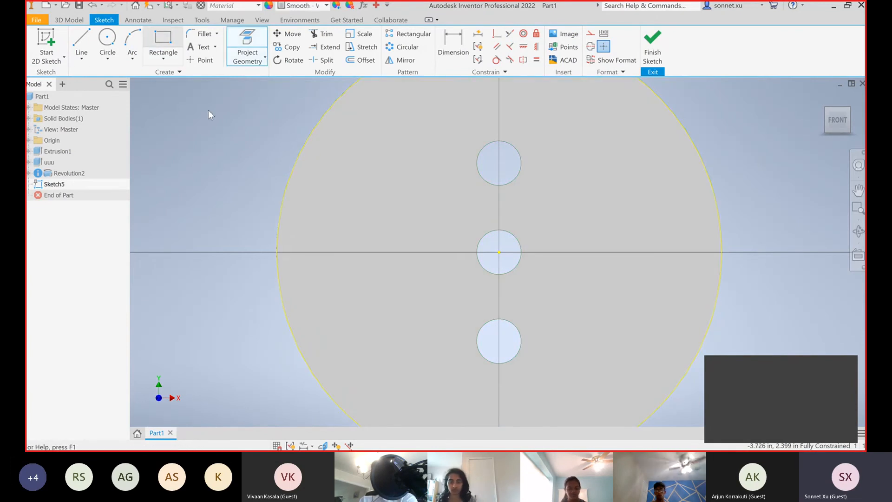
{"action": "left_click", "coordinate": [277, 252]}
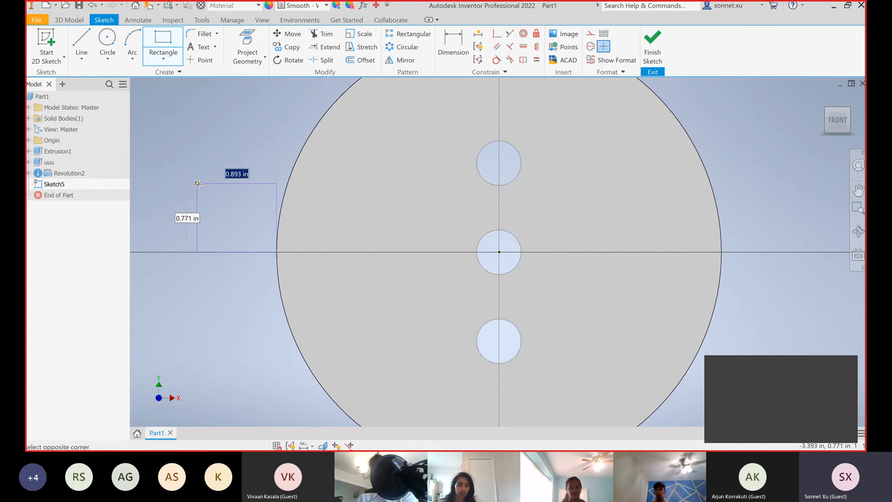
{"action": "type", "text": "1"}
{"action": "key", "text": "Tab"}
{"action": "type", "text": "1"}
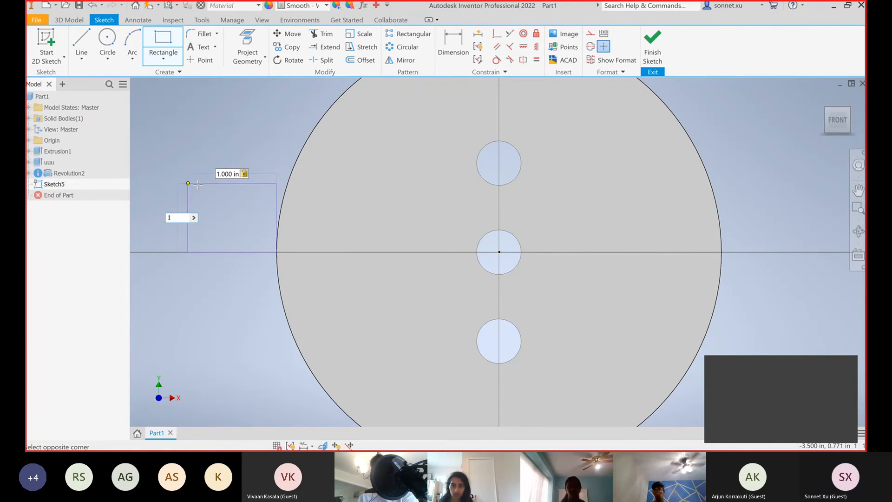
{"action": "key", "text": "Return"}
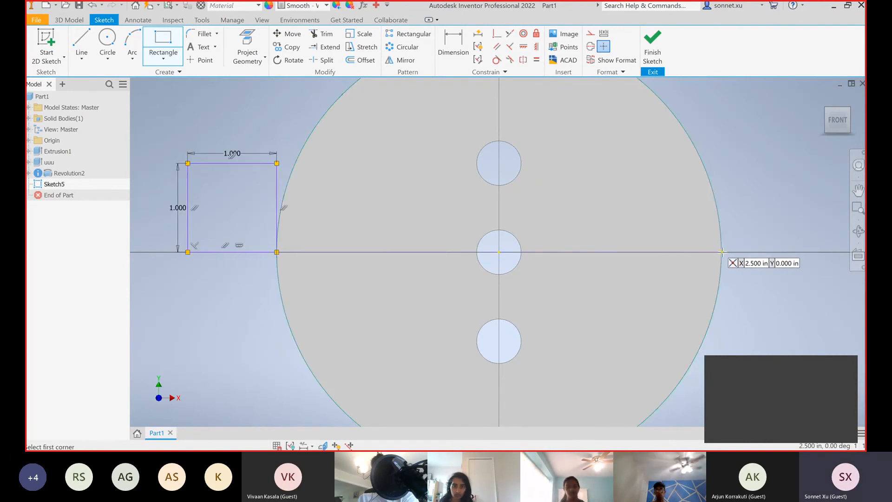
Draw a matching 1 in by 1 in square outside the disc from the rim's right quadrant point
{"action": "left_click", "coordinate": [722, 251]}
{"action": "type", "text": "1"}
{"action": "key", "text": "Tab"}
{"action": "type", "text": "1"}
{"action": "key", "text": "Return"}
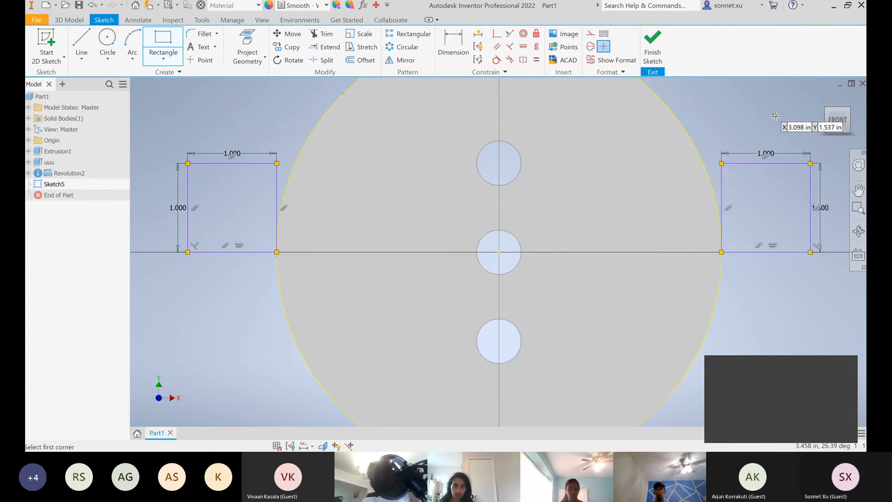
{"action": "key", "text": "Escape"}
Slide the two squares along the rim to just above the disc's horizontal centreline, and finish the sketch
{"action": "mouse_move", "coordinate": [765, 164]}
{"action": "left_mouse_down"}
{"action": "mouse_move", "coordinate": [802, 218]}
{"action": "mouse_move", "coordinate": [789, 231]}
{"action": "mouse_move", "coordinate": [820, 178]}
{"action": "mouse_move", "coordinate": [825, 211]}
{"action": "mouse_move", "coordinate": [747, 262]}
{"action": "mouse_move", "coordinate": [796, 172]}
{"action": "mouse_move", "coordinate": [797, 114]}
{"action": "mouse_move", "coordinate": [790, 118]}
{"action": "left_mouse_up"}
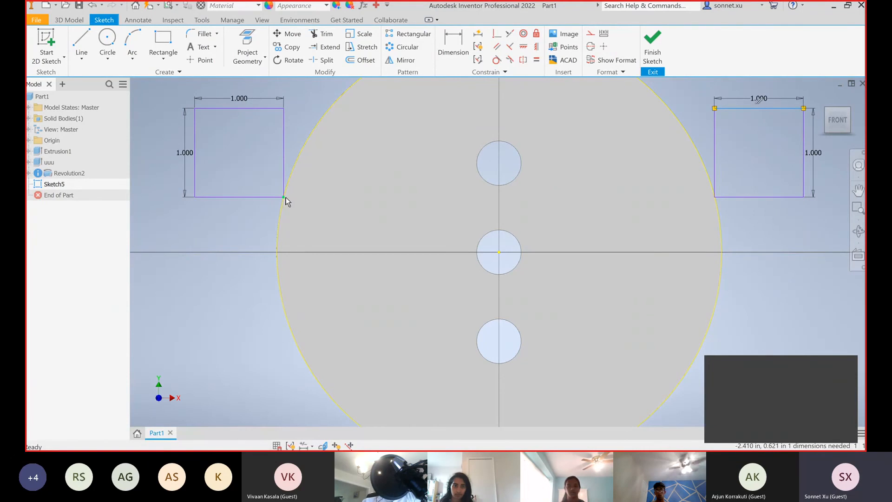
{"action": "left_click_drag", "start_coordinate": [271, 197], "coordinate": [255, 238]}
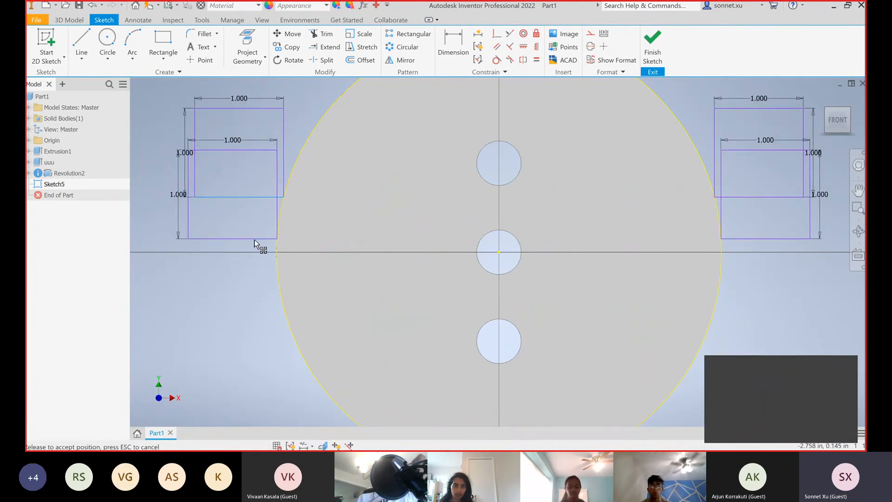
{"action": "left_click", "coordinate": [652, 53]}
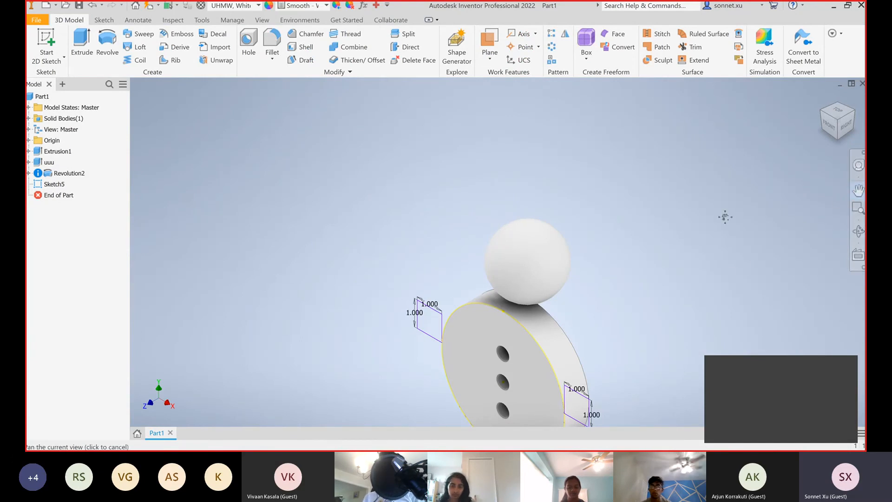
{"action": "left_click_drag", "start_coordinate": [725, 277], "coordinate": [703, 186]}
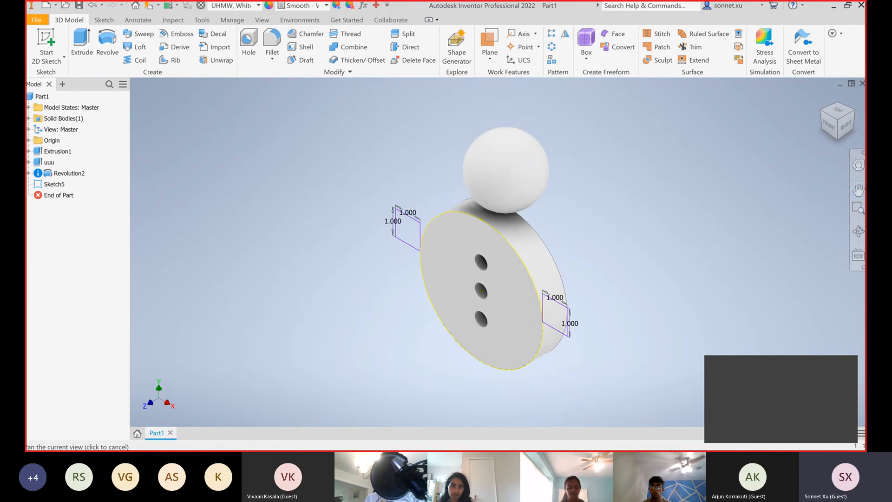
{"action": "key", "text": "Escape"}
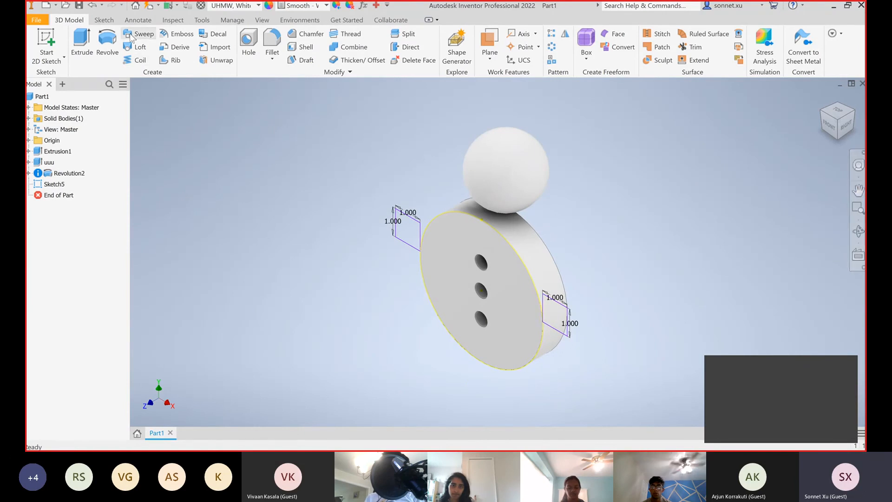
{"action": "left_click", "coordinate": [409, 237]}
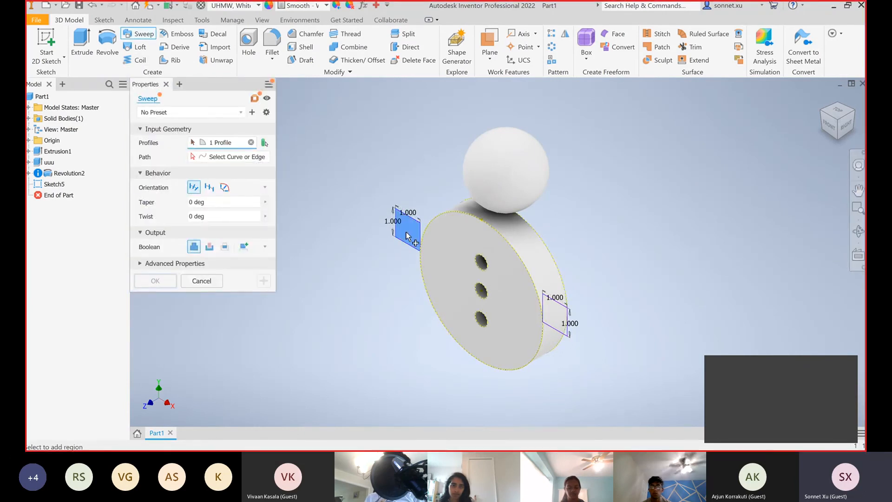
{"action": "left_click", "coordinate": [188, 281]}
{"action": "left_click", "coordinate": [136, 47]}
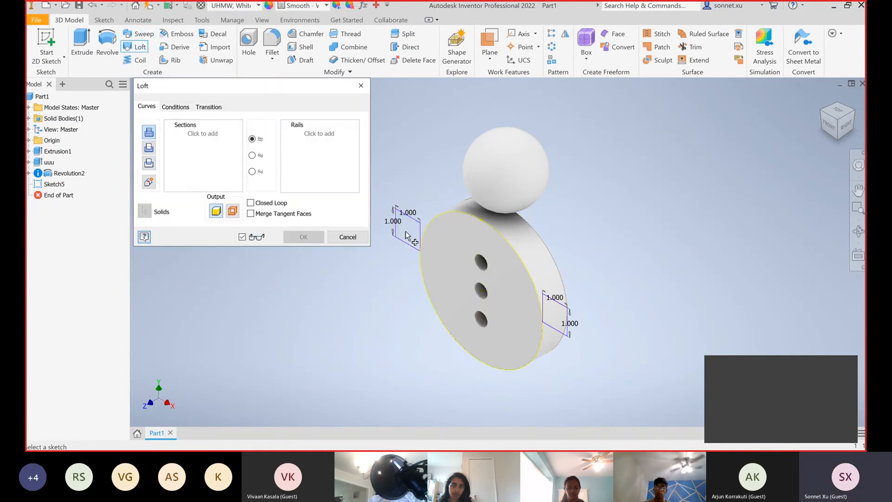
{"action": "left_click", "coordinate": [408, 216]}
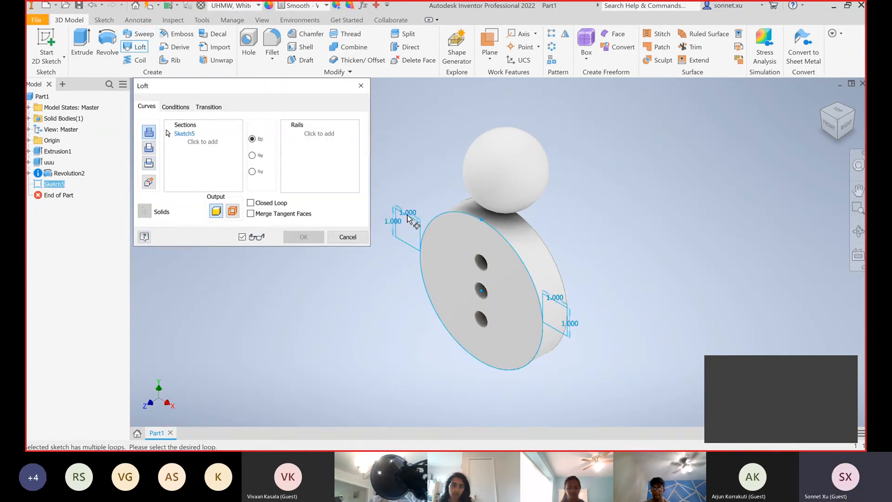
{"action": "left_click", "coordinate": [351, 234]}
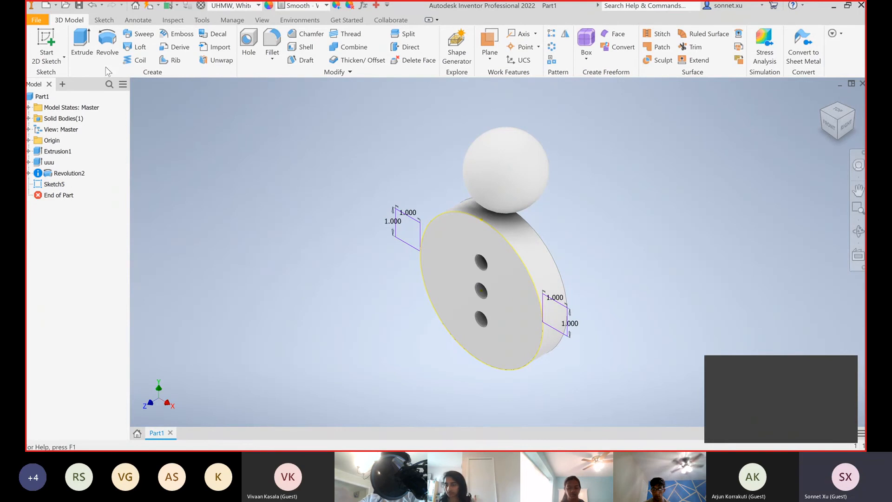
{"action": "left_click", "coordinate": [137, 34]}
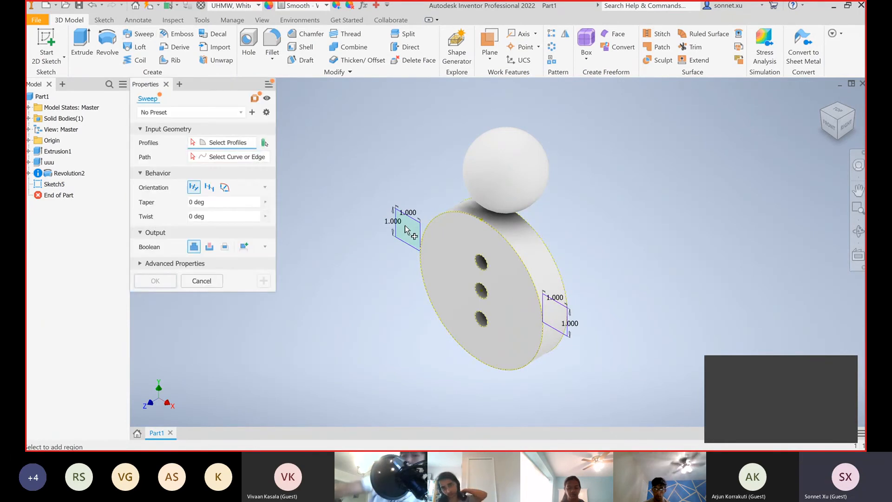
{"action": "left_click", "coordinate": [407, 230]}
{"action": "scroll", "coordinate": [408, 230], "scroll_direction": "up", "scroll_amount": 5}
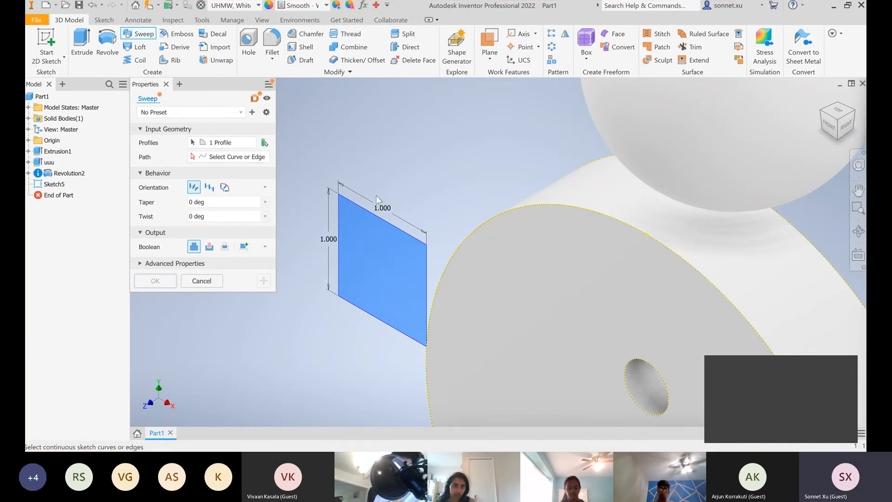
{"action": "scroll", "coordinate": [417, 224], "scroll_direction": "up", "scroll_amount": 3}
{"action": "scroll", "coordinate": [417, 224], "scroll_direction": "down", "scroll_amount": 5}
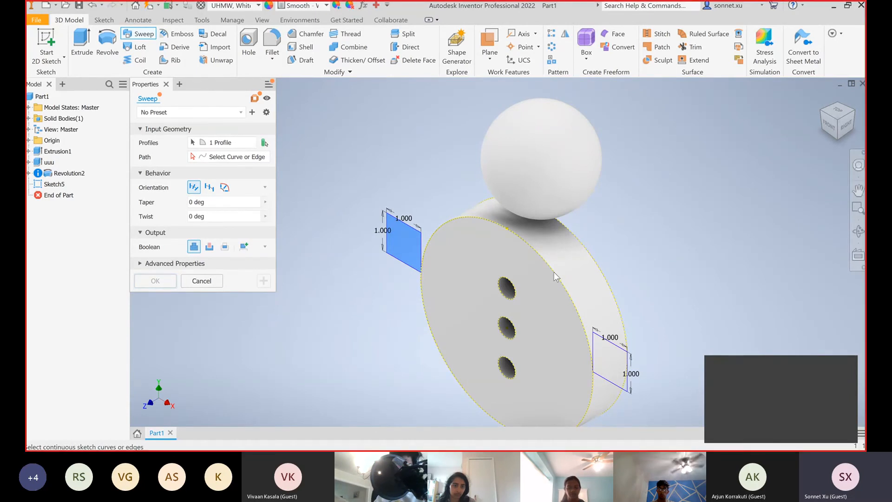
{"action": "left_click", "coordinate": [201, 280]}
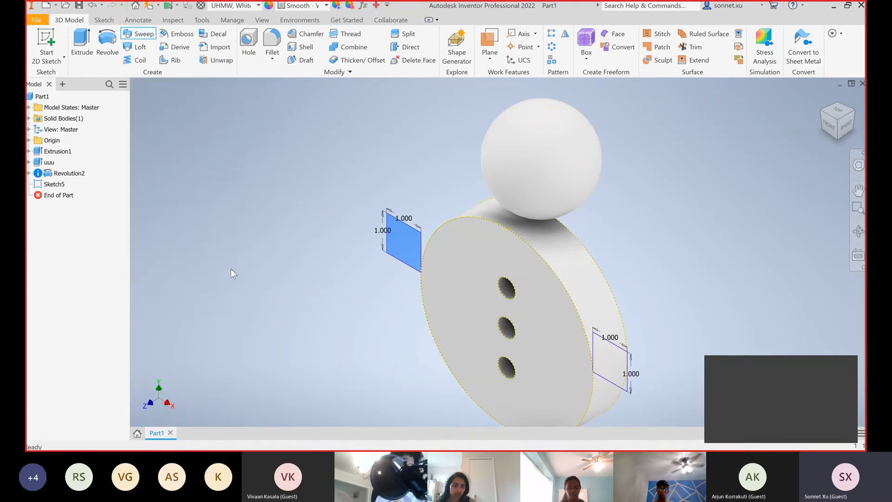
{"action": "left_click", "coordinate": [51, 42]}
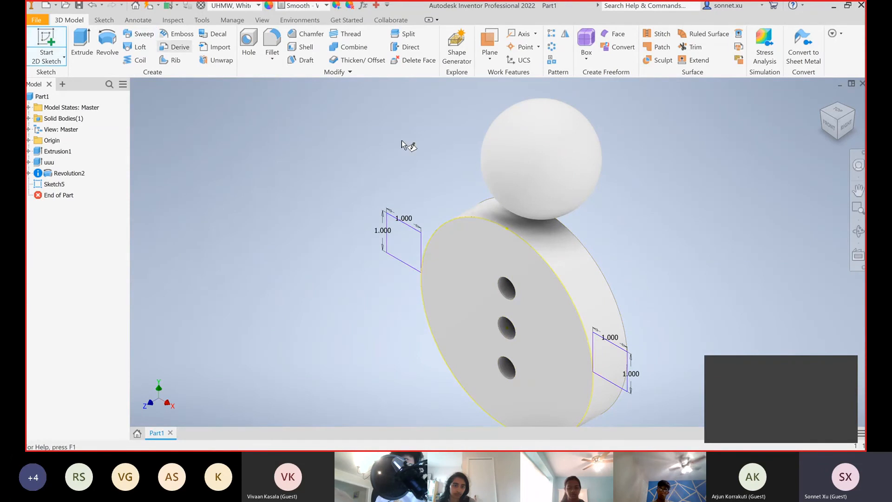
{"action": "left_click", "coordinate": [411, 228]}
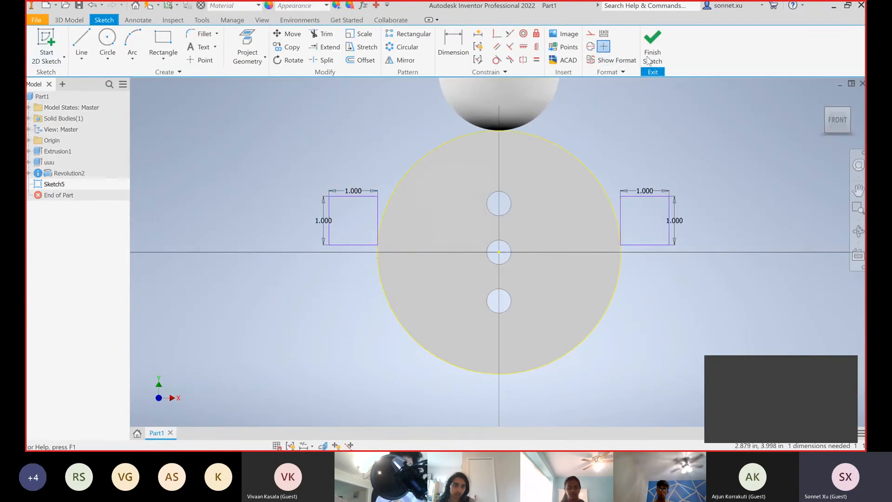
{"action": "left_click", "coordinate": [648, 59]}
{"action": "mouse_move", "coordinate": [832, 119]}
{"action": "left_mouse_down"}
{"action": "mouse_move", "coordinate": [813, 153]}
{"action": "mouse_move", "coordinate": [823, 166]}
{"action": "left_mouse_up"}
{"action": "left_click", "coordinate": [831, 123]}
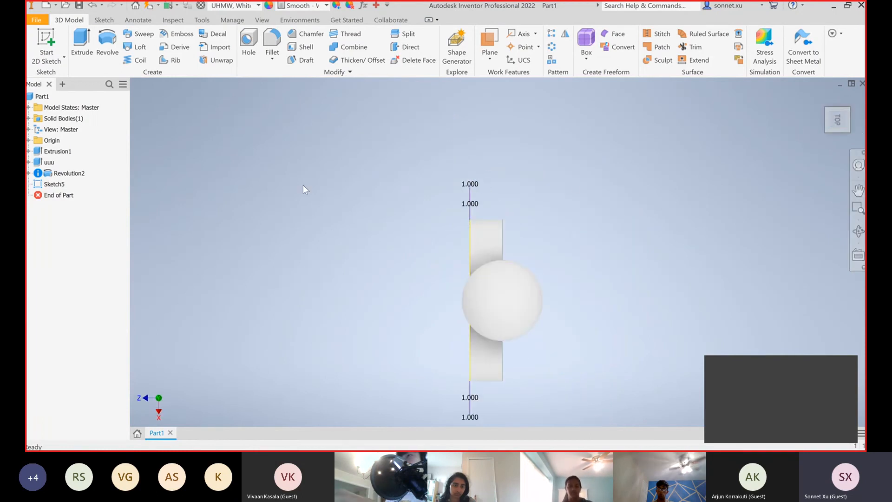
{"action": "left_click", "coordinate": [48, 39]}
{"action": "left_click", "coordinate": [470, 214]}
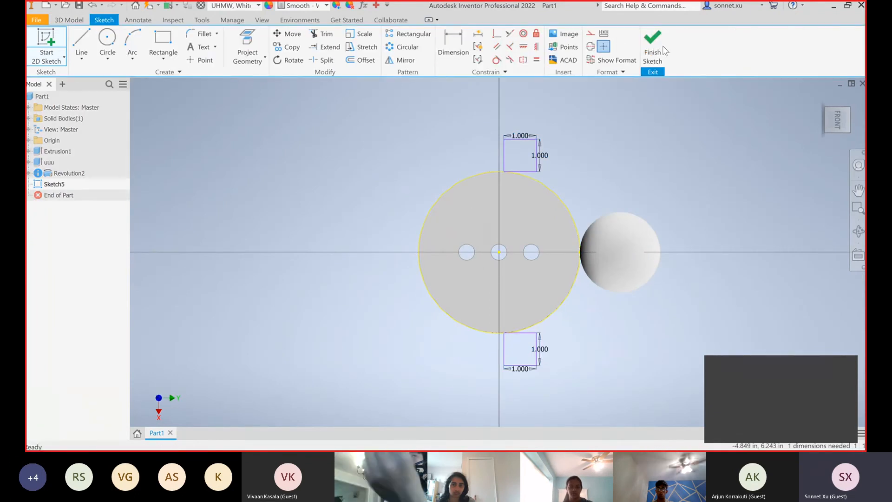
{"action": "left_click", "coordinate": [663, 49]}
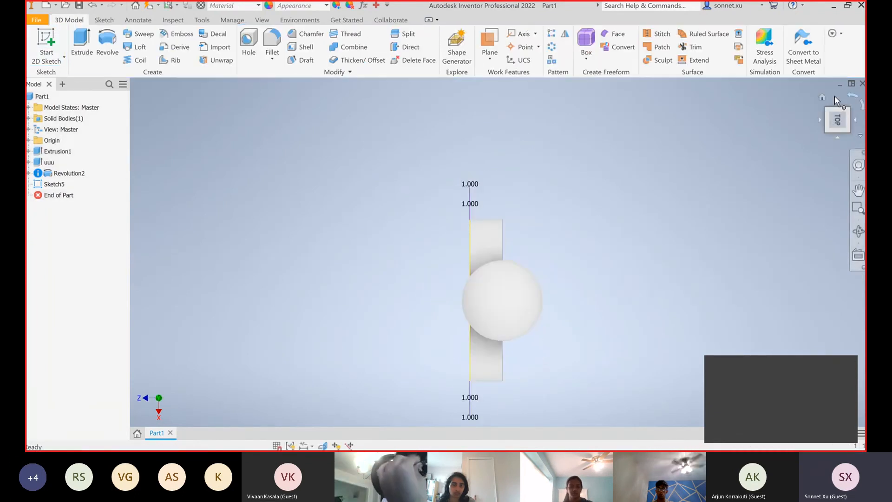
{"action": "left_click", "coordinate": [821, 97]}
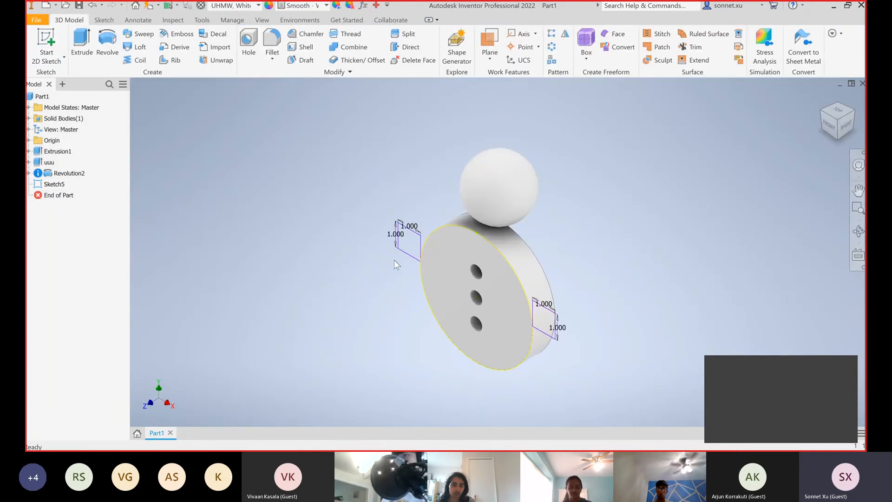
{"action": "scroll", "coordinate": [393, 261], "scroll_direction": "up", "scroll_amount": 5}
{"action": "scroll", "coordinate": [411, 275], "scroll_direction": "down", "scroll_amount": 4}
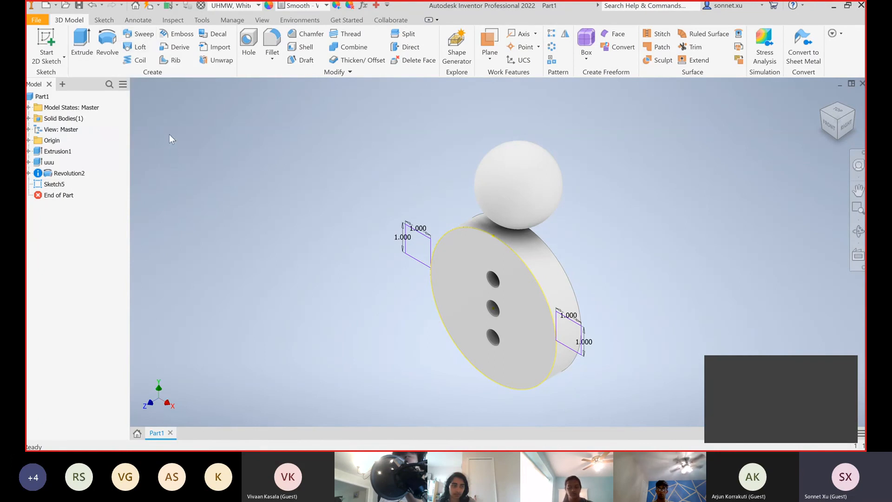
Try to fillet the disc's front and back rim edges at 0.125 in with Roll Along Sharp Edges turned off
{"action": "left_click", "coordinate": [272, 40]}
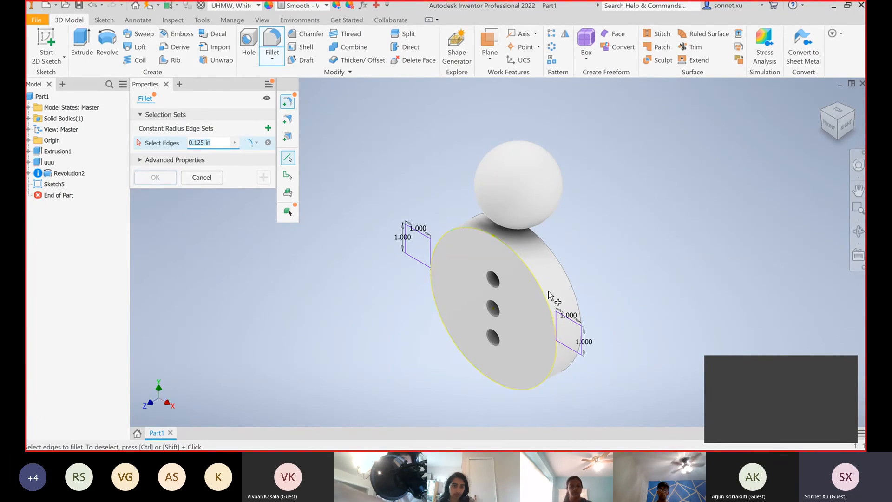
{"action": "scroll", "coordinate": [548, 304], "scroll_direction": "down", "scroll_amount": 5}
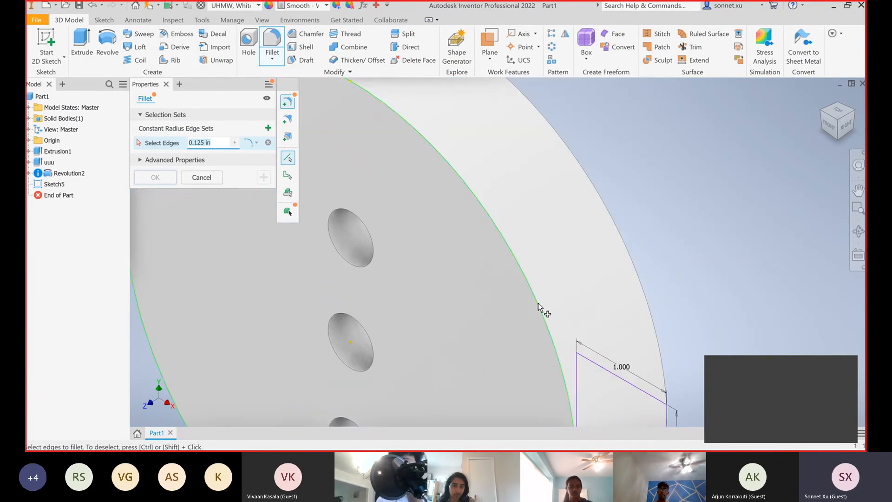
{"action": "left_click", "coordinate": [445, 164]}
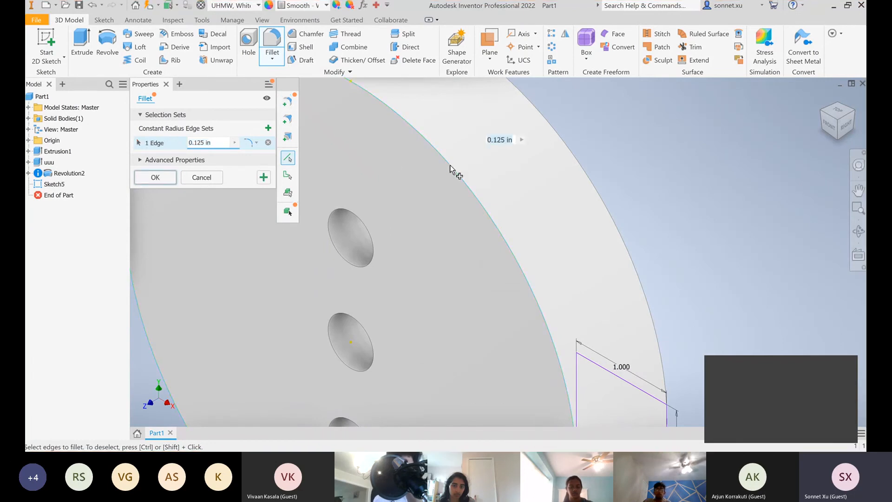
{"action": "left_click", "coordinate": [575, 158]}
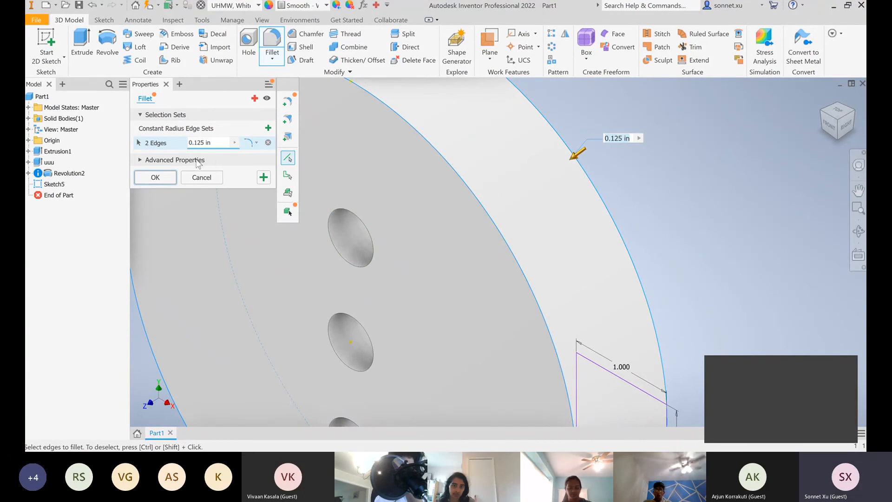
{"action": "left_click", "coordinate": [176, 160]}
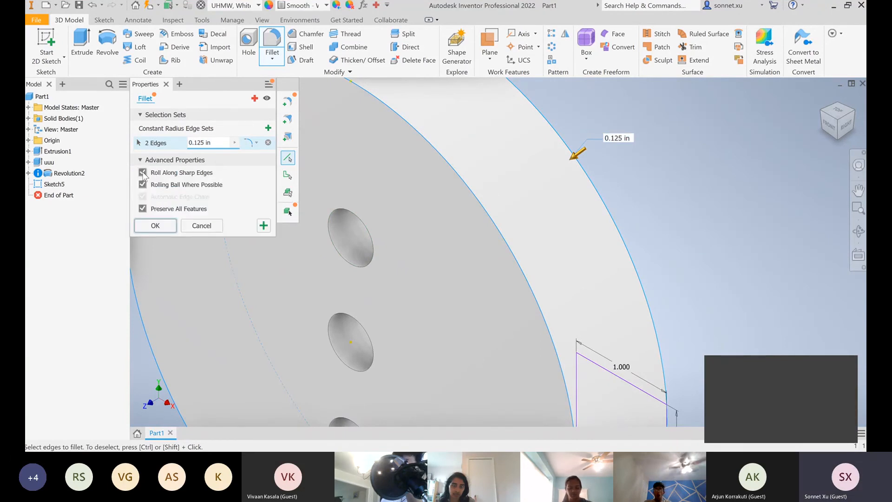
{"action": "left_click", "coordinate": [143, 173]}
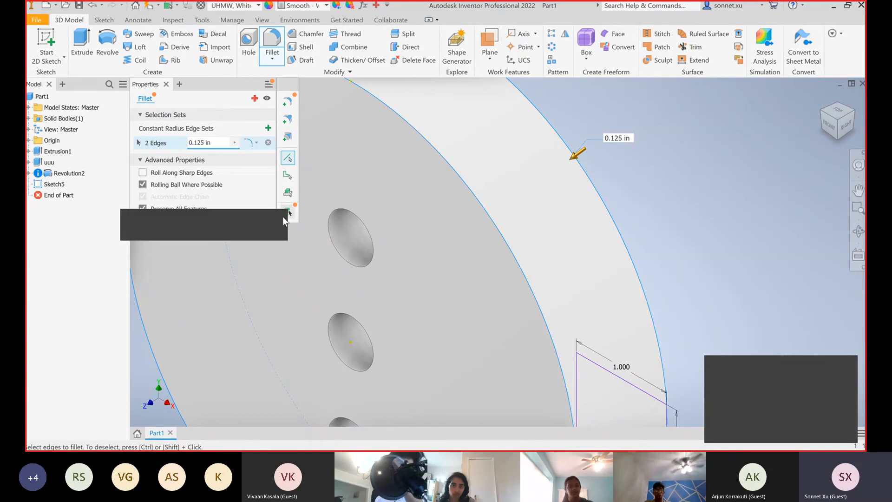
{"action": "left_click", "coordinate": [169, 226]}
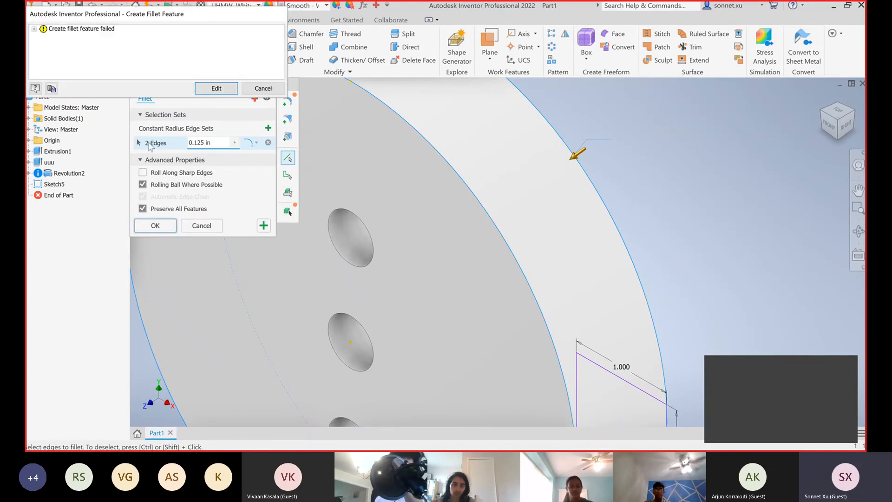
{"action": "left_click", "coordinate": [254, 89]}
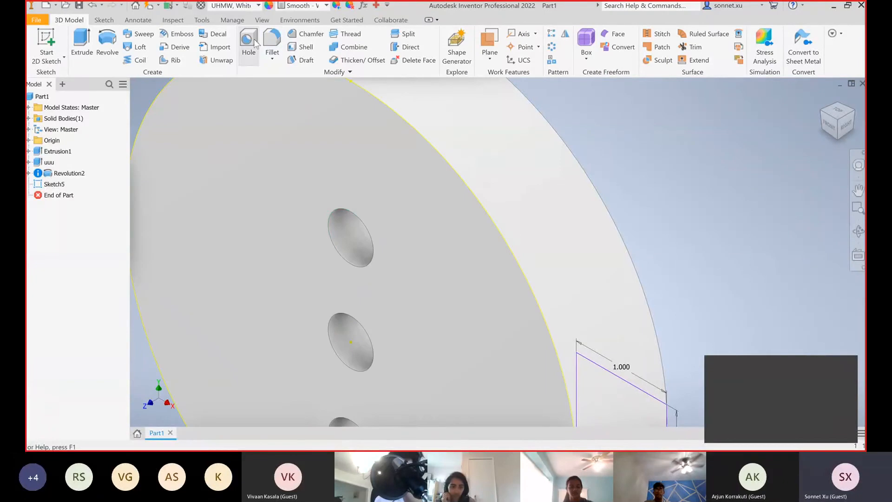
Fillet only the disc's front rim edge with a 0.125 in radius
{"action": "left_click", "coordinate": [405, 124]}
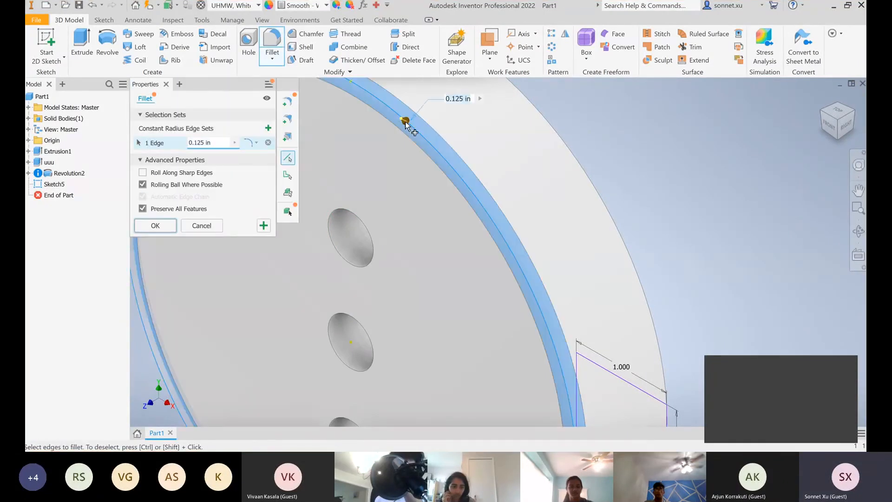
{"action": "left_click", "coordinate": [172, 228]}
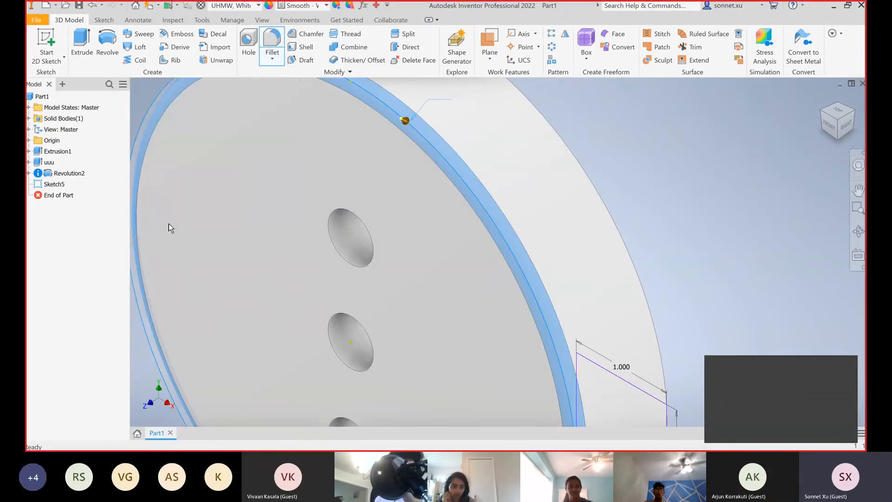
{"action": "scroll", "coordinate": [392, 204], "scroll_direction": "up", "scroll_amount": 3}
{"action": "scroll", "coordinate": [392, 203], "scroll_direction": "down", "scroll_amount": 5}
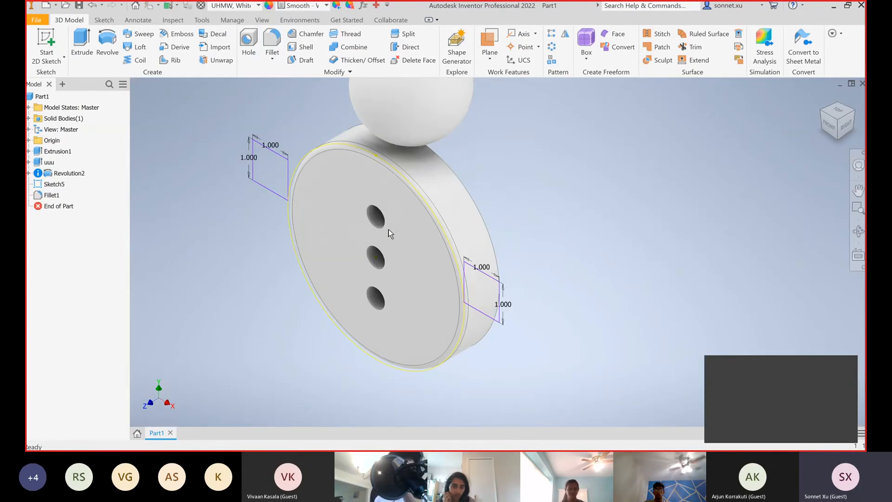
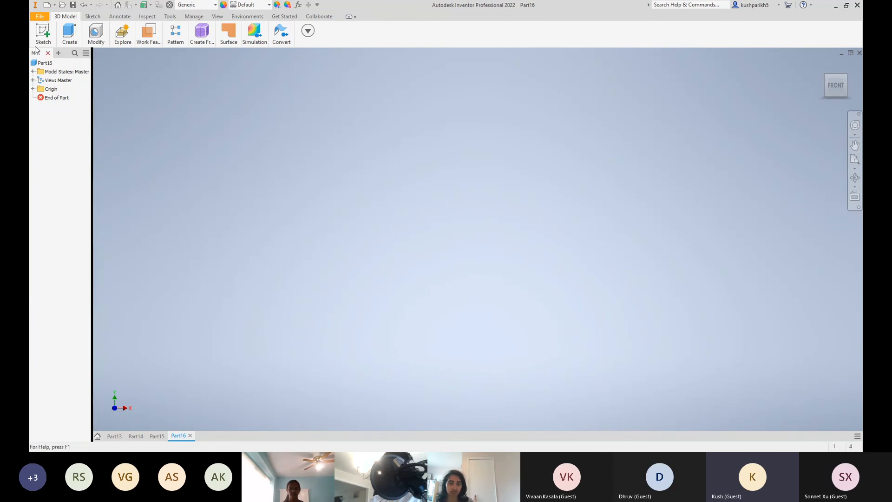
{"action": "mouse_move", "coordinate": [45, 37]}
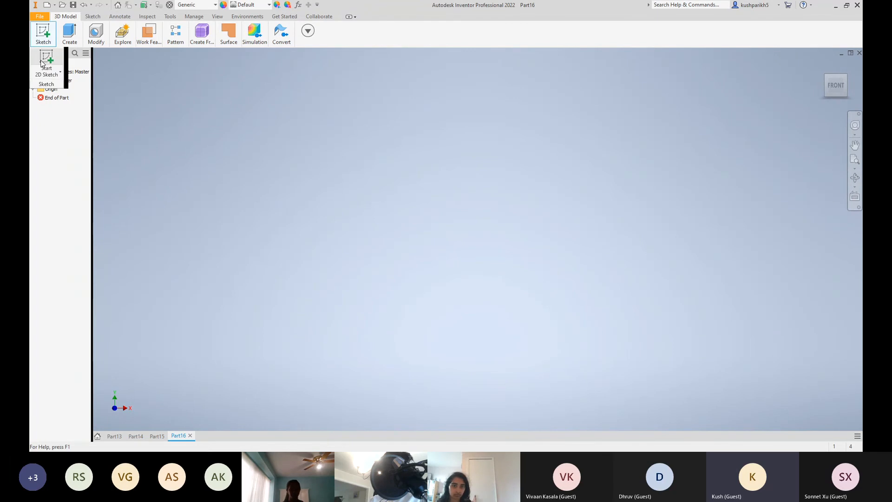
{"action": "left_click", "coordinate": [43, 62]}
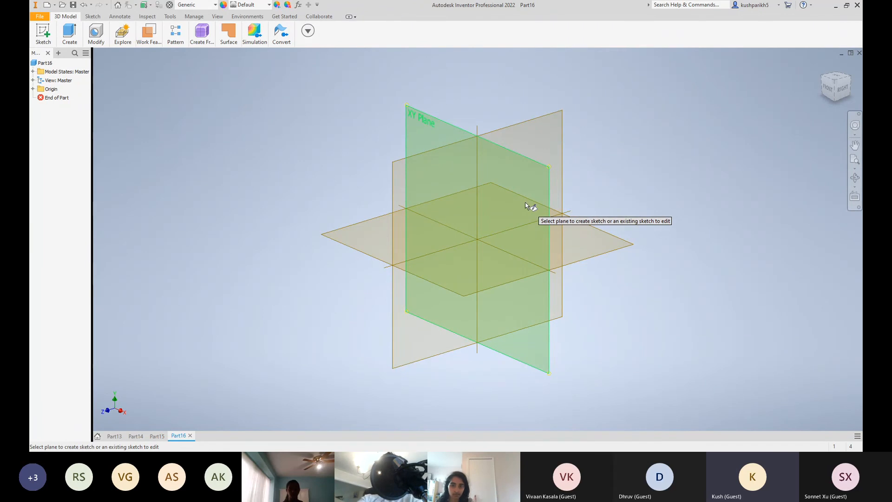
{"action": "mouse_move", "coordinate": [540, 218]}
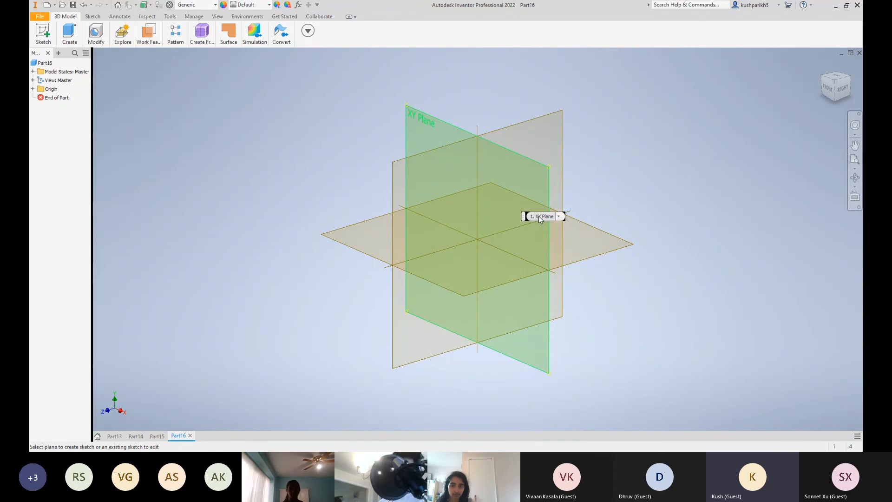
{"action": "left_click", "coordinate": [506, 208]}
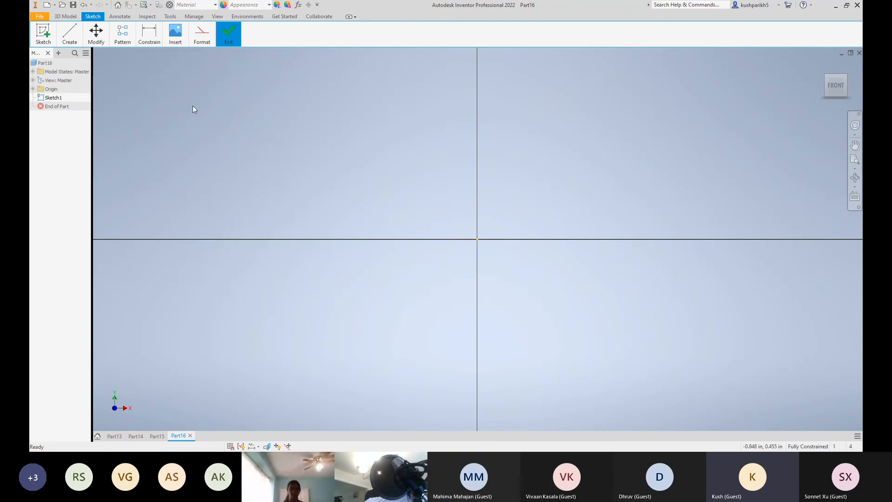
{"action": "left_click", "coordinate": [70, 35]}
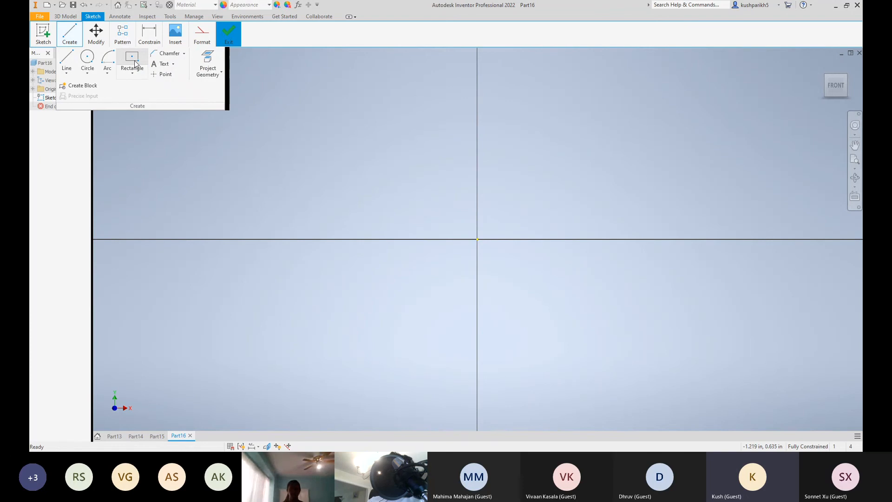
{"action": "left_click", "coordinate": [135, 64]}
{"action": "left_click", "coordinate": [133, 73]}
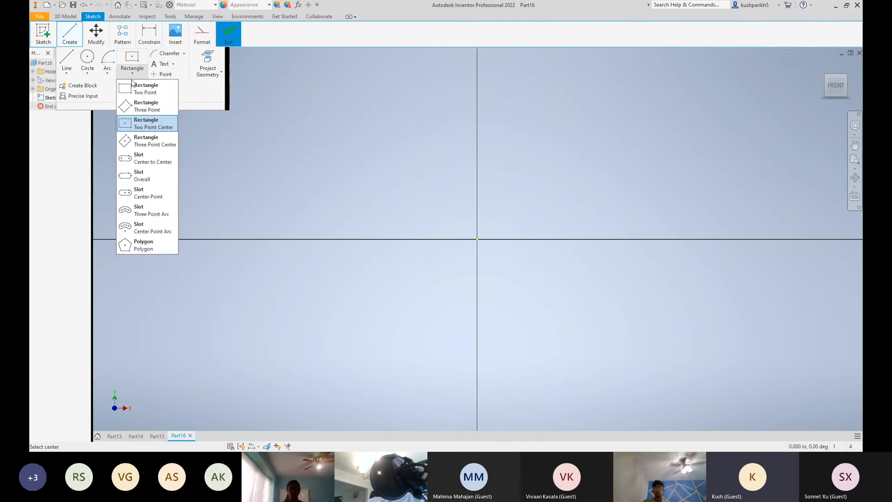
{"action": "left_click", "coordinate": [142, 126]}
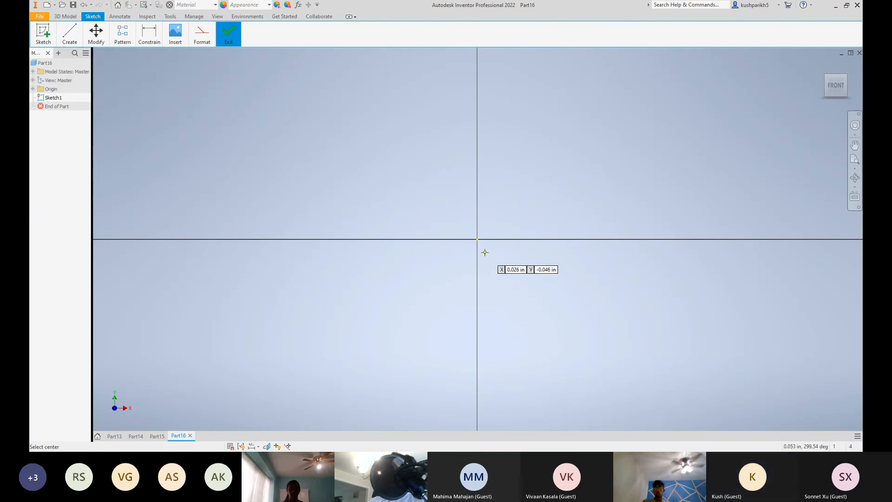
{"action": "key", "text": "Escape"}
{"action": "key", "text": "ctrl+z"}
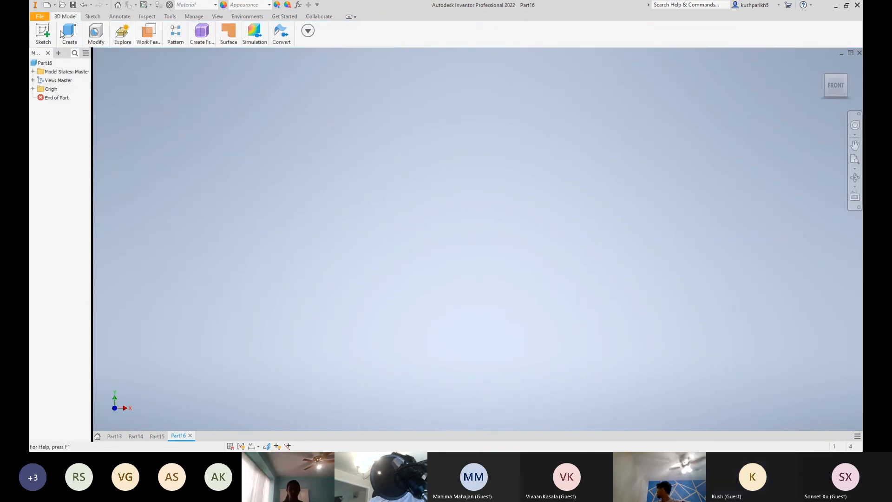
Start a sketch on the XY plane and draw a 0.5 in by 0.5 in centre-point square at the origin
{"action": "left_click", "coordinate": [43, 33]}
{"action": "left_click", "coordinate": [47, 61]}
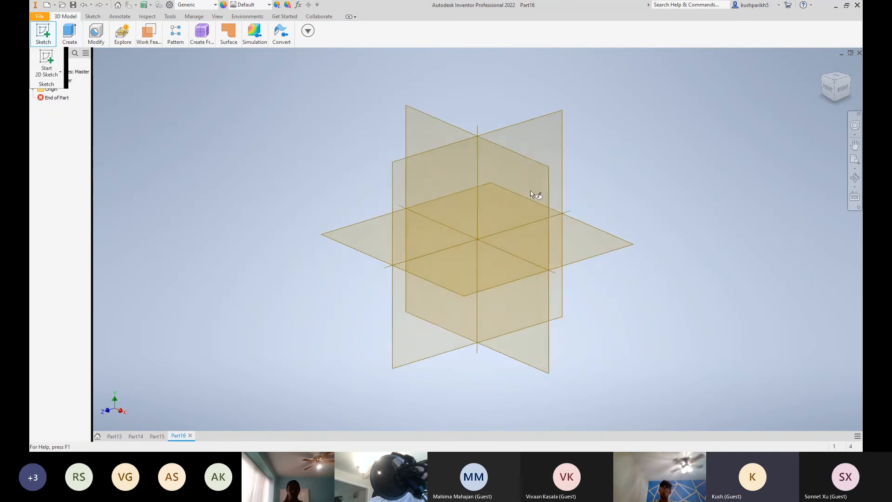
{"action": "left_click", "coordinate": [523, 193]}
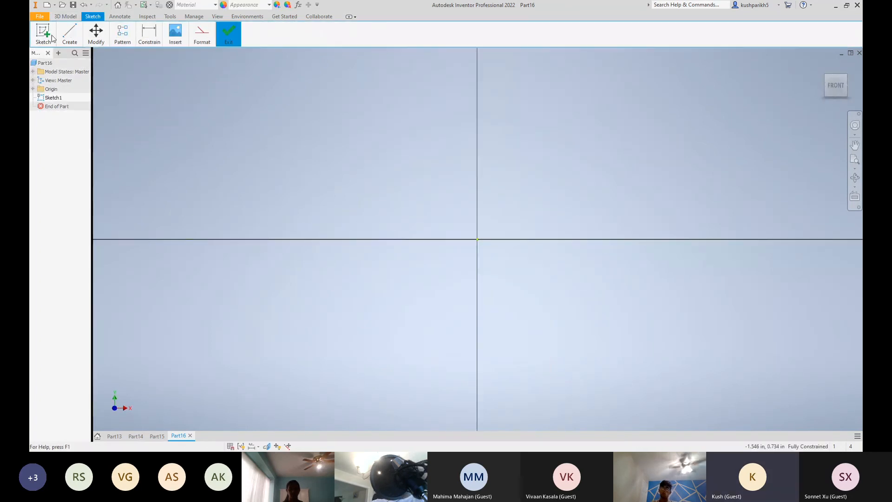
{"action": "mouse_move", "coordinate": [67, 42]}
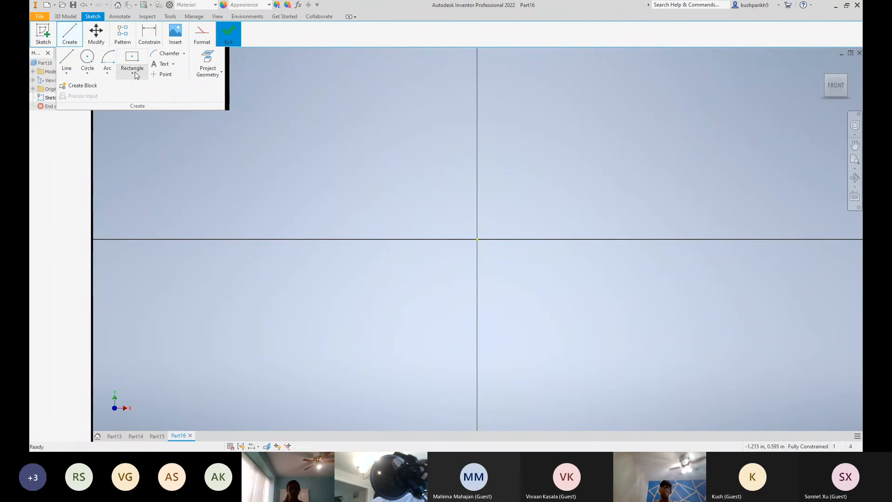
{"action": "left_click", "coordinate": [134, 74]}
{"action": "left_click", "coordinate": [144, 123]}
{"action": "left_click", "coordinate": [477, 239]}
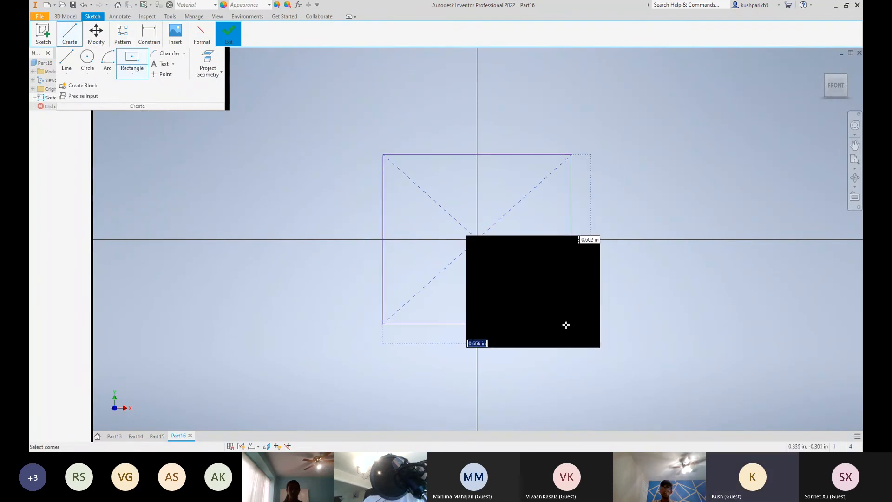
{"action": "type", "text": "0"}
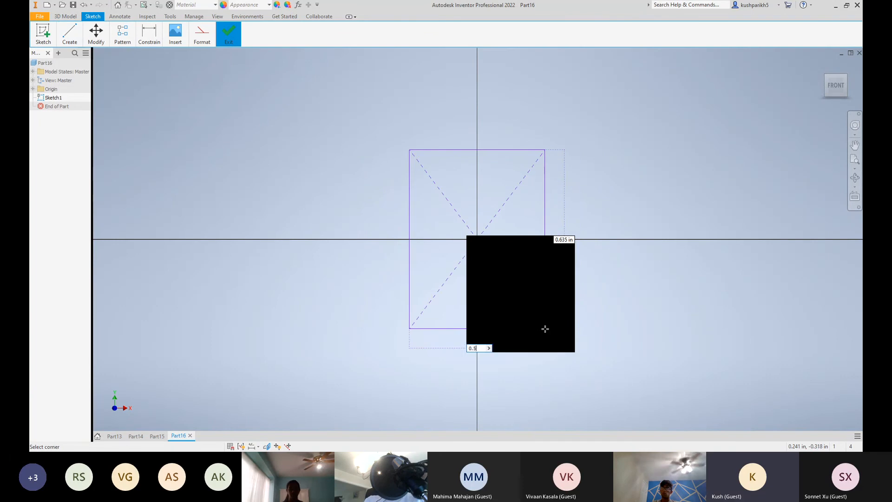
{"action": "type", "text": ".5"}
{"action": "key", "text": "Tab"}
{"action": "type", "text": "0."}
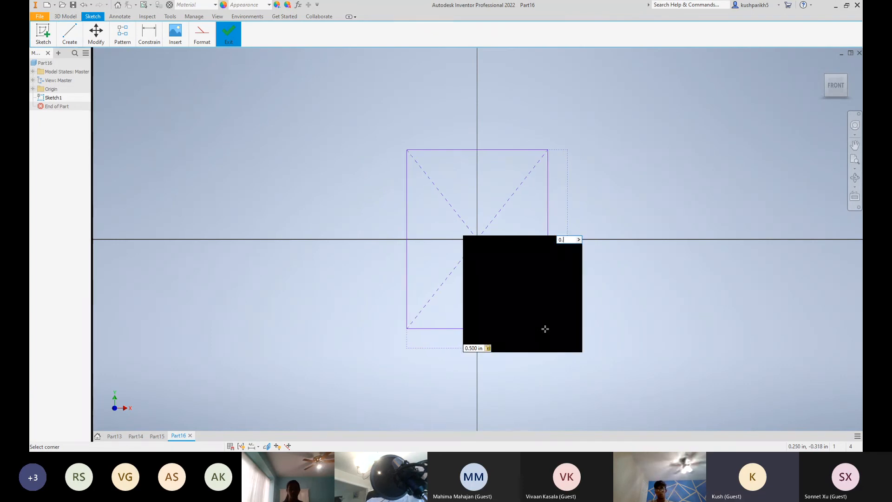
{"action": "type", "text": "2500"}
{"action": "key", "text": "Return"}
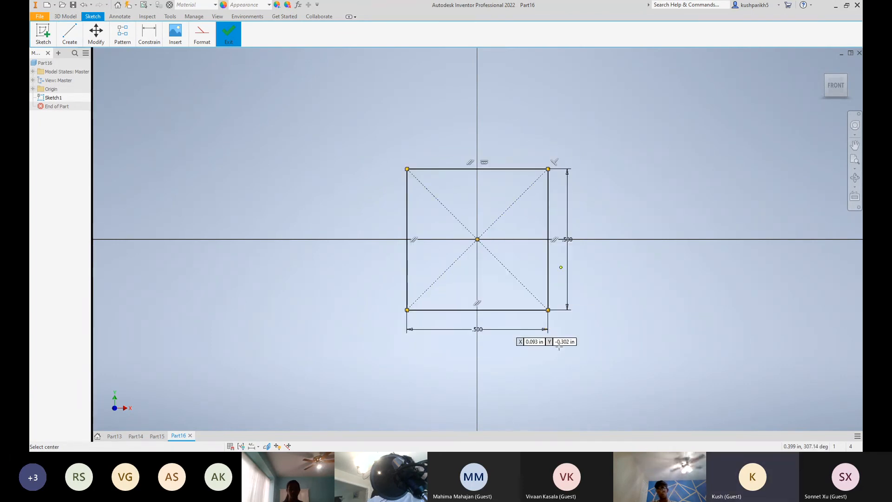
{"action": "key", "text": "Escape"}
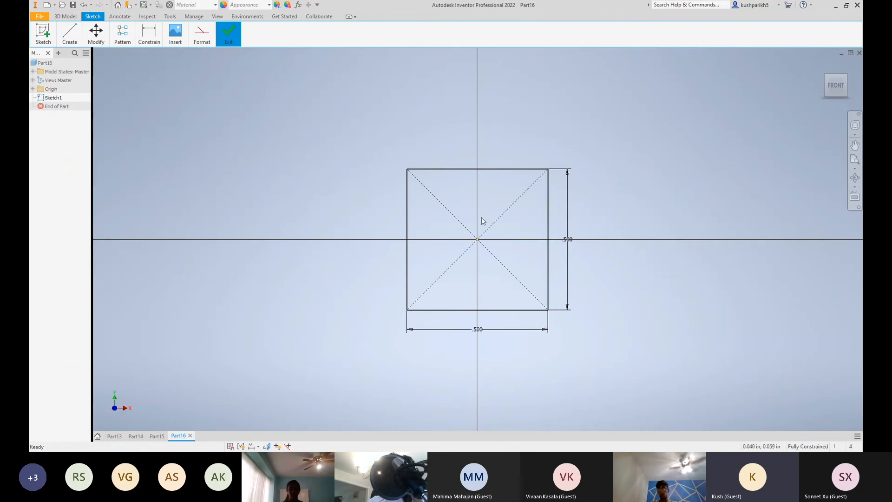
Draw a 5 in diameter circle centred on the square at the origin, and finish the sketch
{"action": "scroll", "coordinate": [462, 220], "scroll_direction": "down", "scroll_amount": 5}
{"action": "scroll", "coordinate": [468, 226], "scroll_direction": "down", "scroll_amount": 2}
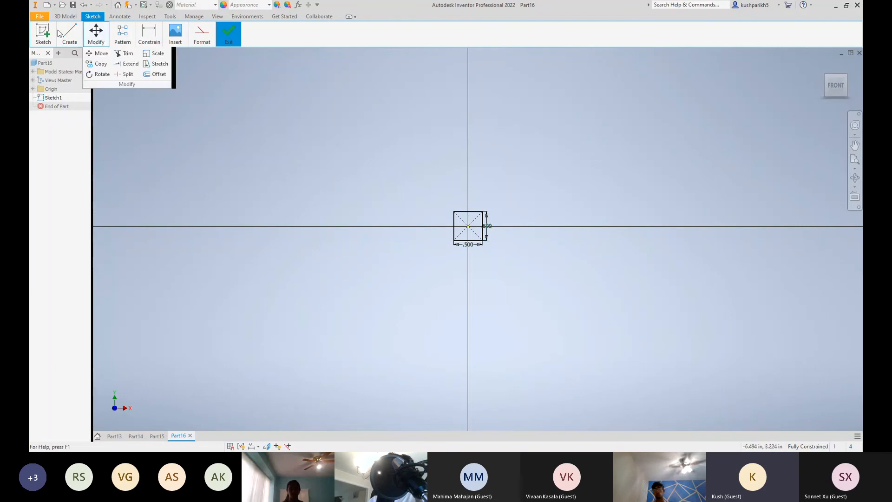
{"action": "mouse_move", "coordinate": [95, 41]}
{"action": "mouse_move", "coordinate": [69, 35]}
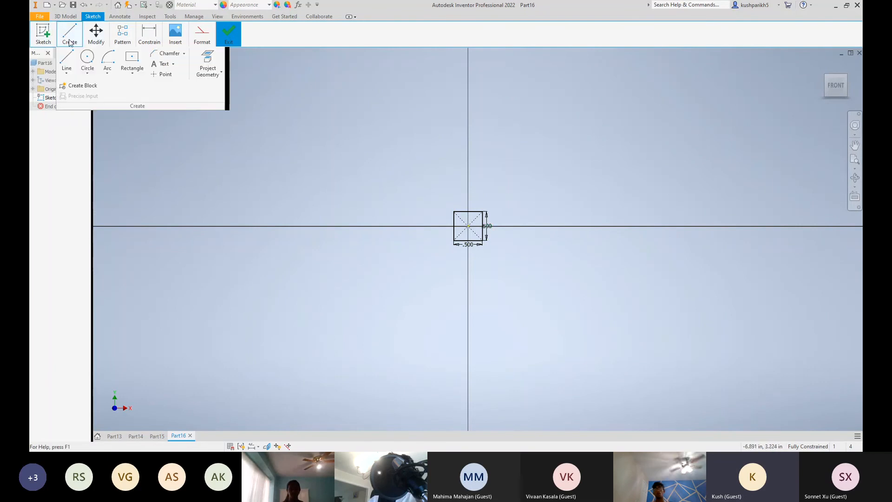
{"action": "left_click", "coordinate": [87, 58]}
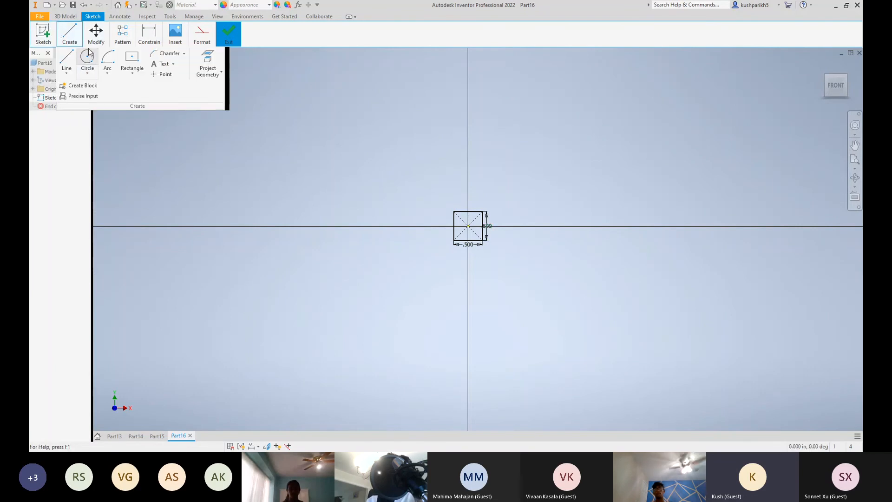
{"action": "left_click", "coordinate": [468, 226]}
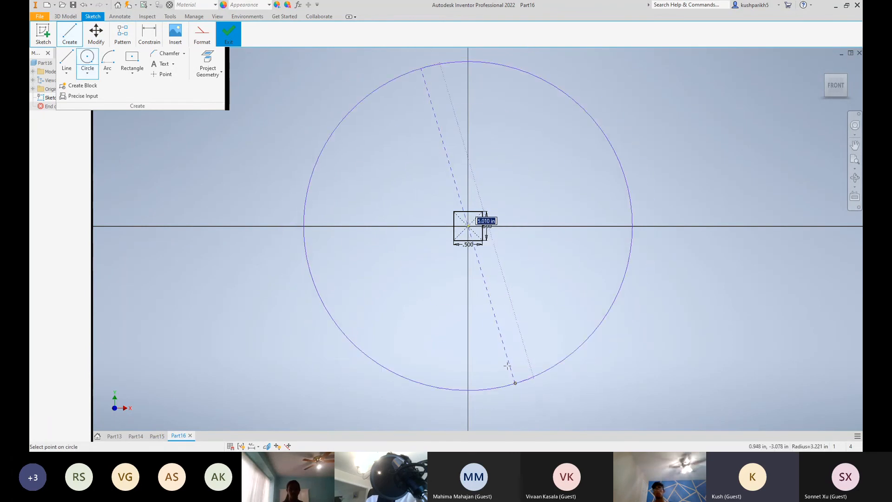
{"action": "type", "text": "5"}
{"action": "key", "text": "Return"}
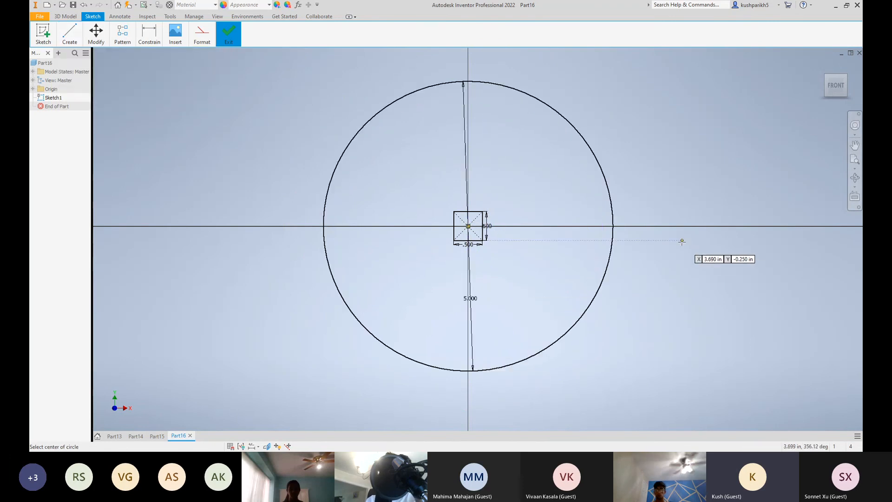
{"action": "key", "text": "Escape"}
{"action": "scroll", "coordinate": [558, 203], "scroll_direction": "down", "scroll_amount": 4}
{"action": "scroll", "coordinate": [557, 202], "scroll_direction": "up", "scroll_amount": 5}
{"action": "scroll", "coordinate": [514, 192], "scroll_direction": "down", "scroll_amount": 4}
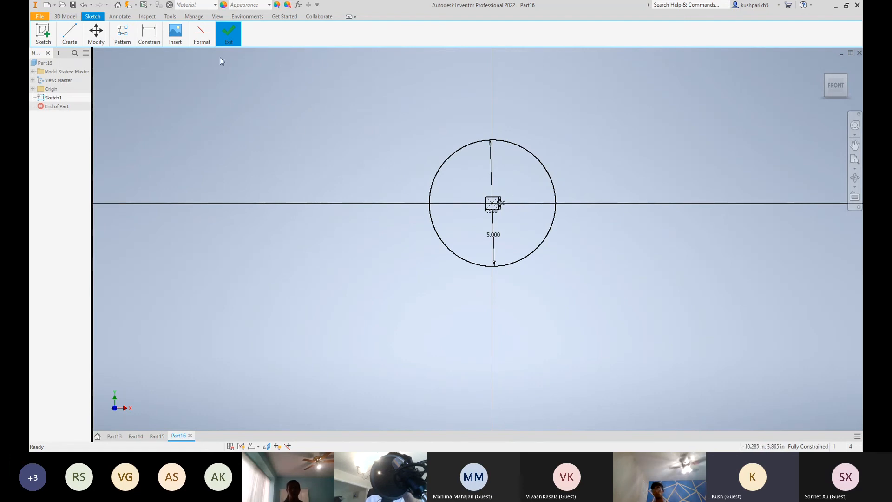
{"action": "mouse_move", "coordinate": [234, 38]}
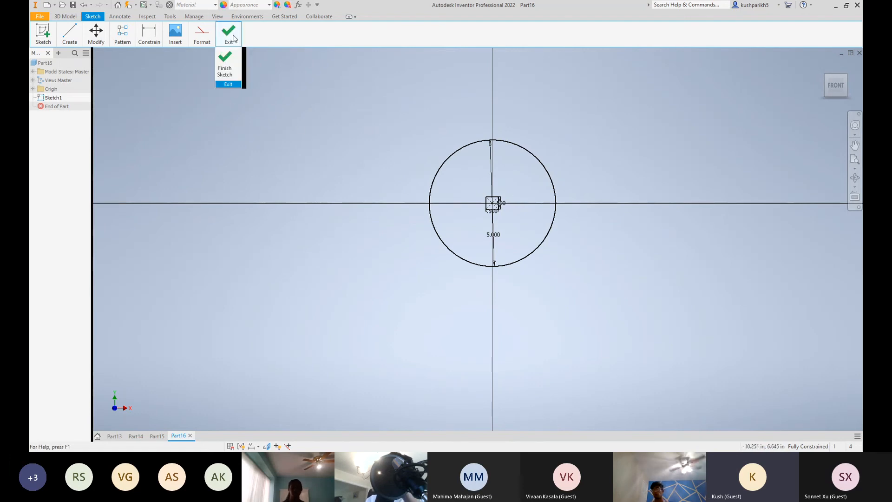
{"action": "left_click", "coordinate": [224, 65]}
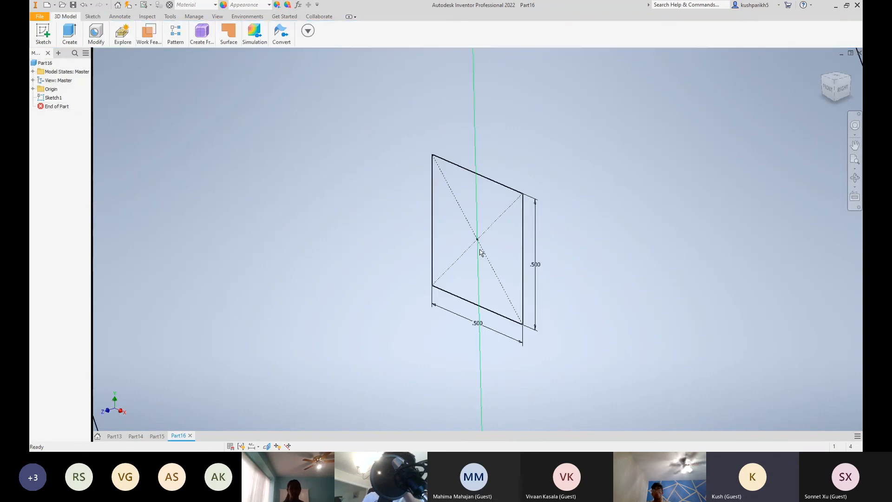
Extrude the region between the circle and the square 2 in, symmetrically about the sketch plane
{"action": "scroll", "coordinate": [481, 249], "scroll_direction": "up", "scroll_amount": 5}
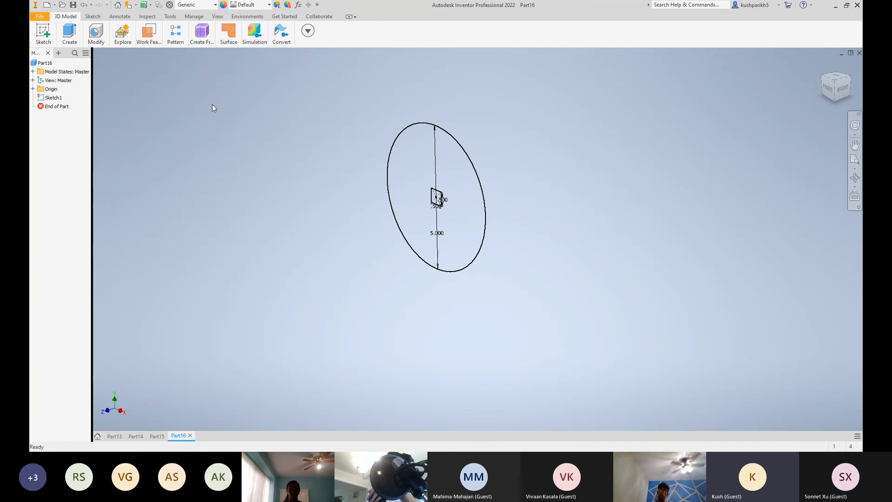
{"action": "left_click", "coordinate": [69, 35]}
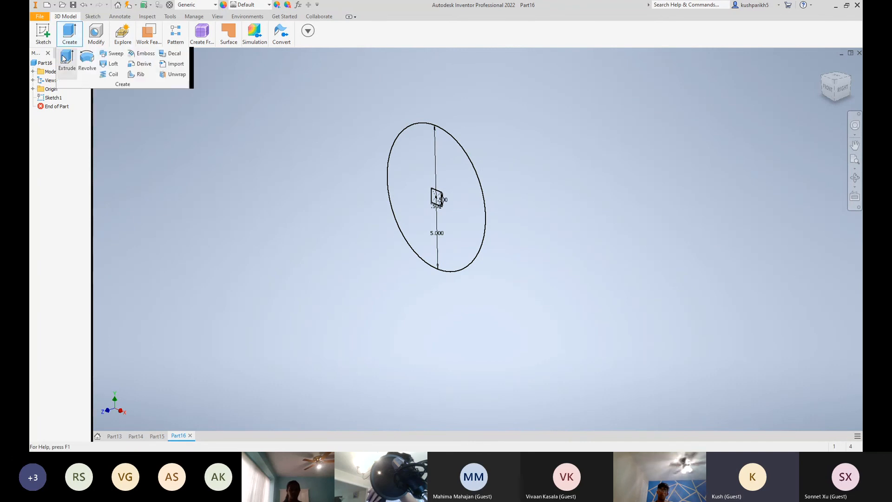
{"action": "left_click", "coordinate": [64, 58]}
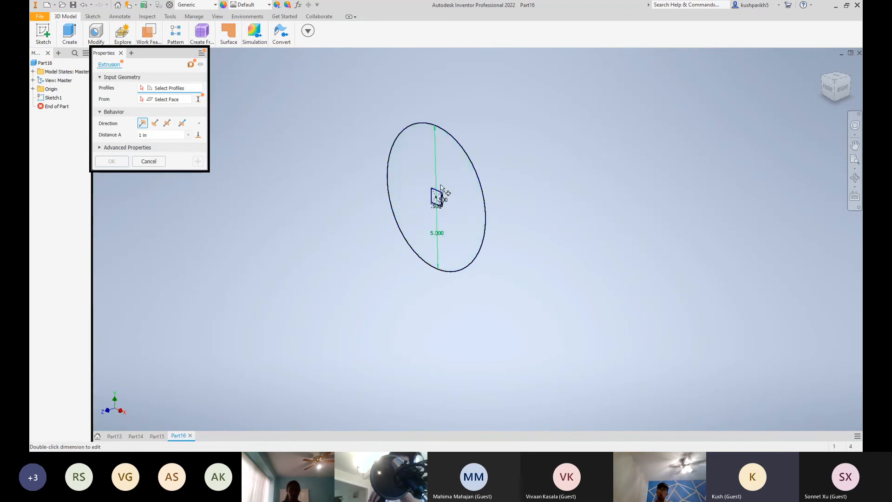
{"action": "scroll", "coordinate": [443, 166], "scroll_direction": "up", "scroll_amount": 5}
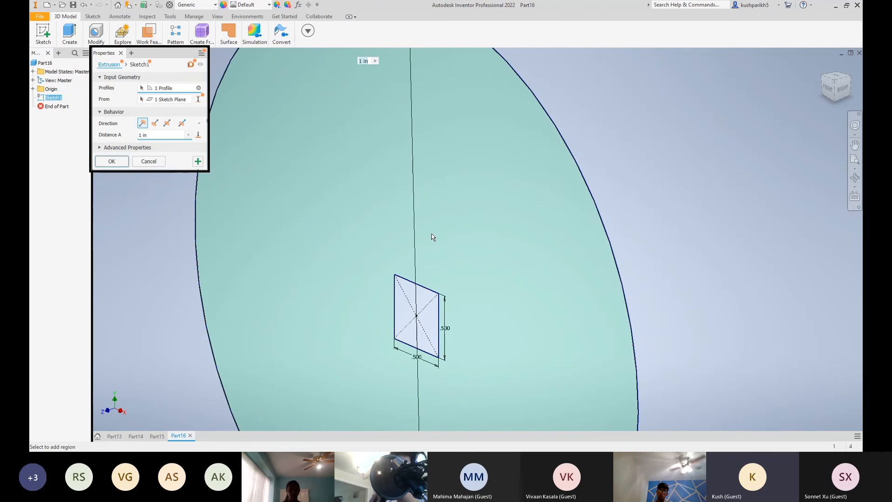
{"action": "left_click", "coordinate": [431, 236]}
{"action": "scroll", "coordinate": [283, 178], "scroll_direction": "down", "scroll_amount": 3}
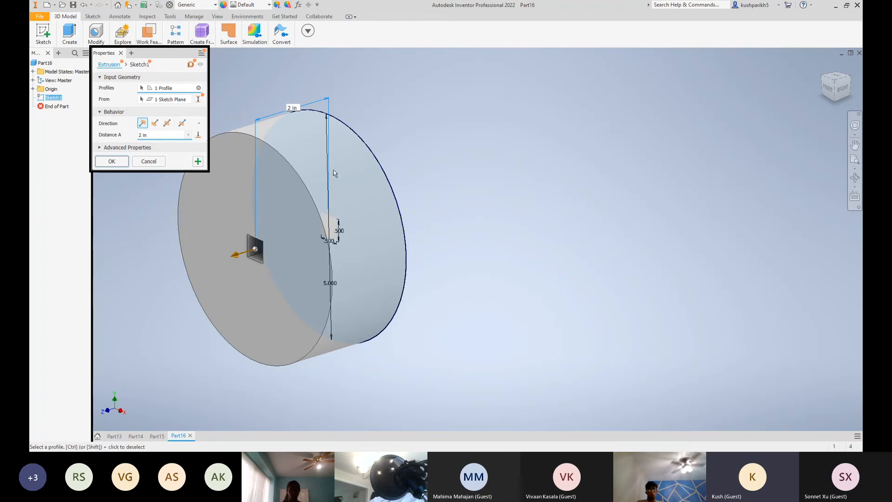
{"action": "left_click", "coordinate": [167, 123]}
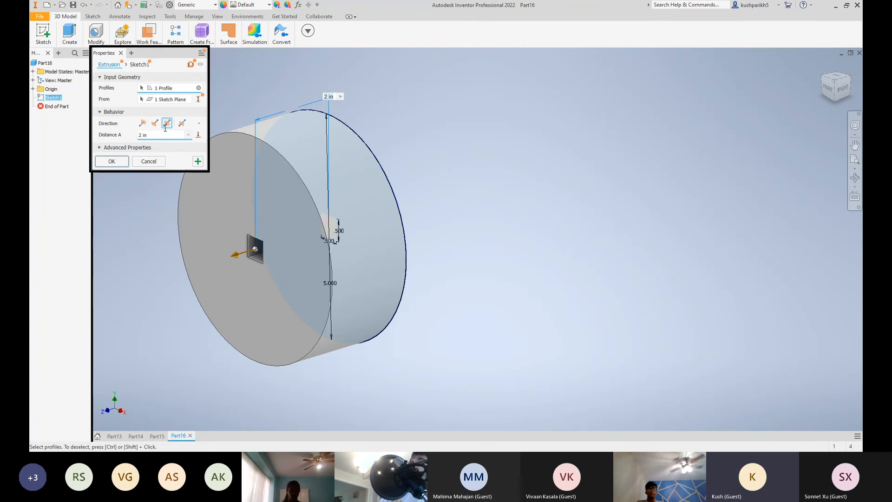
{"action": "left_click", "coordinate": [111, 161]}
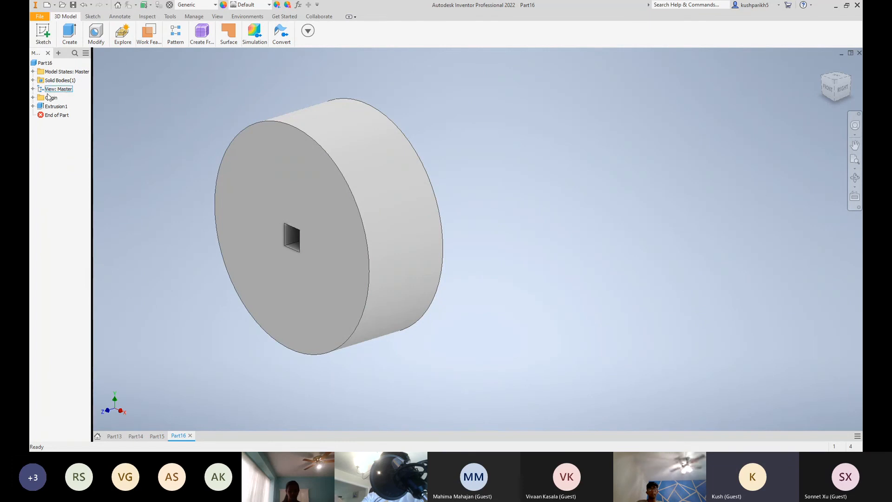
Start a new sketch on the XY plane through the middle of the wheel
{"action": "left_click", "coordinate": [32, 97]}
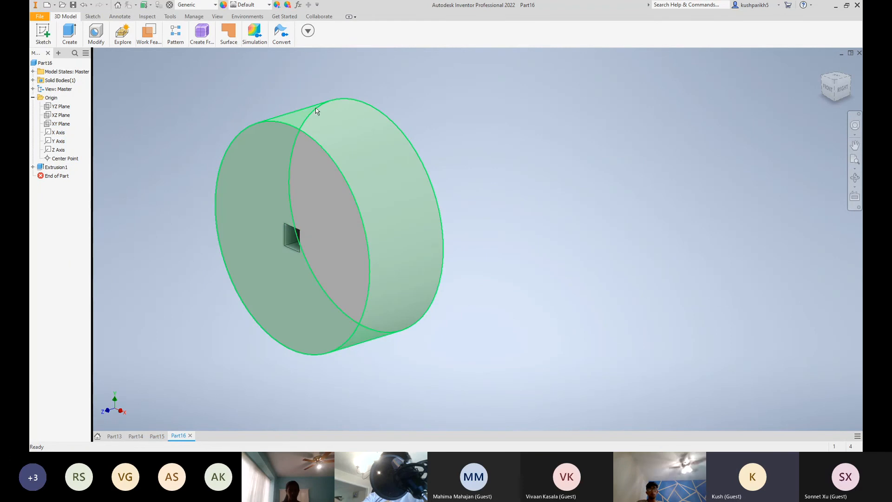
{"action": "left_click", "coordinate": [60, 123]}
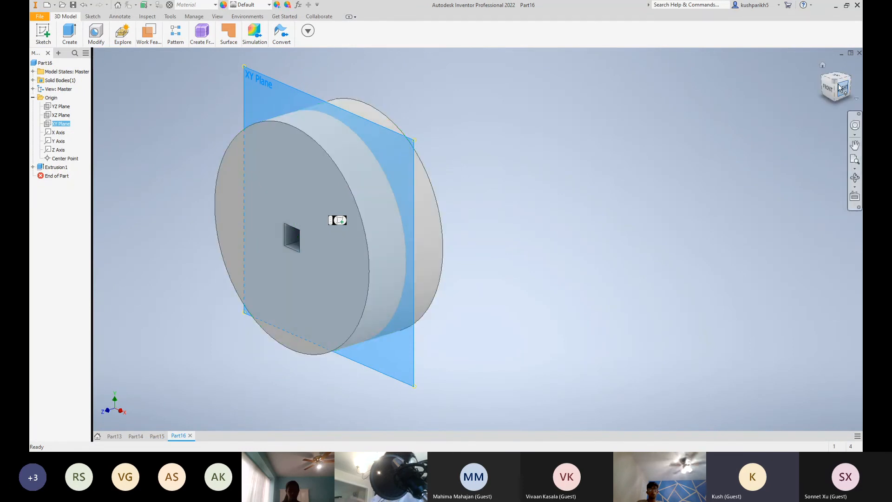
{"action": "left_click_drag", "start_coordinate": [846, 72], "coordinate": [770, 108]}
{"action": "left_click_drag", "start_coordinate": [393, 167], "coordinate": [418, 117]}
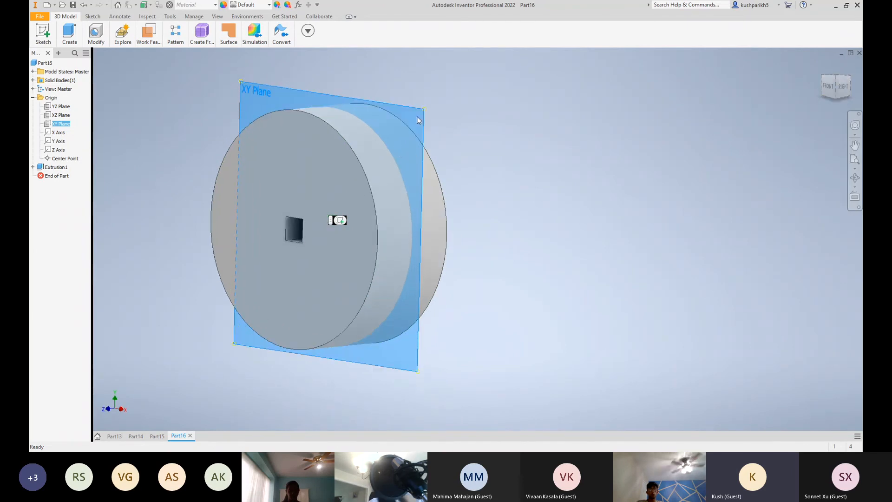
{"action": "right_click", "coordinate": [417, 120]}
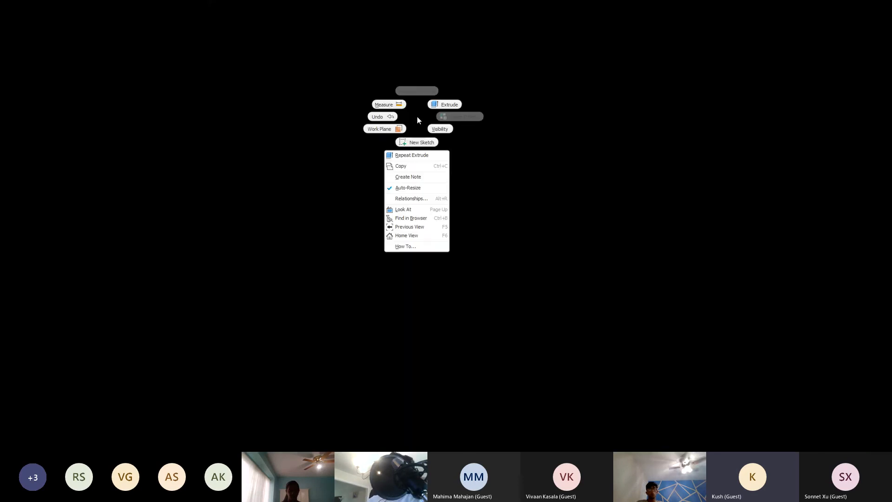
{"action": "left_click", "coordinate": [418, 142]}
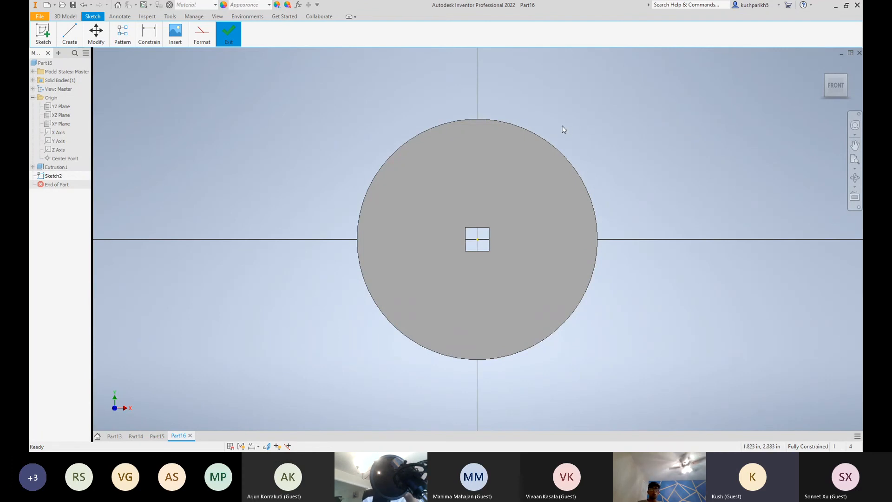
Draw a line about 1.6 in long outward from the wheel's right rim, starting above the horizontal axis and sloping slightly down
{"action": "left_click", "coordinate": [122, 34]}
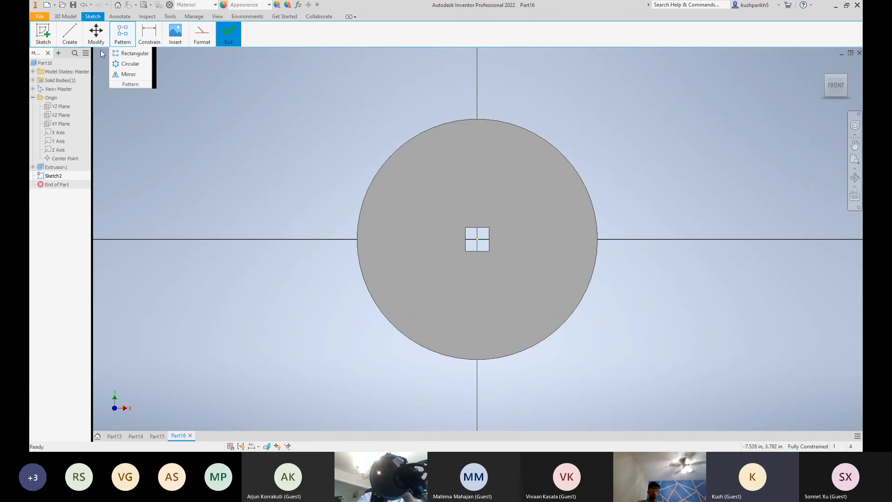
{"action": "left_click", "coordinate": [70, 33]}
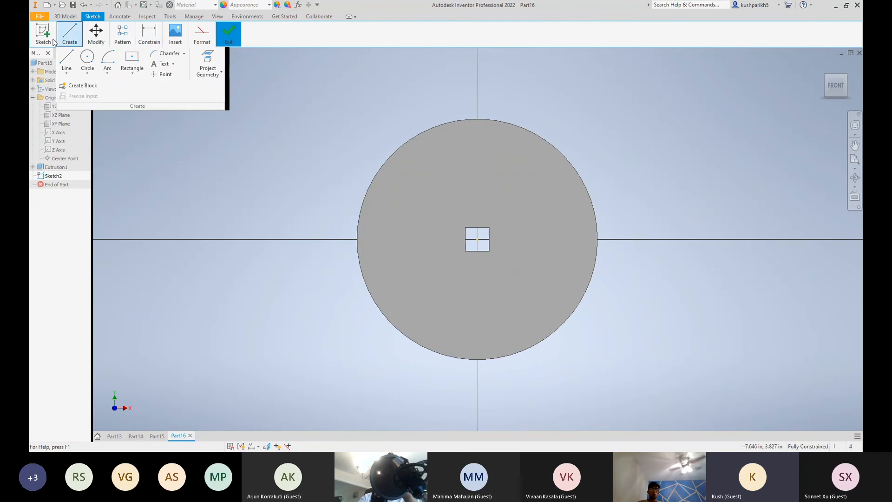
{"action": "left_click", "coordinate": [67, 58]}
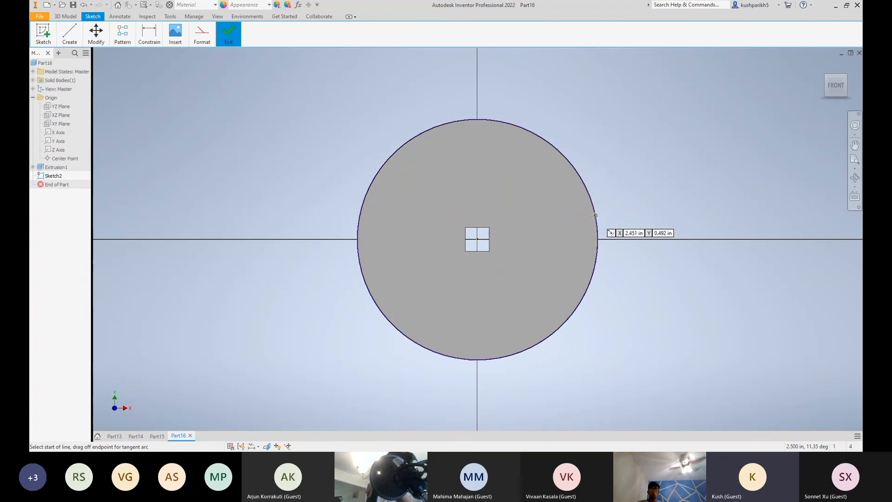
{"action": "scroll", "coordinate": [594, 212], "scroll_direction": "down", "scroll_amount": 2}
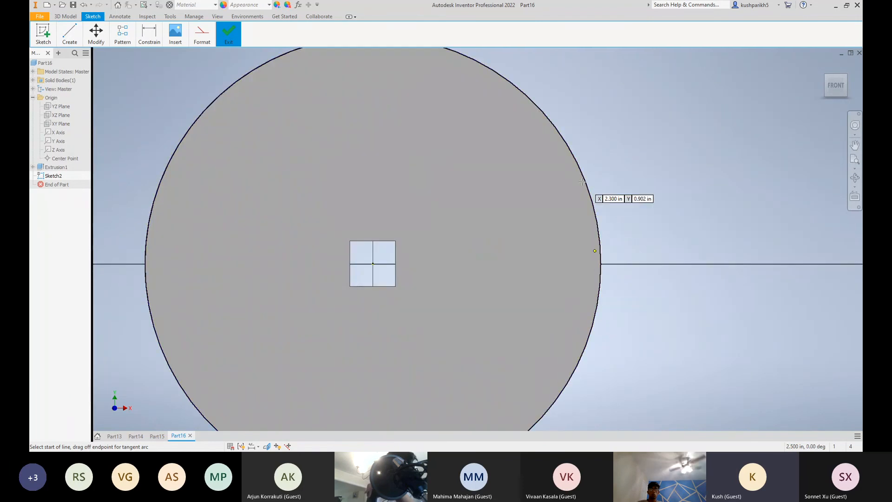
{"action": "left_click", "coordinate": [596, 221]}
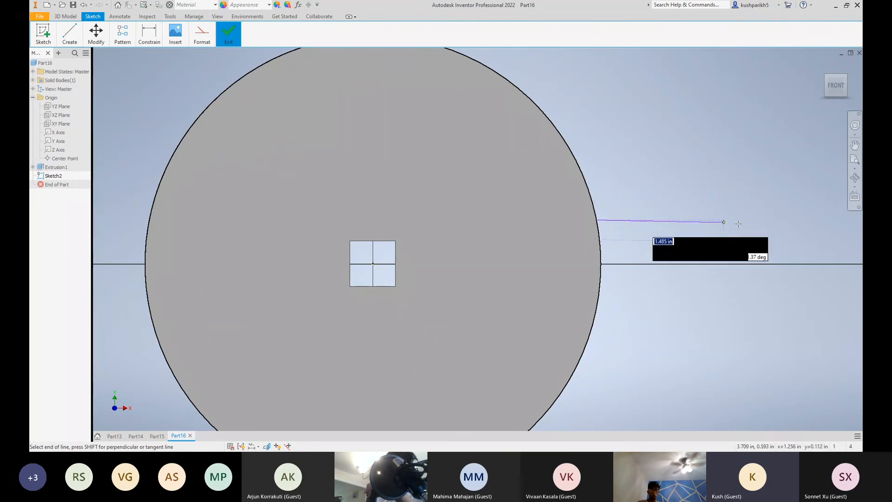
{"action": "scroll", "coordinate": [738, 223], "scroll_direction": "up", "scroll_amount": 3}
{"action": "scroll", "coordinate": [730, 229], "scroll_direction": "down", "scroll_amount": 4}
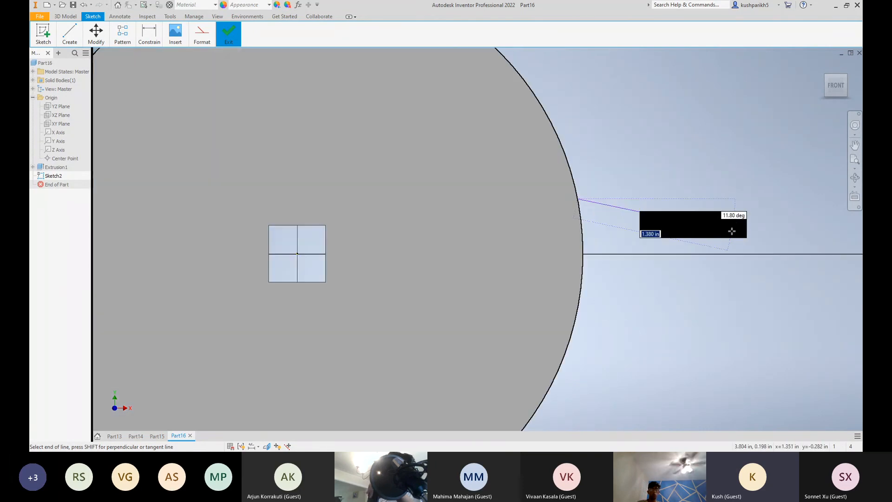
{"action": "scroll", "coordinate": [732, 230], "scroll_direction": "up", "scroll_amount": 2}
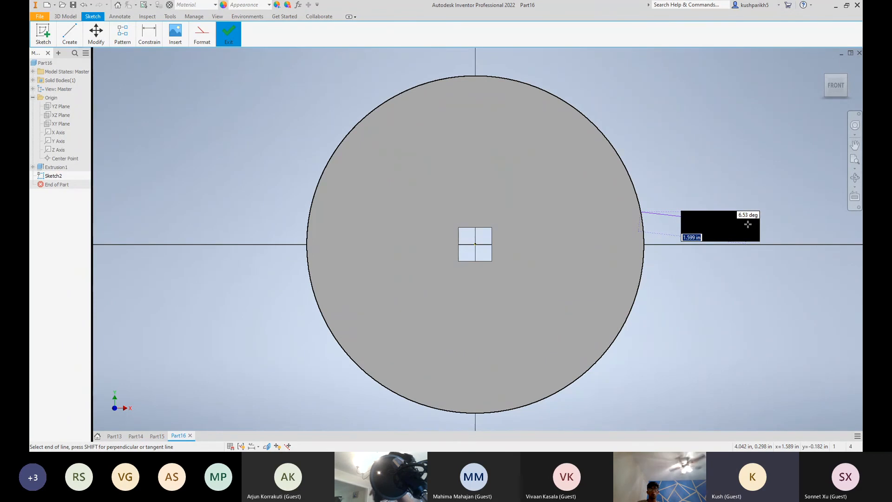
{"action": "left_click", "coordinate": [747, 224]}
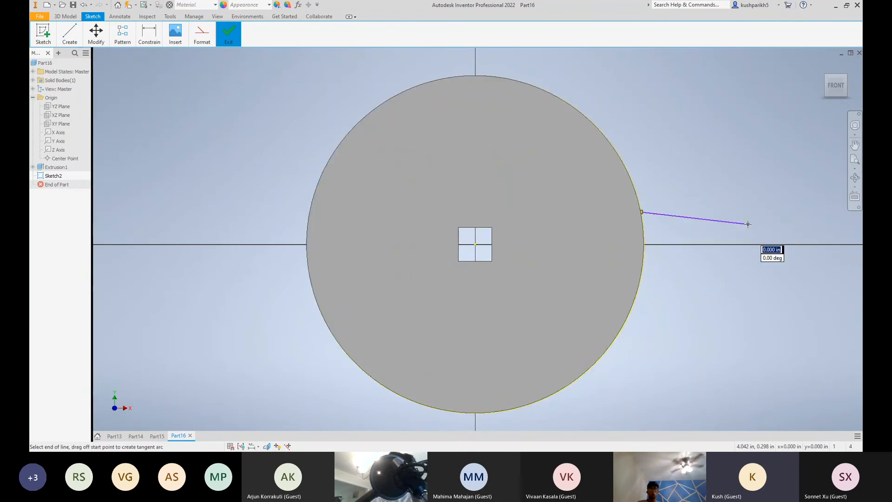
Continue with a tangent arc of about 0.376 in radius and a lower line back to the rim, completing the rounded spoke outline
{"action": "left_click_drag", "start_coordinate": [748, 224], "coordinate": [747, 275]}
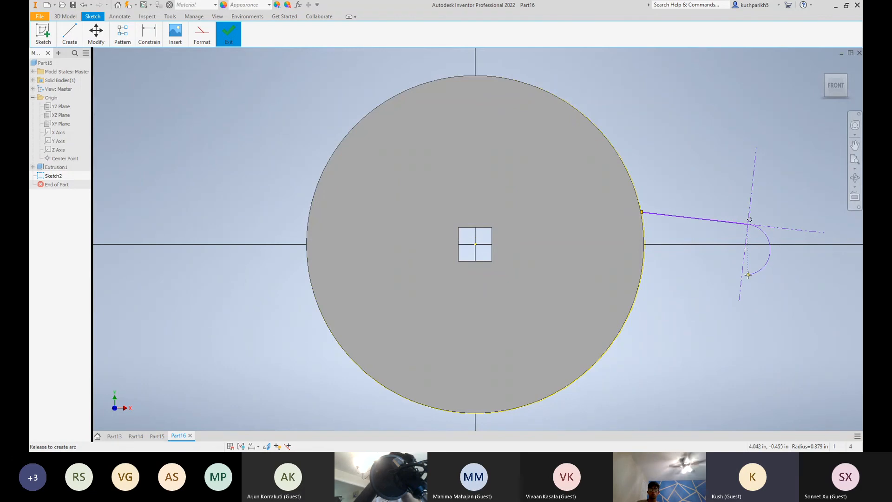
{"action": "mouse_move", "coordinate": [747, 275]}
{"action": "left_mouse_down"}
{"action": "mouse_move", "coordinate": [757, 272]}
{"action": "mouse_move", "coordinate": [748, 275]}
{"action": "left_mouse_up"}
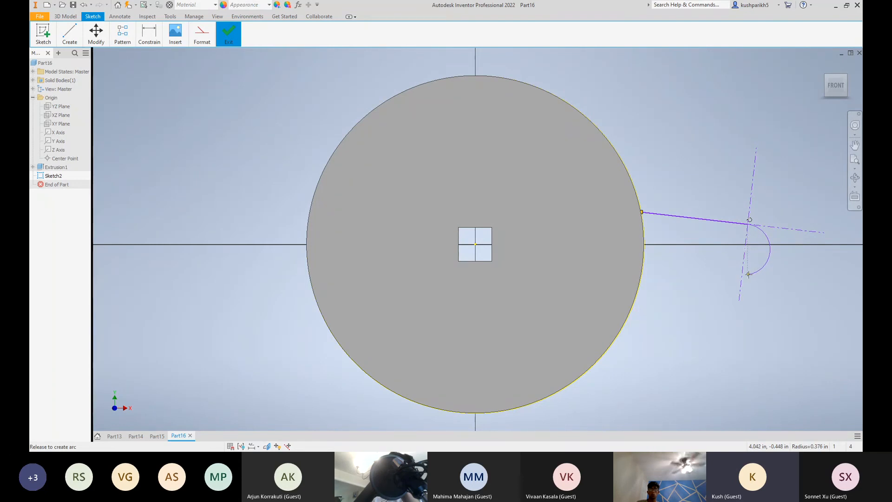
{"action": "left_click_drag", "start_coordinate": [748, 274], "coordinate": [748, 275]}
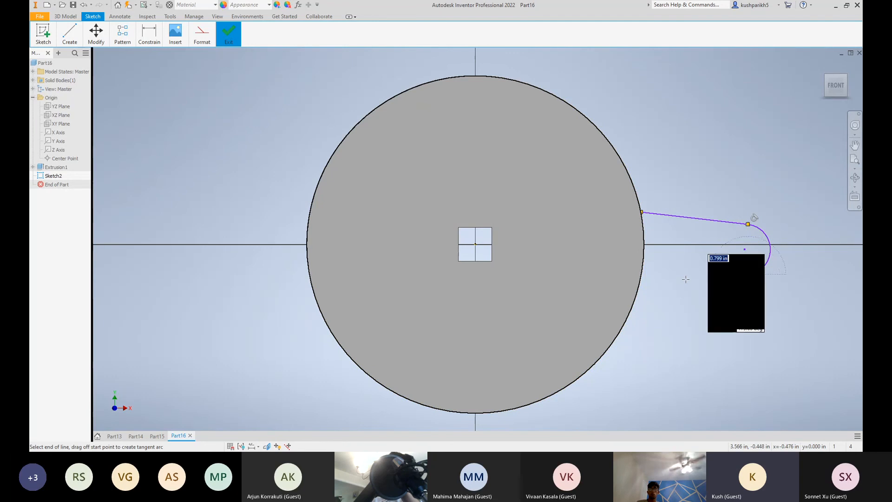
{"action": "double_click", "coordinate": [636, 287]}
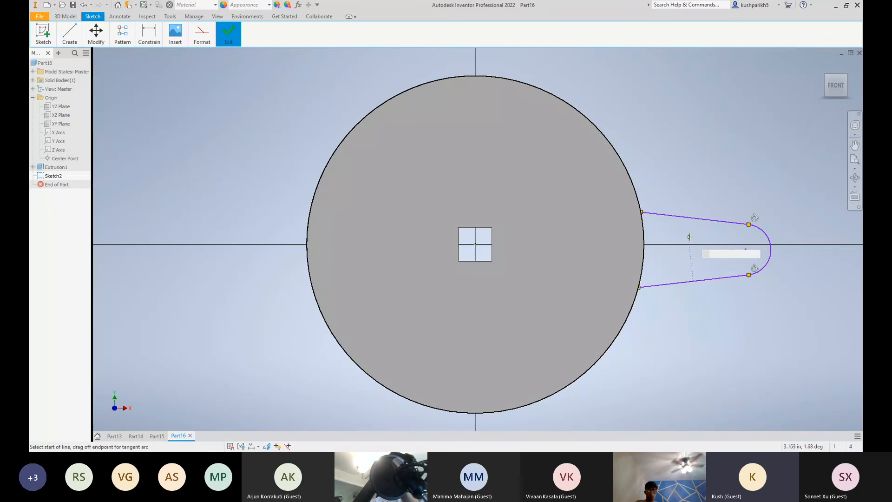
{"action": "key", "text": "Escape"}
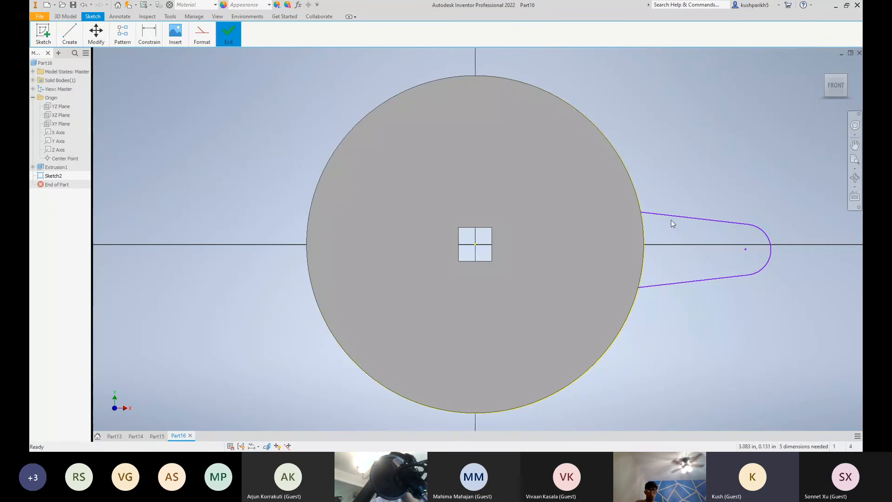
Try to apply a tangent constraint between the spoke's upper line and its end arc
{"action": "left_click", "coordinate": [201, 38]}
{"action": "left_click", "coordinate": [149, 37]}
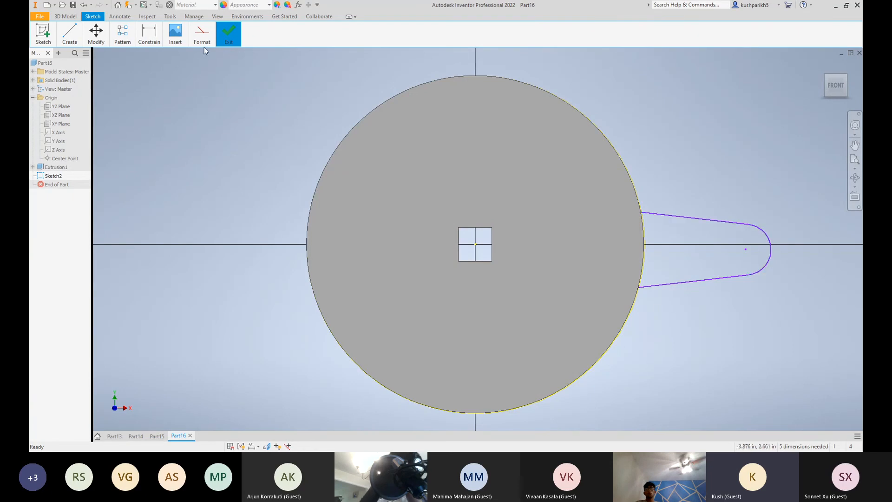
{"action": "left_click", "coordinate": [148, 37]}
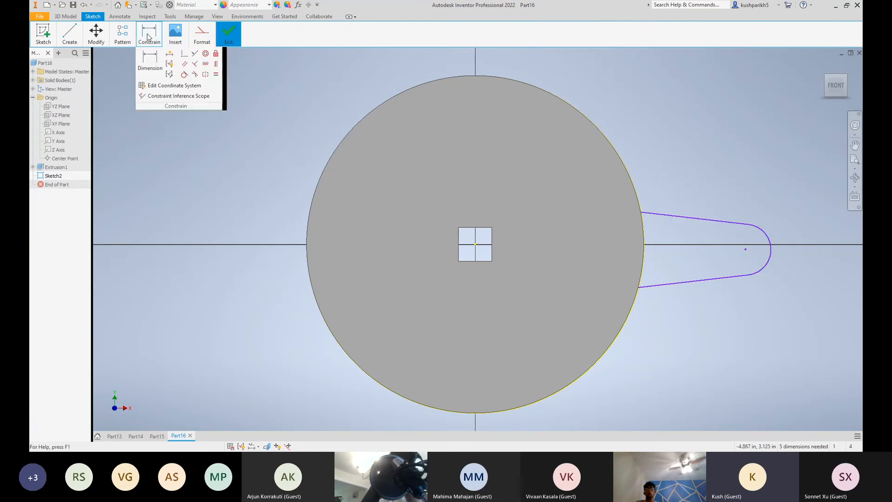
{"action": "left_click", "coordinate": [185, 78]}
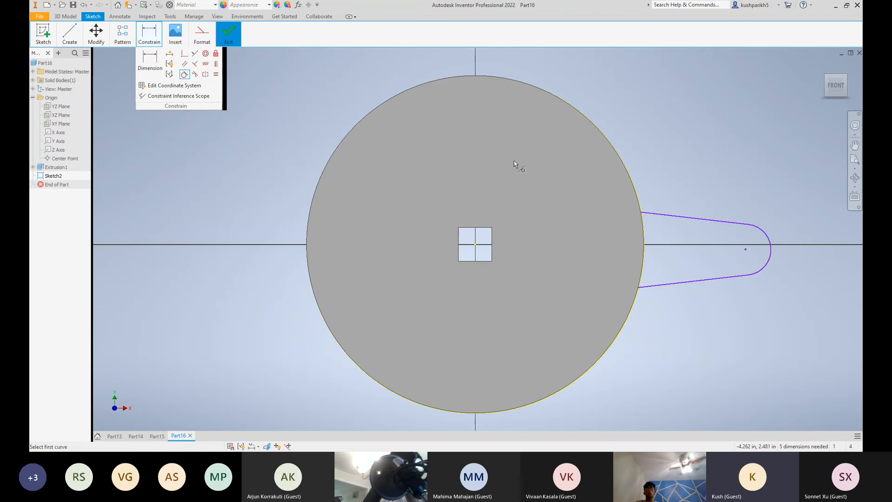
{"action": "left_click", "coordinate": [692, 218]}
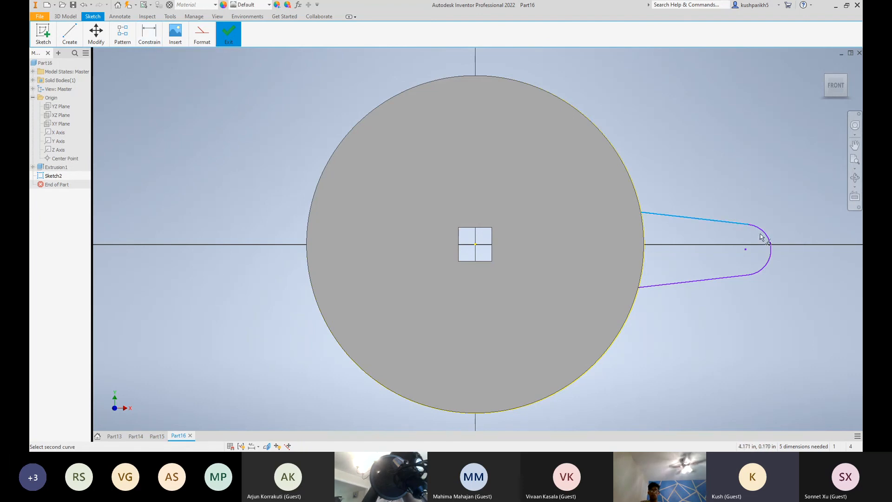
{"action": "left_click", "coordinate": [765, 239]}
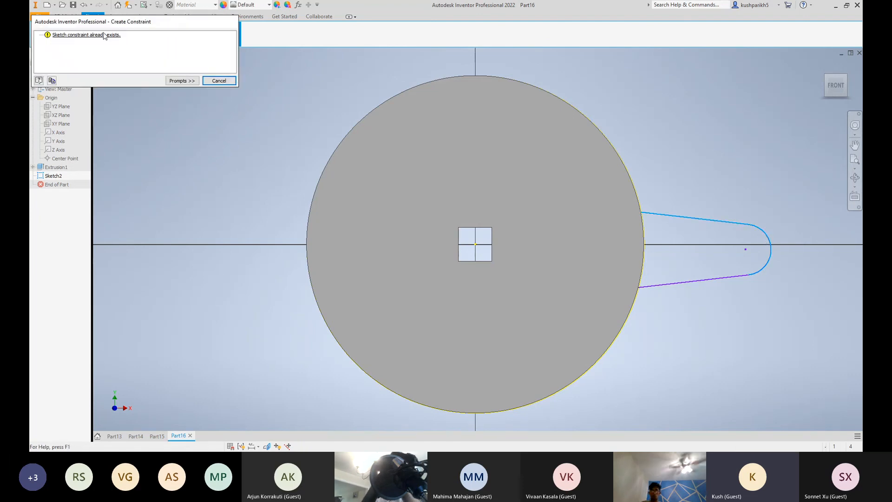
{"action": "left_click", "coordinate": [219, 80]}
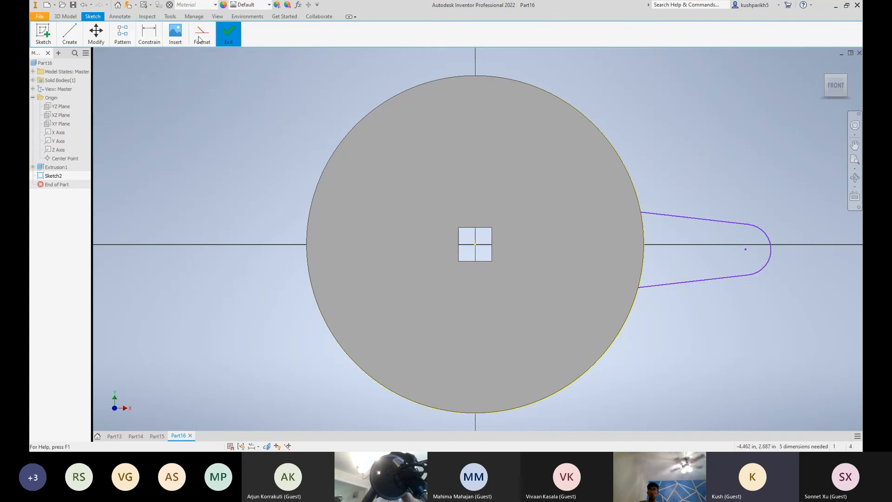
Try to apply a tangent constraint between the spoke's lower line and its end arc
{"action": "mouse_move", "coordinate": [153, 41]}
{"action": "left_click", "coordinate": [186, 72]}
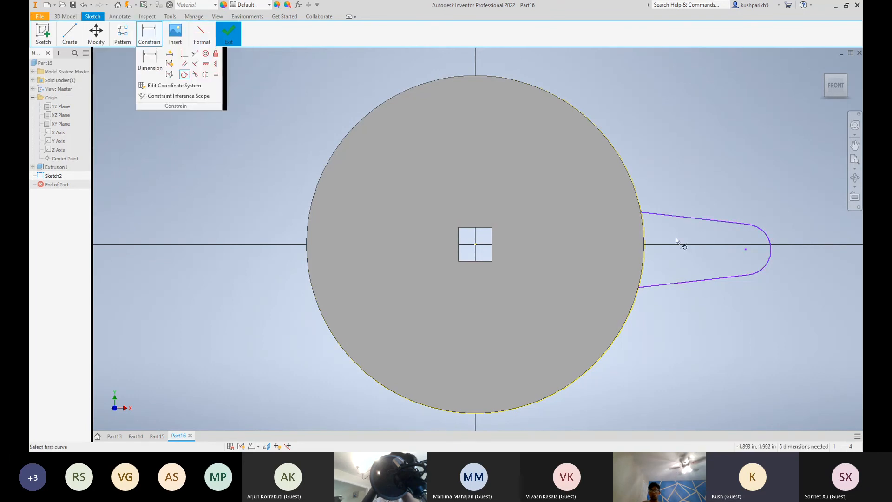
{"action": "left_click", "coordinate": [684, 285]}
{"action": "left_click", "coordinate": [766, 265]}
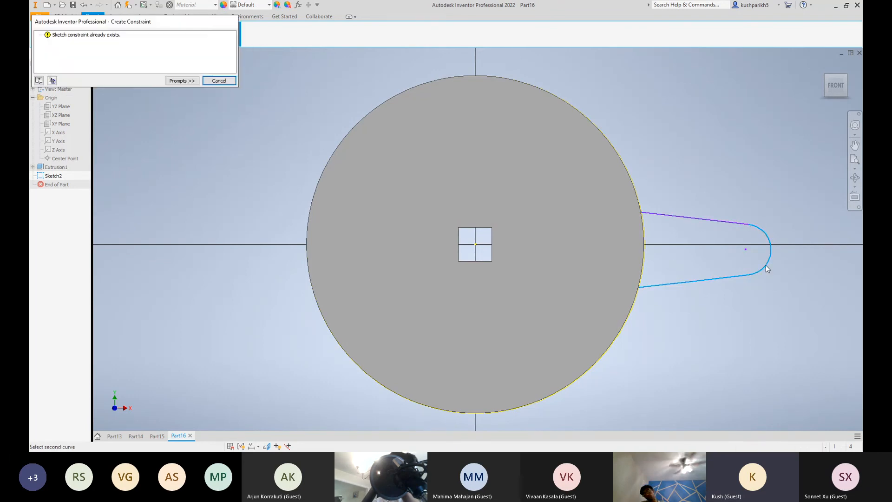
{"action": "left_click", "coordinate": [218, 81]}
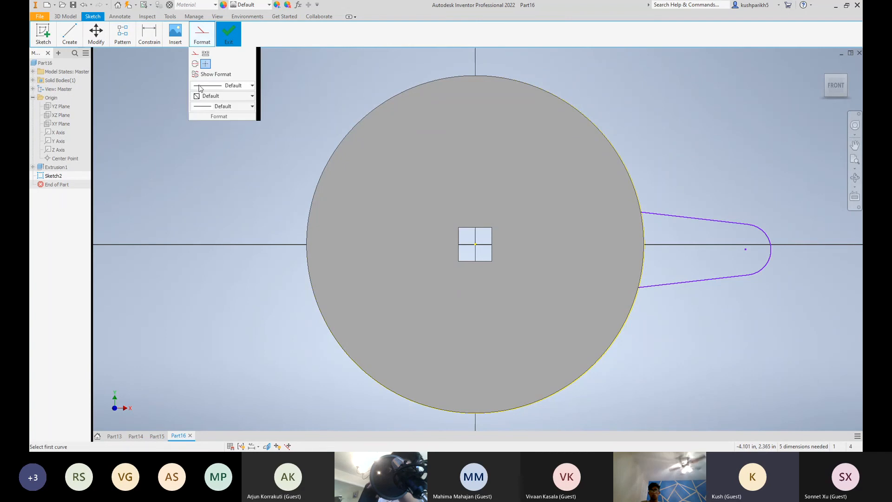
{"action": "key", "text": "Escape"}
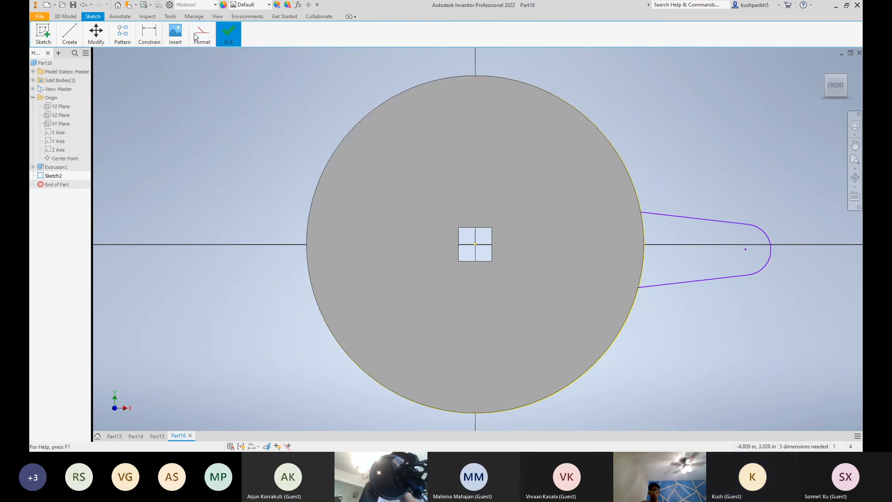
Draw a horizontal construction line about 4.05 in long from the origin out through the spoke
{"action": "mouse_move", "coordinate": [202, 42]}
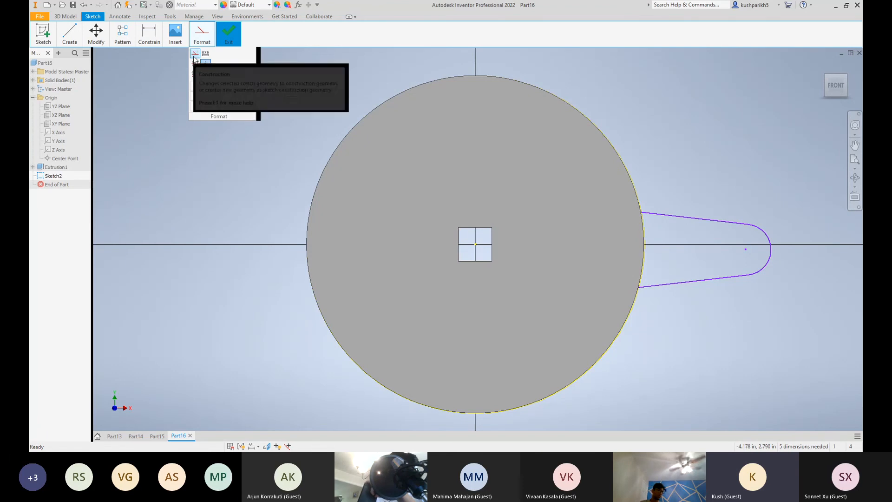
{"action": "mouse_move", "coordinate": [123, 45]}
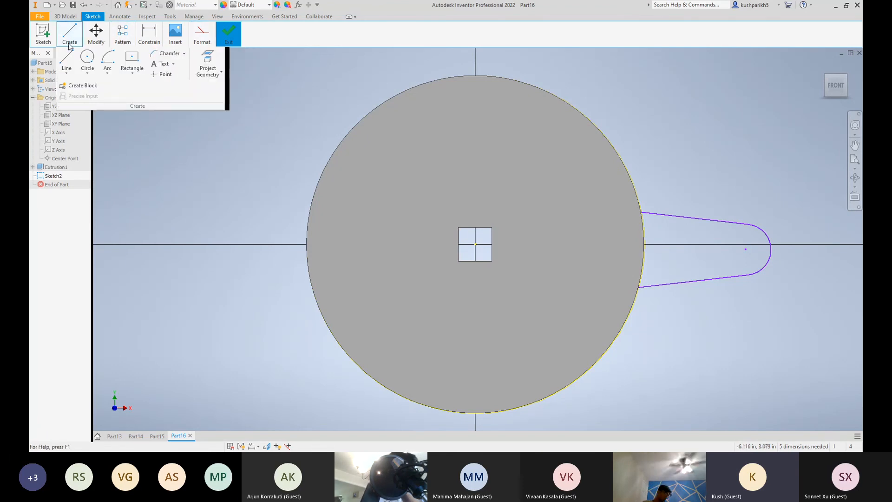
{"action": "left_click", "coordinate": [67, 59]}
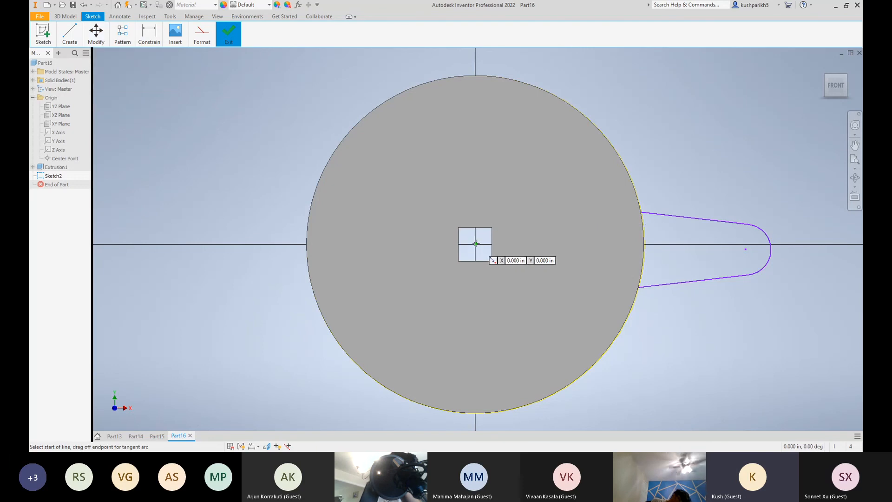
{"action": "left_click", "coordinate": [475, 243]}
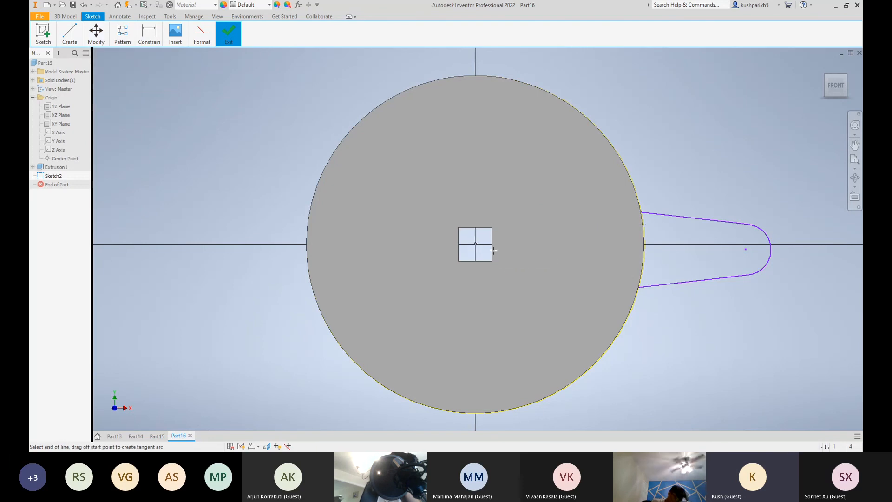
{"action": "left_click", "coordinate": [749, 244]}
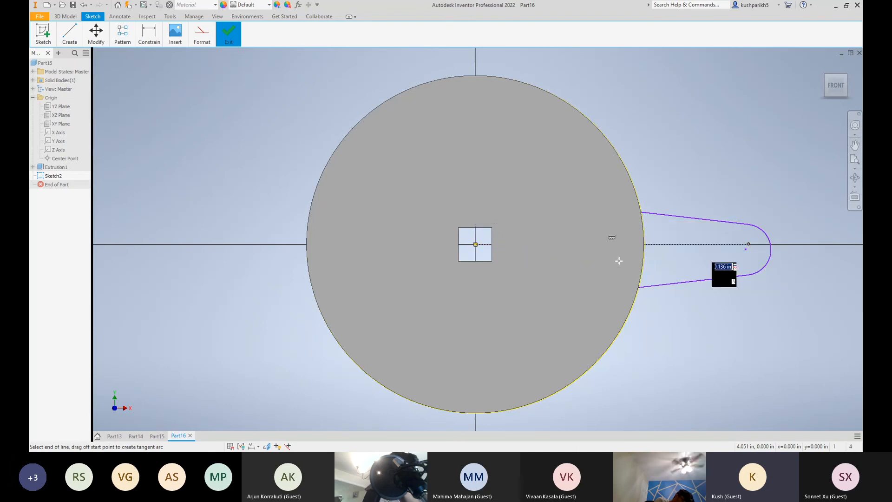
{"action": "key", "text": "Escape"}
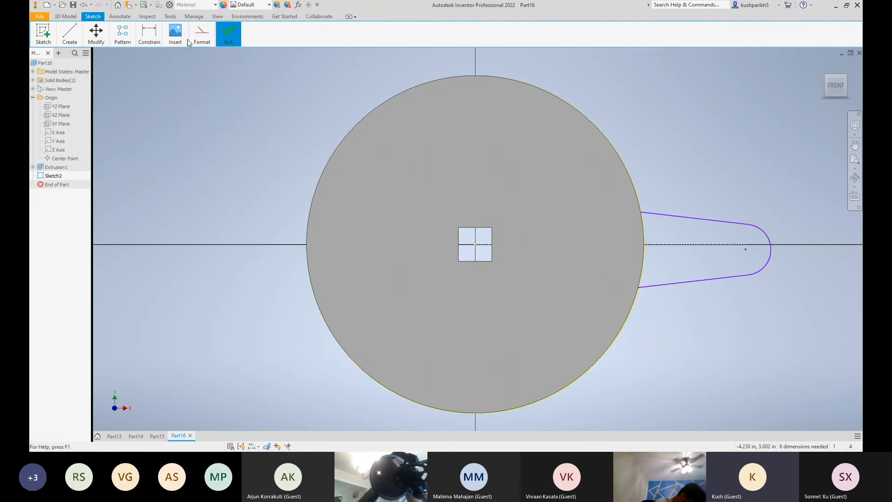
{"action": "mouse_move", "coordinate": [145, 39]}
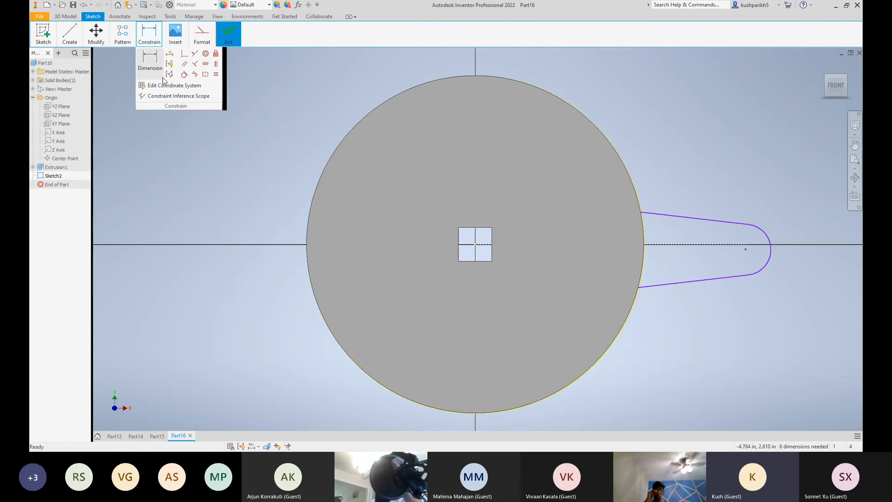
Make the spoke's upper and lower lines symmetric about the horizontal construction line
{"action": "left_click", "coordinate": [204, 78]}
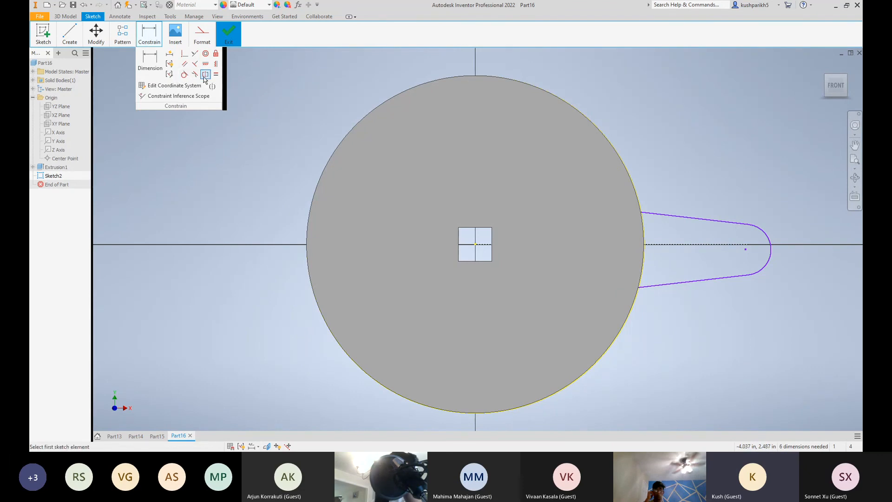
{"action": "left_click", "coordinate": [703, 224]}
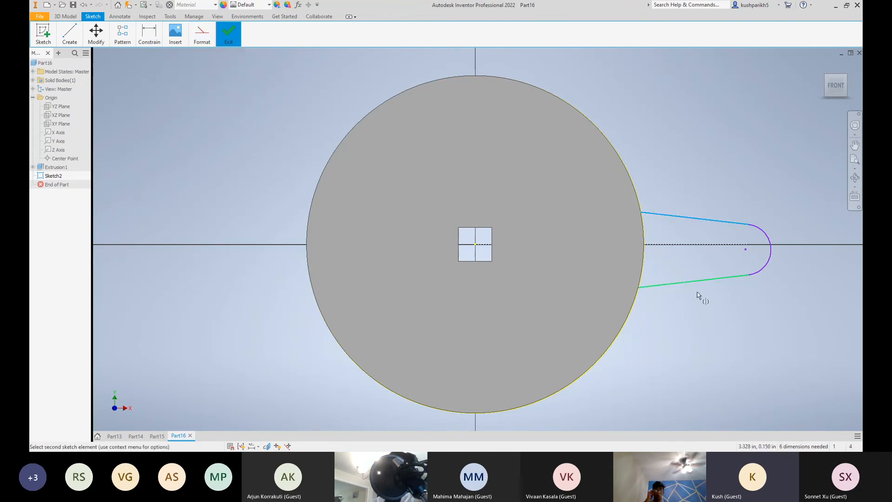
{"action": "left_click", "coordinate": [697, 280]}
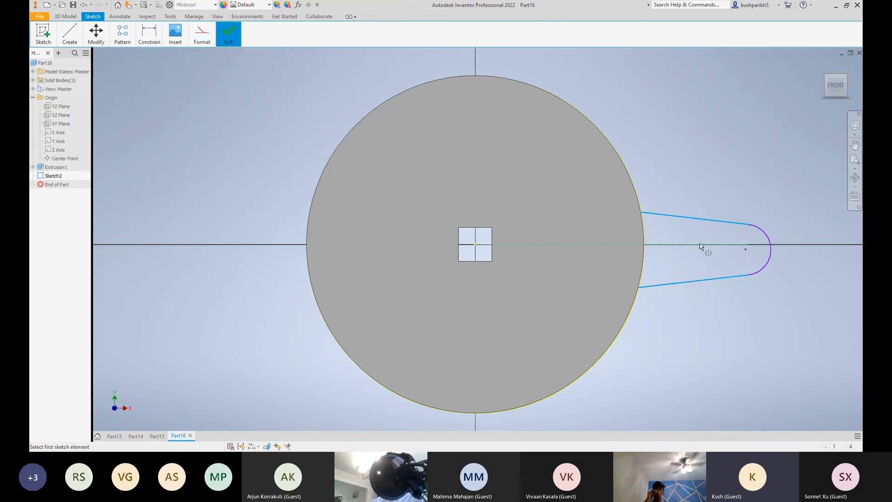
{"action": "left_click", "coordinate": [699, 244]}
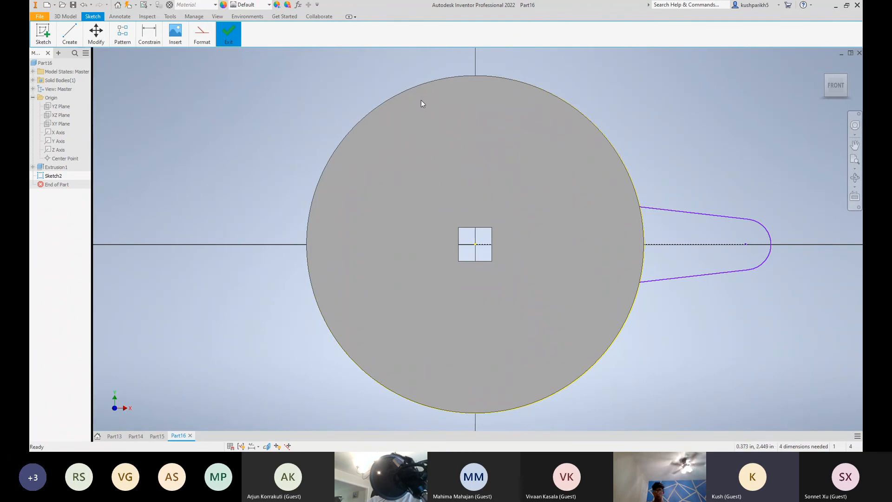
Dimension the angle between the spoke's upper and lower lines as 15 degrees
{"action": "left_click", "coordinate": [152, 41]}
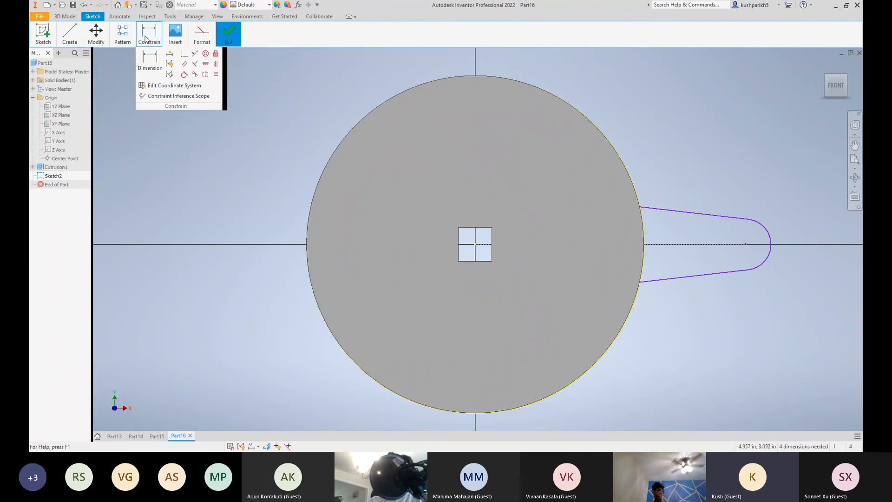
{"action": "left_click", "coordinate": [149, 58]}
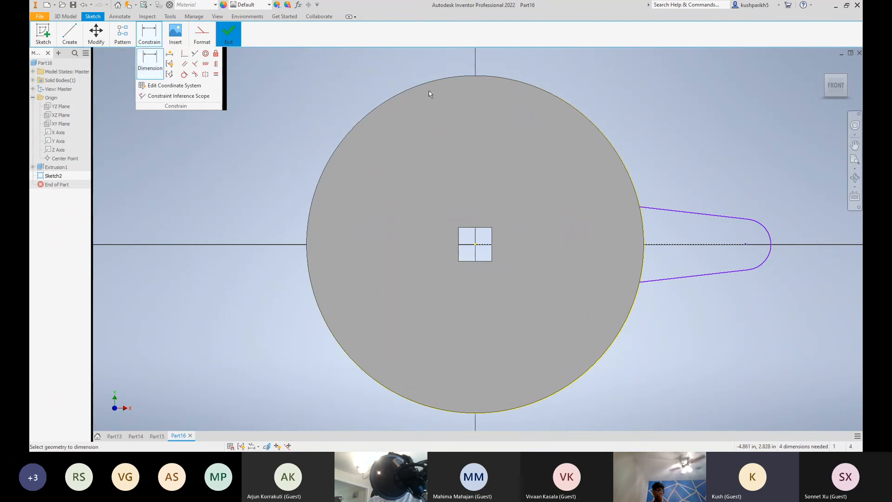
{"action": "left_click", "coordinate": [705, 218]}
{"action": "left_click", "coordinate": [703, 275]}
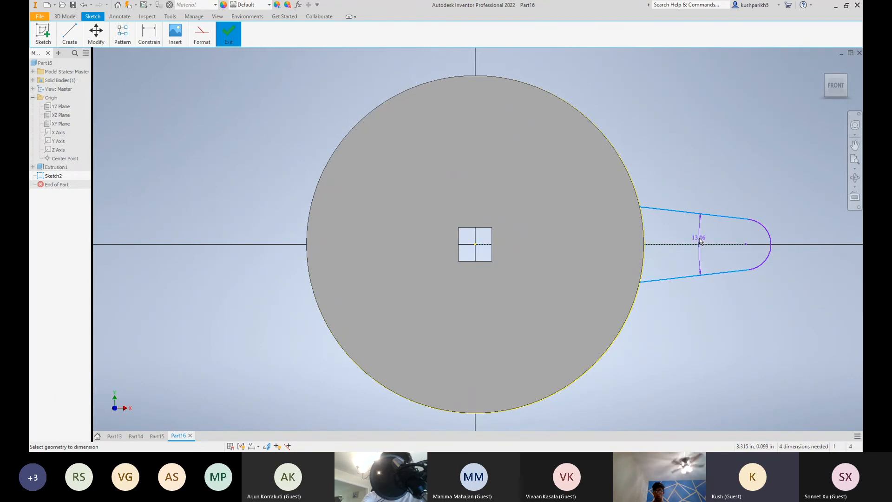
{"action": "left_click", "coordinate": [700, 240]}
{"action": "type", "text": "15"}
{"action": "key", "text": "Return"}
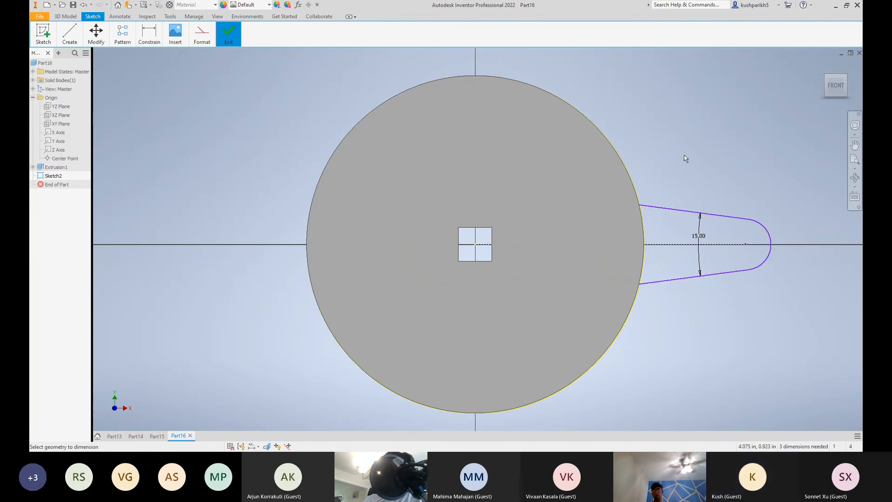
{"action": "key", "text": "Escape"}
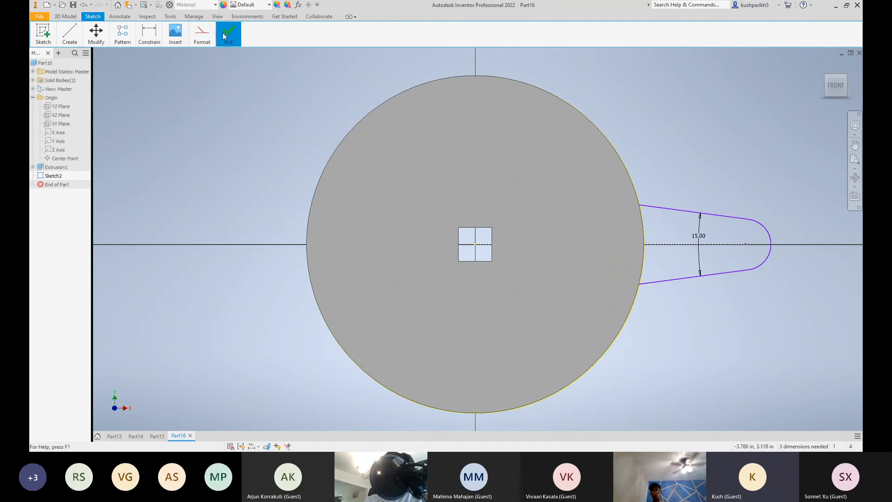
Finish the sketch and extrude the spoke profile symmetrically by 1 in, joined to the wheel
{"action": "mouse_move", "coordinate": [229, 37]}
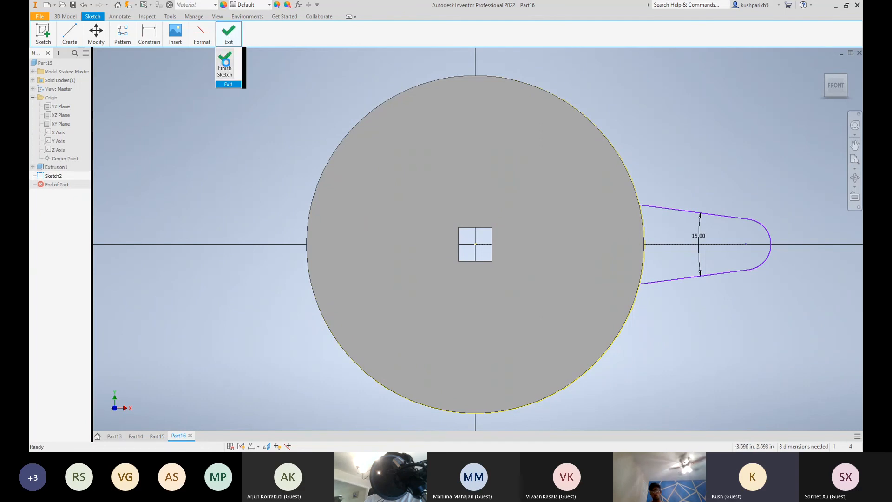
{"action": "left_click", "coordinate": [229, 37]}
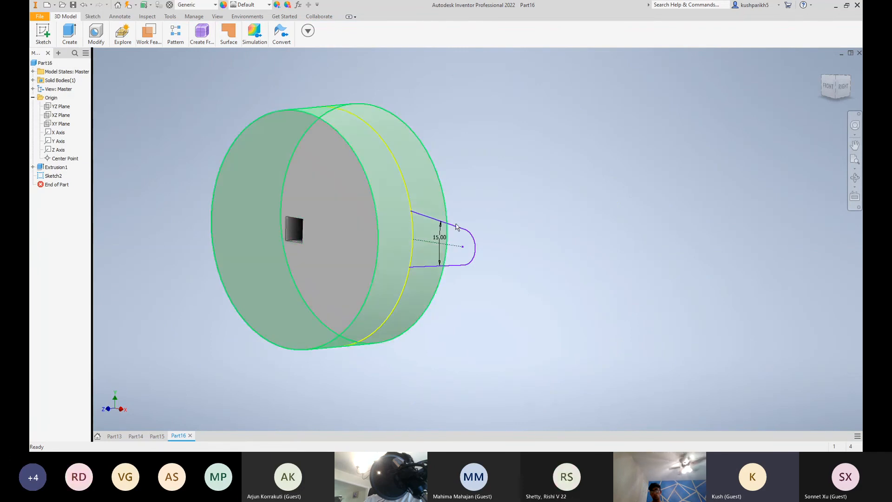
{"action": "mouse_move", "coordinate": [62, 38]}
{"action": "left_click", "coordinate": [68, 60]}
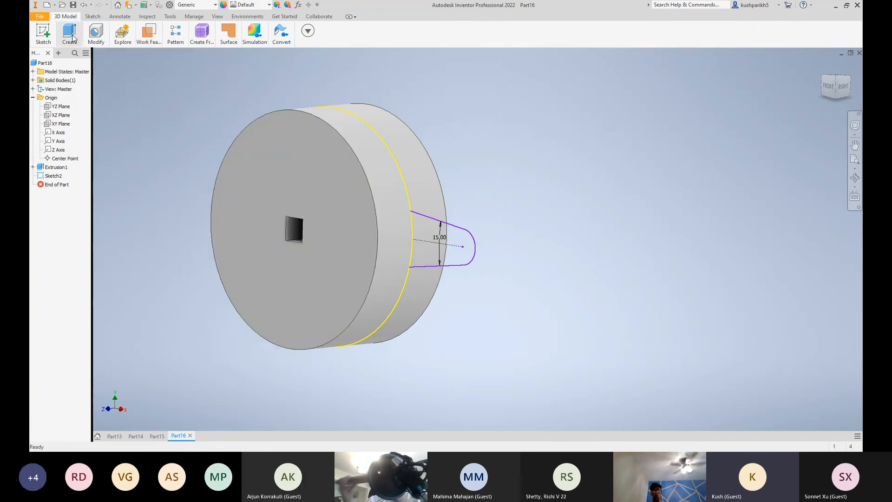
{"action": "left_click", "coordinate": [67, 60]}
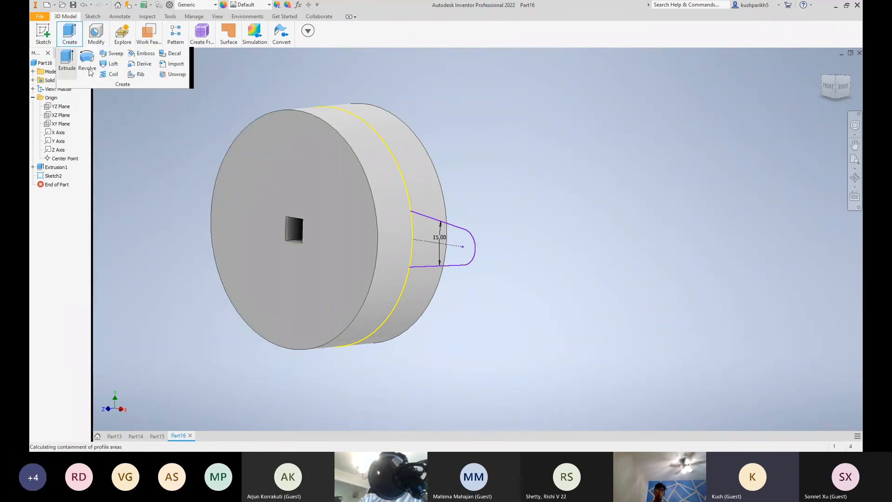
{"action": "left_click", "coordinate": [449, 247]}
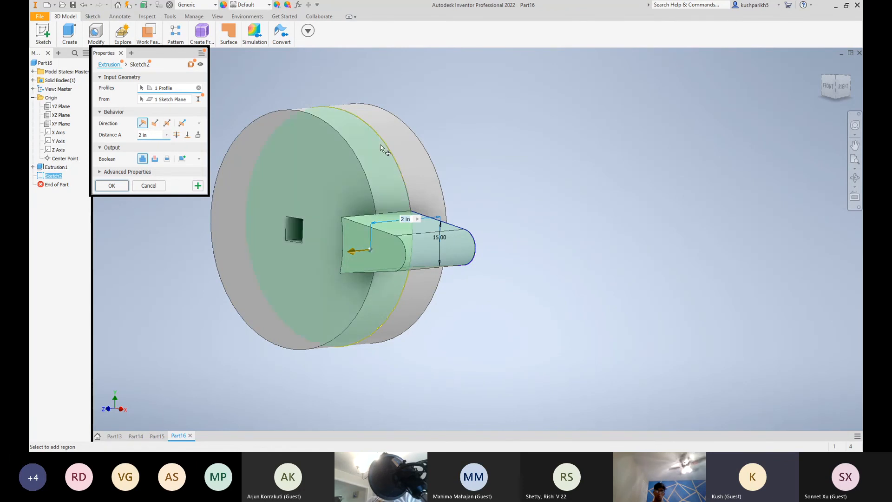
{"action": "left_click", "coordinate": [167, 123]}
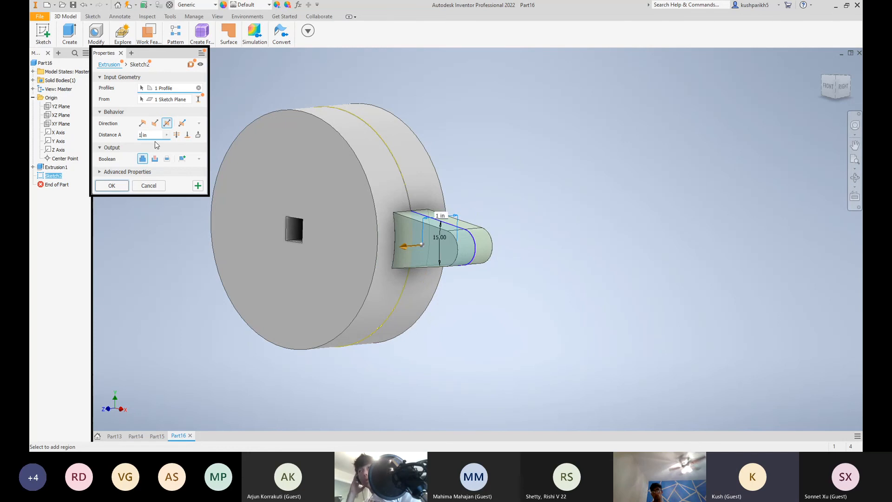
{"action": "left_click", "coordinate": [111, 185]}
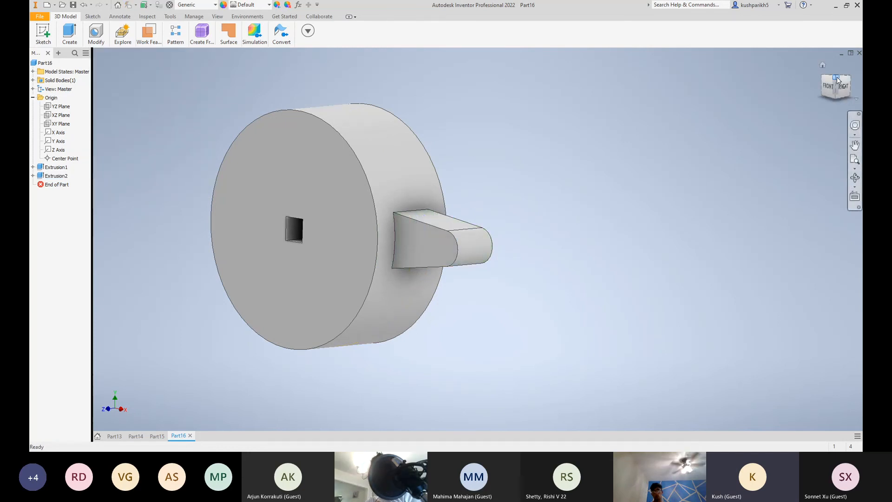
{"action": "middle_click_drag", "start_coordinate": [807, 110], "coordinate": [752, 165], "text": "shift"}
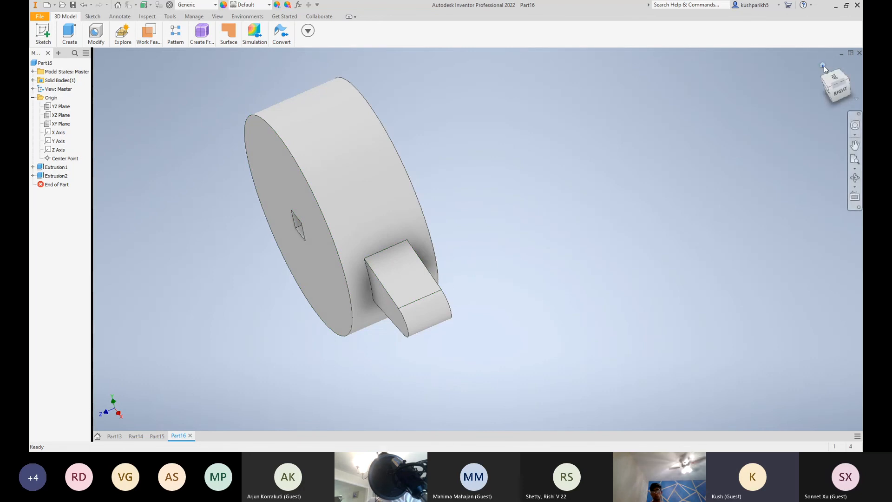
{"action": "left_click", "coordinate": [827, 91]}
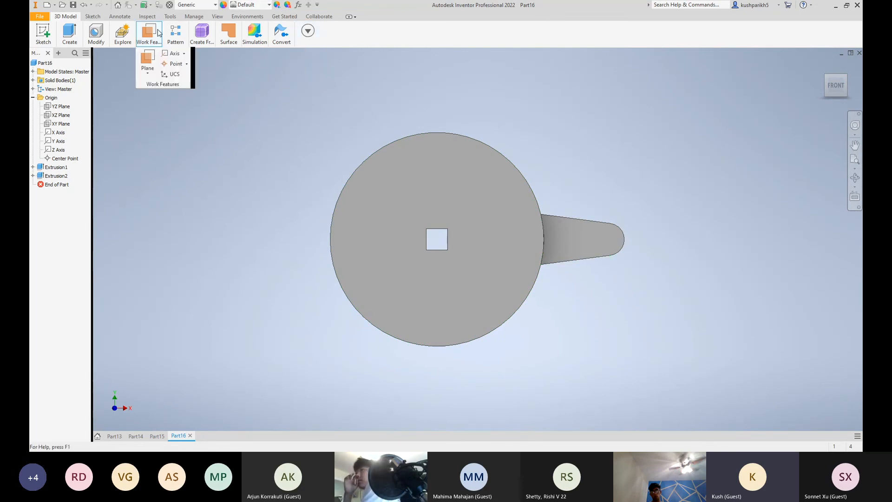
{"action": "mouse_move", "coordinate": [186, 35]}
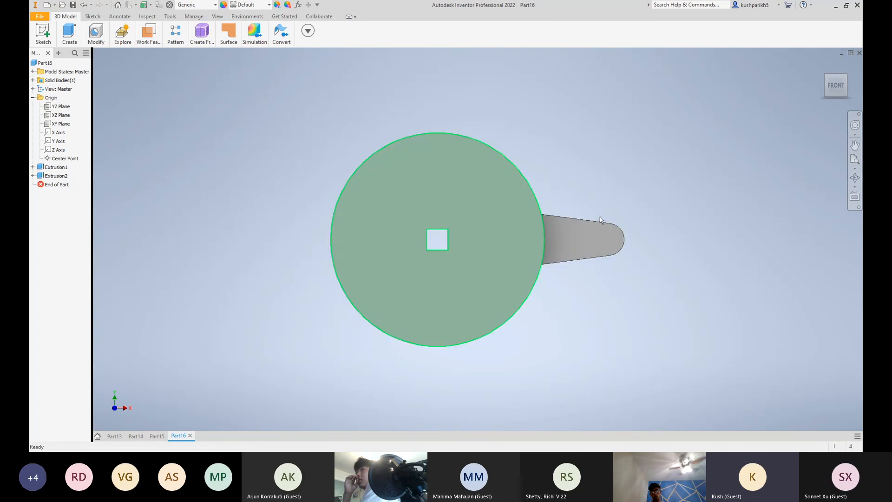
{"action": "mouse_move", "coordinate": [842, 94]}
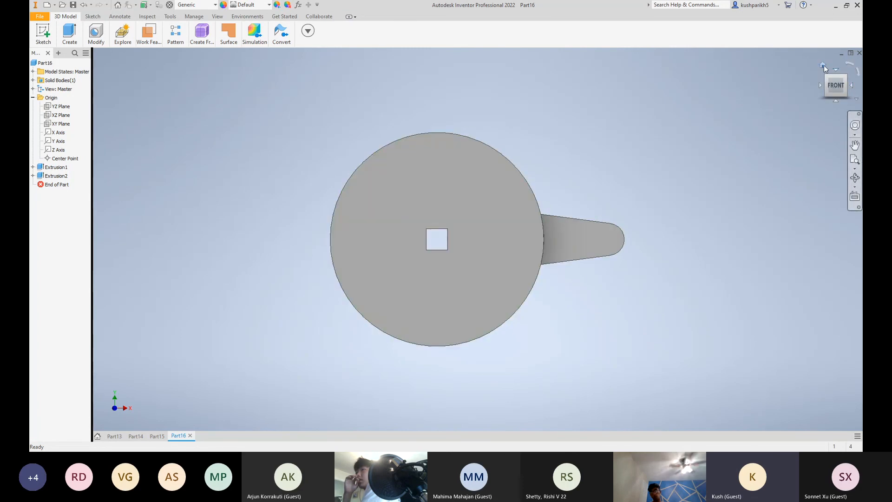
Start a 0.125 in fillet on both circular wheel edges and the outline edges of the spoke's front and back faces
{"action": "mouse_move", "coordinate": [831, 81]}
{"action": "left_mouse_down"}
{"action": "mouse_move", "coordinate": [809, 107]}
{"action": "mouse_move", "coordinate": [799, 105]}
{"action": "left_mouse_up"}
{"action": "mouse_move", "coordinate": [72, 38]}
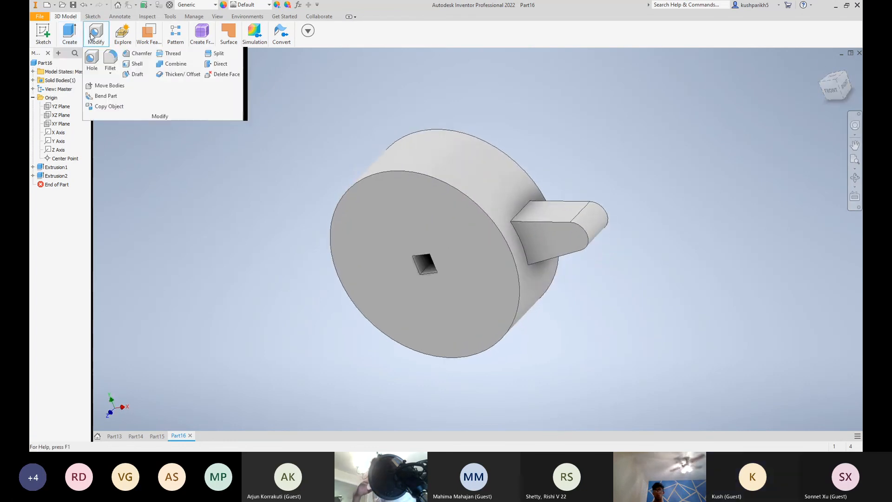
{"action": "left_click", "coordinate": [108, 58]}
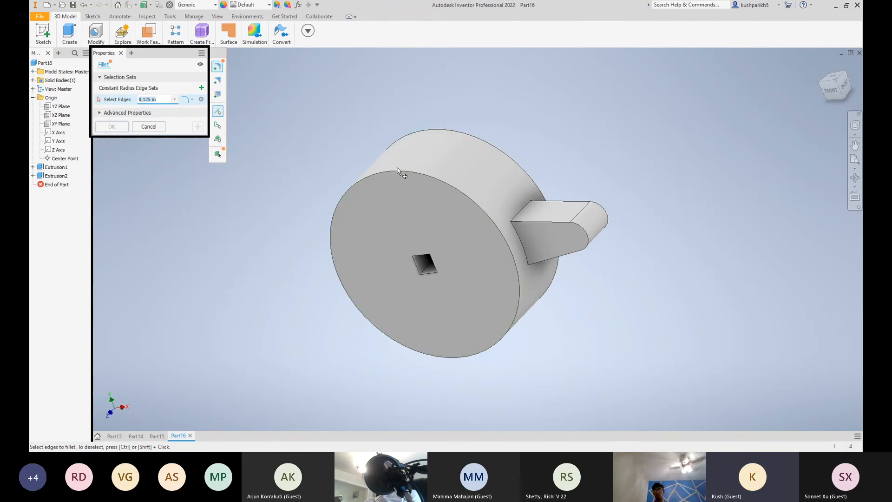
{"action": "left_click", "coordinate": [406, 173]}
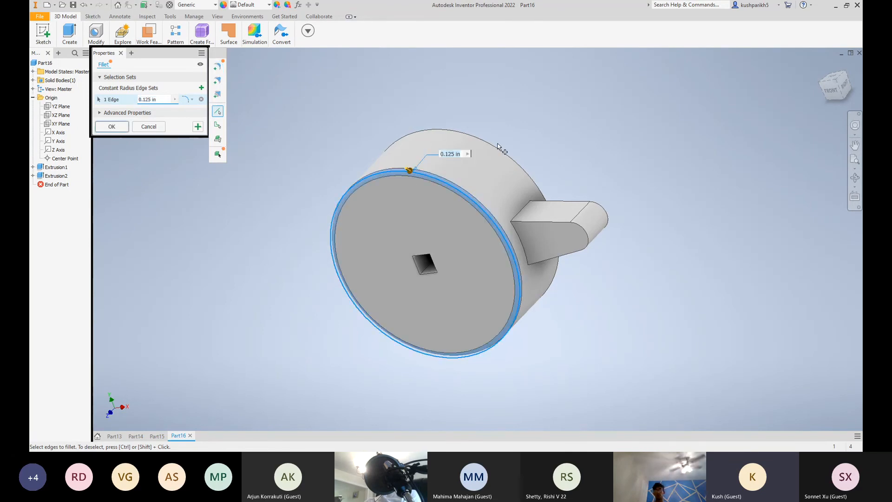
{"action": "left_click", "coordinate": [498, 148]}
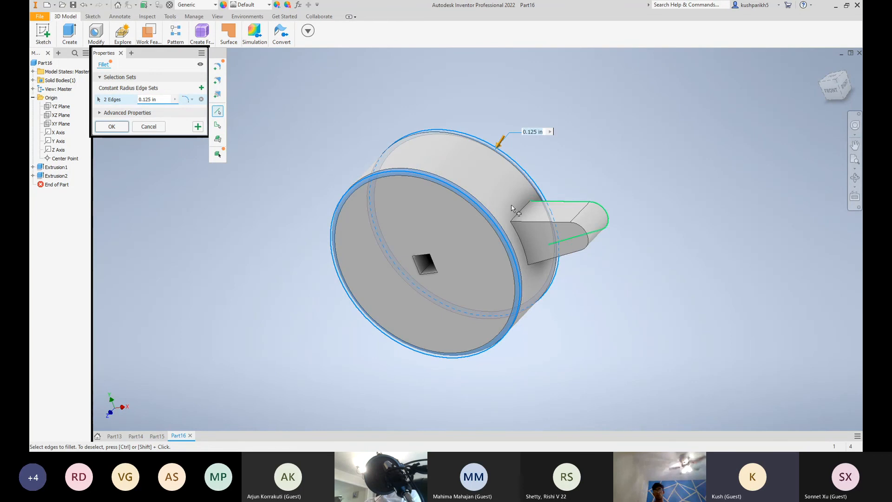
{"action": "left_click", "coordinate": [528, 224]}
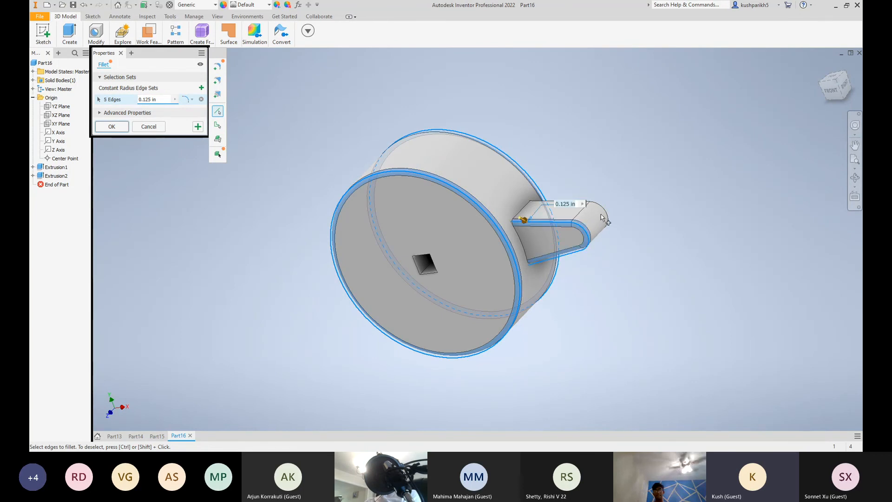
{"action": "left_click", "coordinate": [608, 212]}
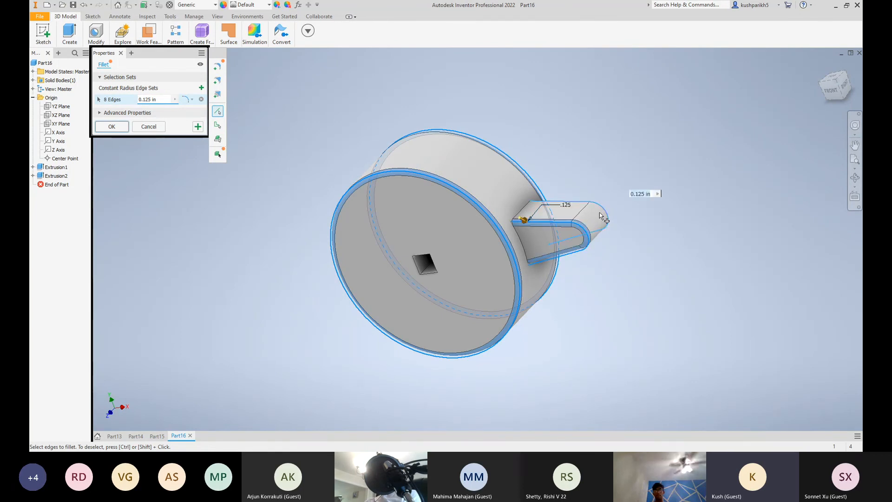
Add the four edges where the spoke meets the wheel's rim to the 0.125 in fillet and apply it
{"action": "left_click", "coordinate": [520, 235]}
{"action": "left_click", "coordinate": [521, 213]}
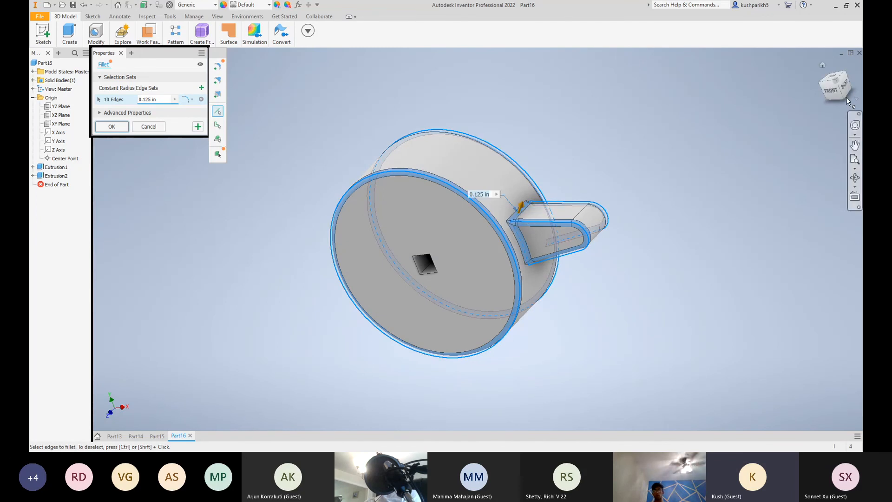
{"action": "left_click_drag", "start_coordinate": [798, 77], "coordinate": [764, 44]}
{"action": "left_click", "coordinate": [514, 218]}
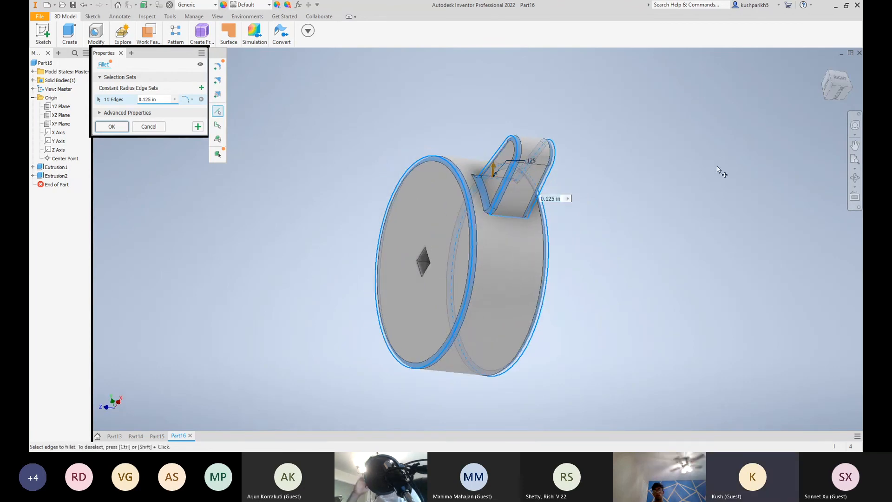
{"action": "left_click_drag", "start_coordinate": [835, 89], "coordinate": [790, 93]}
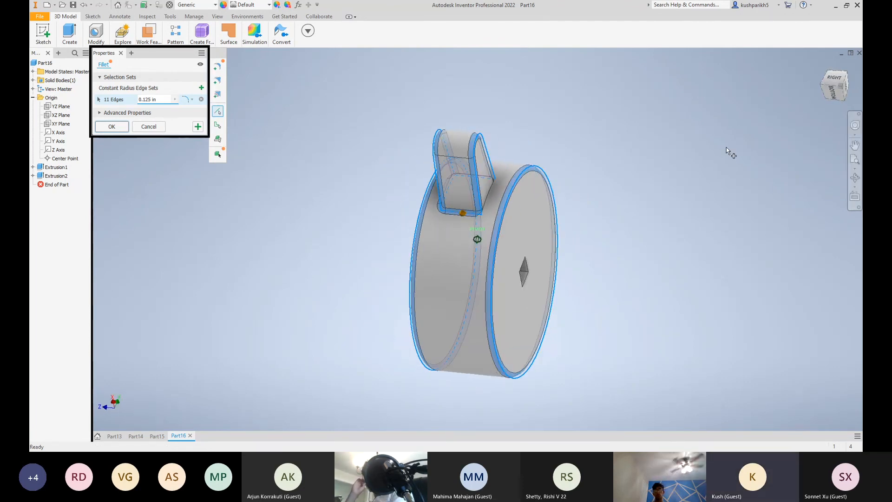
{"action": "left_click", "coordinate": [485, 194]}
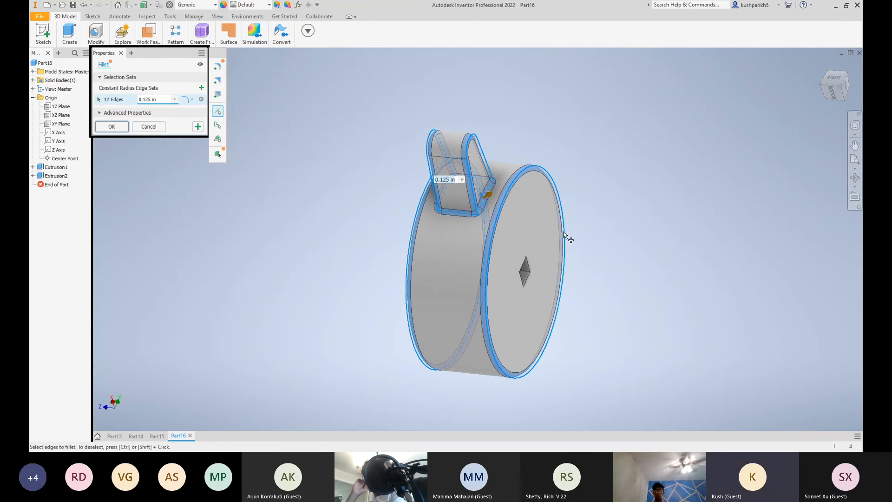
{"action": "left_click", "coordinate": [112, 127]}
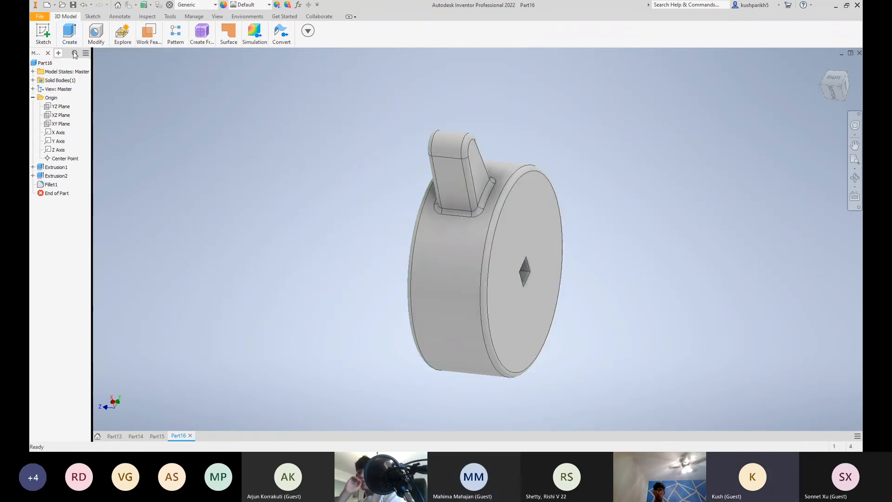
{"action": "mouse_move", "coordinate": [74, 40]}
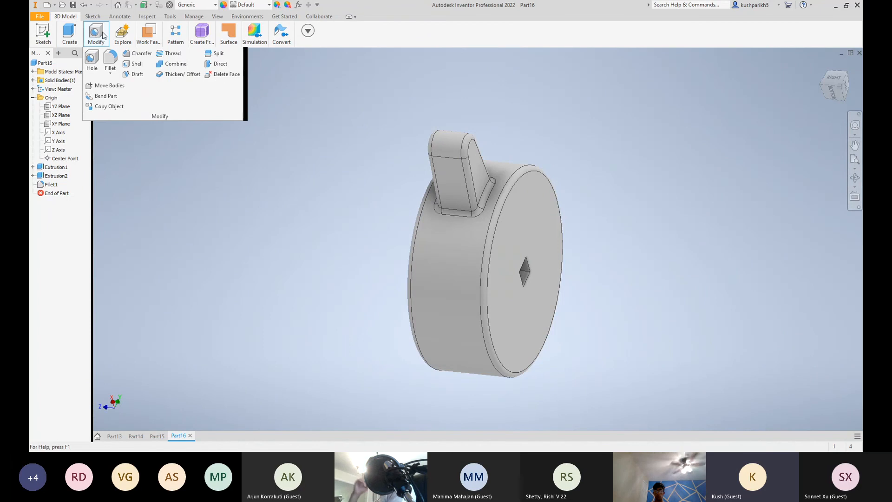
{"action": "left_click", "coordinate": [111, 61]}
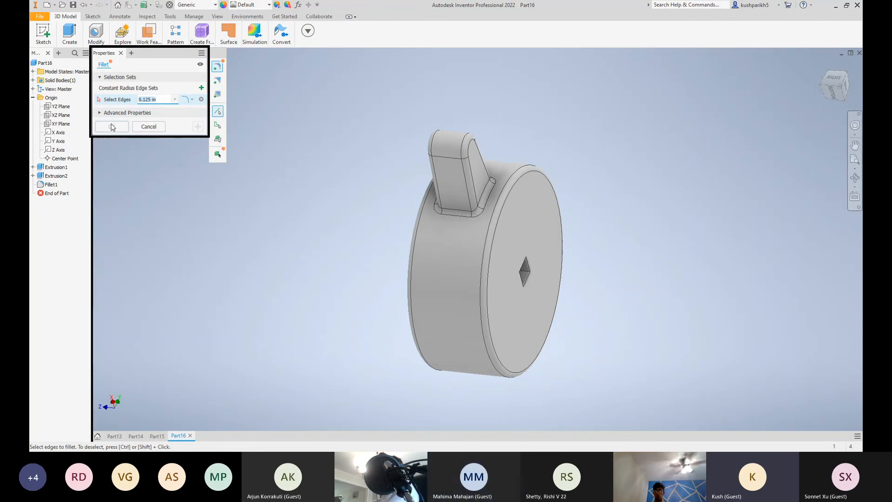
{"action": "left_click", "coordinate": [148, 127]}
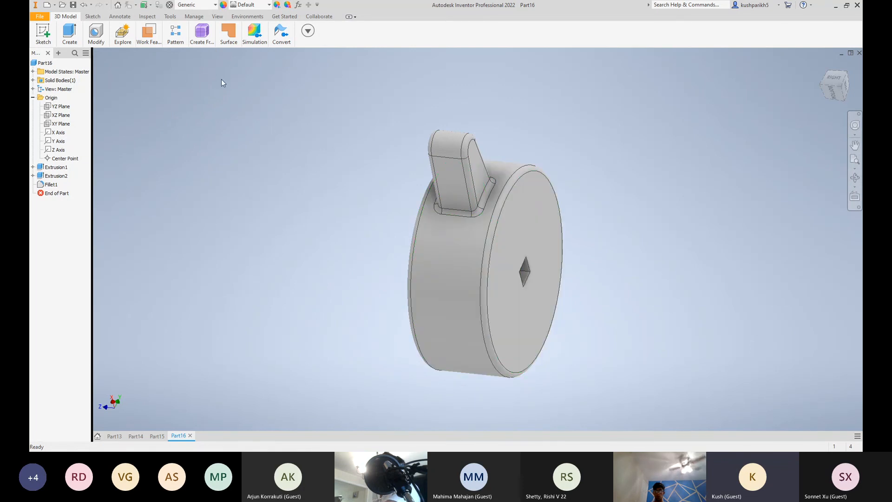
{"action": "left_click", "coordinate": [175, 36]}
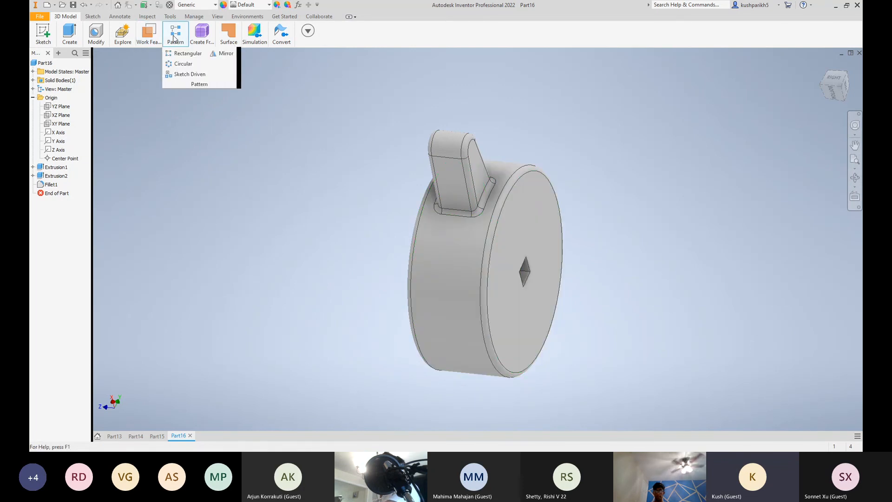
{"action": "left_click", "coordinate": [183, 63]}
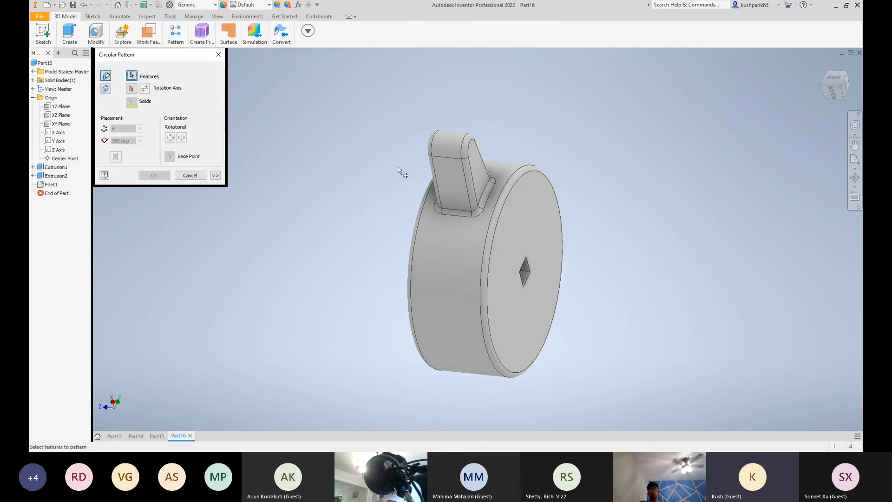
{"action": "left_click", "coordinate": [453, 159]}
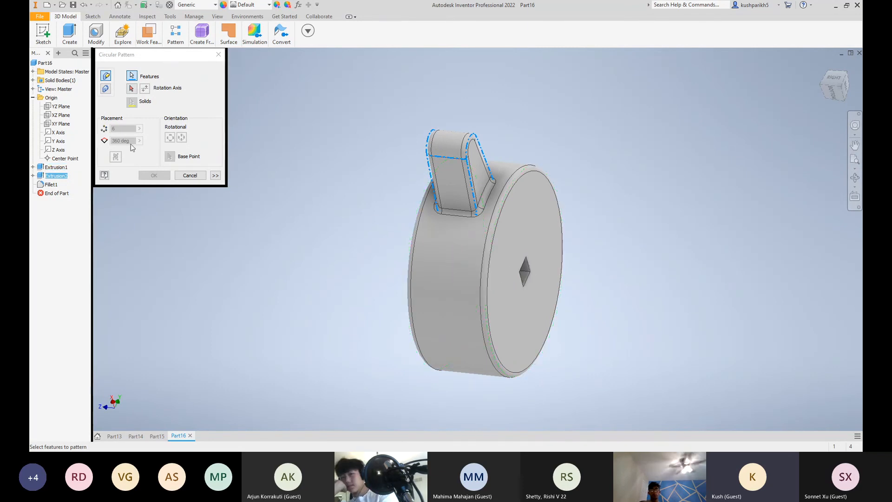
{"action": "left_click", "coordinate": [131, 89]}
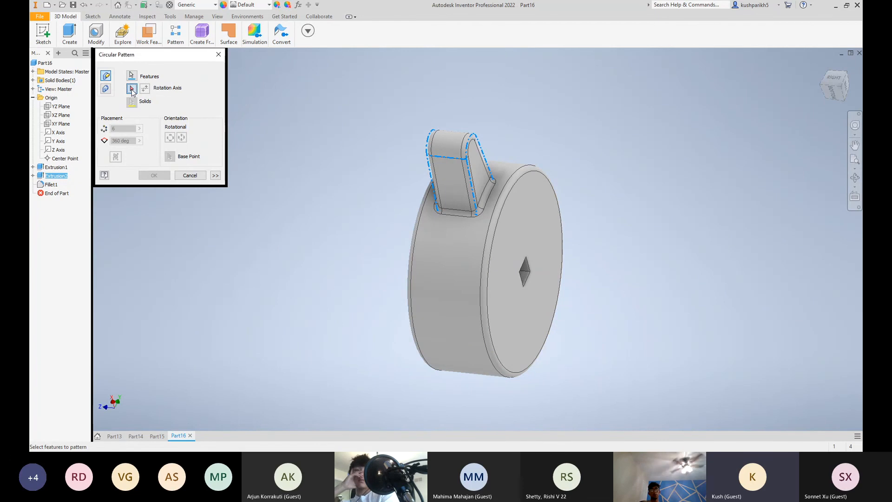
{"action": "left_click", "coordinate": [845, 87]}
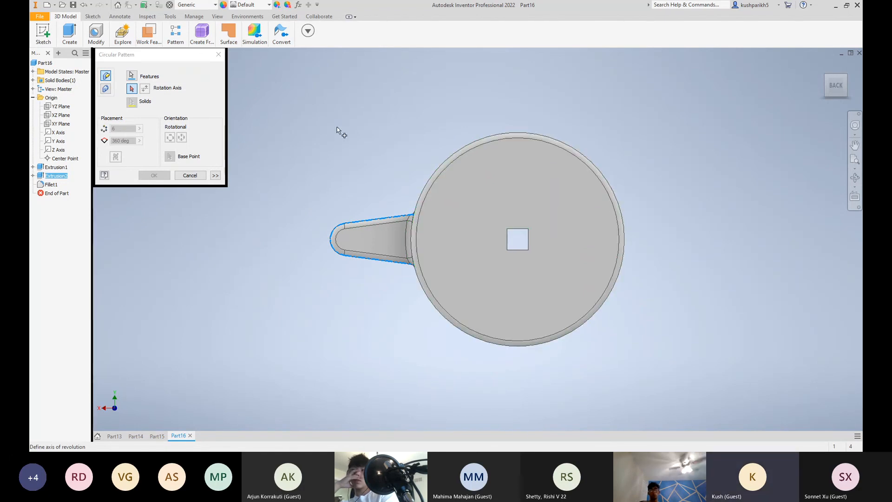
{"action": "left_click", "coordinate": [190, 176]}
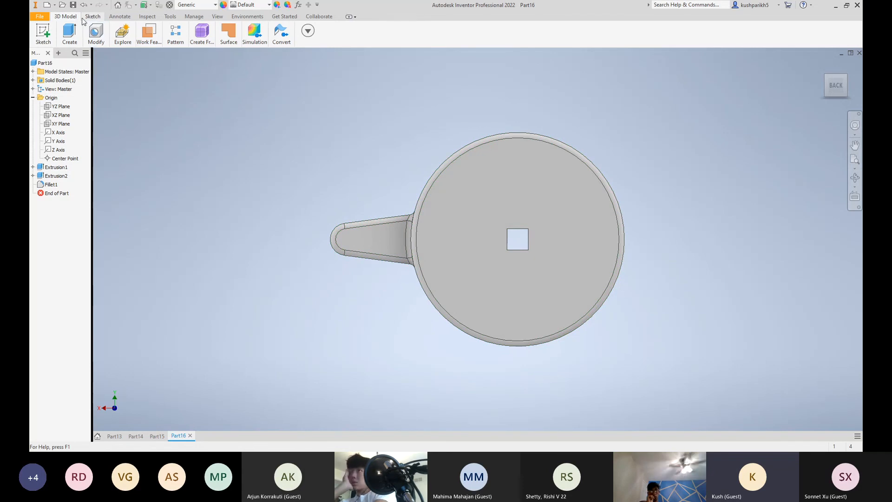
Start a sketch on the wheel's back face and draw a vertical construction line between the midpoints of the square hole's upper and lower edges
{"action": "left_click", "coordinate": [462, 222]}
{"action": "left_click", "coordinate": [472, 217]}
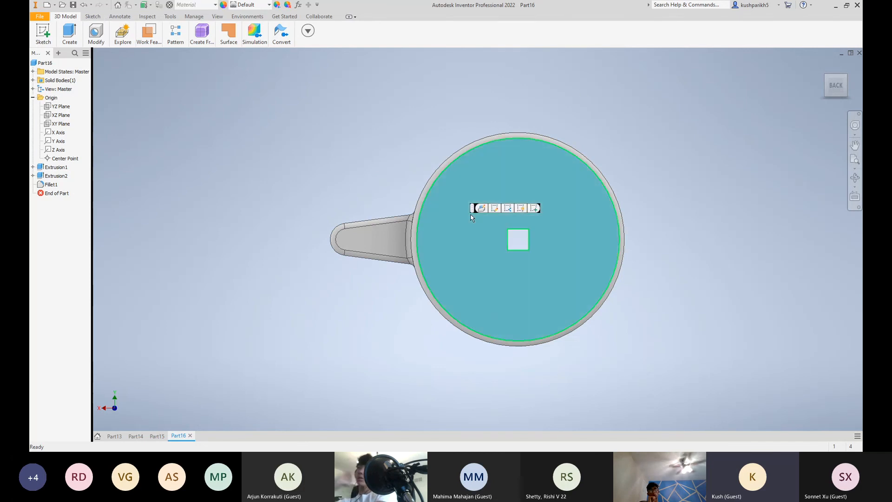
{"action": "right_click", "coordinate": [557, 235]}
{"action": "left_click", "coordinate": [552, 261]}
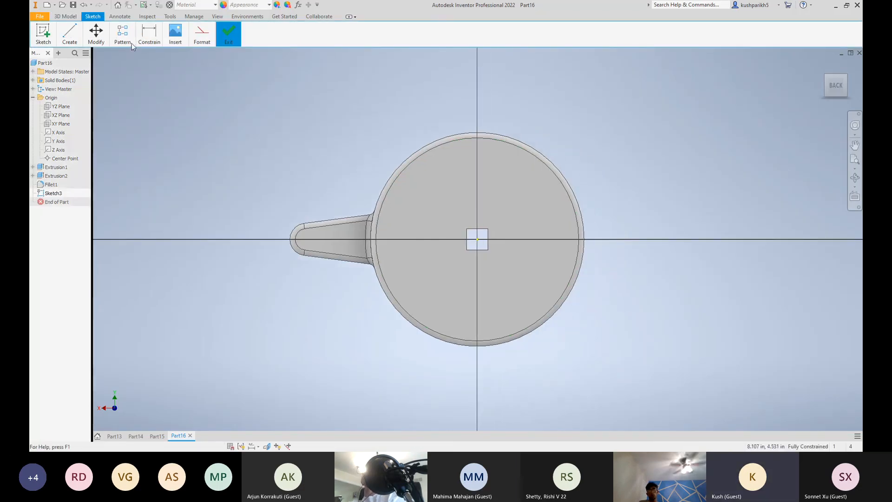
{"action": "left_click", "coordinate": [69, 34]}
{"action": "left_click", "coordinate": [202, 34]}
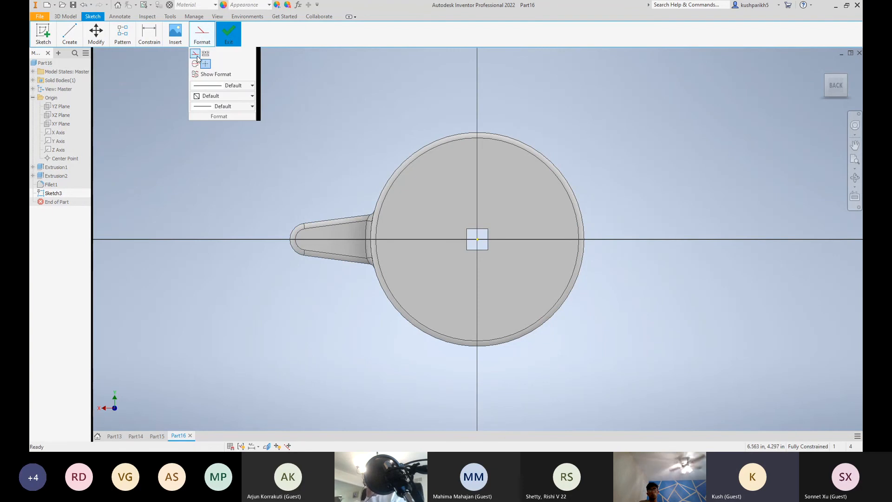
{"action": "left_click", "coordinate": [65, 35]}
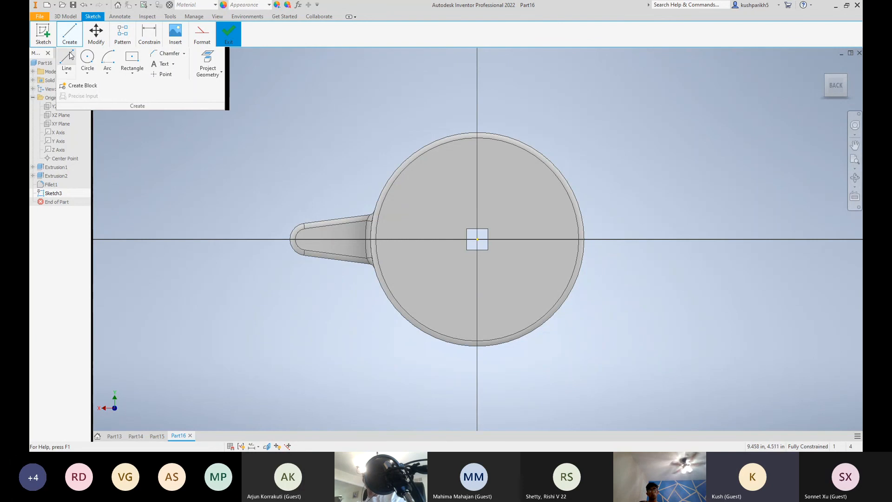
{"action": "left_click", "coordinate": [67, 58]}
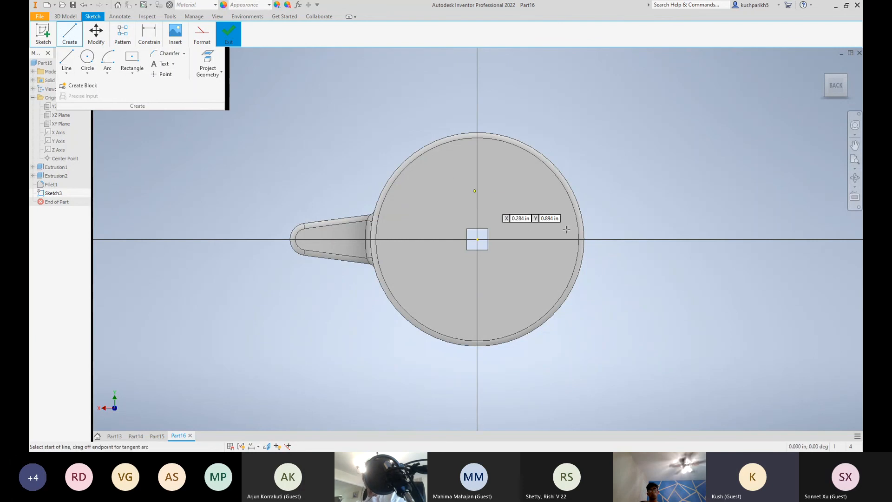
{"action": "left_click", "coordinate": [478, 239]}
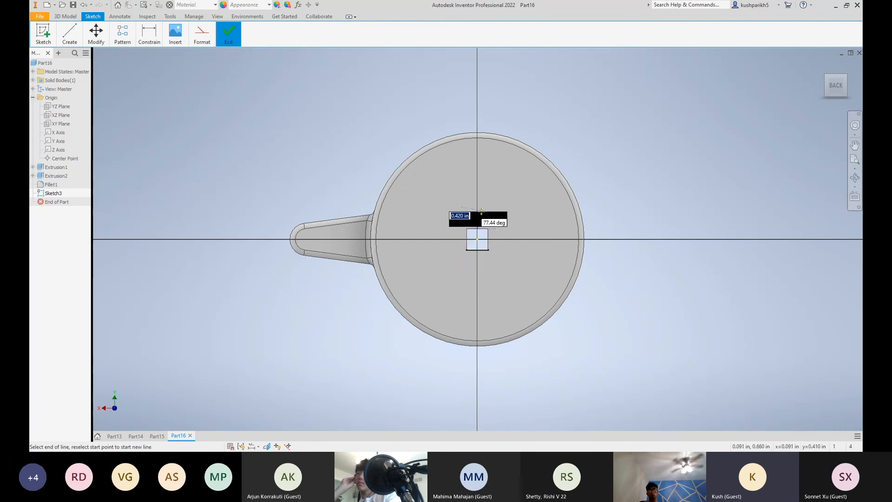
{"action": "left_click", "coordinate": [477, 250]}
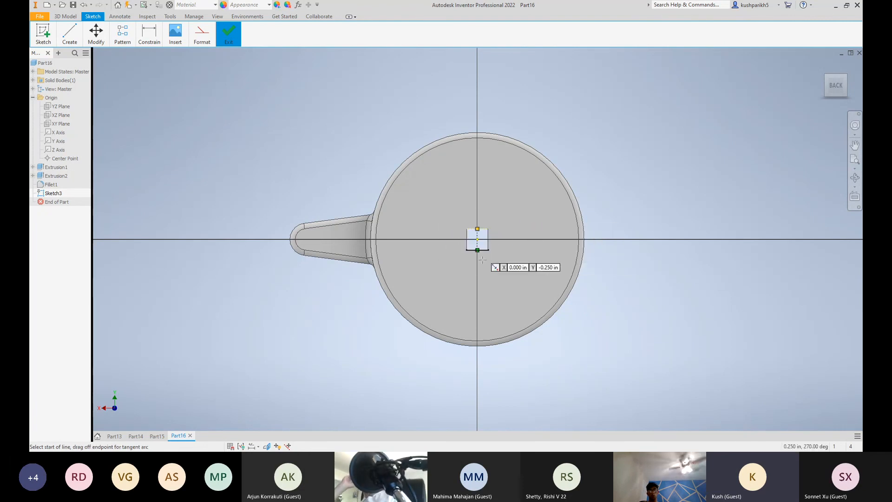
Draw a horizontal construction line about 0.5 in long between the midpoints of the square hole's side edges and finish the sketch
{"action": "scroll", "coordinate": [485, 235], "scroll_direction": "up", "scroll_amount": 5}
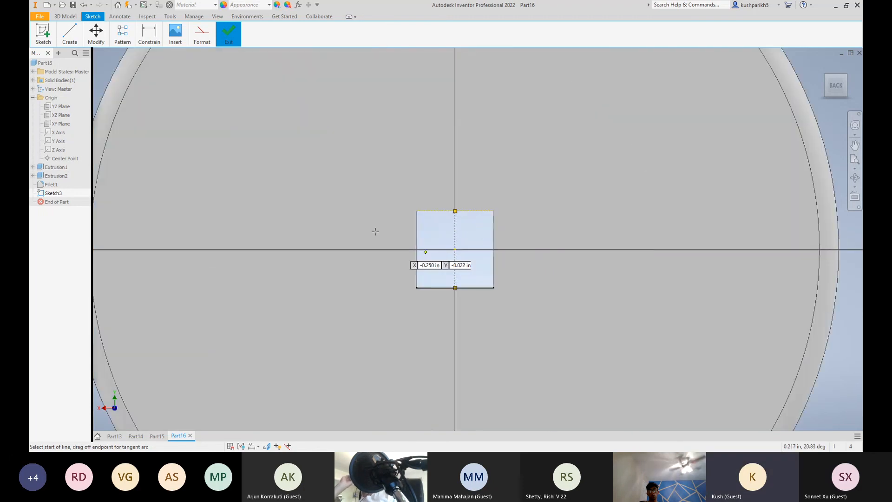
{"action": "left_click", "coordinate": [417, 250]}
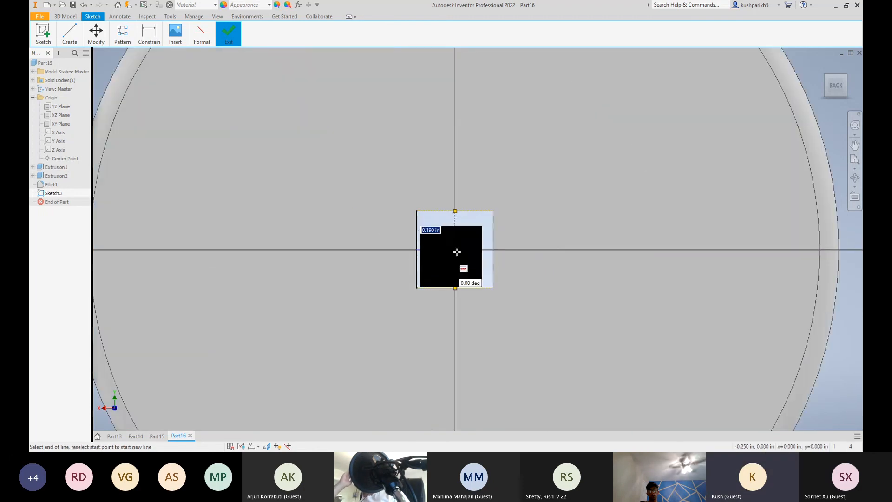
{"action": "left_click", "coordinate": [494, 251]}
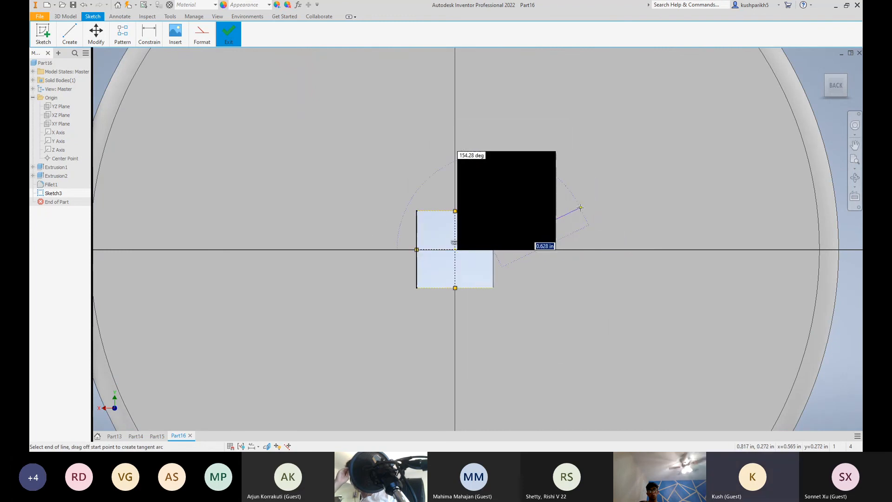
{"action": "key", "text": "Escape"}
{"action": "scroll", "coordinate": [436, 177], "scroll_direction": "down", "scroll_amount": 6}
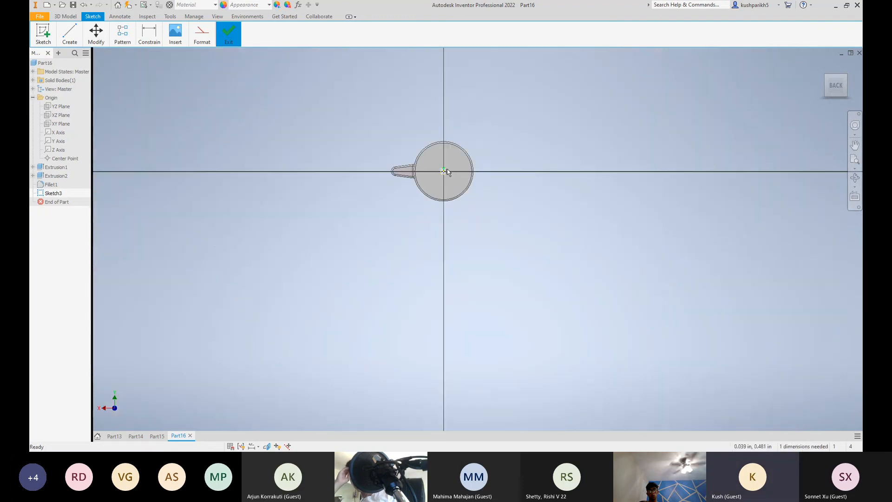
{"action": "scroll", "coordinate": [510, 183], "scroll_direction": "up", "scroll_amount": 2}
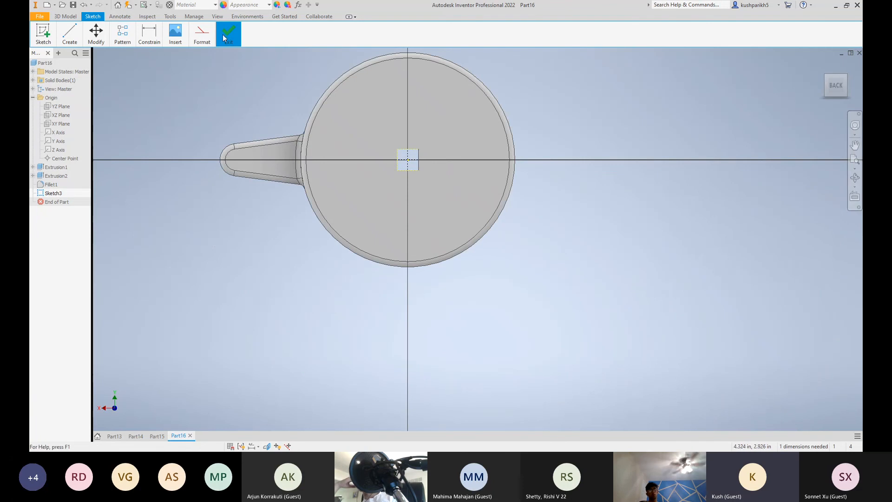
{"action": "left_click", "coordinate": [232, 71]}
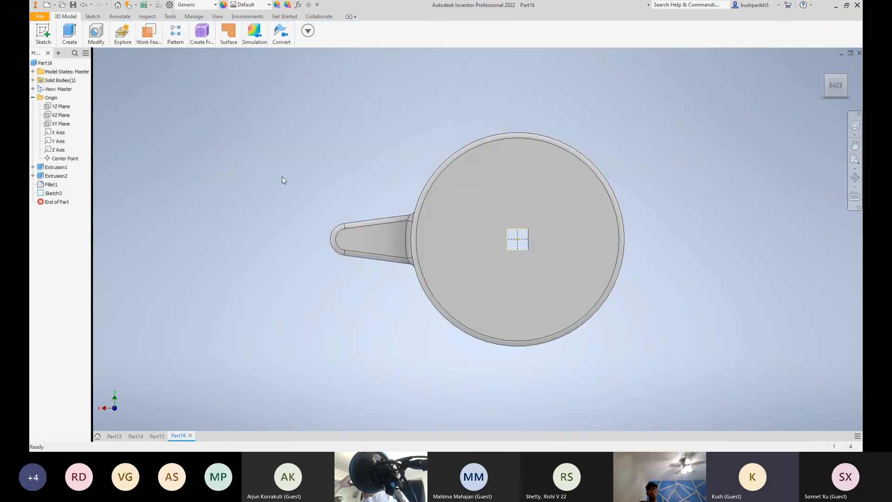
Try a circular pattern of the spoke around the wheel's axis with 10 occurrences over 360 degrees, and cancel it
{"action": "left_click", "coordinate": [69, 34]}
{"action": "mouse_move", "coordinate": [69, 34]}
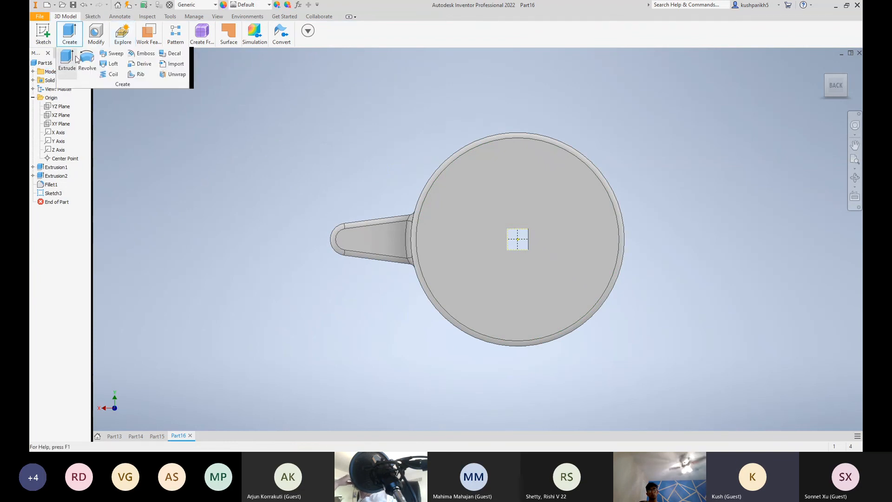
{"action": "mouse_move", "coordinate": [172, 38]}
{"action": "left_click", "coordinate": [183, 63]}
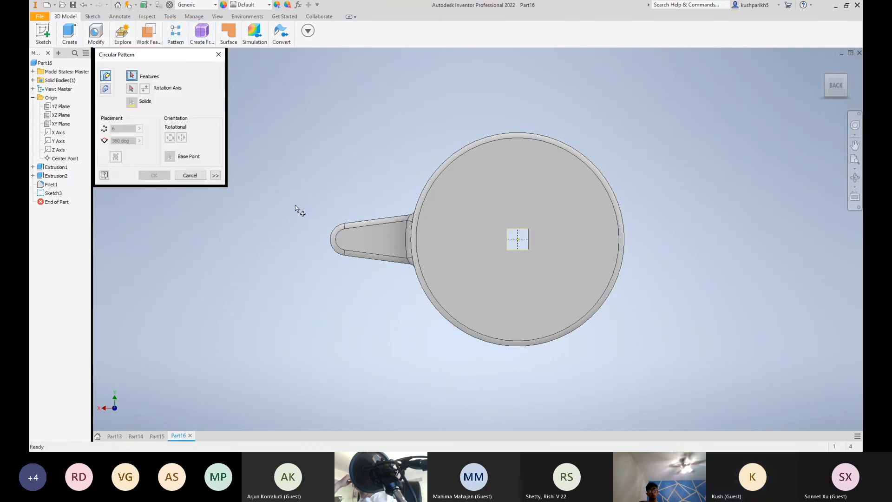
{"action": "left_click", "coordinate": [825, 77]}
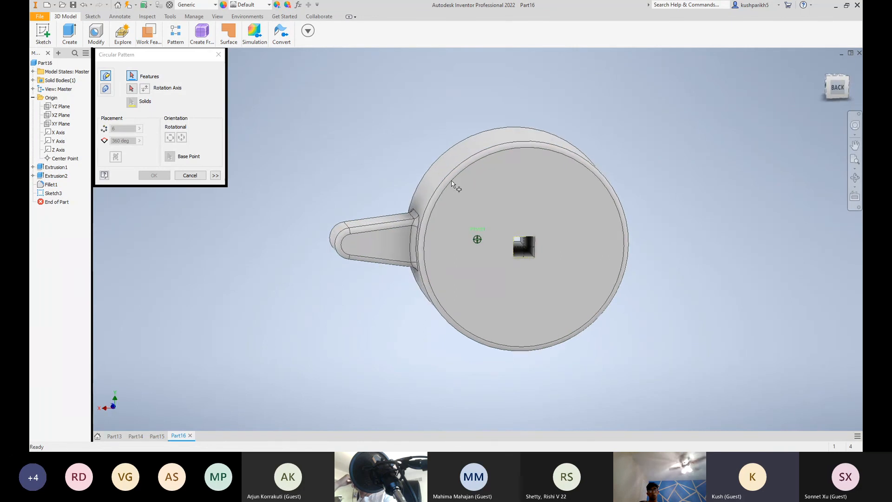
{"action": "left_click", "coordinate": [345, 246]}
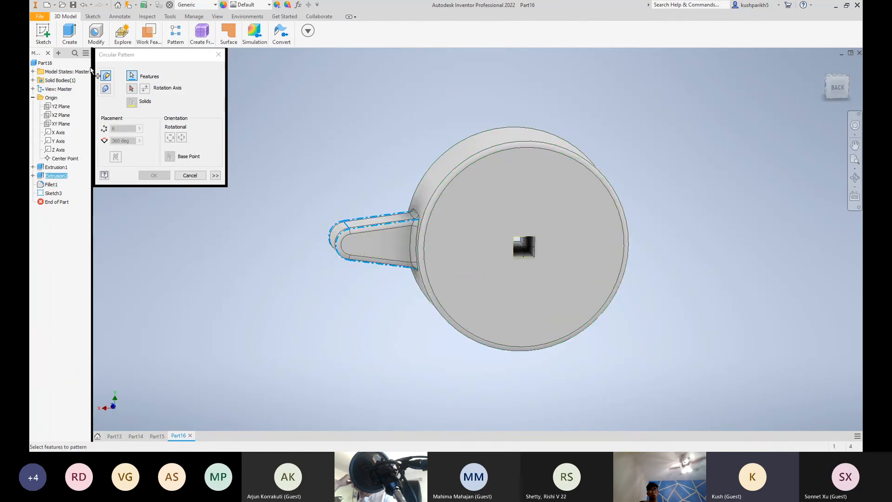
{"action": "left_click", "coordinate": [131, 89]}
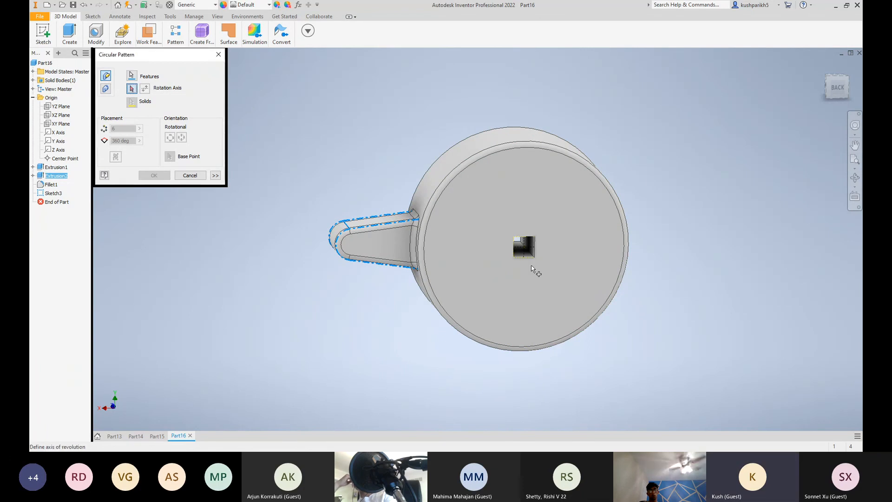
{"action": "left_click", "coordinate": [841, 92]}
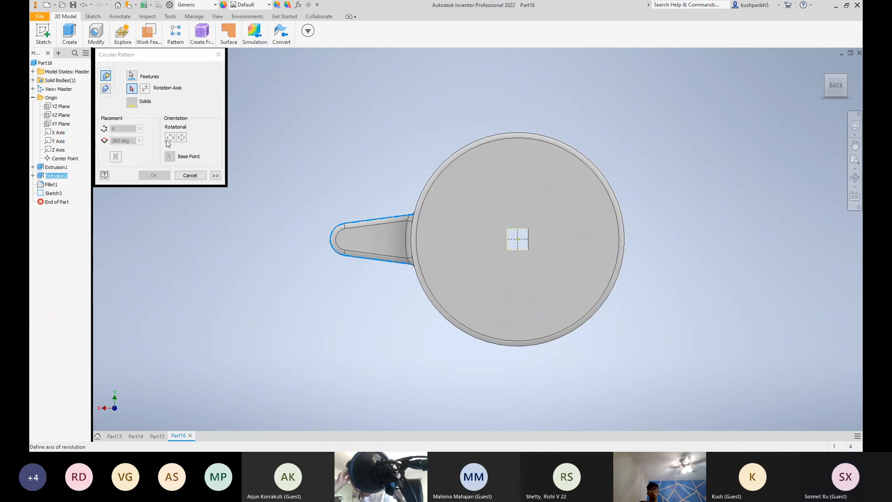
{"action": "left_click", "coordinate": [418, 217]}
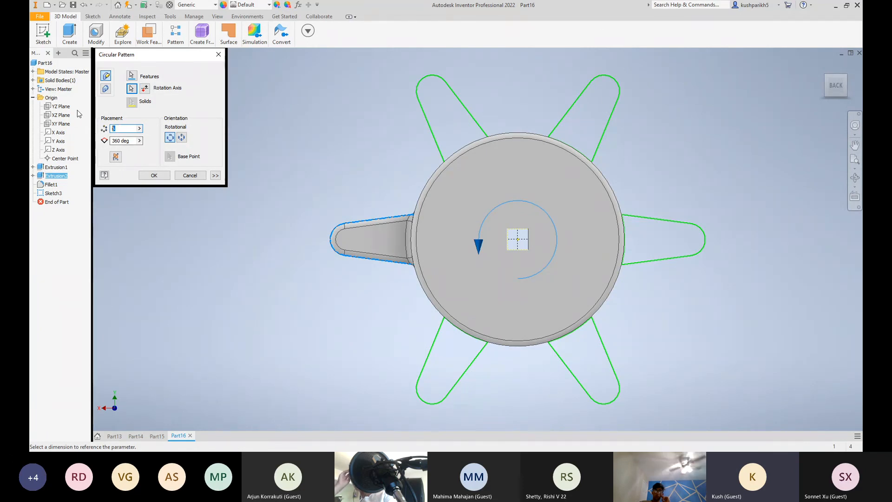
{"action": "type", "text": "10"}
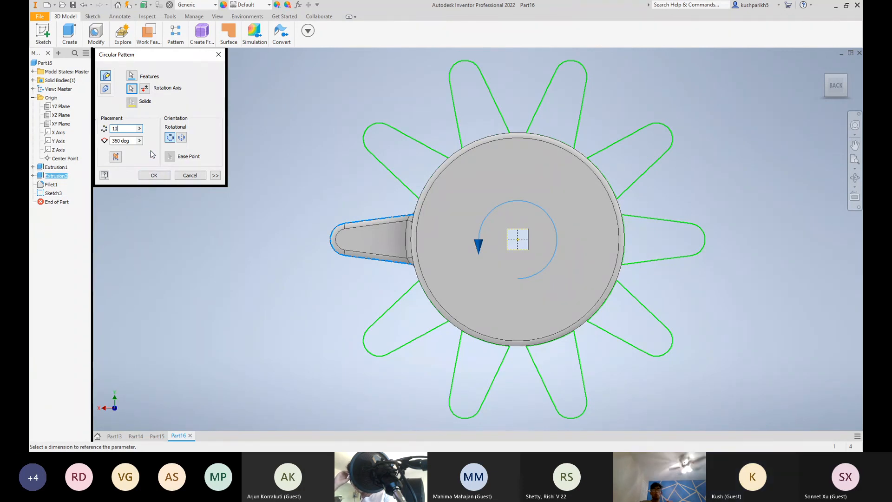
{"action": "key", "text": "Escape"}
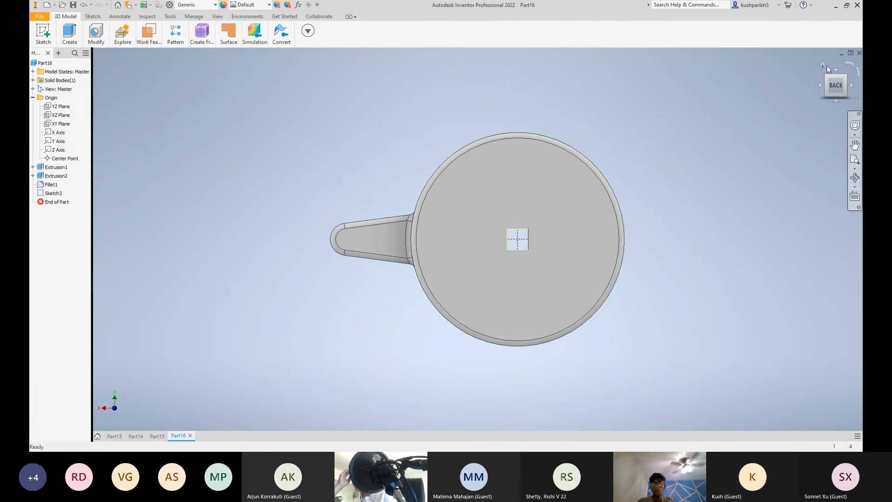
Pattern the spoke extrusion circularly around the axis of the wheel's outer cylindrical face with 10 occurrences over 360 degrees
{"action": "left_click", "coordinate": [823, 65]}
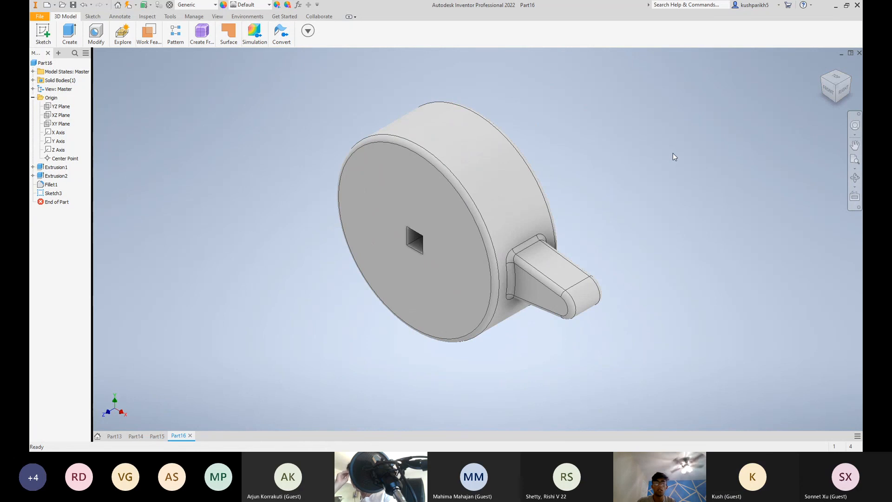
{"action": "mouse_move", "coordinate": [81, 41]}
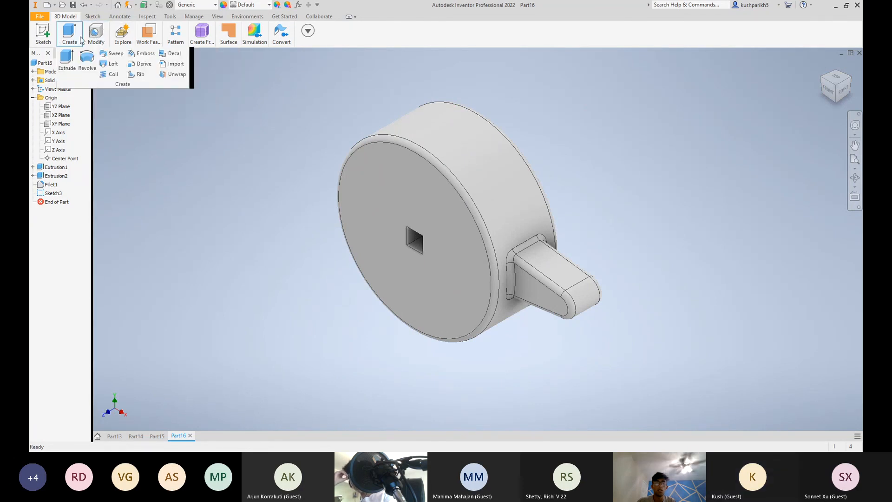
{"action": "mouse_move", "coordinate": [175, 35]}
{"action": "left_click", "coordinate": [178, 63]}
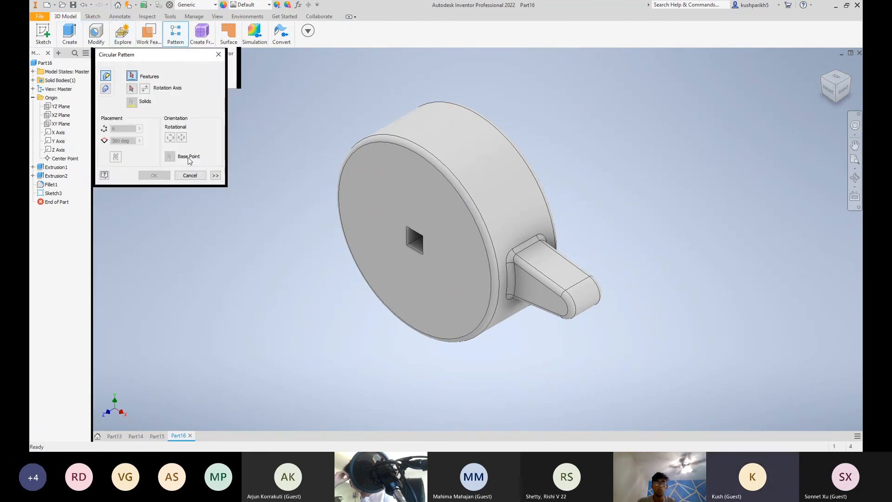
{"action": "left_click", "coordinate": [580, 302]}
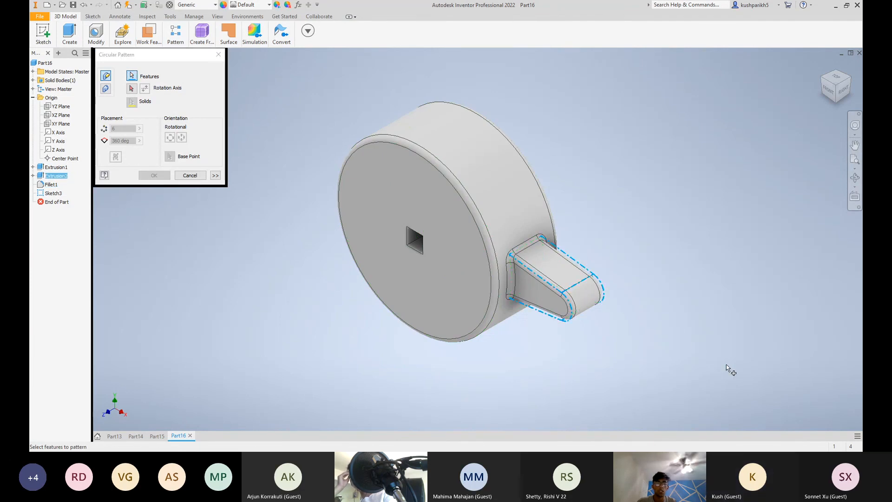
{"action": "left_click", "coordinate": [132, 88]}
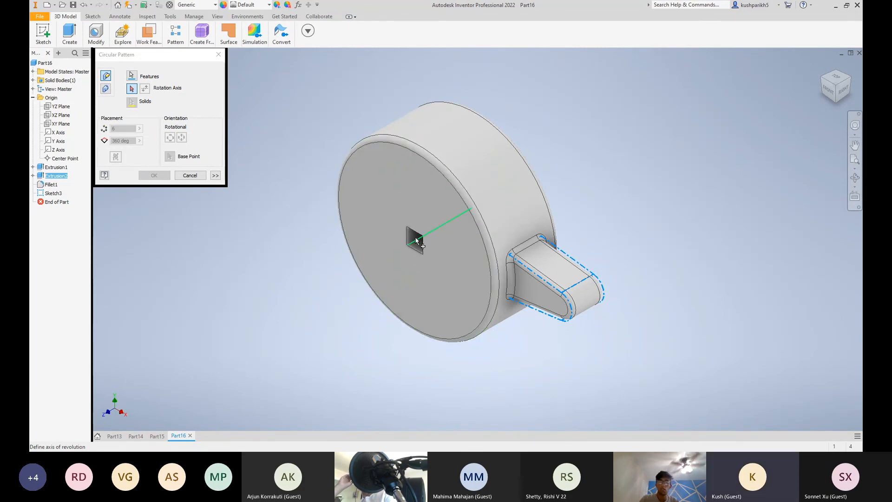
{"action": "left_click", "coordinate": [830, 90]}
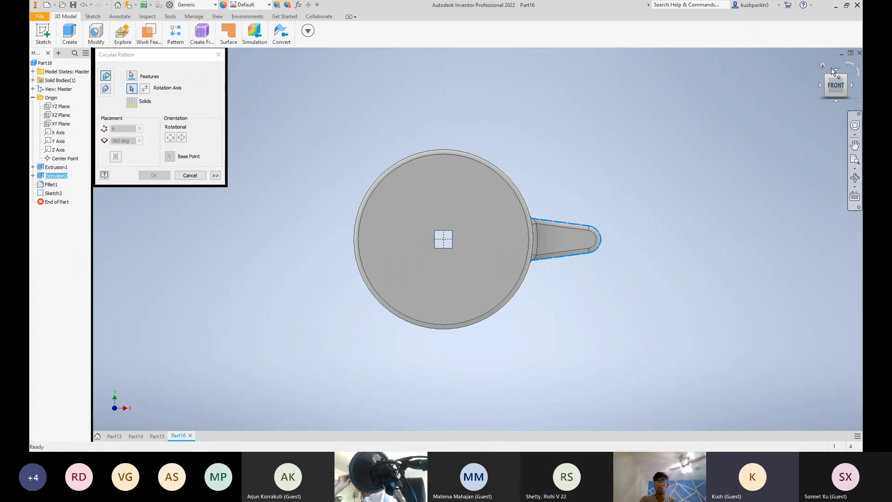
{"action": "left_click", "coordinate": [823, 66]}
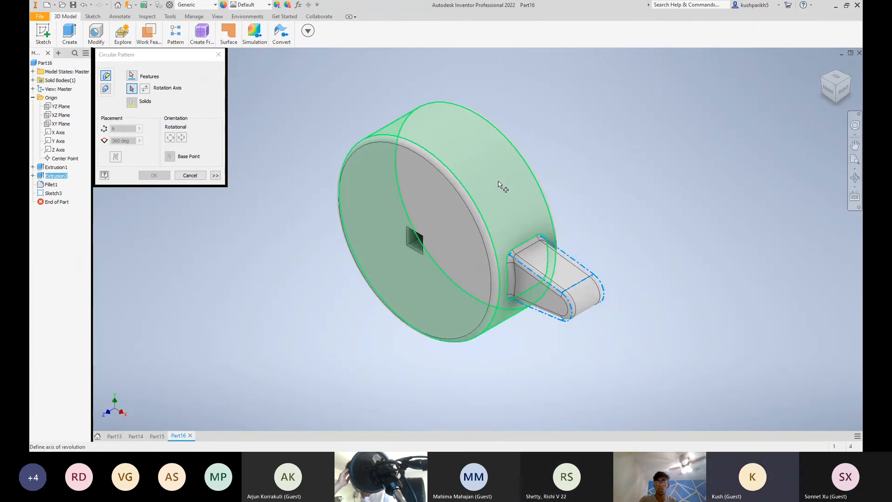
{"action": "left_click", "coordinate": [498, 184]}
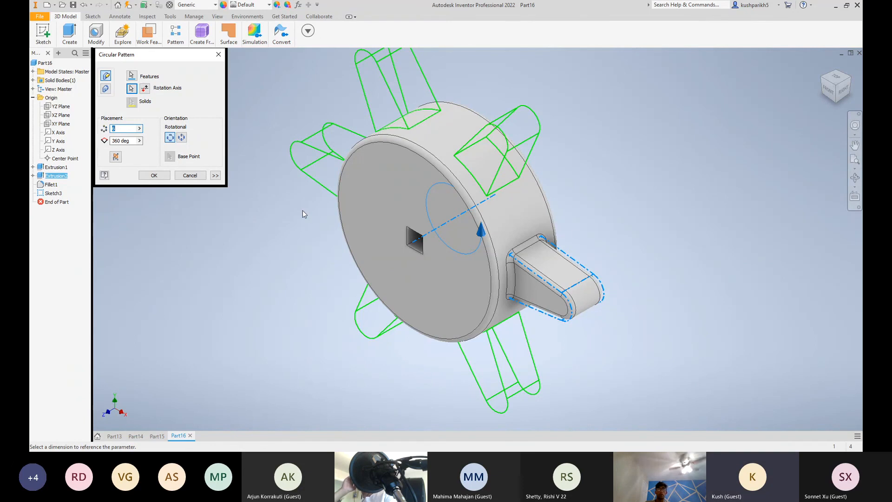
{"action": "scroll", "coordinate": [303, 210], "scroll_direction": "up", "scroll_amount": 3}
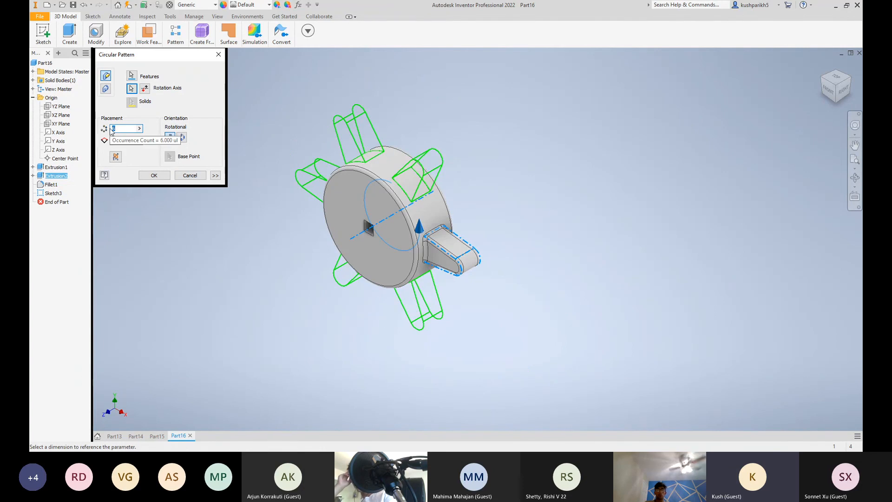
{"action": "type", "text": "0"}
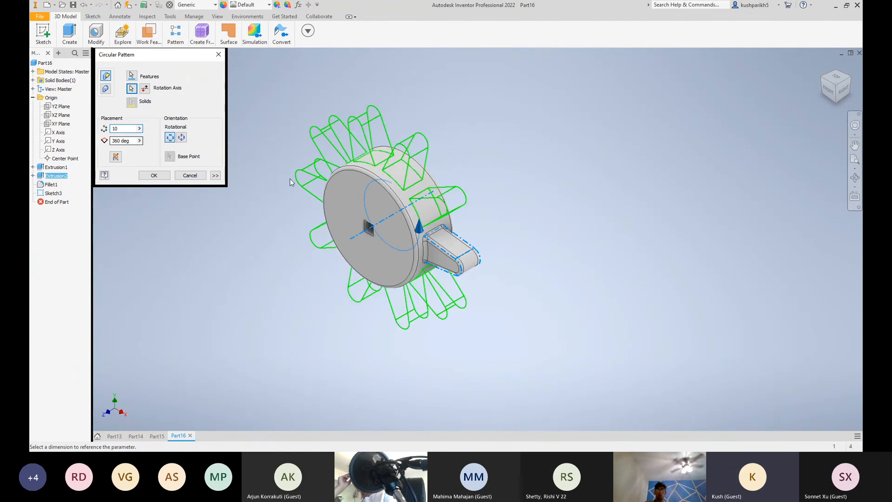
{"action": "left_click", "coordinate": [163, 175]}
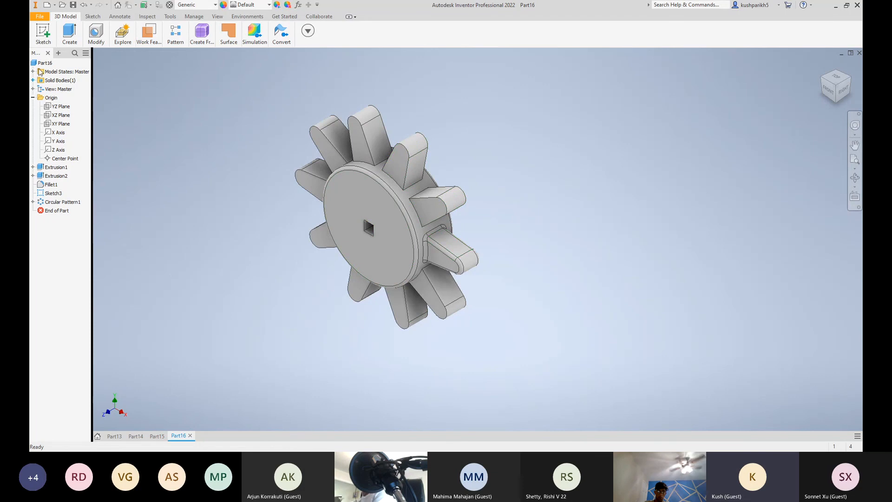
Pattern the spoke and rim fillet circularly around the wheel's axis with 10 occurrences over 360 degrees
{"action": "mouse_move", "coordinate": [176, 34]}
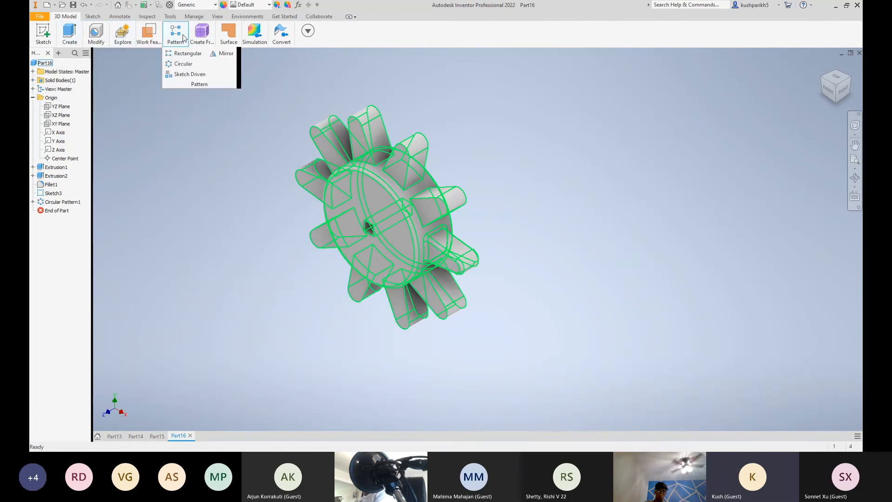
{"action": "left_click", "coordinate": [183, 66]}
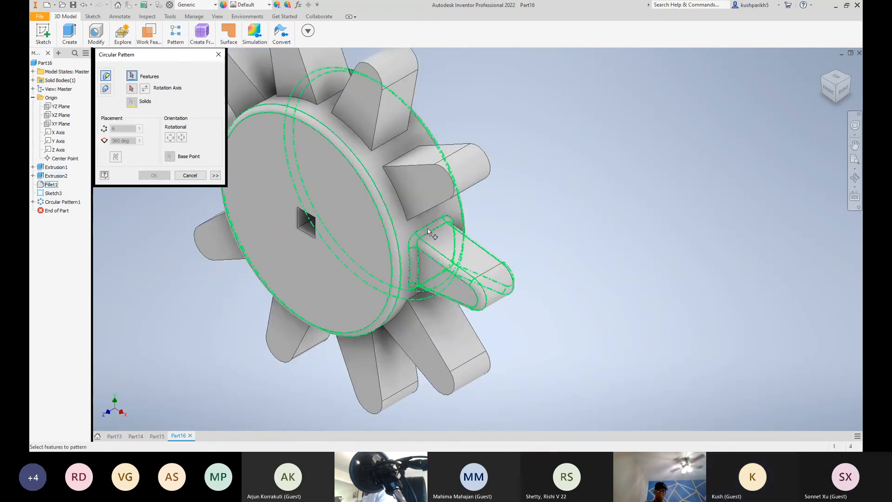
{"action": "scroll", "coordinate": [427, 227], "scroll_direction": "down", "scroll_amount": 5}
{"action": "scroll", "coordinate": [427, 229], "scroll_direction": "up", "scroll_amount": 5}
{"action": "left_click", "coordinate": [414, 239]}
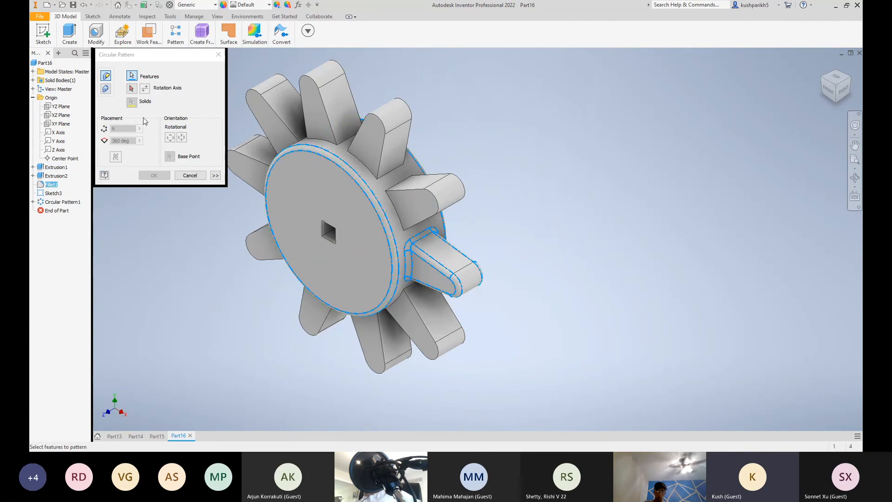
{"action": "left_click", "coordinate": [131, 88]}
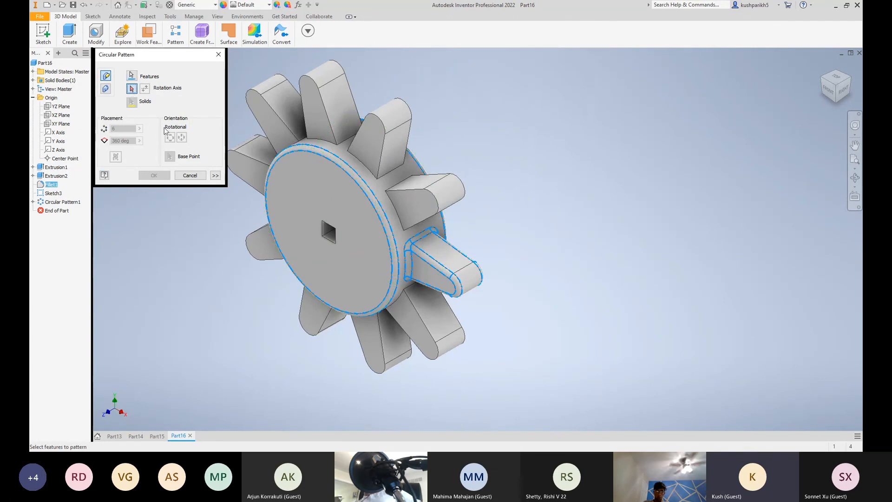
{"action": "left_click", "coordinate": [377, 192]}
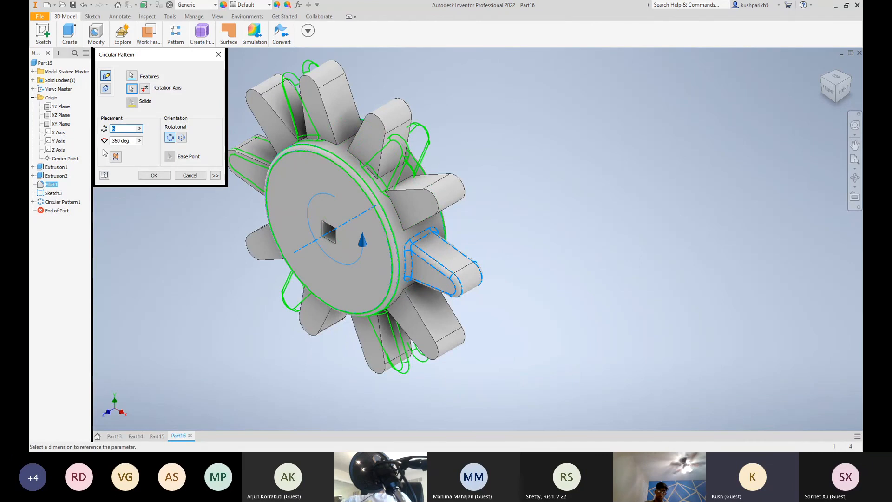
{"action": "type", "text": "10"}
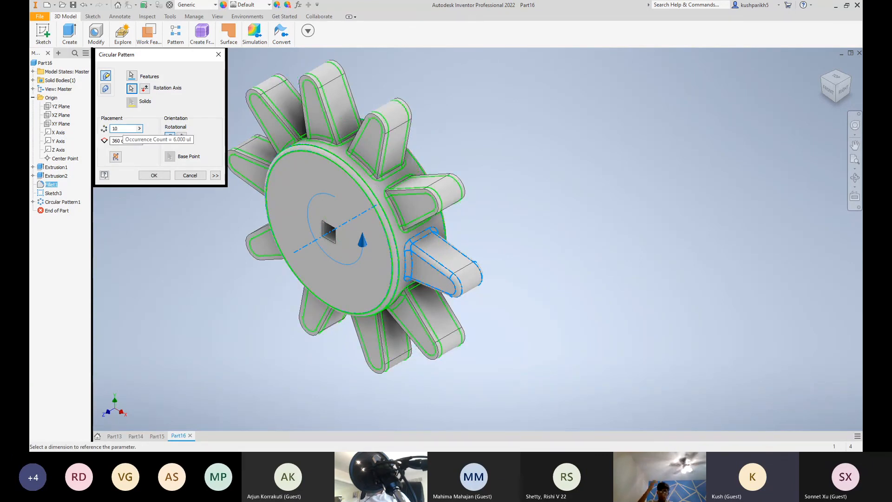
{"action": "left_click", "coordinate": [153, 175]}
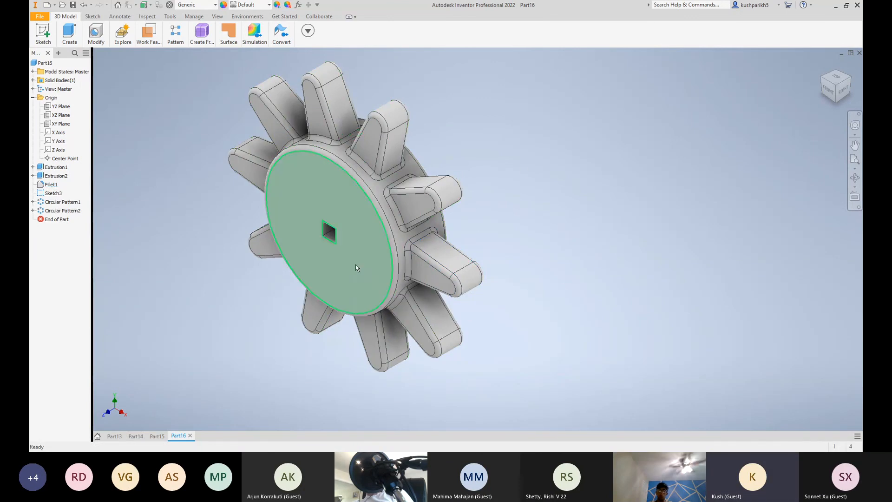
Start a sketch on the XZ plane and project the tip edge and one long side edge of the spoke on the negative X side
{"action": "scroll", "coordinate": [512, 271], "scroll_direction": "down", "scroll_amount": 3}
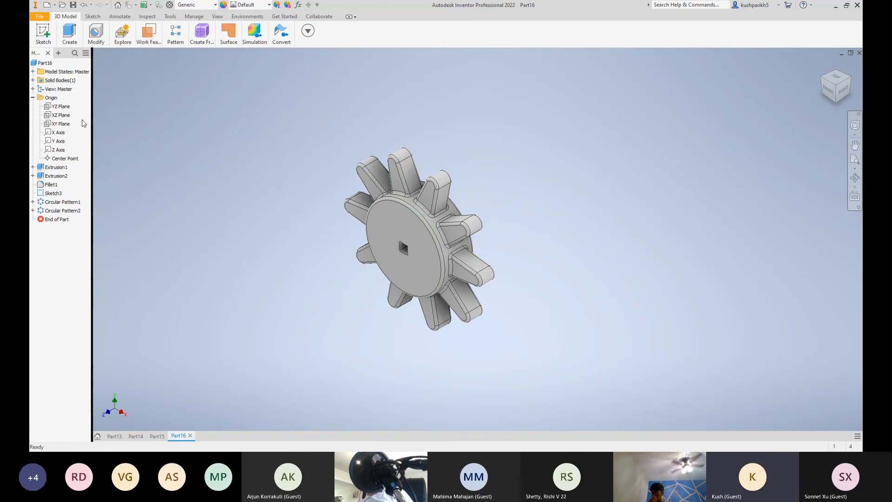
{"action": "left_click", "coordinate": [70, 35]}
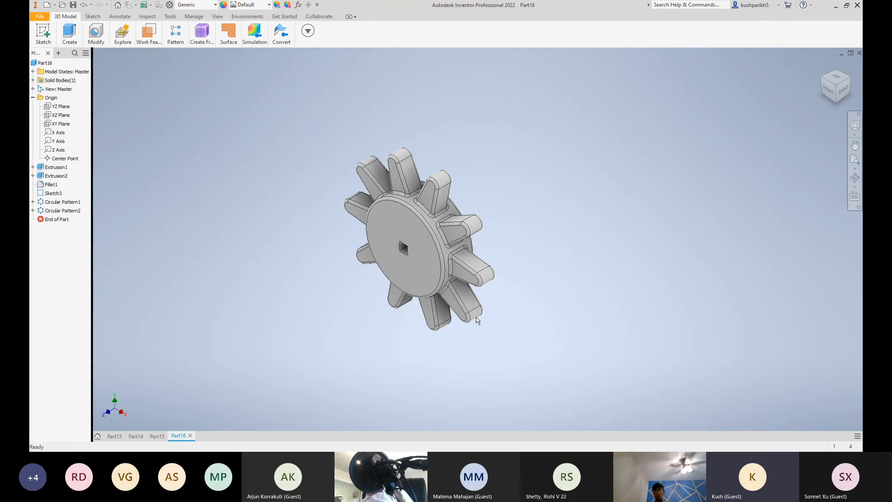
{"action": "mouse_move", "coordinate": [70, 34]}
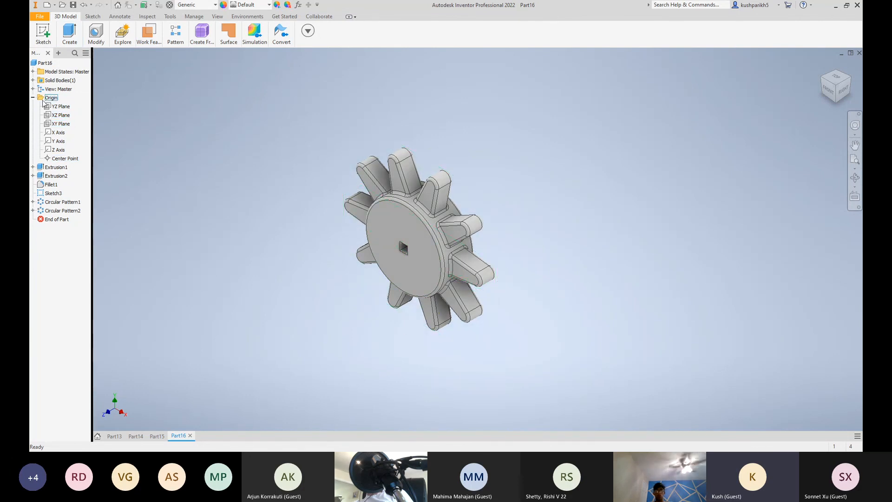
{"action": "left_click", "coordinate": [54, 115]}
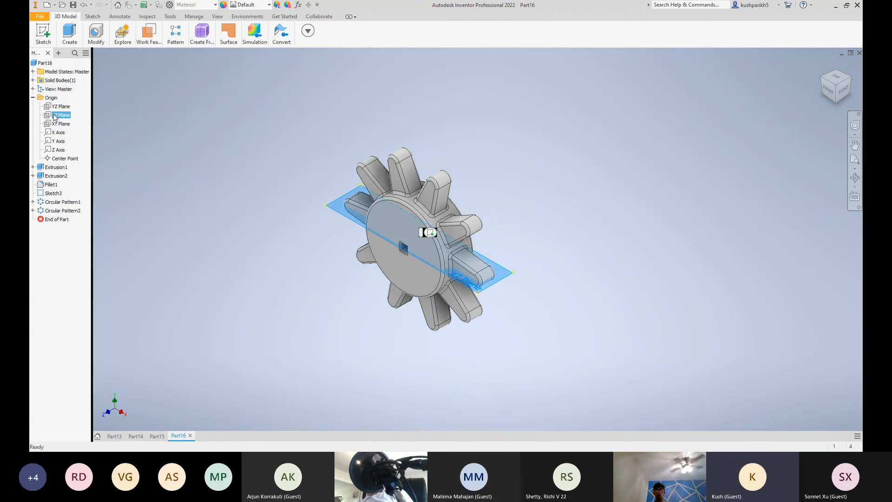
{"action": "left_click", "coordinate": [428, 232]}
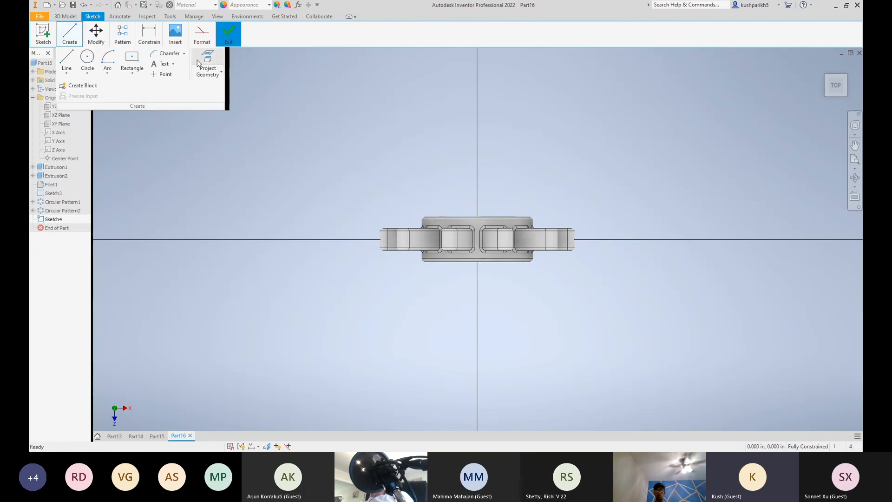
{"action": "left_click", "coordinate": [204, 62]}
{"action": "scroll", "coordinate": [395, 220], "scroll_direction": "up", "scroll_amount": 4}
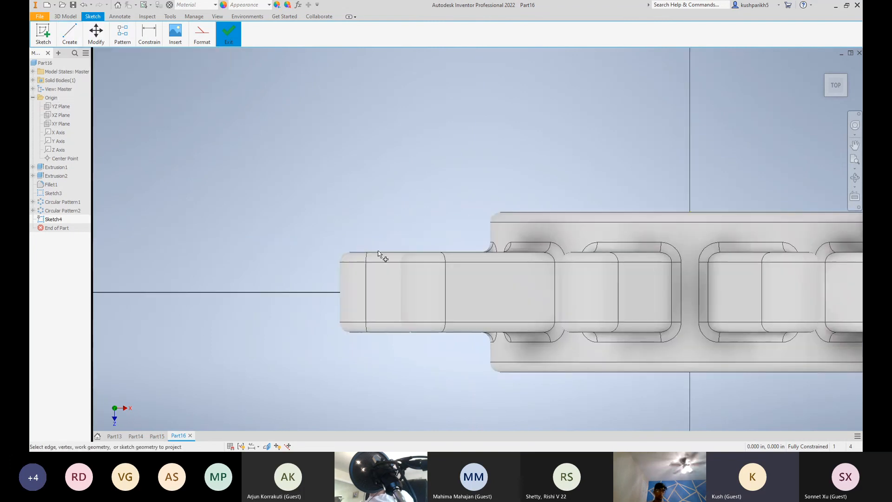
{"action": "left_click", "coordinate": [340, 288]}
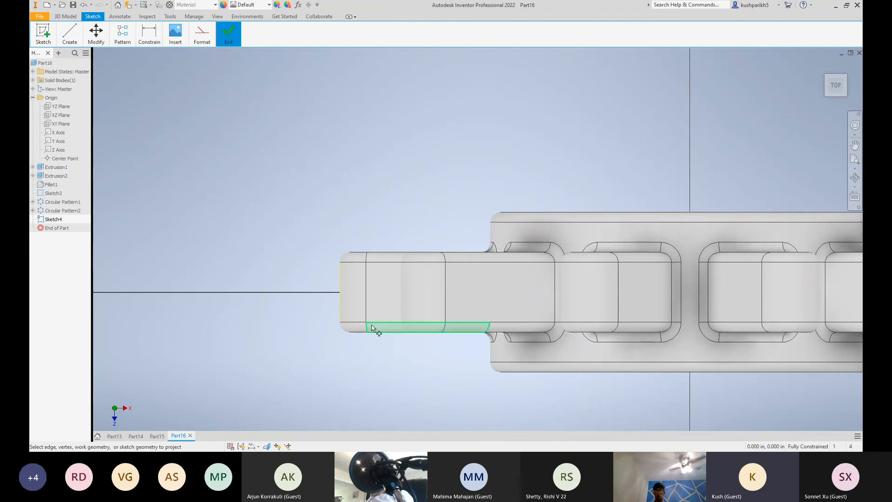
{"action": "scroll", "coordinate": [424, 366], "scroll_direction": "down", "scroll_amount": 4}
{"action": "scroll", "coordinate": [427, 361], "scroll_direction": "up", "scroll_amount": 1}
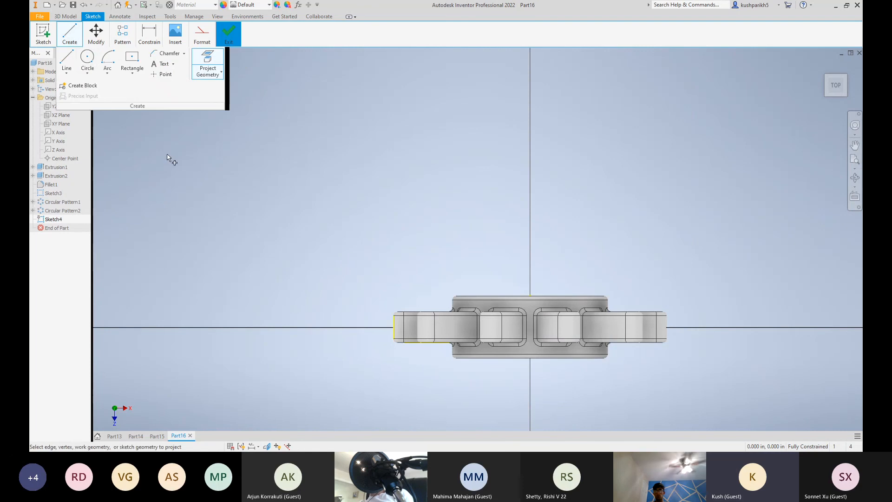
Draw a two-point rectangle about 1.03 in long from the midpoint of the spoke's tip edge to its projected side edge, and finish the sketch
{"action": "left_click", "coordinate": [67, 39]}
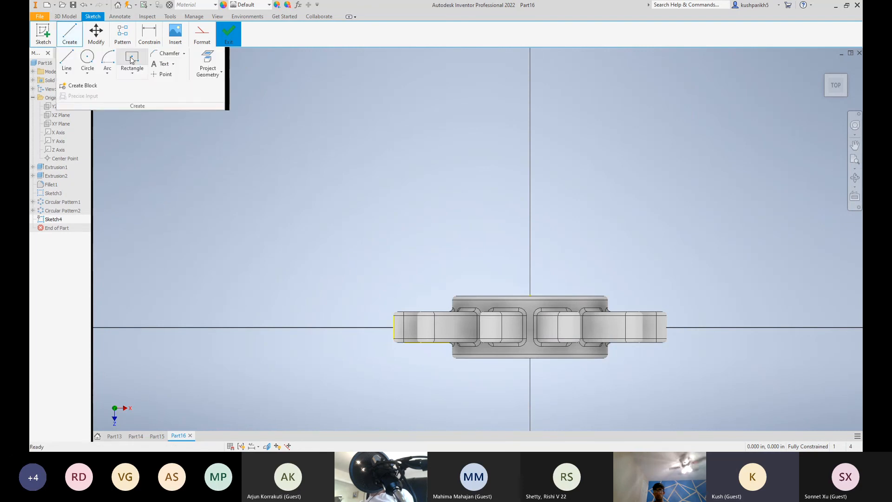
{"action": "left_click", "coordinate": [132, 73]}
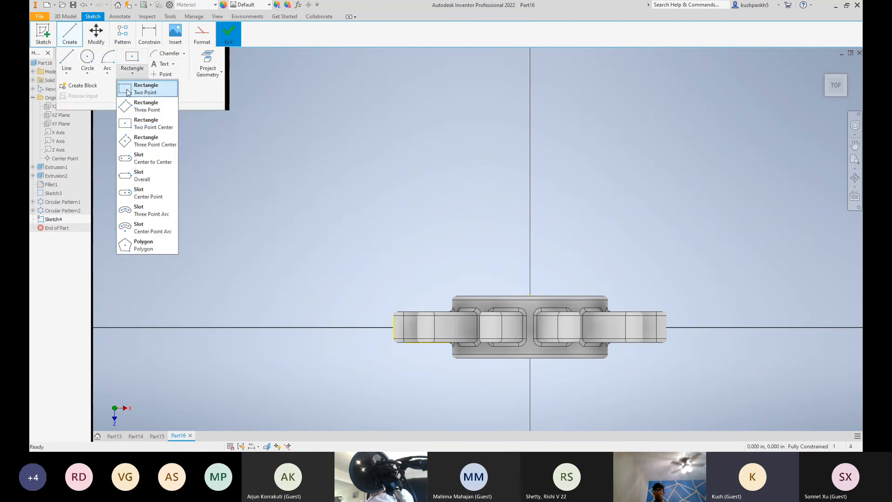
{"action": "left_click", "coordinate": [137, 91]}
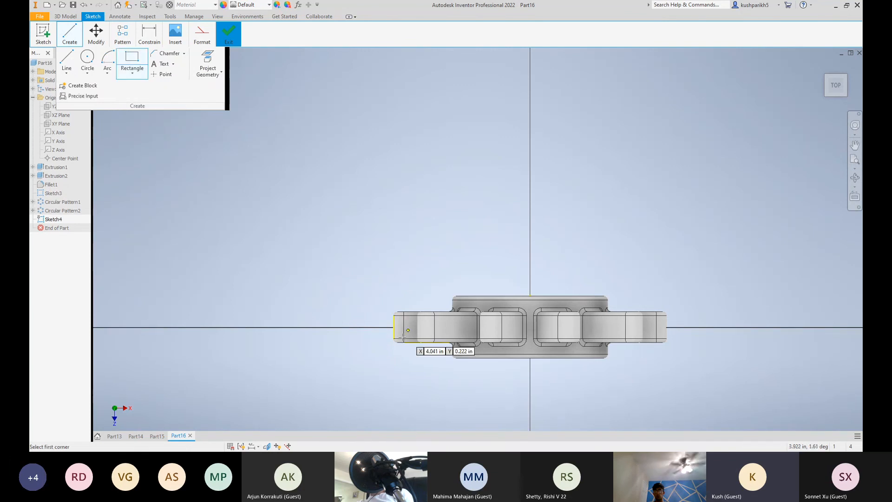
{"action": "scroll", "coordinate": [403, 341], "scroll_direction": "up", "scroll_amount": 5}
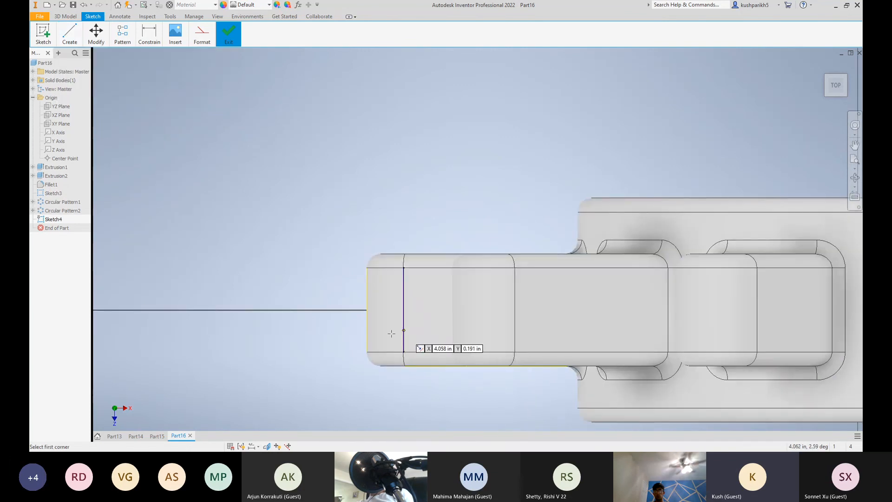
{"action": "left_click", "coordinate": [366, 310]}
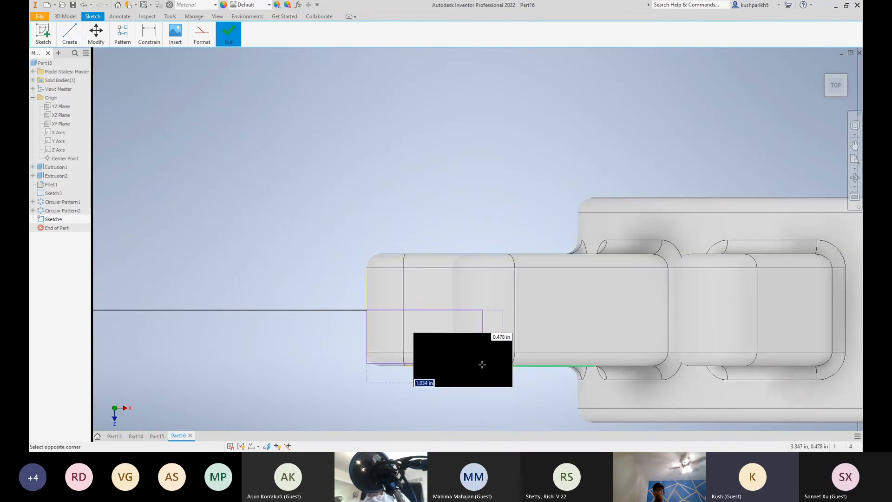
{"action": "left_click", "coordinate": [481, 365]}
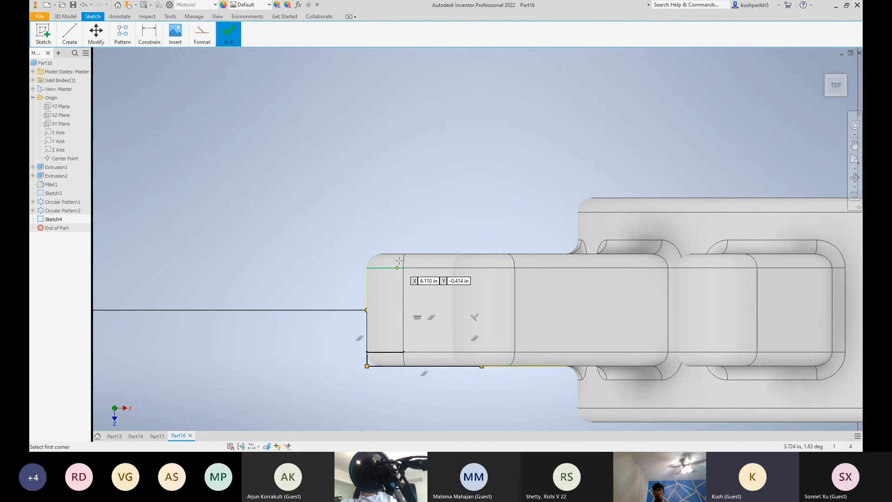
{"action": "scroll", "coordinate": [510, 217], "scroll_direction": "down", "scroll_amount": 4}
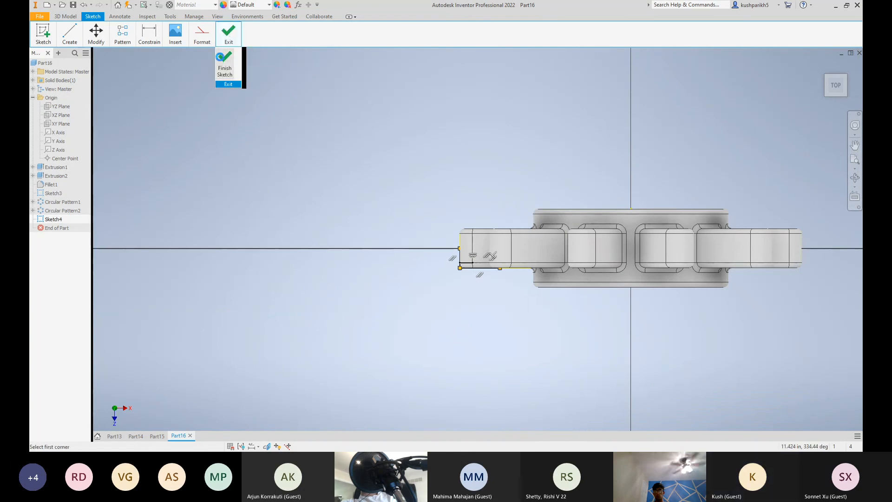
{"action": "left_click", "coordinate": [228, 34]}
Set up a full 360-degree Revolve of the spoke sketch's rectangle about the Z axis, using flipped direction and Join output
{"action": "left_click", "coordinate": [69, 34]}
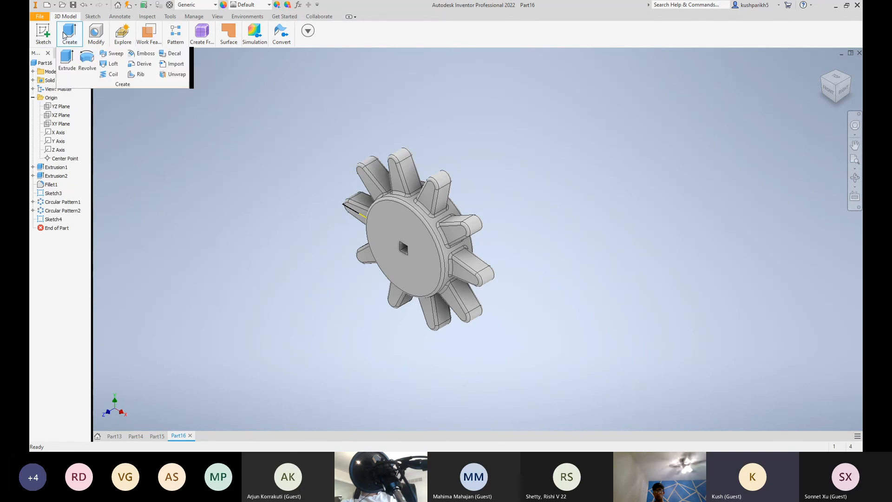
{"action": "left_click", "coordinate": [84, 59]}
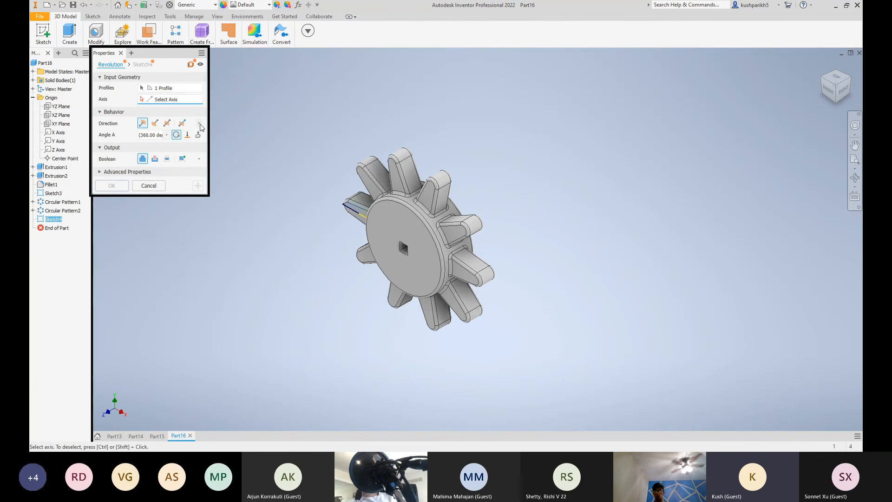
{"action": "left_click", "coordinate": [155, 123]}
{"action": "left_click", "coordinate": [154, 159]}
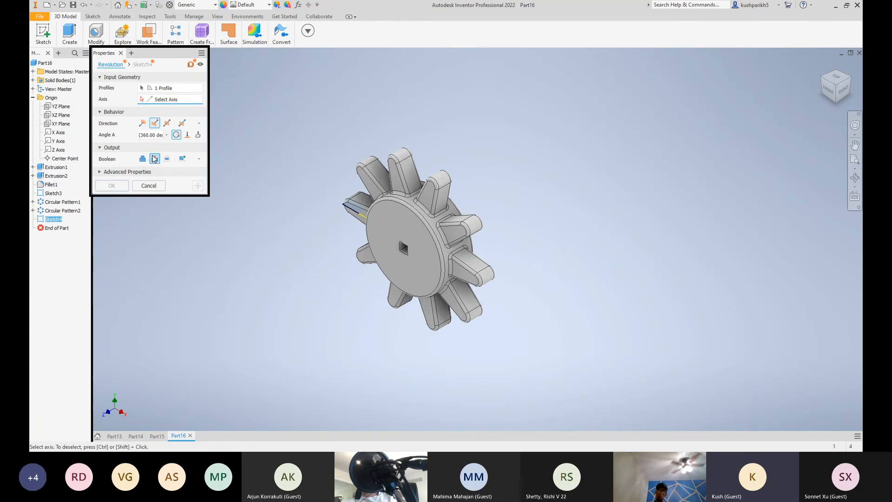
{"action": "left_click", "coordinate": [143, 159]}
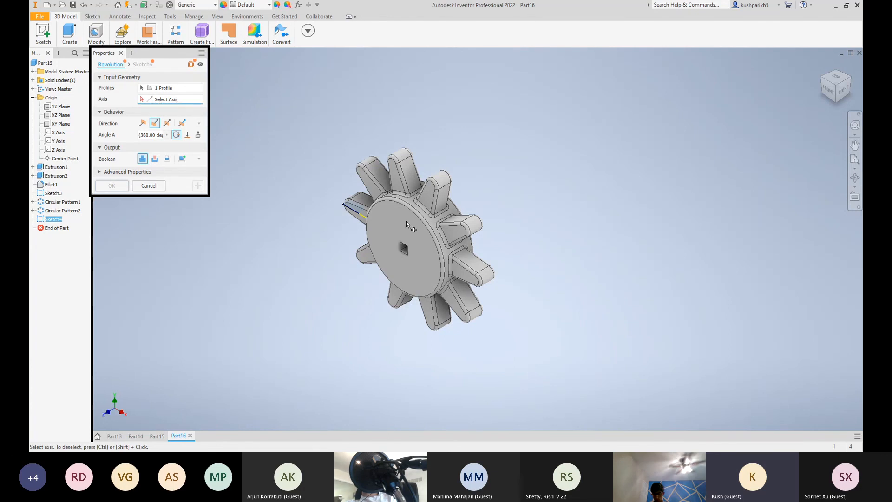
{"action": "scroll", "coordinate": [406, 224], "scroll_direction": "up", "scroll_amount": 5}
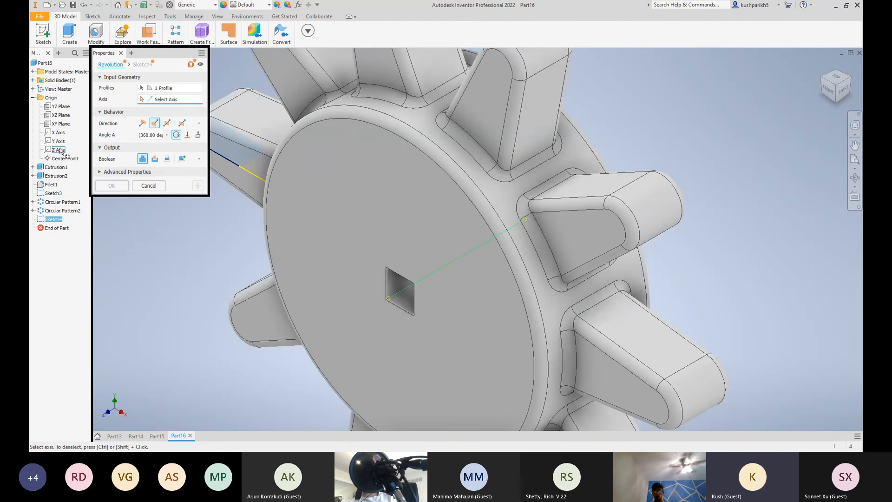
{"action": "left_click", "coordinate": [61, 149]}
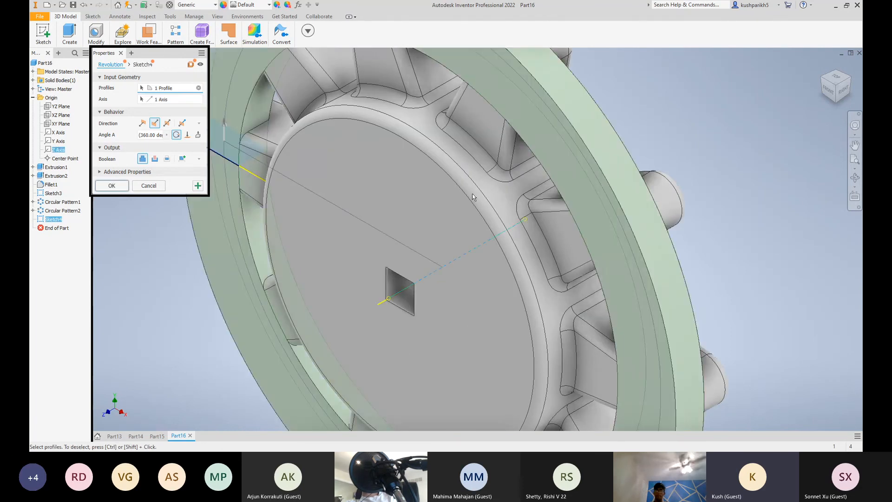
{"action": "scroll", "coordinate": [470, 194], "scroll_direction": "down", "scroll_amount": 5}
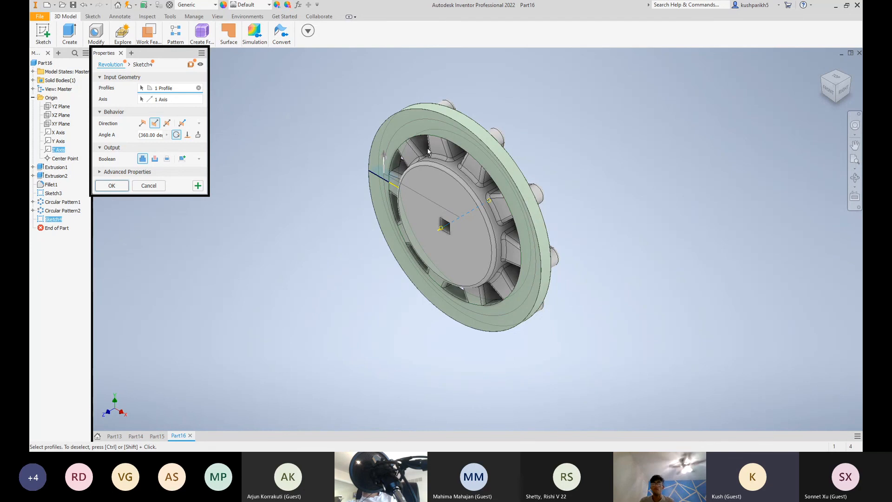
Change the revolve's output to Cut and create the revolved cut through the ends of all the spokes
{"action": "left_click", "coordinate": [154, 159]}
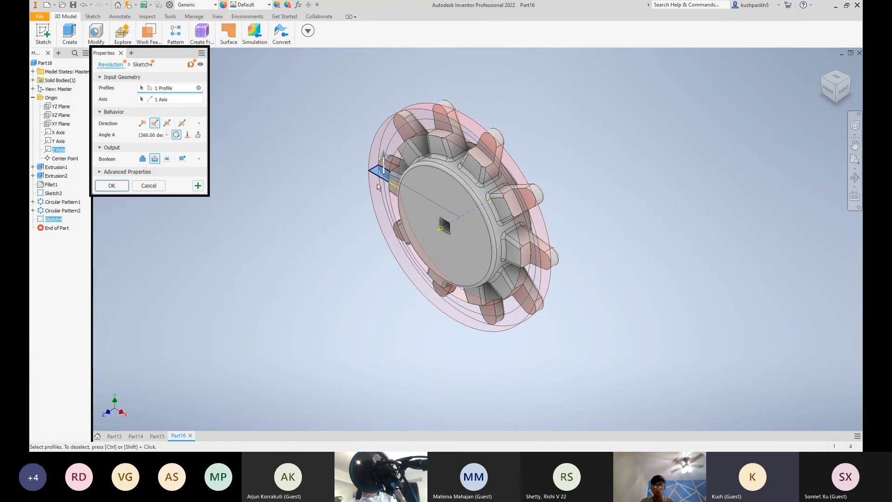
{"action": "scroll", "coordinate": [377, 186], "scroll_direction": "up", "scroll_amount": 3}
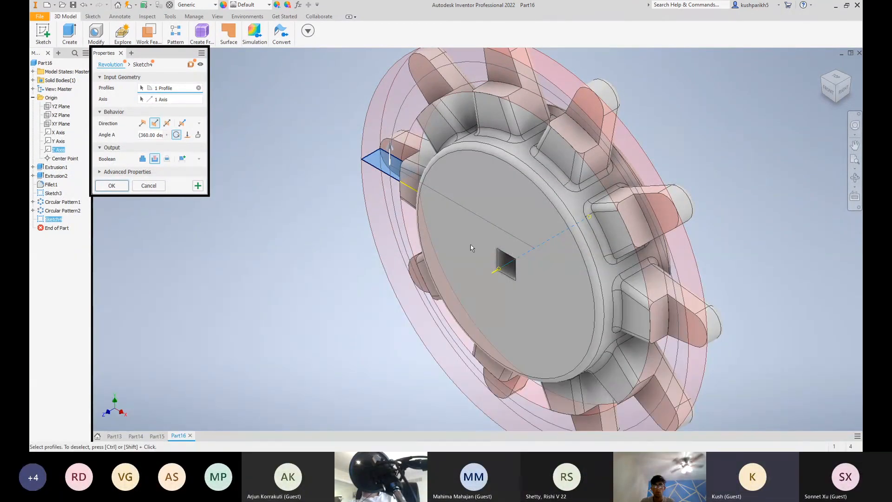
{"action": "scroll", "coordinate": [471, 247], "scroll_direction": "down", "scroll_amount": 5}
{"action": "scroll", "coordinate": [398, 243], "scroll_direction": "up", "scroll_amount": 5}
{"action": "scroll", "coordinate": [622, 230], "scroll_direction": "down", "scroll_amount": 2}
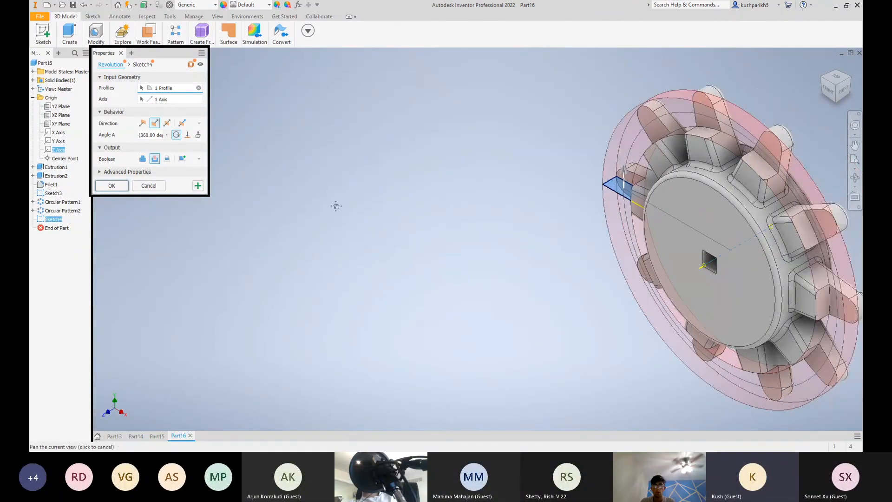
{"action": "scroll", "coordinate": [334, 204], "scroll_direction": "down", "scroll_amount": 3}
{"action": "left_click", "coordinate": [111, 185]}
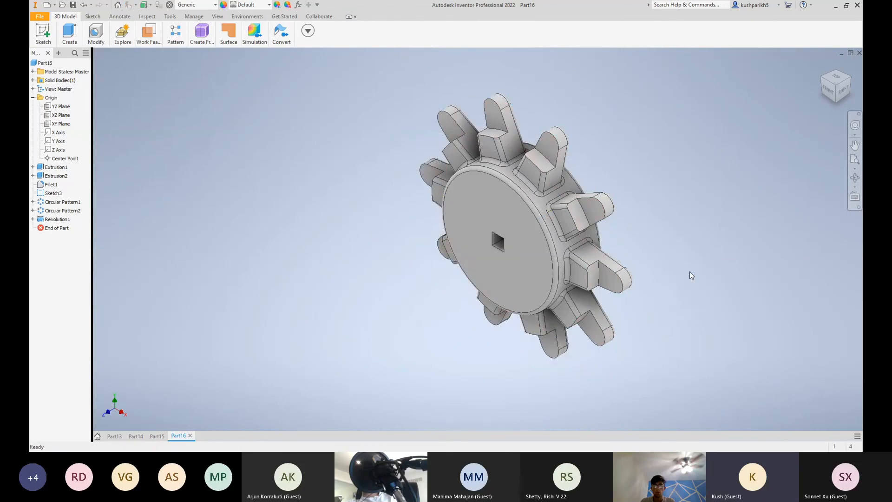
Select the whole wheel and set its appearance to Titanium - Polished
{"action": "left_click", "coordinate": [824, 63]}
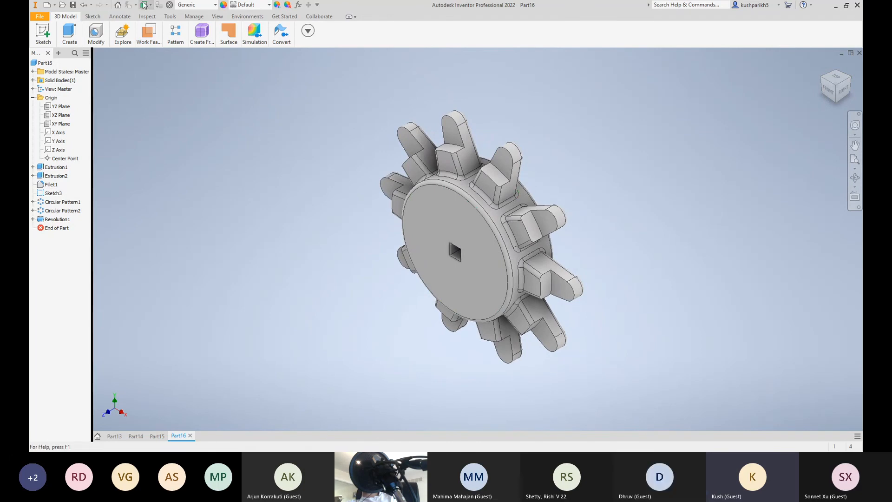
{"action": "left_click_drag", "start_coordinate": [660, 426], "coordinate": [246, 51]}
{"action": "left_click", "coordinate": [235, 6]}
{"action": "scroll", "coordinate": [256, 175], "scroll_direction": "down", "scroll_amount": 9}
{"action": "scroll", "coordinate": [256, 176], "scroll_direction": "down", "scroll_amount": 15}
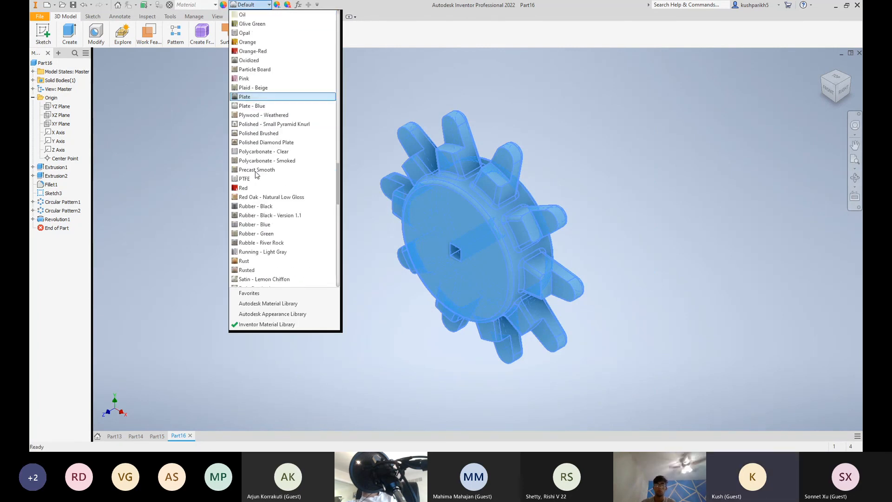
{"action": "scroll", "coordinate": [255, 183], "scroll_direction": "down", "scroll_amount": 9}
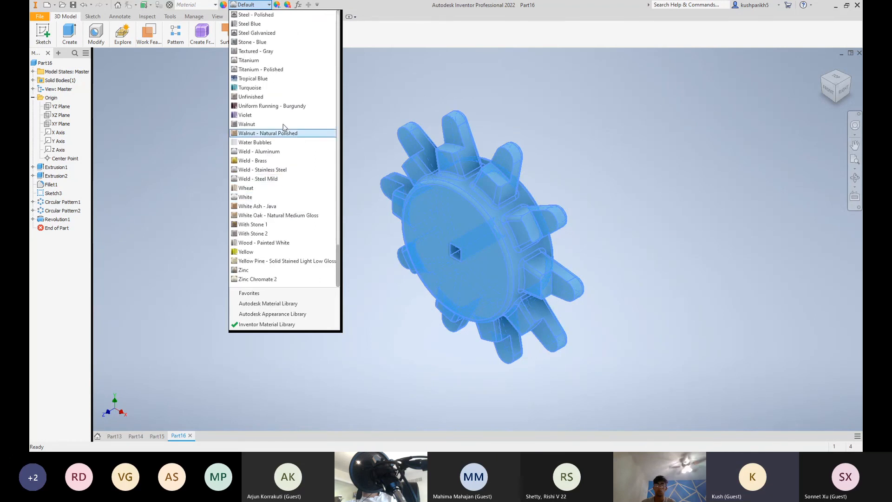
{"action": "left_click", "coordinate": [273, 70]}
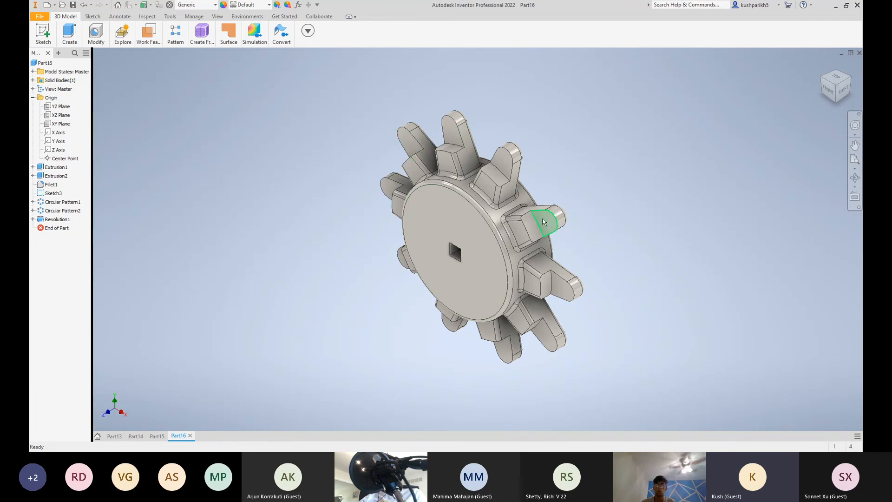
Start a new sketch on the XZ plane of the notched wheel
{"action": "left_click", "coordinate": [58, 115]}
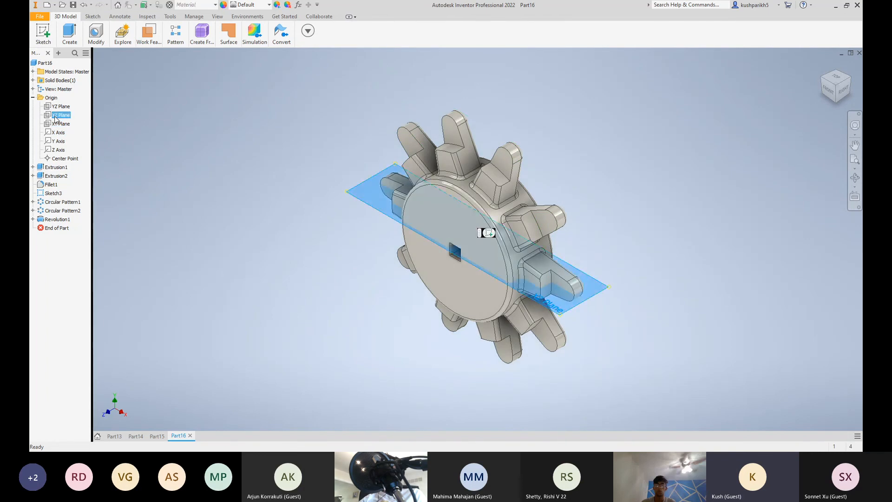
{"action": "left_click", "coordinate": [591, 285]}
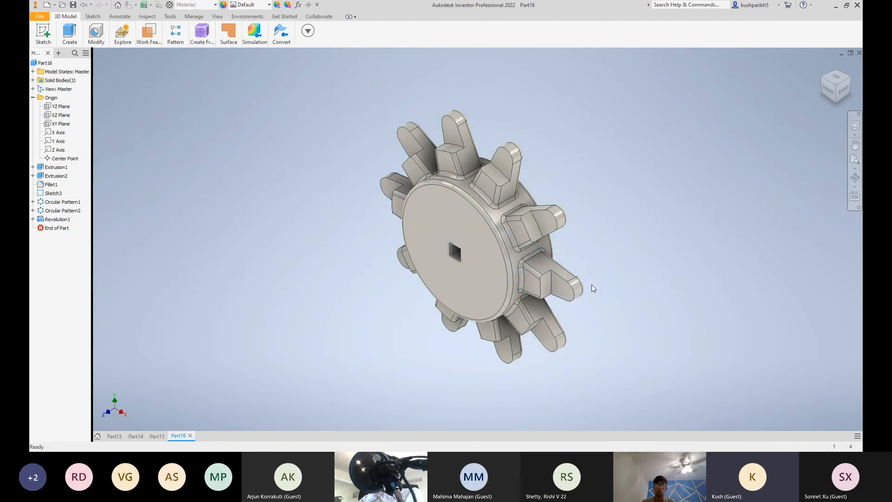
{"action": "left_click", "coordinate": [57, 116]}
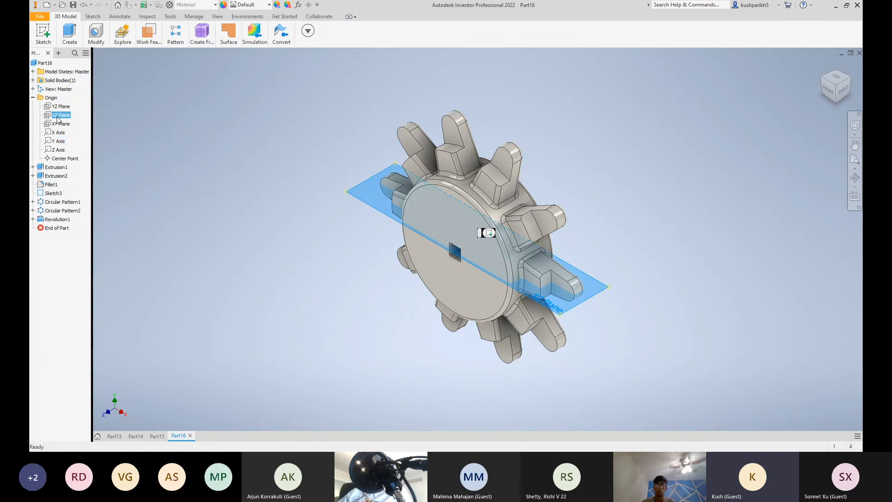
{"action": "left_click", "coordinate": [489, 233]}
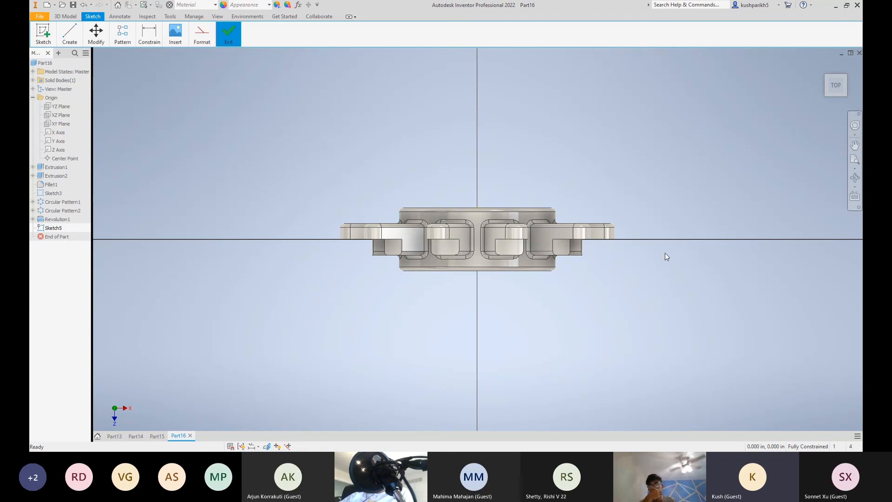
Undo the new sketch, the appearance change and the revolved cut
{"action": "left_click", "coordinate": [822, 67]}
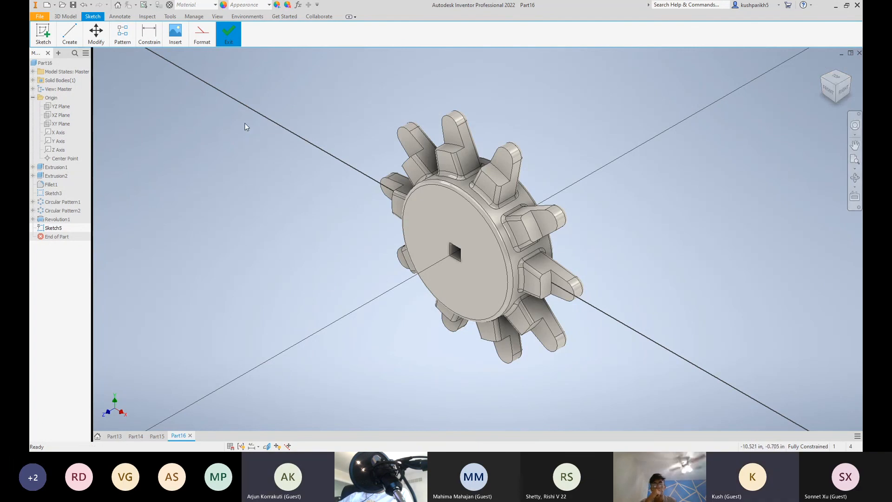
{"action": "key", "text": "ctrl+z"}
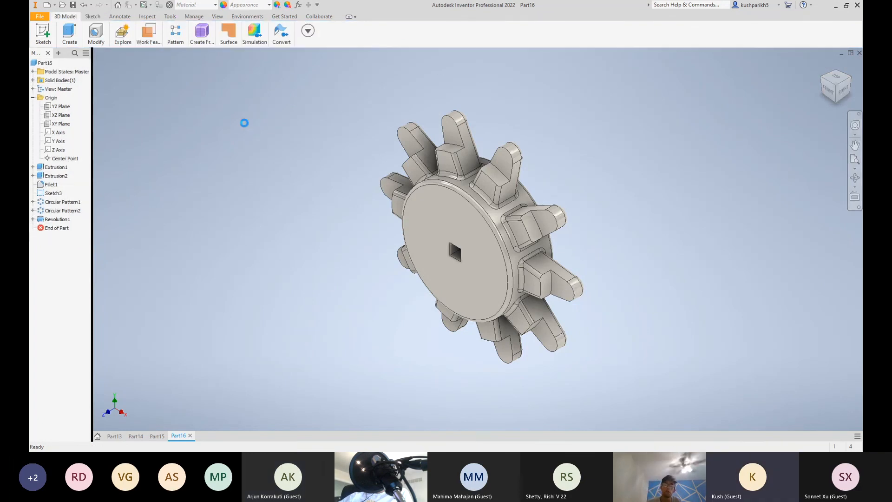
{"action": "key", "text": "ctrl+z"}
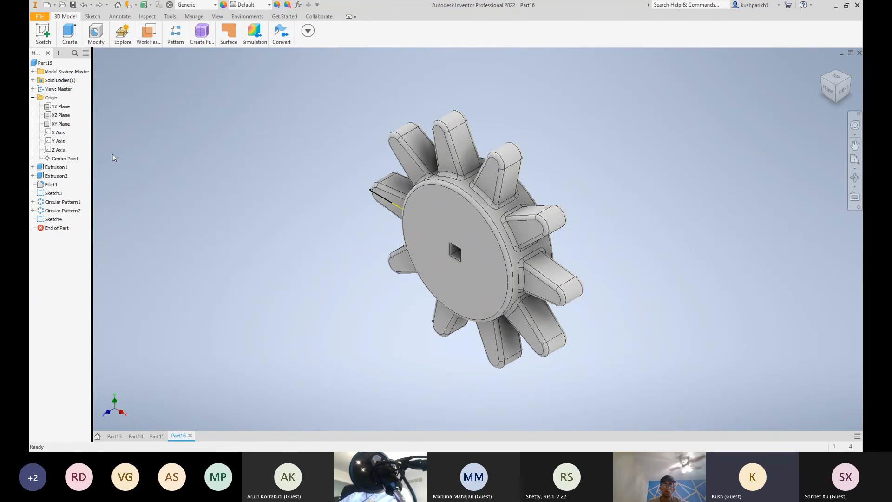
Start a sketch on the XZ plane and project the tip edge of the spoke on the negative X side
{"action": "left_click", "coordinate": [57, 118]}
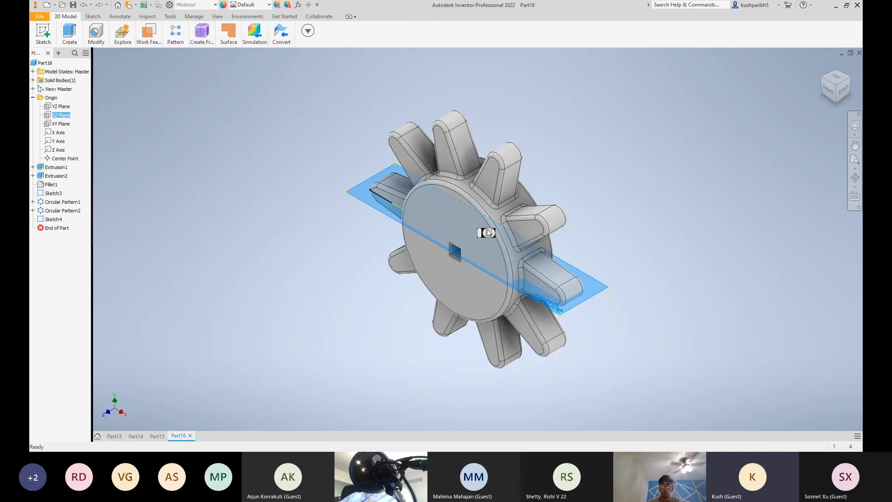
{"action": "key", "text": "s"}
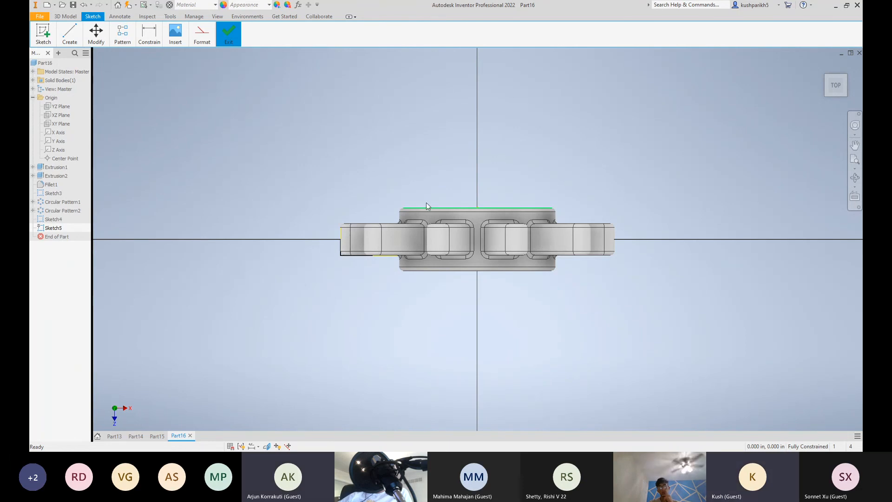
{"action": "scroll", "coordinate": [359, 270], "scroll_direction": "down", "scroll_amount": 2}
{"action": "scroll", "coordinate": [358, 271], "scroll_direction": "up", "scroll_amount": 2}
{"action": "scroll", "coordinate": [322, 200], "scroll_direction": "up", "scroll_amount": 3}
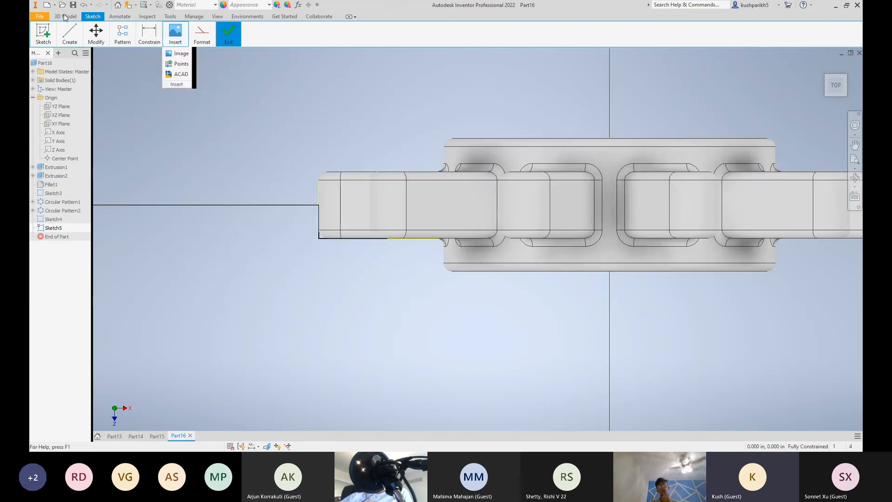
{"action": "mouse_move", "coordinate": [70, 33]}
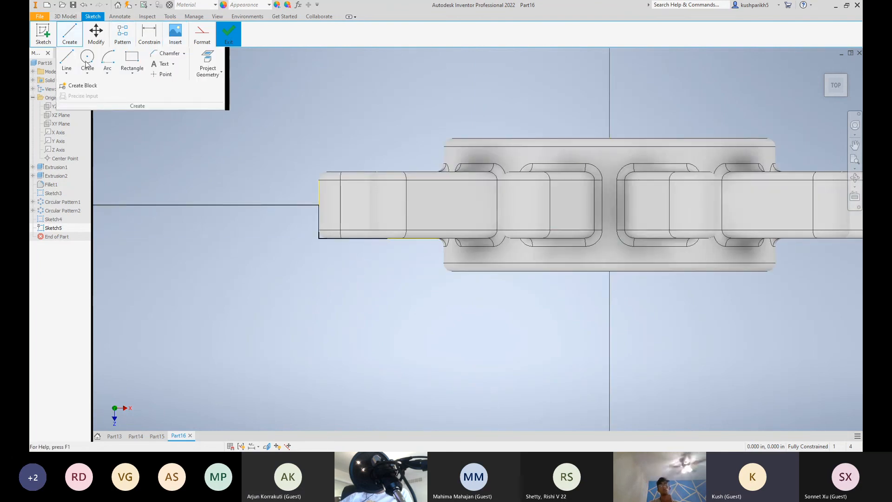
{"action": "left_click", "coordinate": [206, 60]}
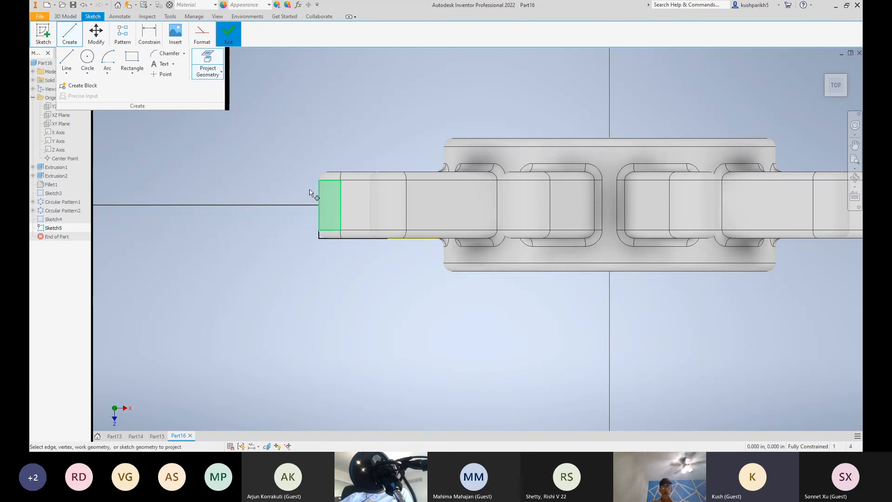
{"action": "left_click", "coordinate": [319, 201]}
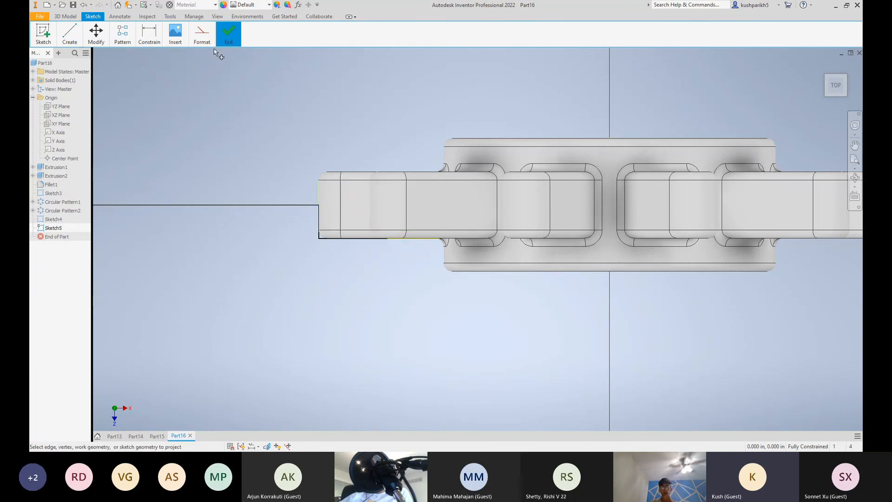
{"action": "key", "text": "Escape"}
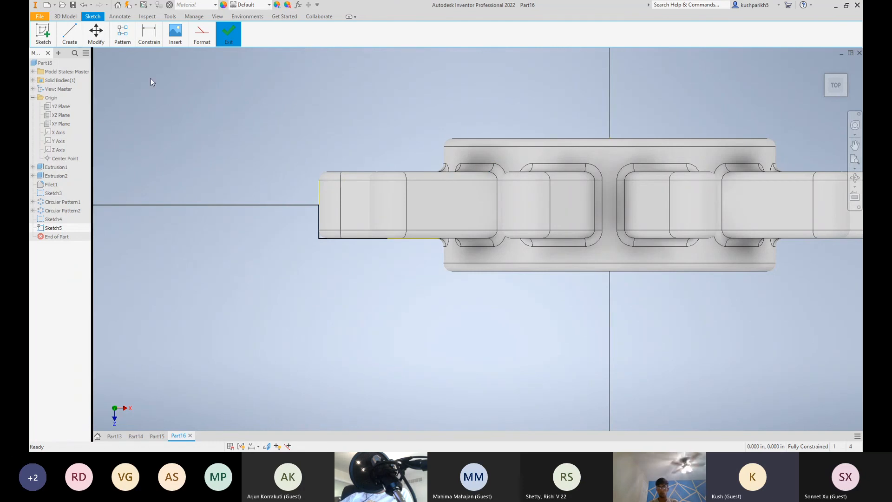
Draw a two-point rectangle about 1.33 in long and 0.5 in high from the midpoint of the spoke's tip edge to its long side edge
{"action": "mouse_move", "coordinate": [83, 39]}
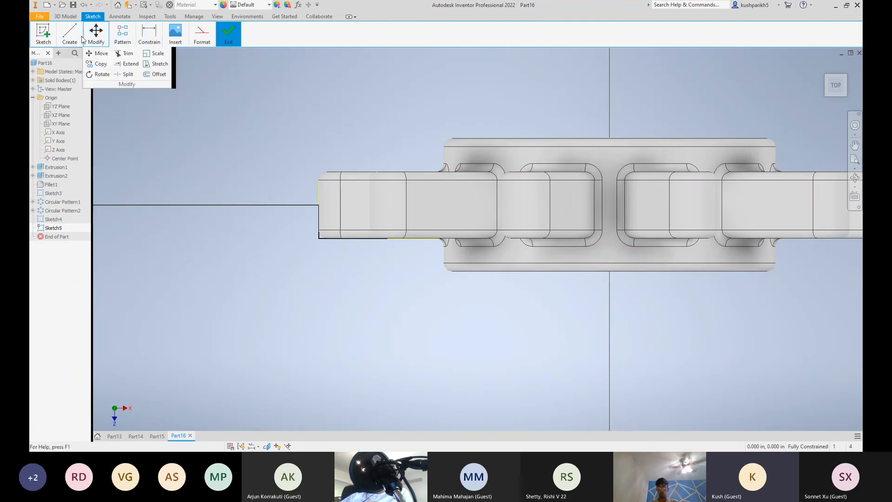
{"action": "left_click", "coordinate": [133, 74]}
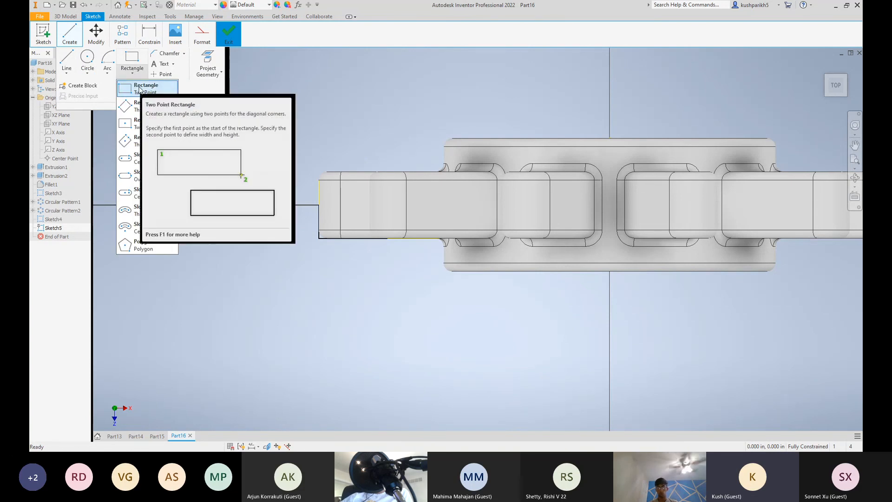
{"action": "left_click", "coordinate": [140, 89]}
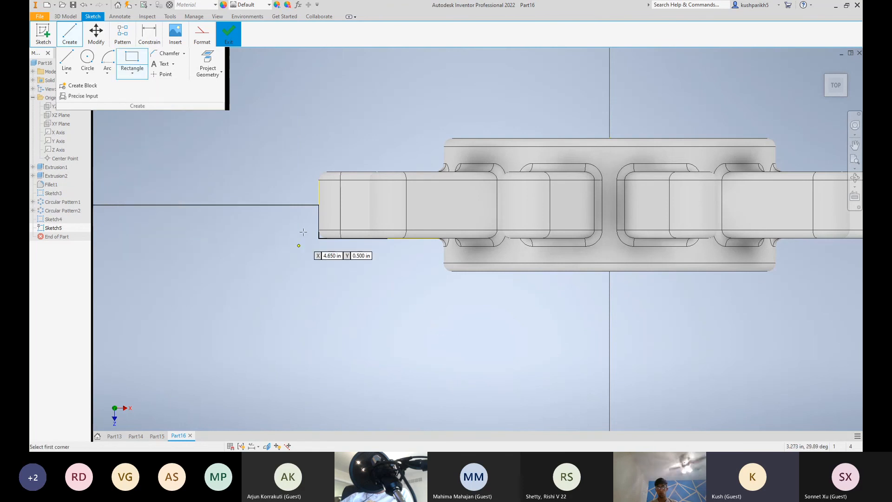
{"action": "left_click", "coordinate": [318, 204]}
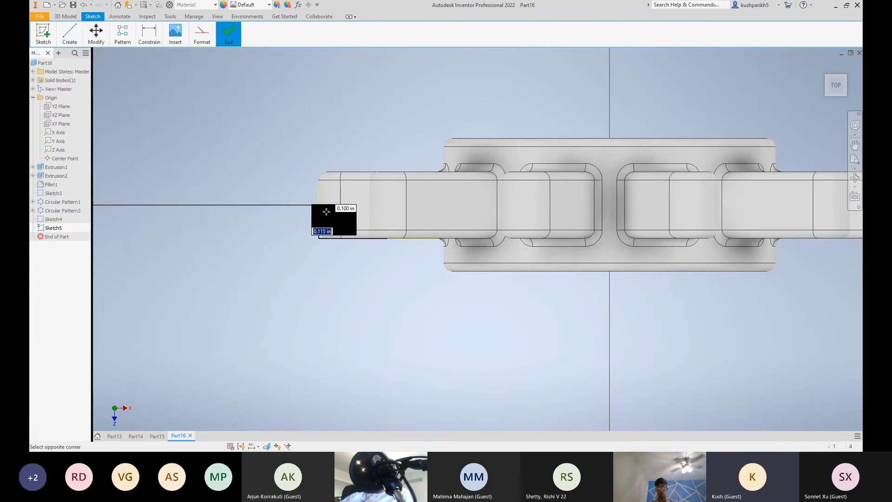
{"action": "left_click", "coordinate": [407, 238]}
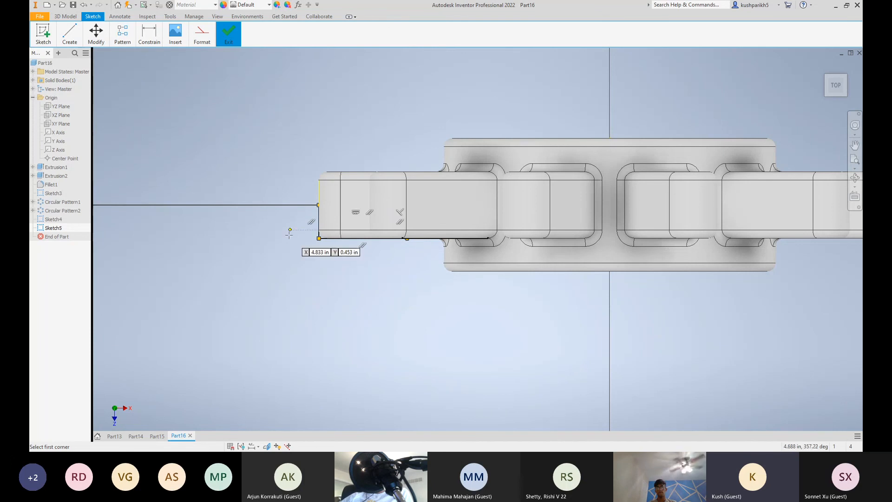
{"action": "key", "text": "Escape"}
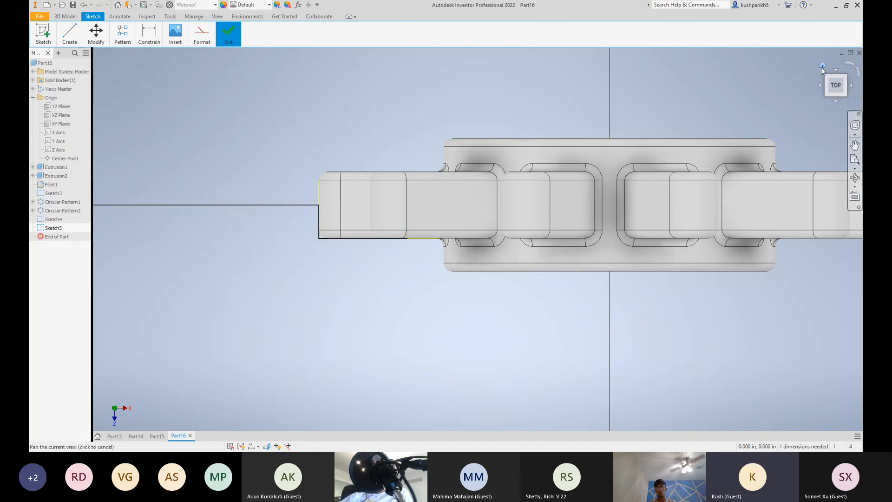
Finish the rectangle sketch on the spoke and return to part modelling
{"action": "left_click", "coordinate": [821, 66]}
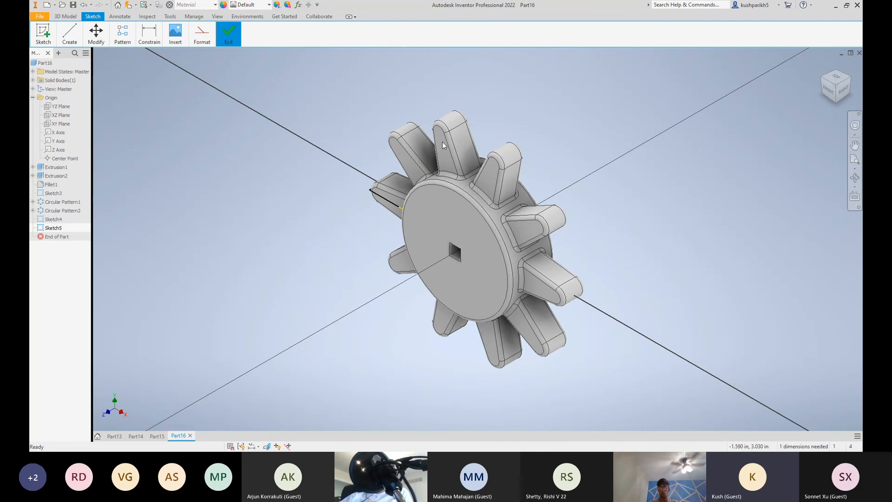
{"action": "scroll", "coordinate": [442, 142], "scroll_direction": "down", "scroll_amount": 3}
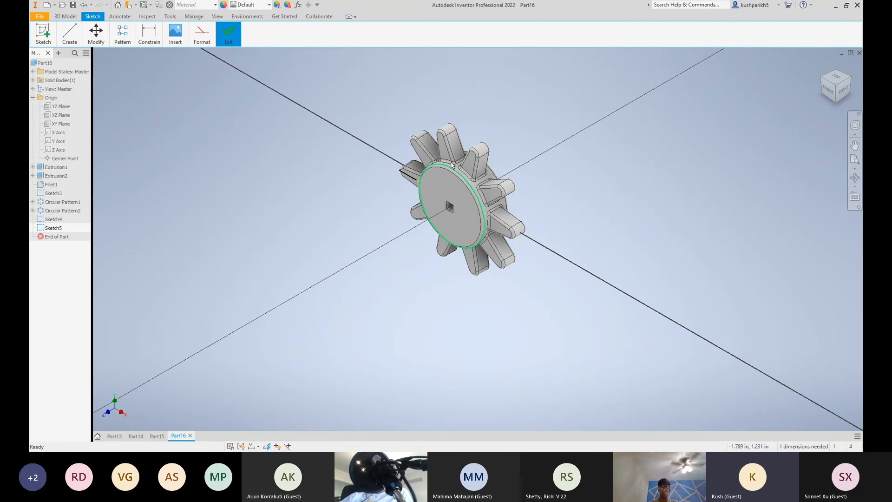
{"action": "left_click", "coordinate": [115, 36]}
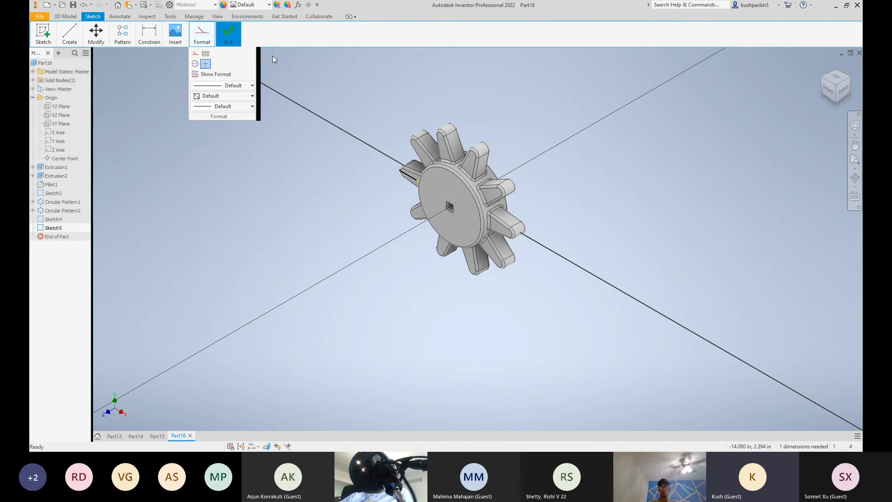
{"action": "left_click", "coordinate": [228, 65]}
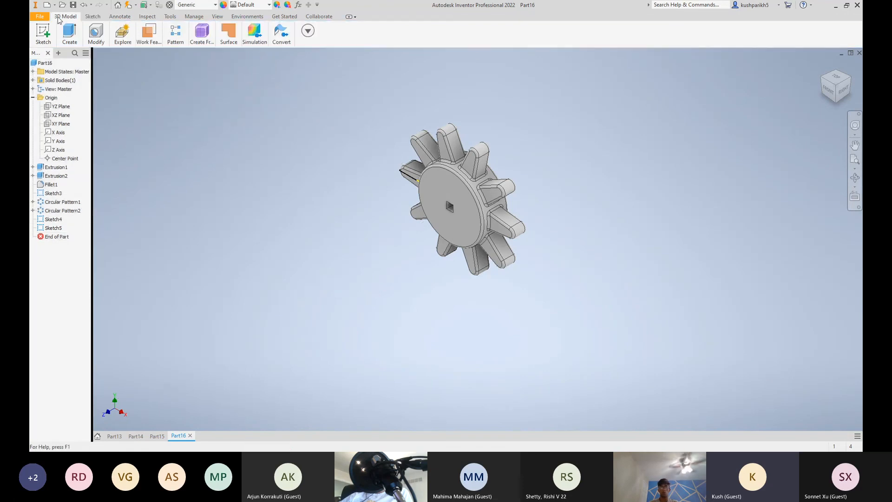
Revolve the Sketch4 profile on the negative X spoke 360° around the Z axis as a cut through all spokes
{"action": "mouse_move", "coordinate": [70, 35]}
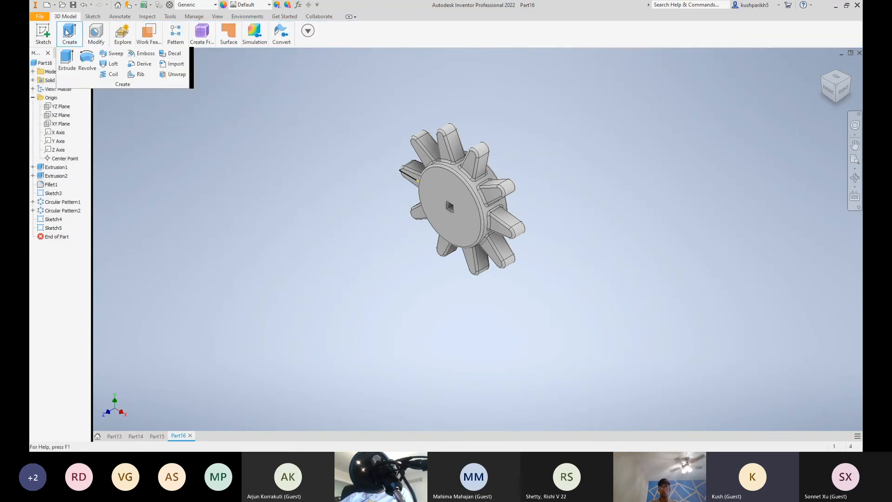
{"action": "left_click", "coordinate": [87, 59]}
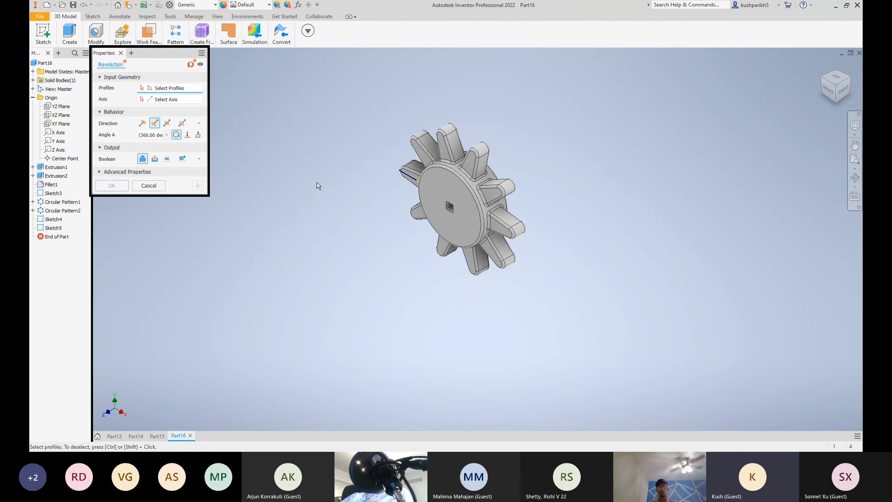
{"action": "left_click", "coordinate": [159, 100]}
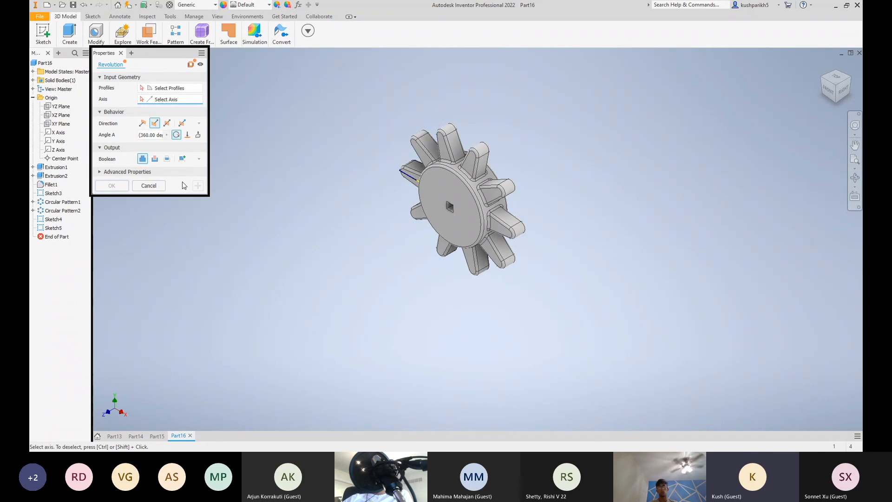
{"action": "left_click", "coordinate": [58, 149]}
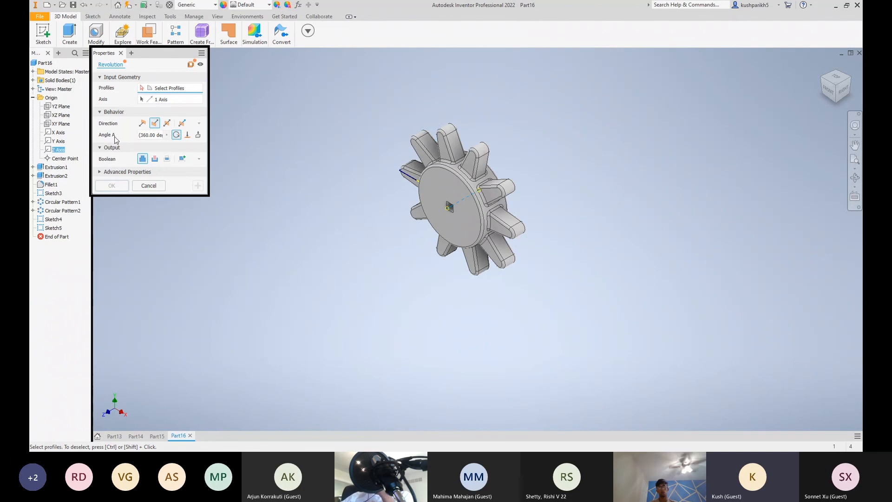
{"action": "left_click", "coordinate": [151, 100]}
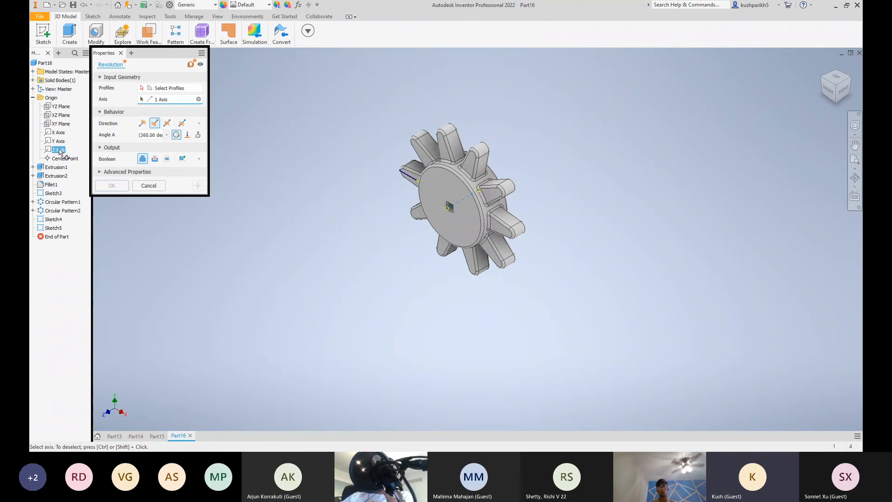
{"action": "left_click", "coordinate": [449, 206]}
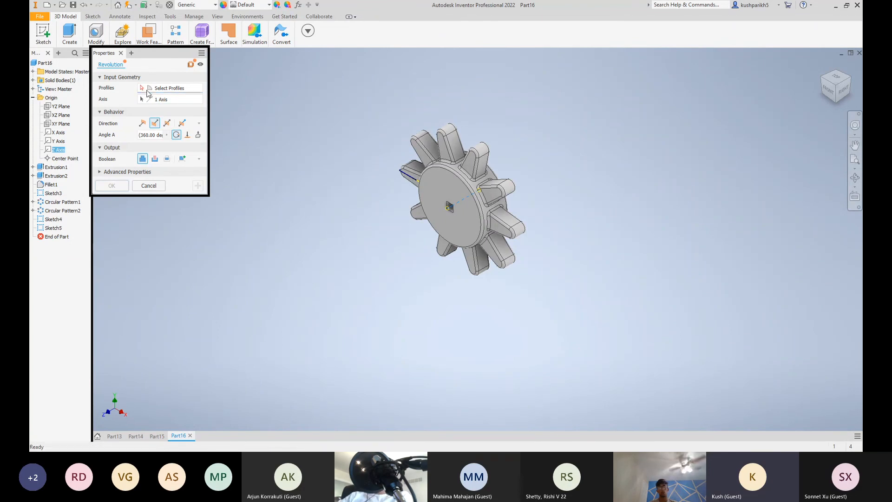
{"action": "left_click", "coordinate": [408, 174]}
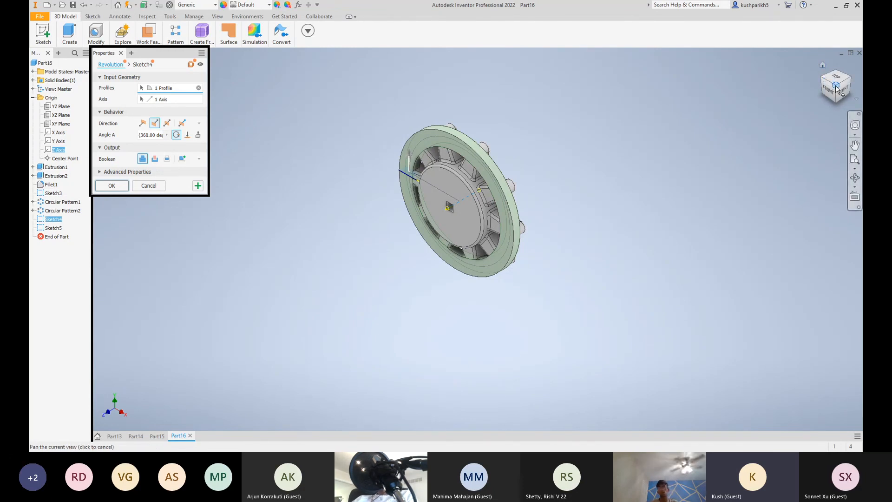
{"action": "mouse_move", "coordinate": [822, 89]}
{"action": "left_mouse_down"}
{"action": "mouse_move", "coordinate": [798, 103]}
{"action": "mouse_move", "coordinate": [783, 96]}
{"action": "mouse_move", "coordinate": [812, 98]}
{"action": "left_mouse_up"}
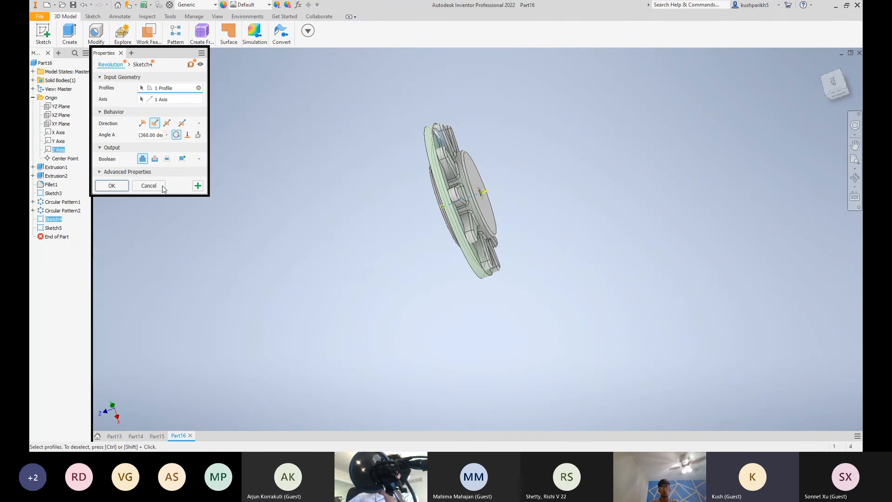
{"action": "left_click", "coordinate": [155, 160]}
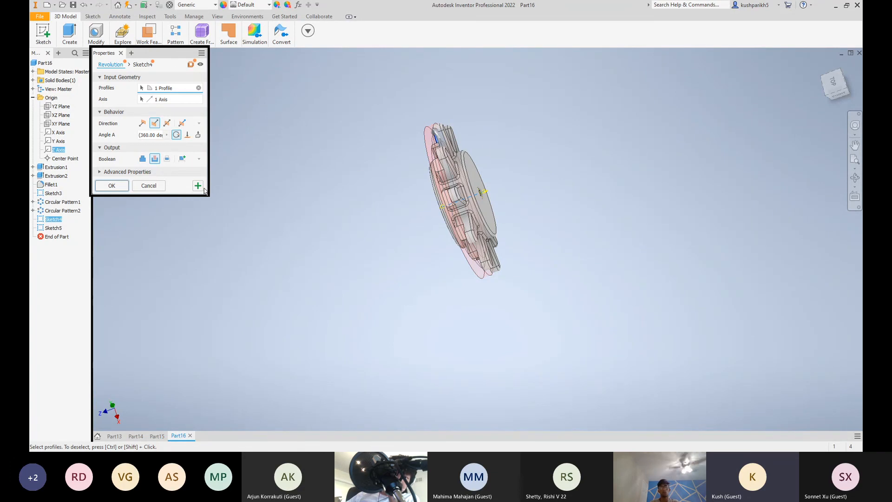
{"action": "left_click", "coordinate": [115, 187]}
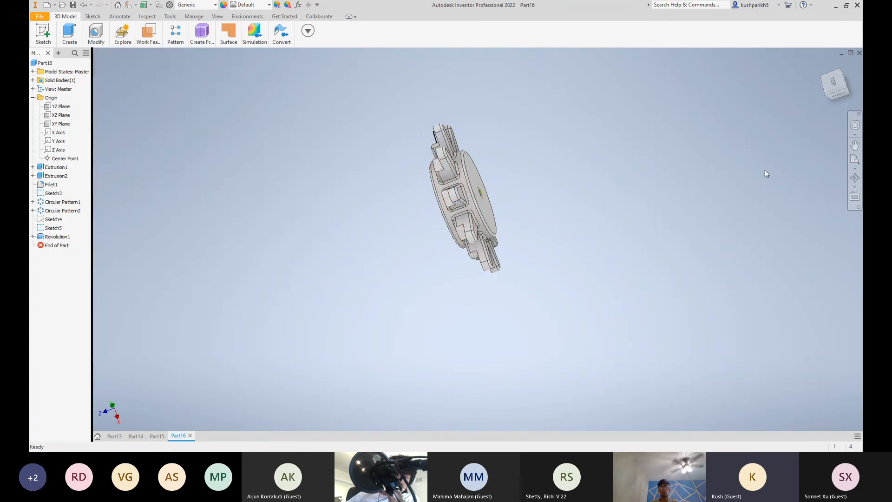
Select the whole wheel body and apply the Diamond Plate appearance to it
{"action": "mouse_move", "coordinate": [821, 78]}
{"action": "left_mouse_down"}
{"action": "mouse_move", "coordinate": [857, 83]}
{"action": "mouse_move", "coordinate": [847, 91]}
{"action": "mouse_move", "coordinate": [812, 85]}
{"action": "left_mouse_up"}
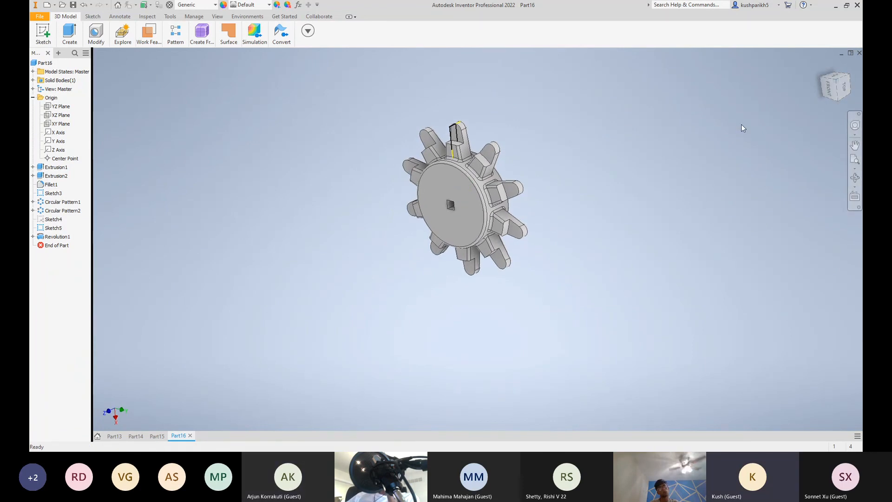
{"action": "left_click_drag", "start_coordinate": [616, 307], "coordinate": [364, 89]}
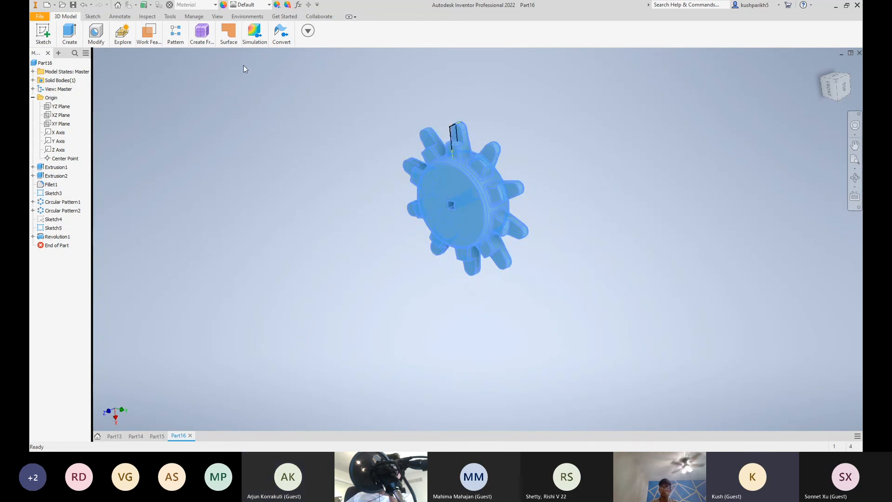
{"action": "left_click", "coordinate": [232, 6]}
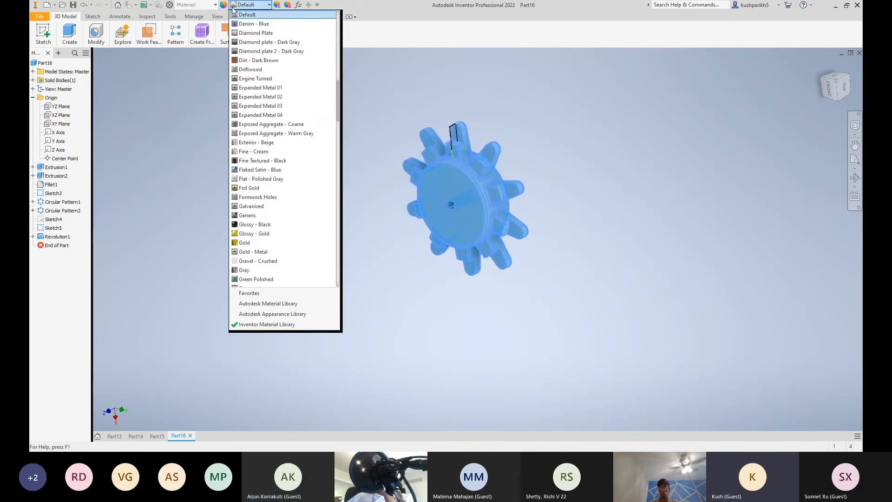
{"action": "left_click", "coordinate": [255, 33]}
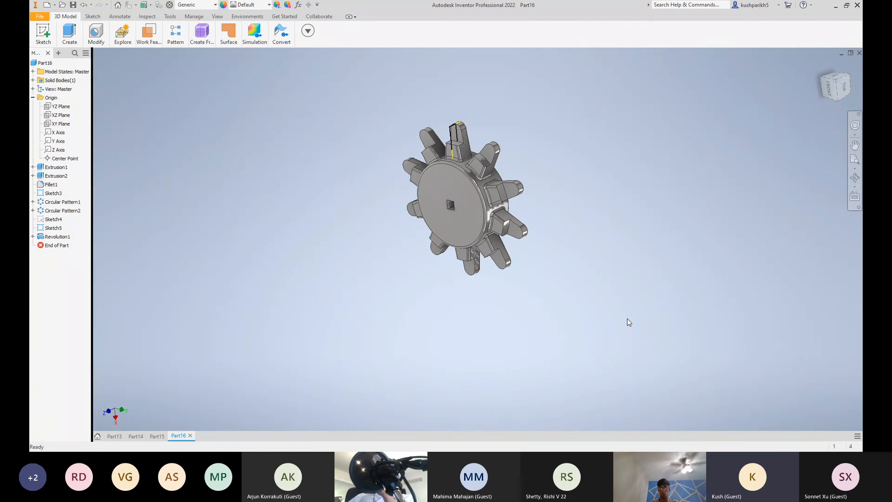
{"action": "left_click", "coordinate": [823, 66]}
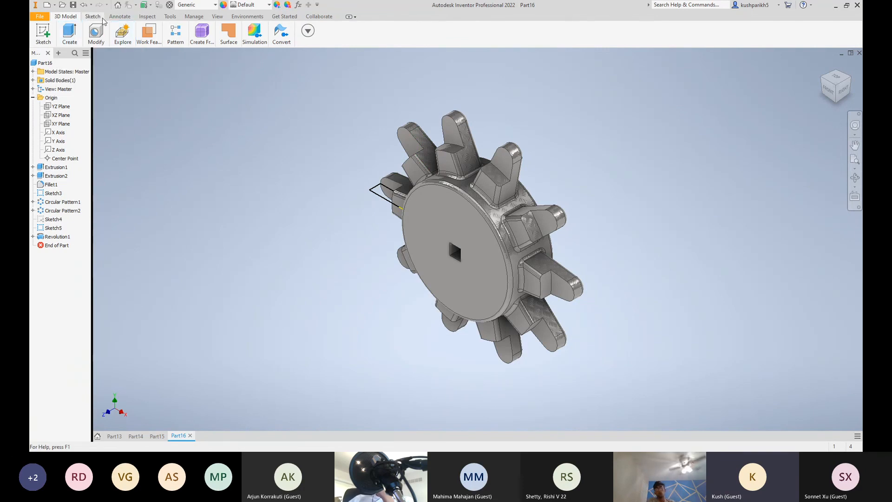
{"action": "mouse_move", "coordinate": [73, 37]}
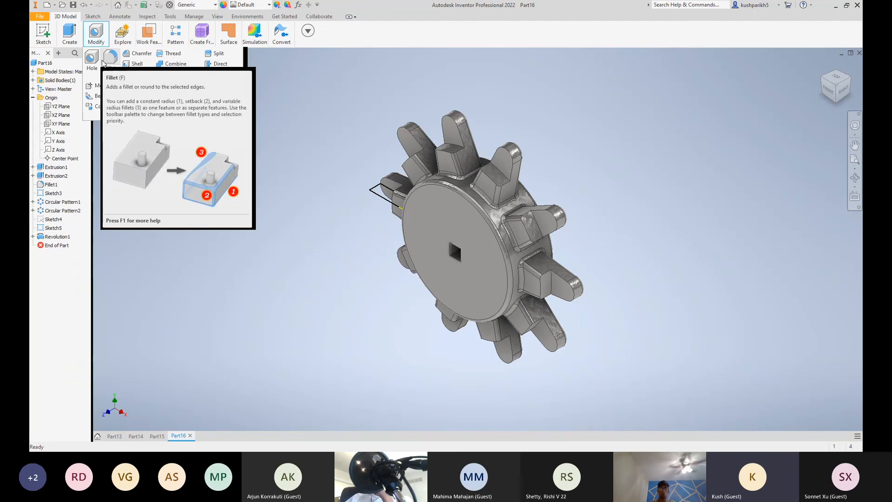
{"action": "left_click", "coordinate": [175, 35]}
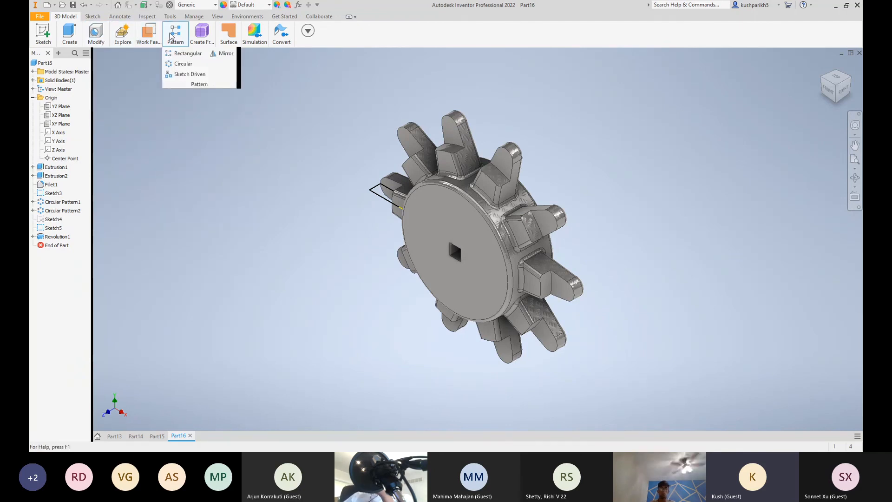
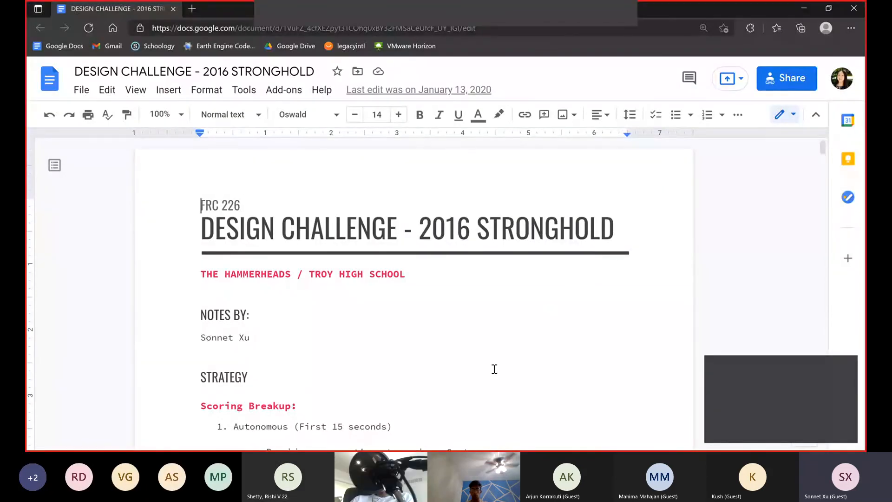
Switch to the Google Docs design challenge document, review its title block and highlight "2016 STRONGHOLD" in the title
{"action": "scroll", "coordinate": [384, 308], "scroll_direction": "down", "scroll_amount": 1}
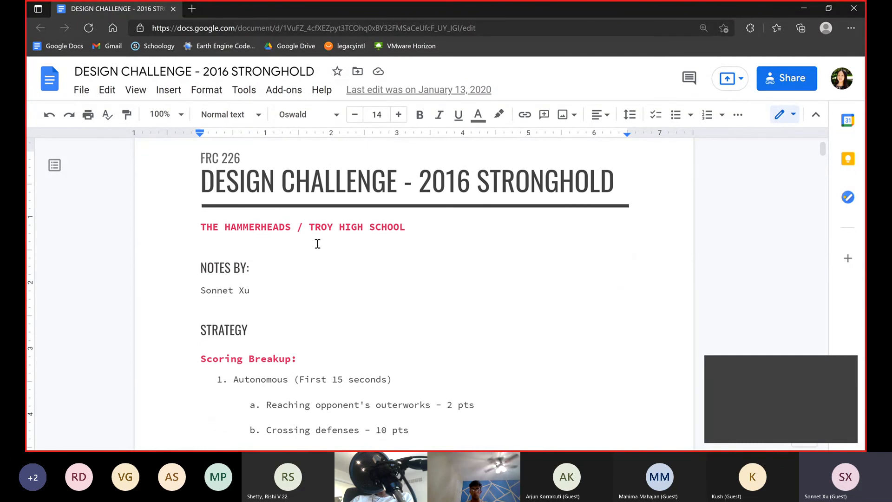
{"action": "left_click", "coordinate": [253, 182]}
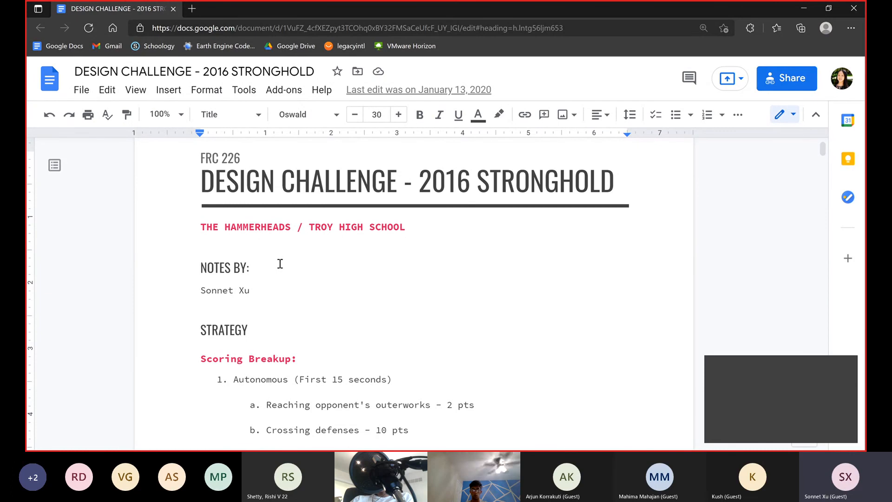
{"action": "scroll", "coordinate": [791, 159], "scroll_direction": "up", "scroll_amount": 1}
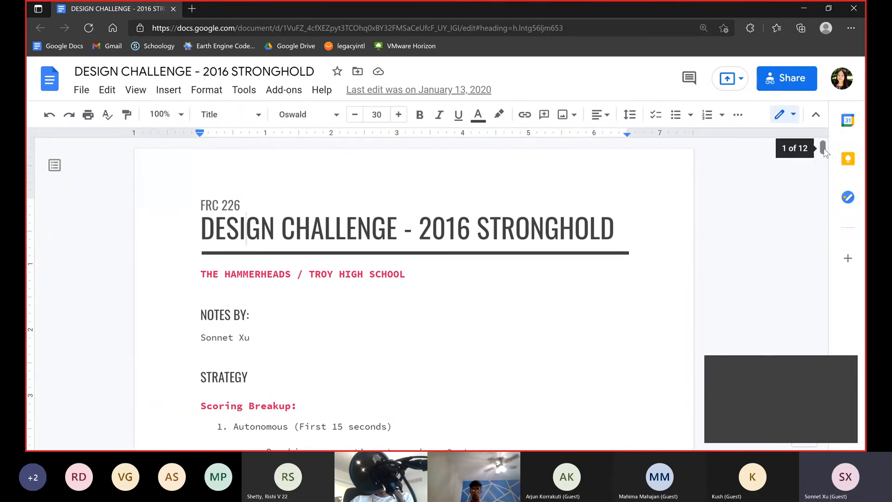
{"action": "scroll", "coordinate": [599, 235], "scroll_direction": "up", "scroll_amount": 1, "text": "ctrl"}
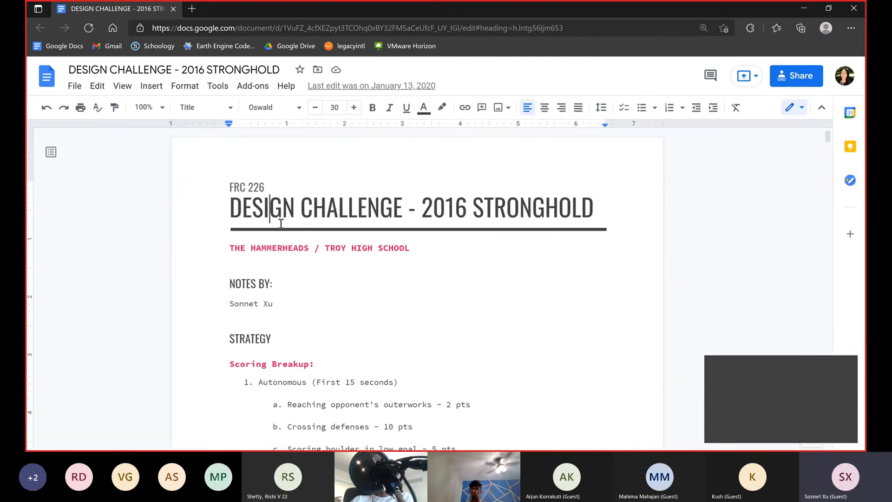
{"action": "left_click_drag", "start_coordinate": [422, 210], "coordinate": [596, 211]}
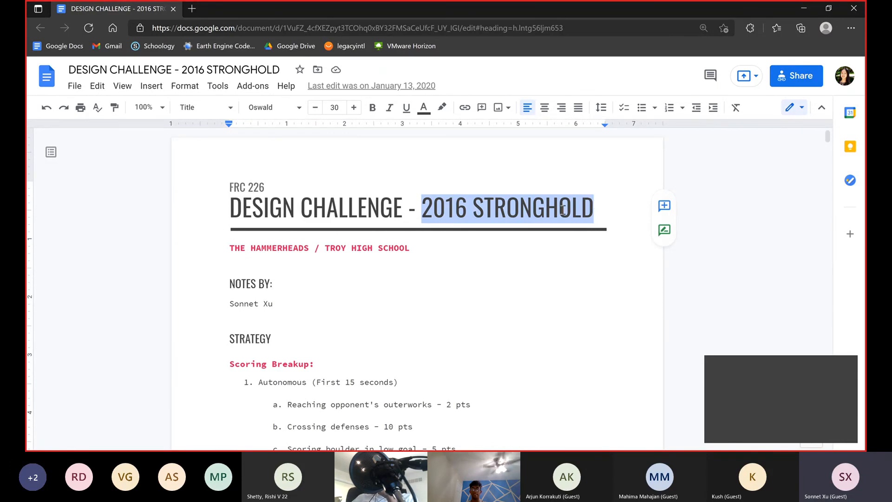
{"action": "left_click", "coordinate": [341, 273]}
Skim the strategy notes from the Scoring Breakup through field dimensions, rules and defenses to the Robot Design section
{"action": "scroll", "coordinate": [342, 274], "scroll_direction": "down", "scroll_amount": 1}
{"action": "left_click", "coordinate": [294, 293]}
{"action": "left_click", "coordinate": [294, 314]}
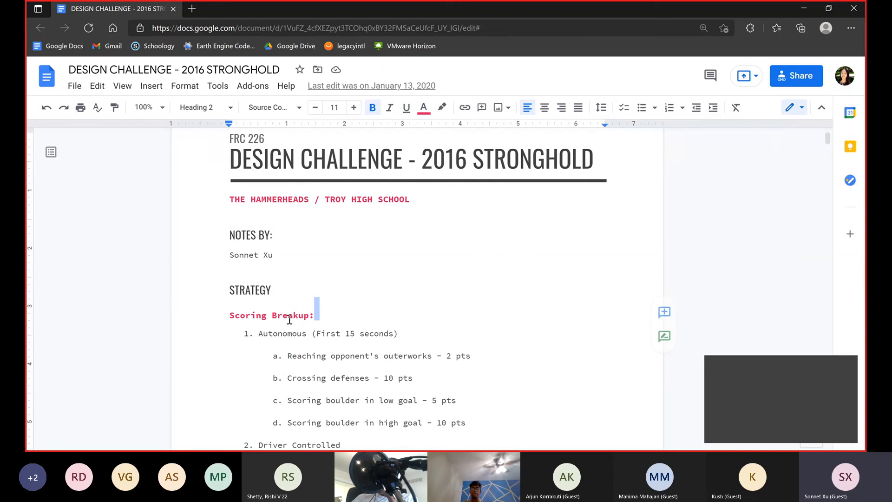
{"action": "scroll", "coordinate": [346, 316], "scroll_direction": "down", "scroll_amount": 4}
{"action": "scroll", "coordinate": [373, 237], "scroll_direction": "down", "scroll_amount": 12}
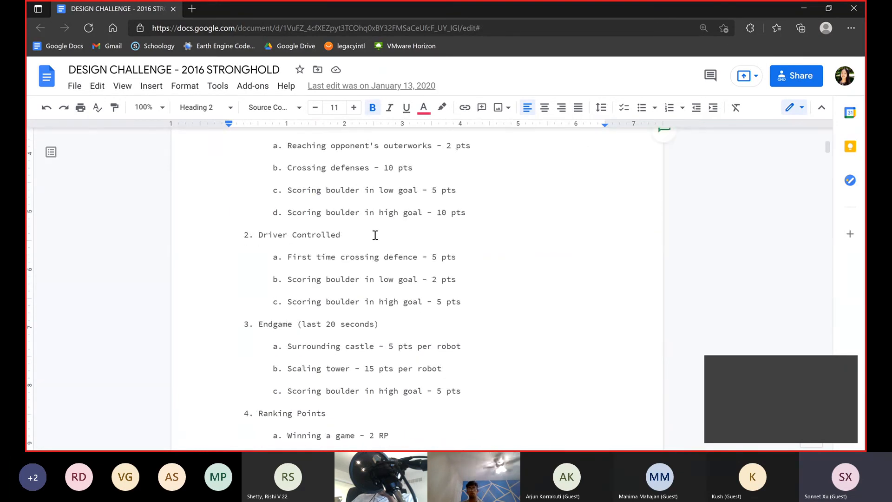
{"action": "scroll", "coordinate": [372, 238], "scroll_direction": "down", "scroll_amount": 20}
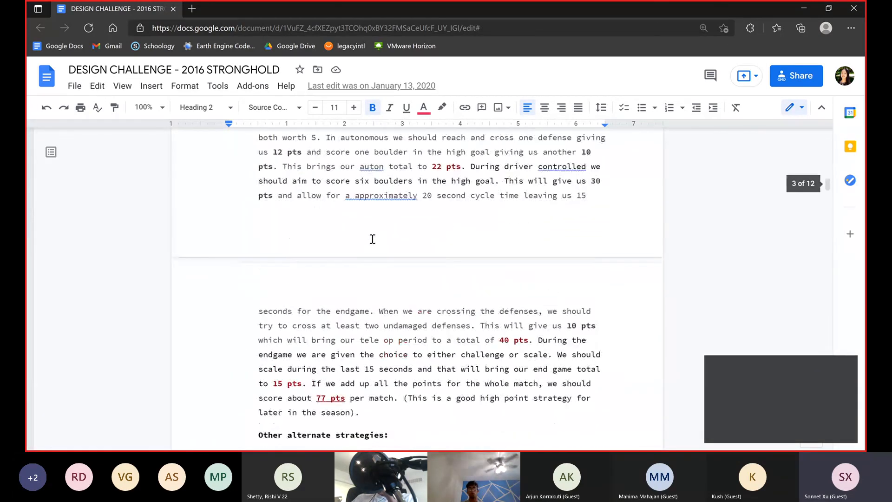
{"action": "scroll", "coordinate": [370, 238], "scroll_direction": "down", "scroll_amount": 10}
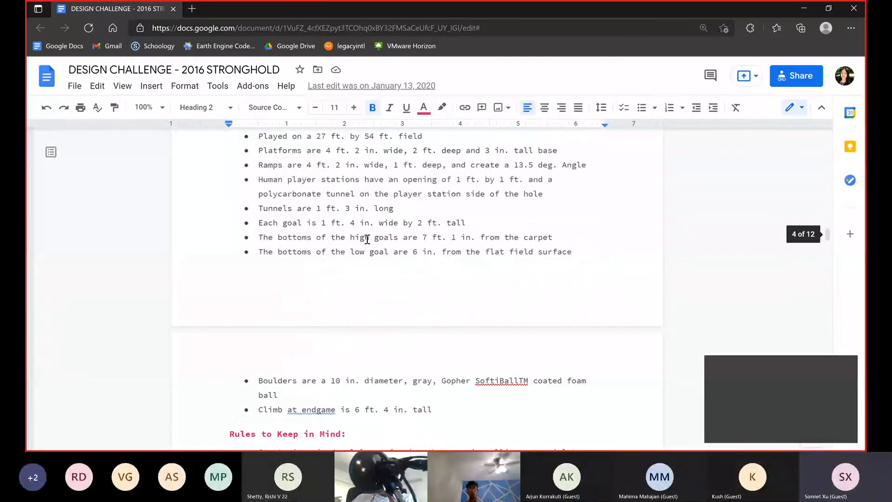
{"action": "scroll", "coordinate": [367, 239], "scroll_direction": "down", "scroll_amount": 20}
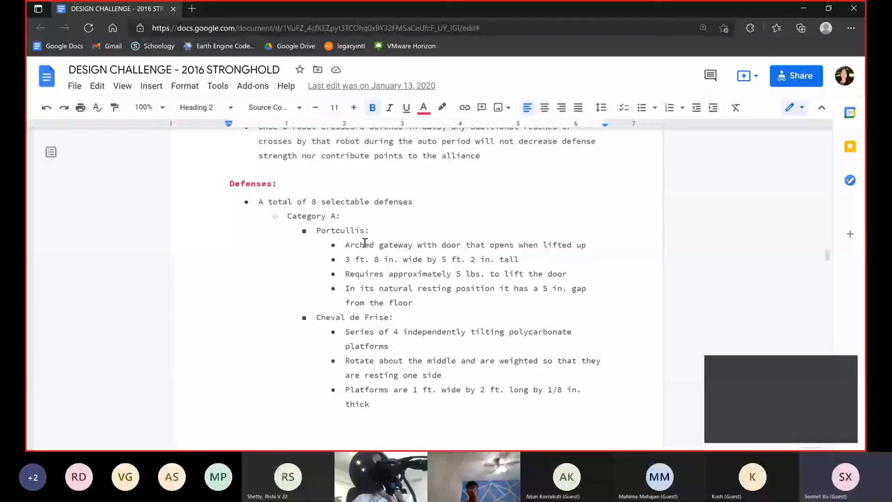
{"action": "scroll", "coordinate": [363, 243], "scroll_direction": "down", "scroll_amount": 15}
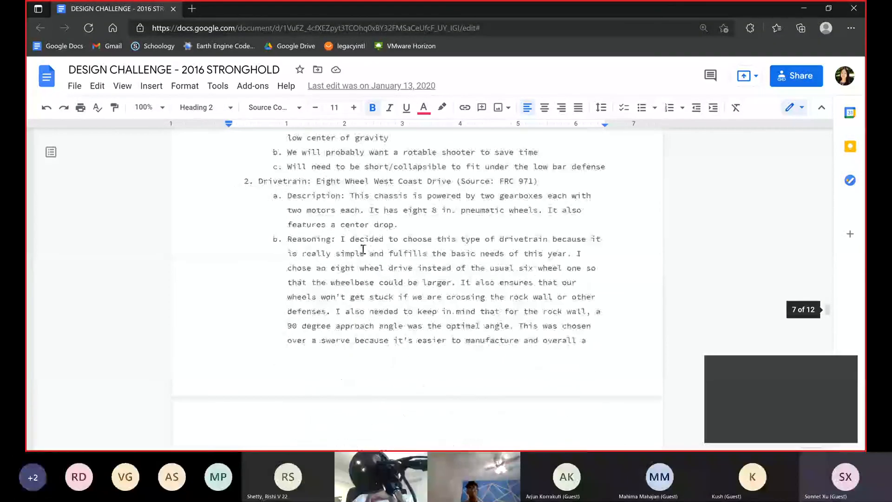
Review the Drivetrain section, highlighting "Eight Wheel West Coast Drive" and part of its description, and read through its reasoning, pros and cons
{"action": "scroll", "coordinate": [363, 246], "scroll_direction": "up", "scroll_amount": 8}
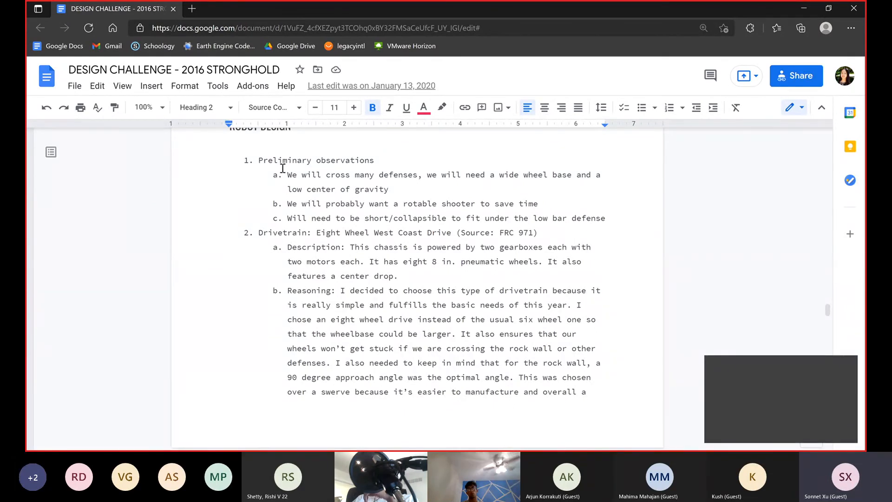
{"action": "left_click_drag", "start_coordinate": [315, 233], "coordinate": [456, 231]}
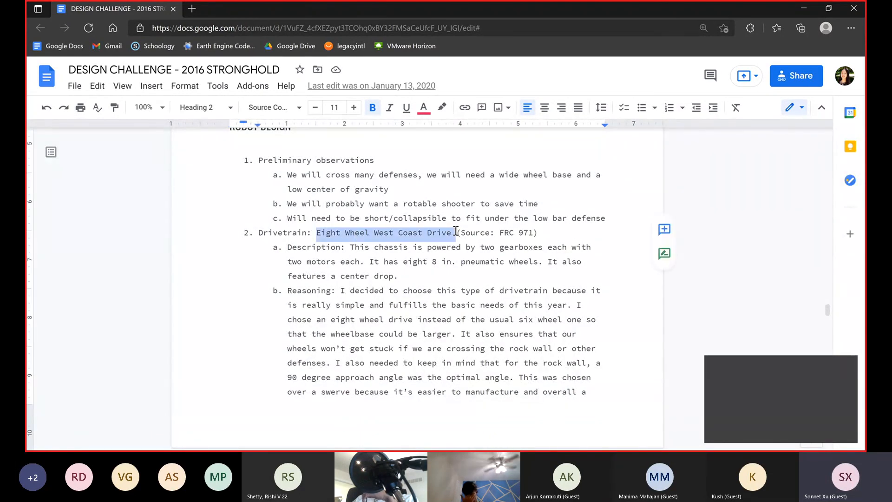
{"action": "left_click", "coordinate": [456, 231]}
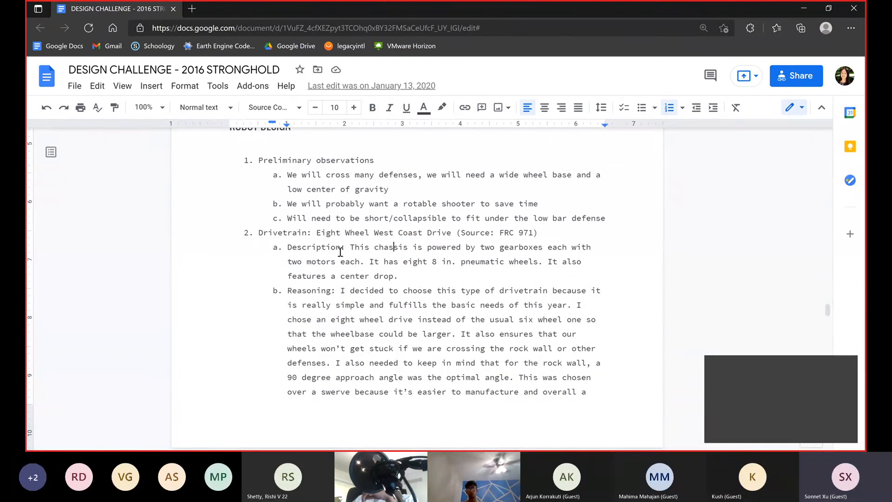
{"action": "left_click_drag", "start_coordinate": [331, 251], "coordinate": [403, 255]}
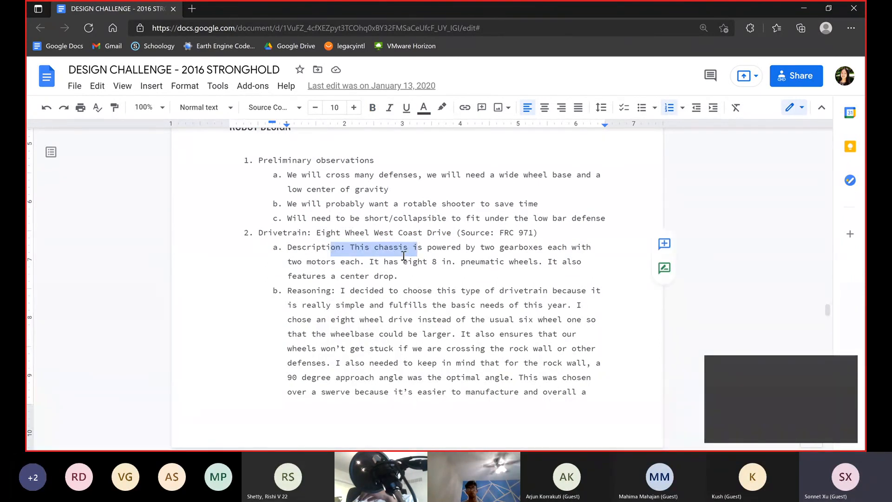
{"action": "left_click", "coordinate": [438, 247]}
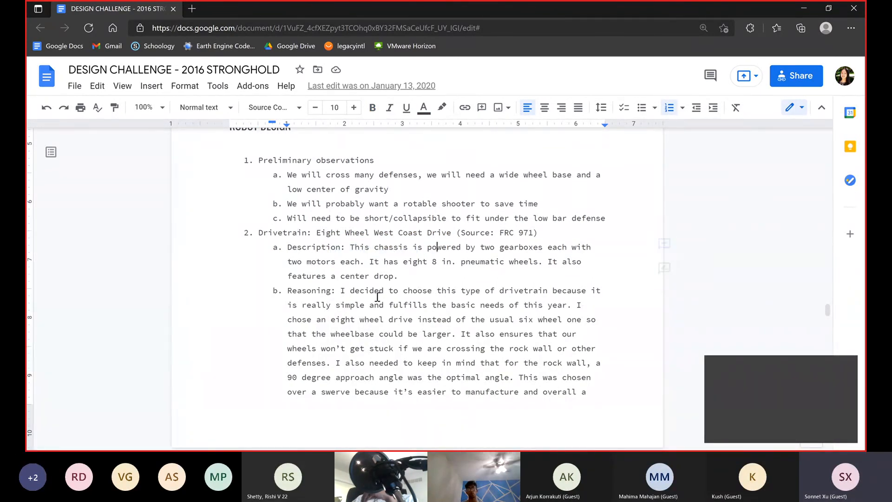
{"action": "scroll", "coordinate": [400, 319], "scroll_direction": "down", "scroll_amount": 10}
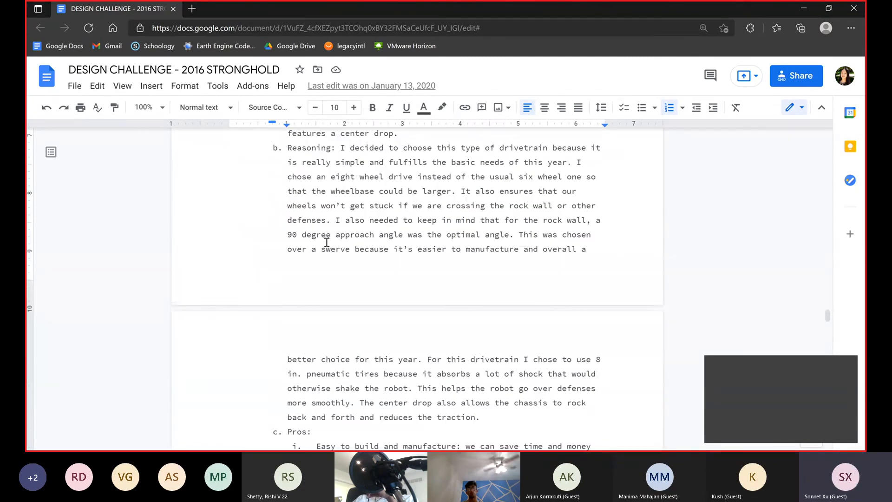
{"action": "scroll", "coordinate": [406, 184], "scroll_direction": "down", "scroll_amount": 1}
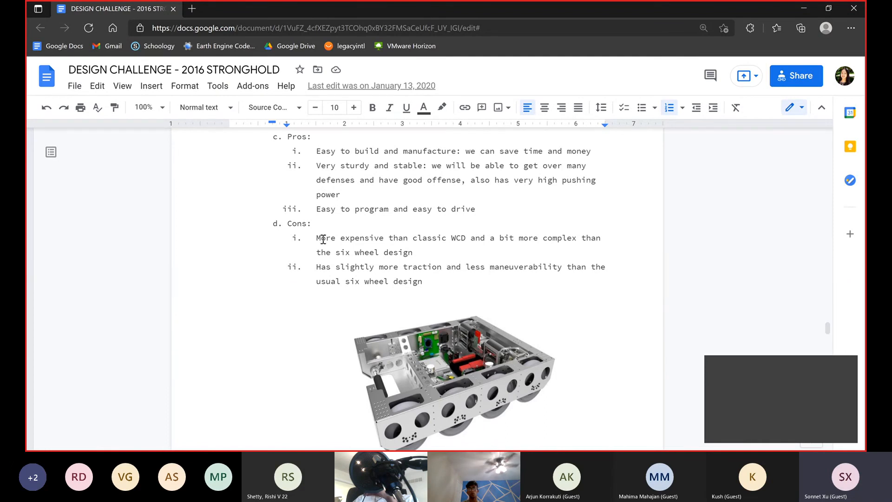
{"action": "scroll", "coordinate": [323, 239], "scroll_direction": "up", "scroll_amount": 2}
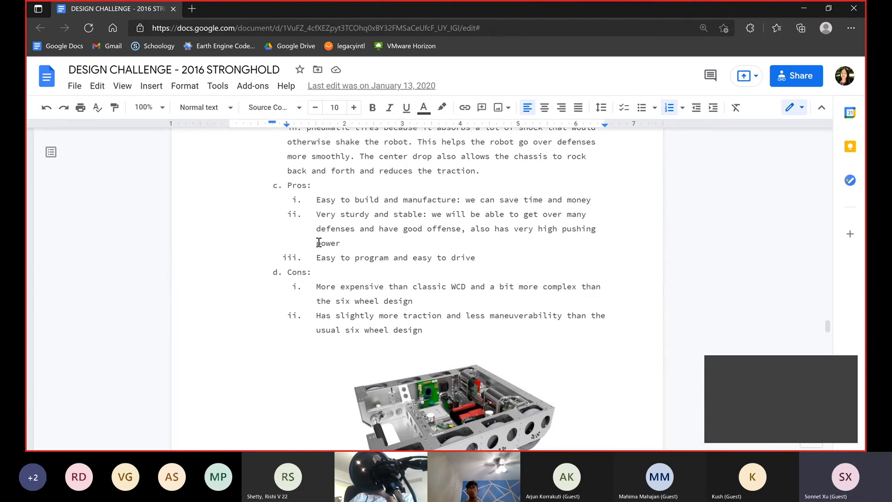
Read the Mechanism One: Intake/Action Arms section, including its picture, pros and cons, and reasoning
{"action": "scroll", "coordinate": [324, 242], "scroll_direction": "down", "scroll_amount": 8}
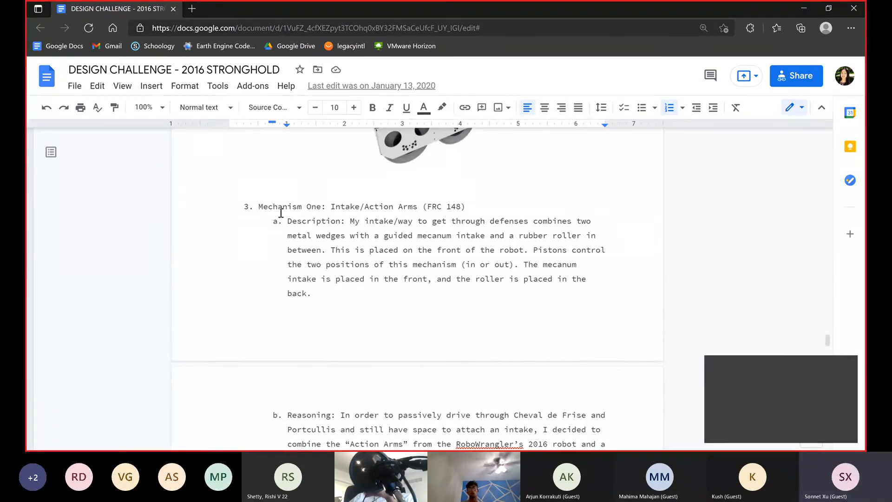
{"action": "scroll", "coordinate": [323, 223], "scroll_direction": "down", "scroll_amount": 5}
{"action": "scroll", "coordinate": [326, 231], "scroll_direction": "down", "scroll_amount": 3}
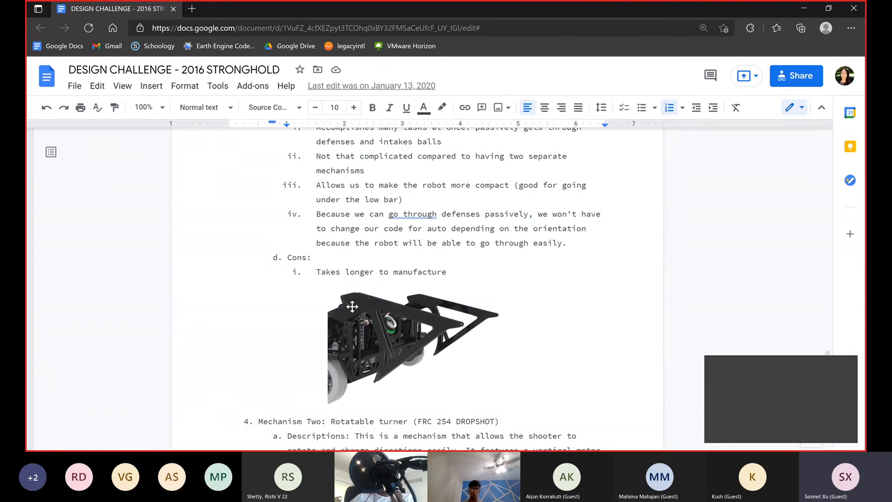
{"action": "scroll", "coordinate": [365, 360], "scroll_direction": "down", "scroll_amount": 1}
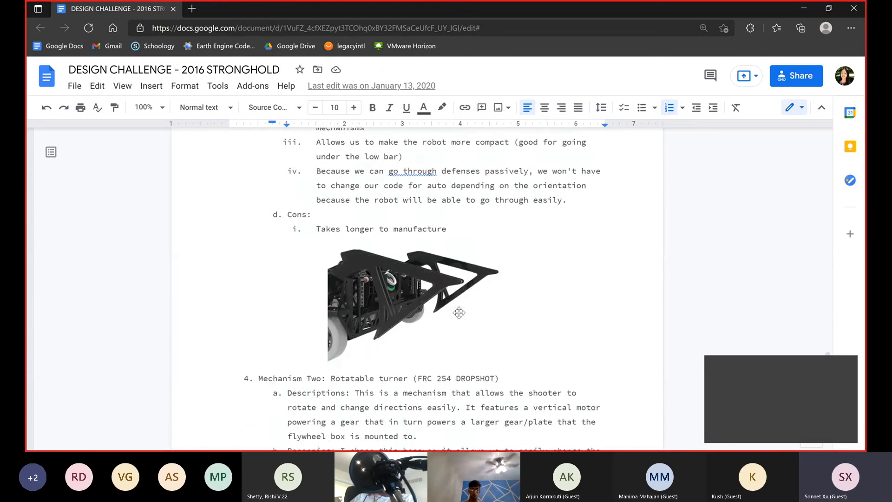
{"action": "scroll", "coordinate": [348, 302], "scroll_direction": "up", "scroll_amount": 2}
{"action": "scroll", "coordinate": [353, 302], "scroll_direction": "up", "scroll_amount": 10}
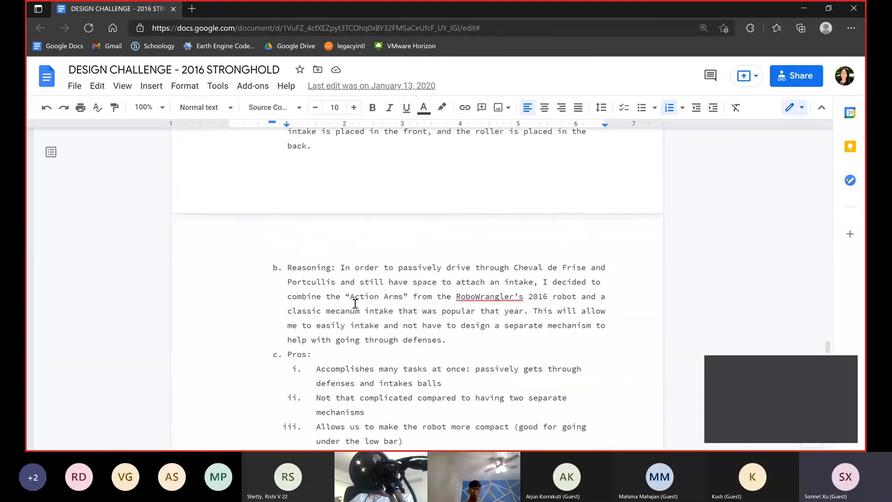
Examine the Mechanism Two: Rotatable turner section and select its turret picture
{"action": "scroll", "coordinate": [330, 321], "scroll_direction": "down", "scroll_amount": 13}
{"action": "scroll", "coordinate": [330, 316], "scroll_direction": "down", "scroll_amount": 14}
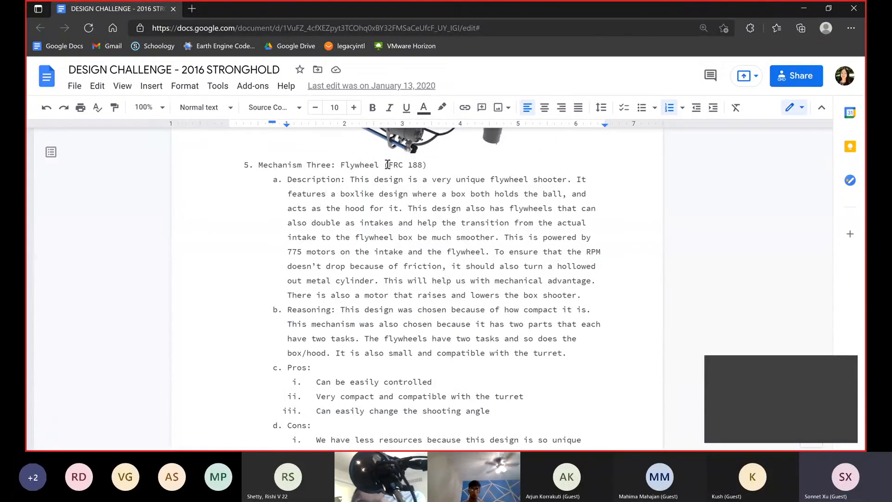
{"action": "scroll", "coordinate": [411, 237], "scroll_direction": "up", "scroll_amount": 3}
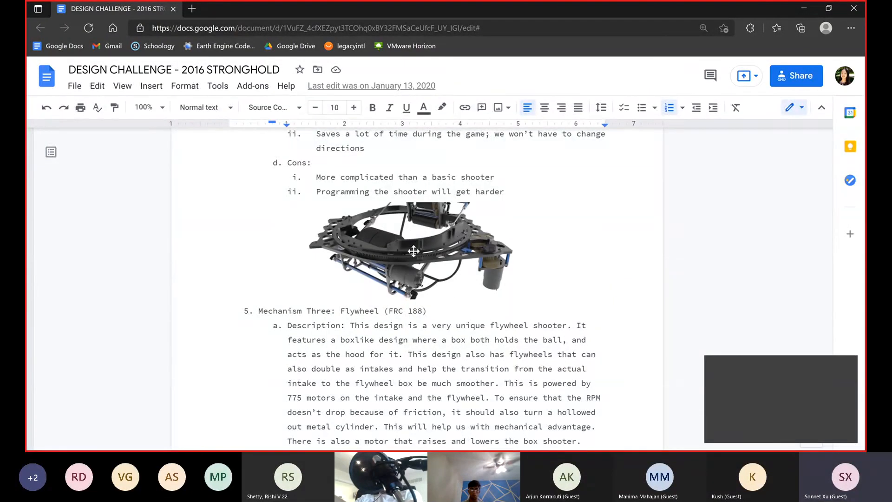
{"action": "left_click", "coordinate": [411, 250]}
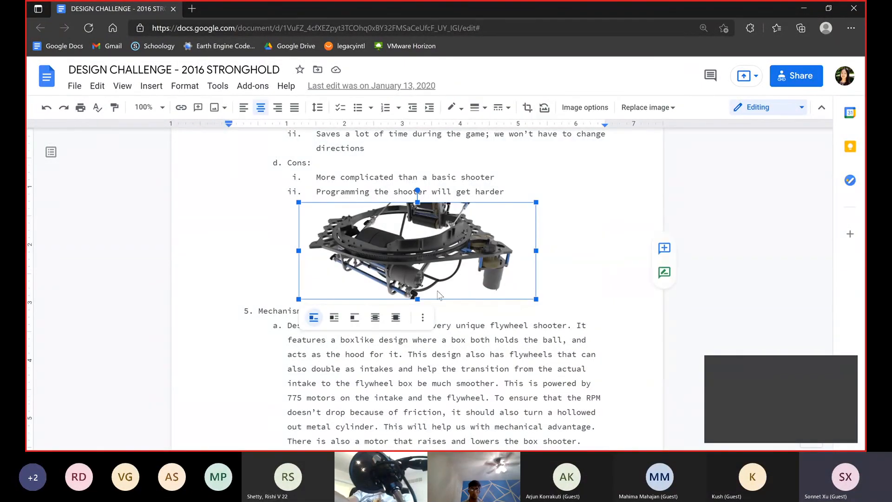
{"action": "scroll", "coordinate": [432, 302], "scroll_direction": "down", "scroll_amount": 8}
Review the Mechanism Three: Flywheel section, comparing its description, pros and cons with the two ball shooter photos
{"action": "left_click", "coordinate": [415, 310]}
{"action": "scroll", "coordinate": [415, 310], "scroll_direction": "down", "scroll_amount": 3}
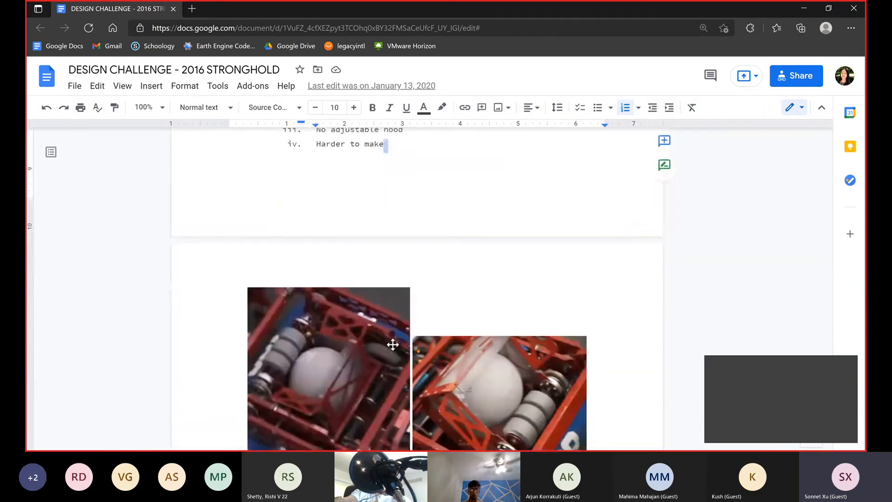
{"action": "scroll", "coordinate": [544, 382], "scroll_direction": "down", "scroll_amount": 1}
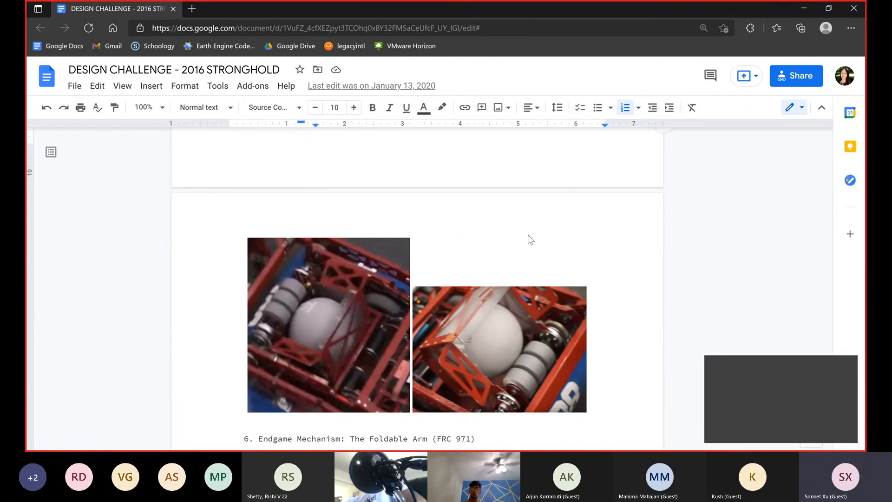
{"action": "scroll", "coordinate": [530, 240], "scroll_direction": "up", "scroll_amount": 7}
{"action": "scroll", "coordinate": [478, 251], "scroll_direction": "up", "scroll_amount": 1}
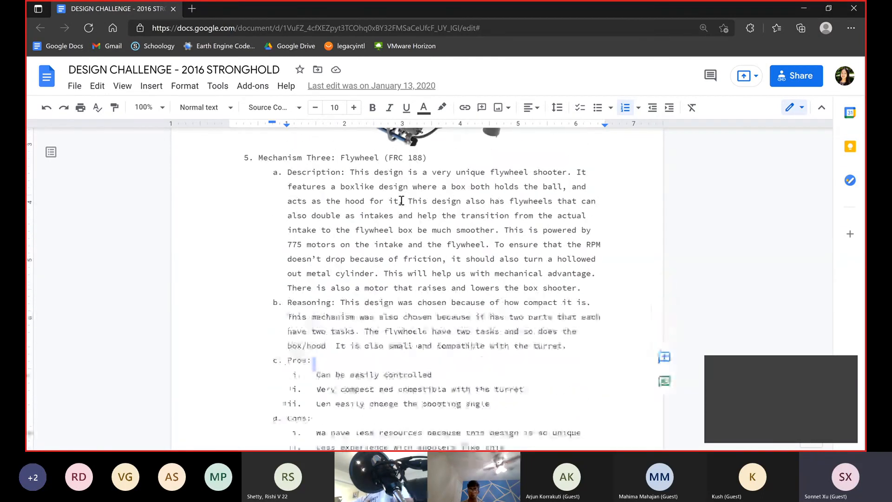
{"action": "scroll", "coordinate": [360, 240], "scroll_direction": "down", "scroll_amount": 4}
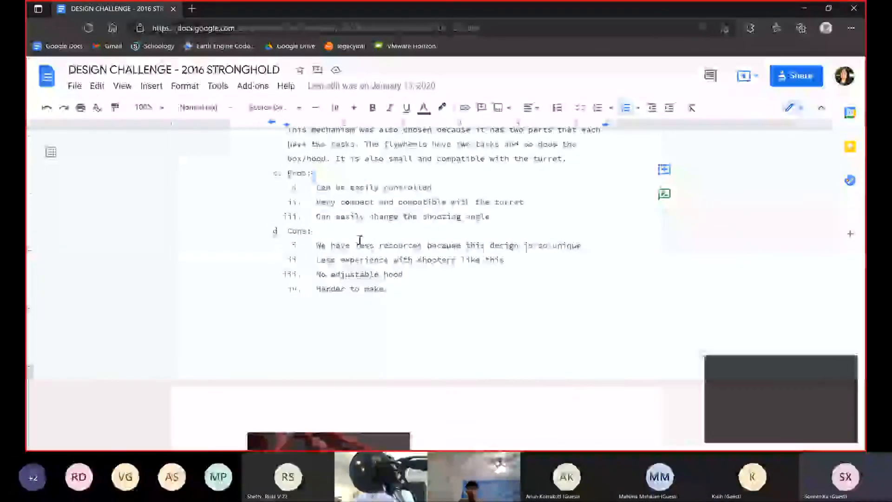
{"action": "scroll", "coordinate": [360, 240], "scroll_direction": "up", "scroll_amount": 3}
Examine the Endgame Mechanism: The Foldable Arm section and its robot photo at the end of the document
{"action": "scroll", "coordinate": [358, 242], "scroll_direction": "down", "scroll_amount": 9}
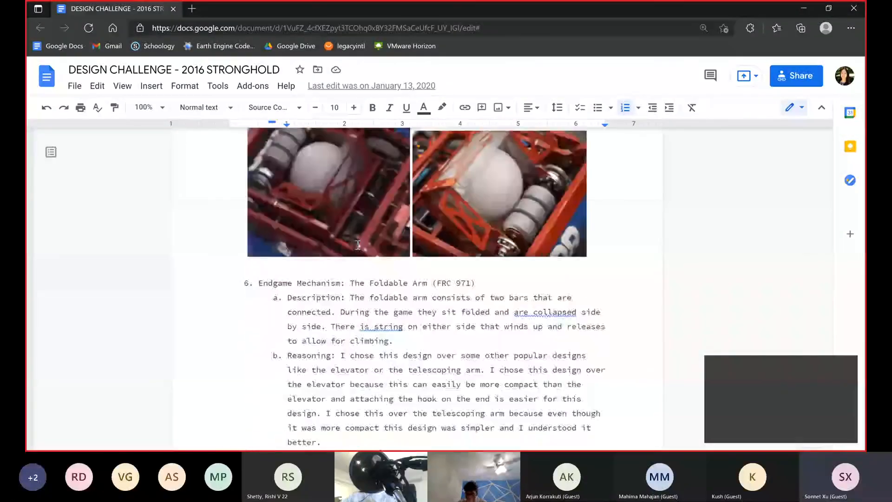
{"action": "scroll", "coordinate": [358, 245], "scroll_direction": "down", "scroll_amount": 10}
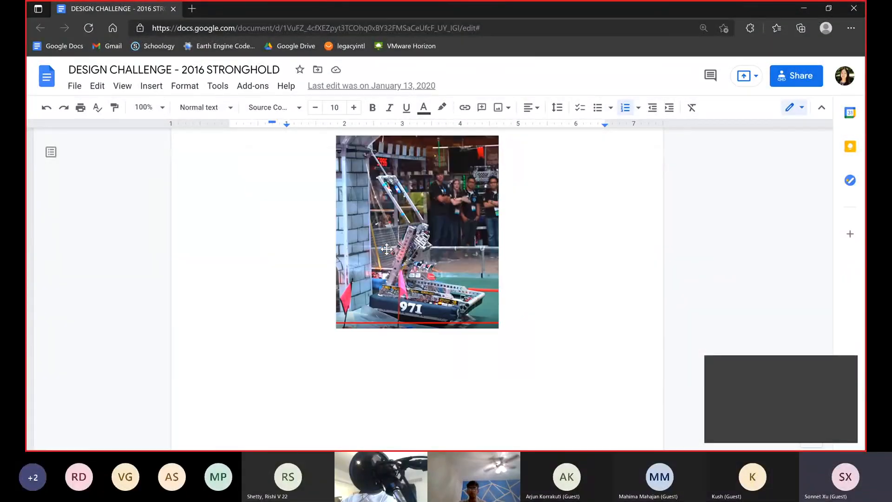
{"action": "scroll", "coordinate": [387, 249], "scroll_direction": "up", "scroll_amount": 1}
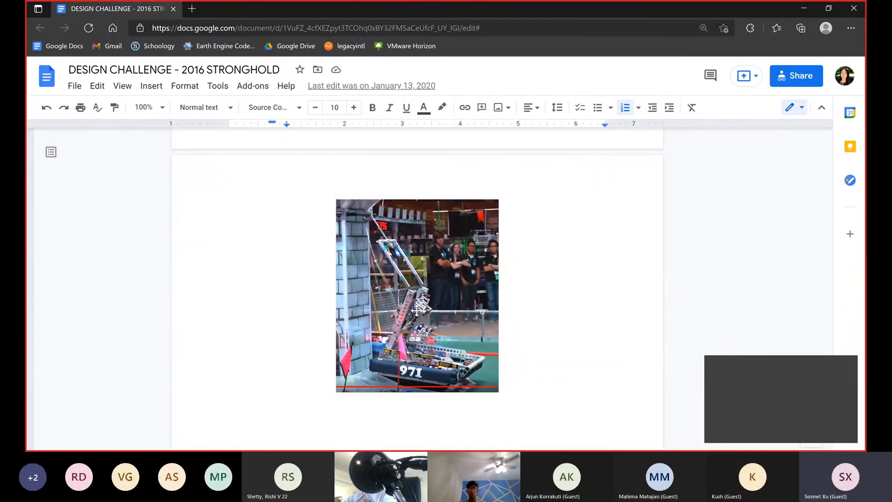
{"action": "scroll", "coordinate": [394, 281], "scroll_direction": "up", "scroll_amount": 3}
{"action": "scroll", "coordinate": [394, 280], "scroll_direction": "down", "scroll_amount": 6}
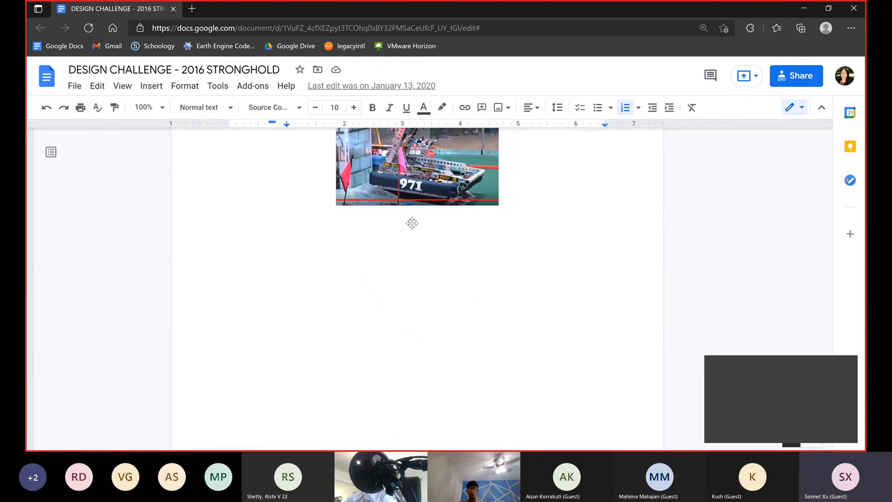
{"action": "scroll", "coordinate": [409, 260], "scroll_direction": "up", "scroll_amount": 3}
{"action": "scroll", "coordinate": [398, 344], "scroll_direction": "up", "scroll_amount": 2}
{"action": "scroll", "coordinate": [443, 316], "scroll_direction": "down", "scroll_amount": 1}
{"action": "scroll", "coordinate": [431, 344], "scroll_direction": "up", "scroll_amount": 5}
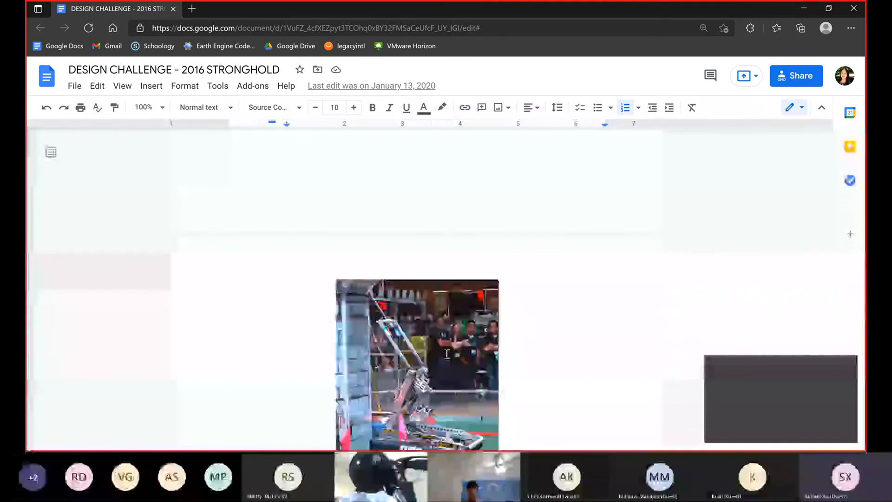
Look over the Foldable Arm photo once more, and return through the mechanism, drivetrain and strategy sections to the document's title page
{"action": "scroll", "coordinate": [446, 345], "scroll_direction": "down", "scroll_amount": 5}
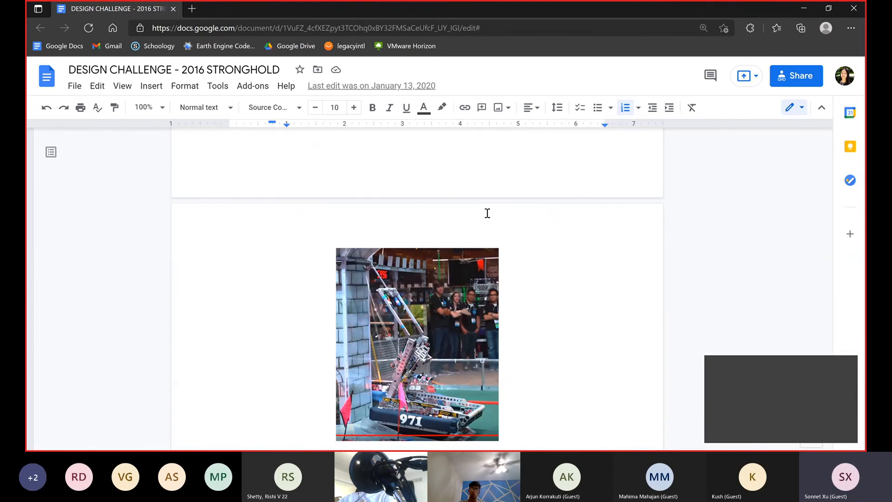
{"action": "scroll", "coordinate": [521, 167], "scroll_direction": "down", "scroll_amount": 15}
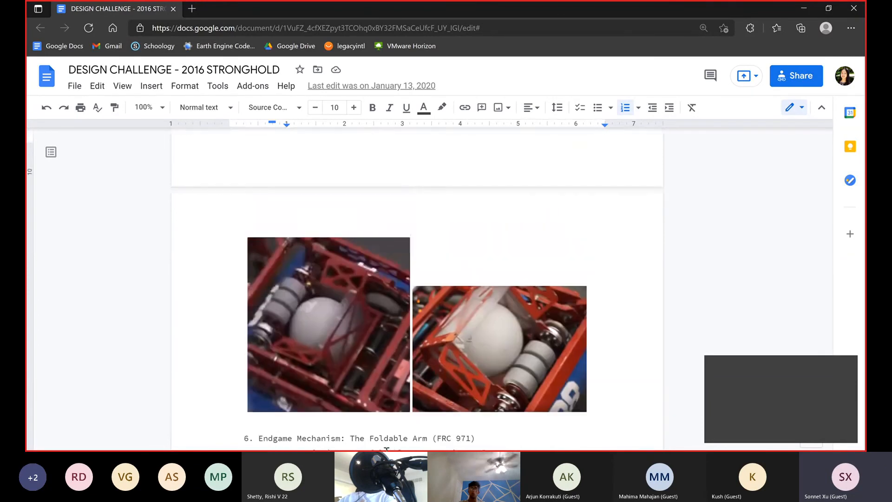
{"action": "scroll", "coordinate": [458, 338], "scroll_direction": "up", "scroll_amount": 10}
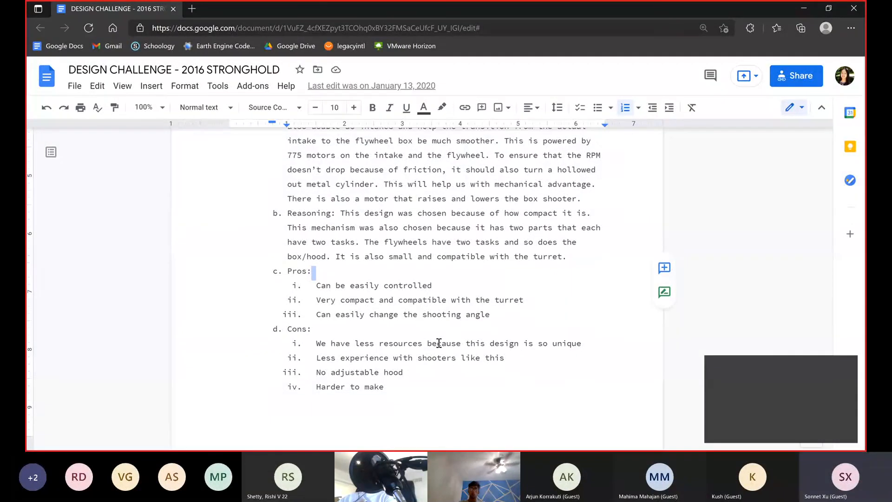
{"action": "scroll", "coordinate": [493, 332], "scroll_direction": "up", "scroll_amount": 20}
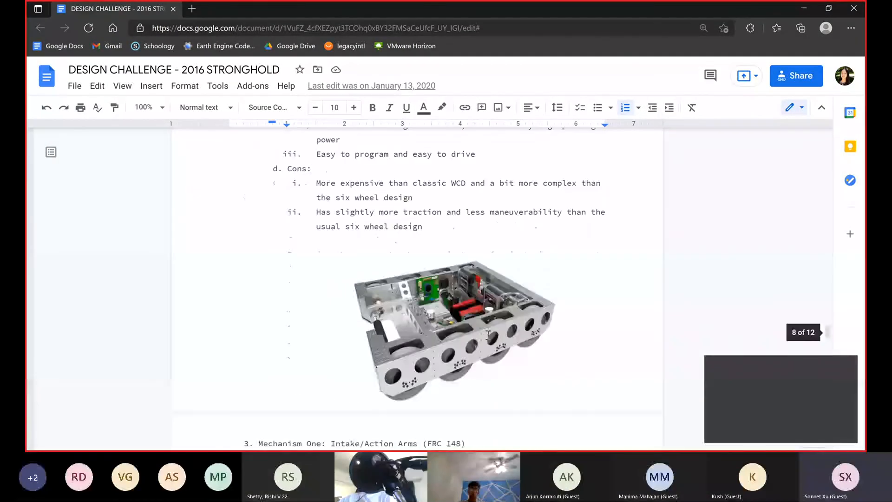
{"action": "scroll", "coordinate": [486, 337], "scroll_direction": "up", "scroll_amount": 20}
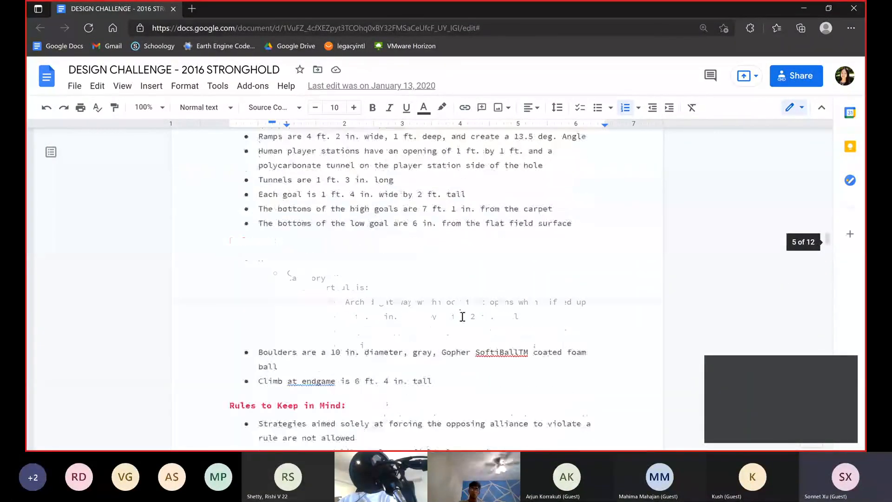
{"action": "scroll", "coordinate": [462, 315], "scroll_direction": "up", "scroll_amount": 10}
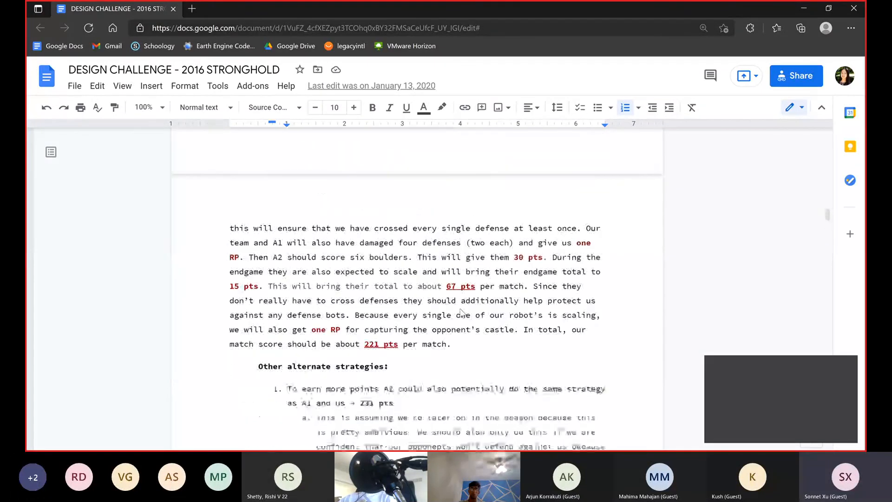
{"action": "scroll", "coordinate": [453, 332], "scroll_direction": "up", "scroll_amount": 15}
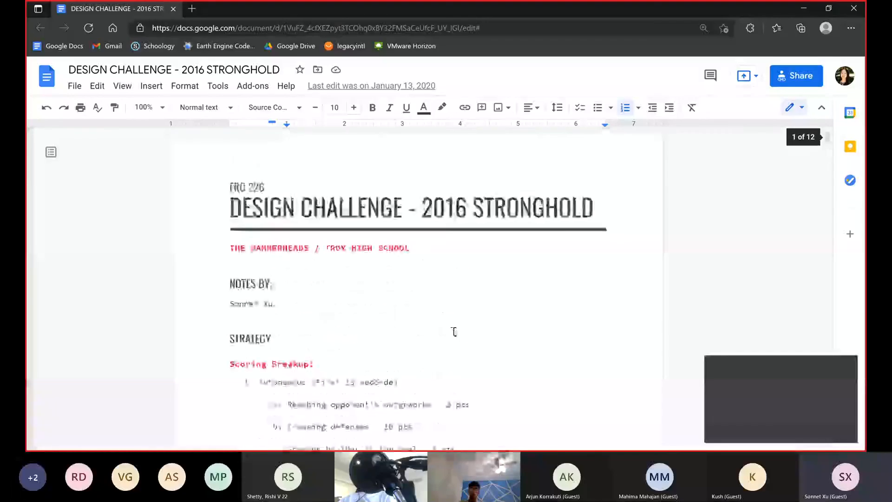